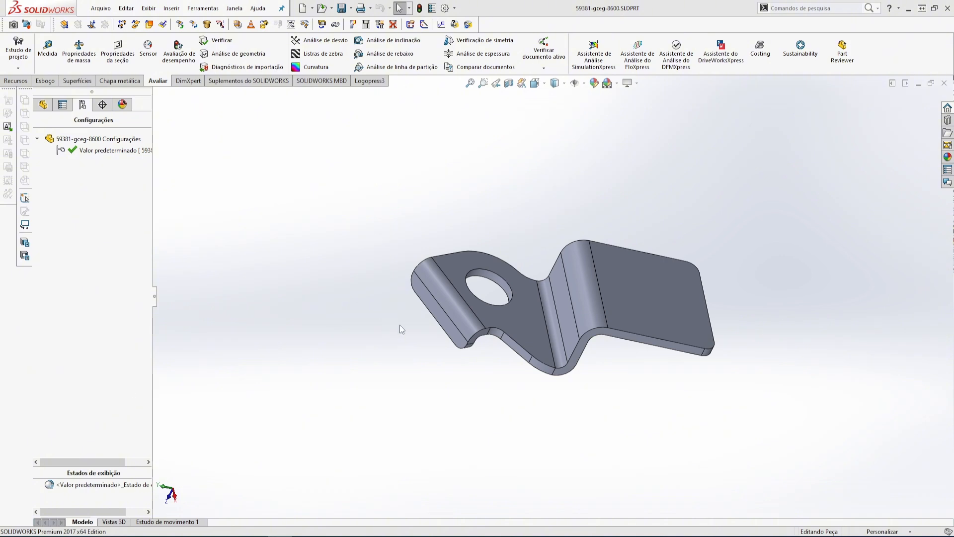
Examine the bent sheet metal bracket's flanges, bends and hole from several angles.
scroll(654, 366, up, 4)
scroll(659, 335, down, 3)
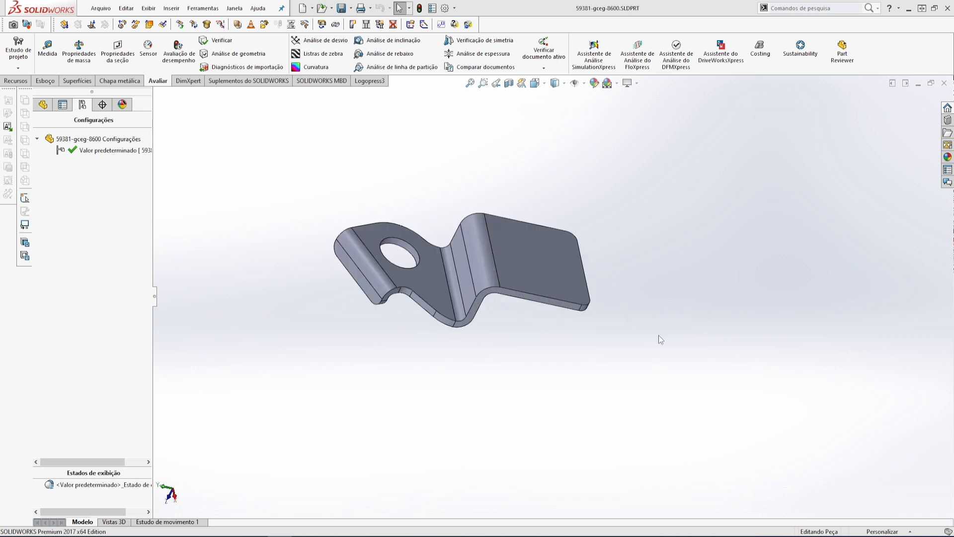
scroll(442, 324, down, 3)
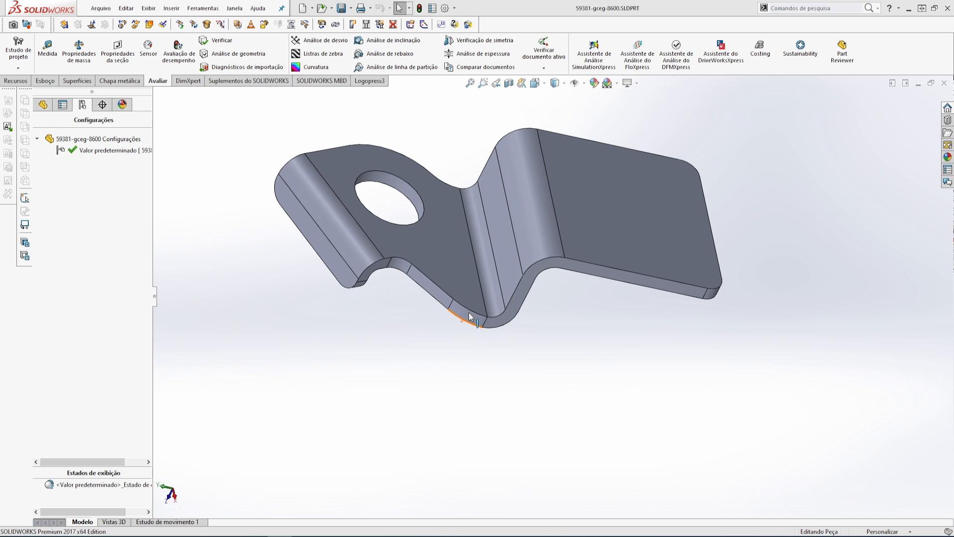
scroll(469, 313, up, 3)
scroll(721, 200, down, 3)
scroll(630, 259, up, 3)
scroll(363, 318, down, 2)
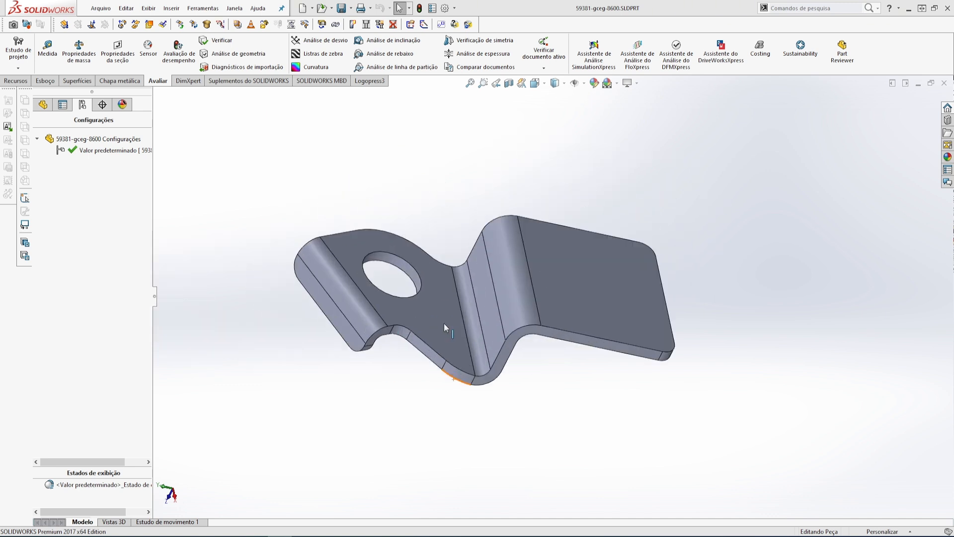
middle_drag(443, 323, 415, 310)
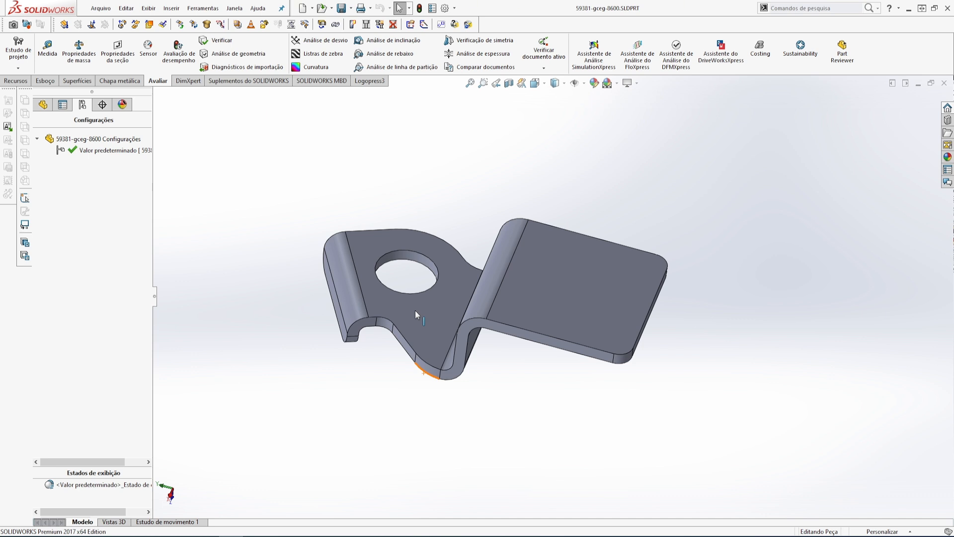
middle_drag(415, 310, 562, 350)
scroll(597, 323, down, 3)
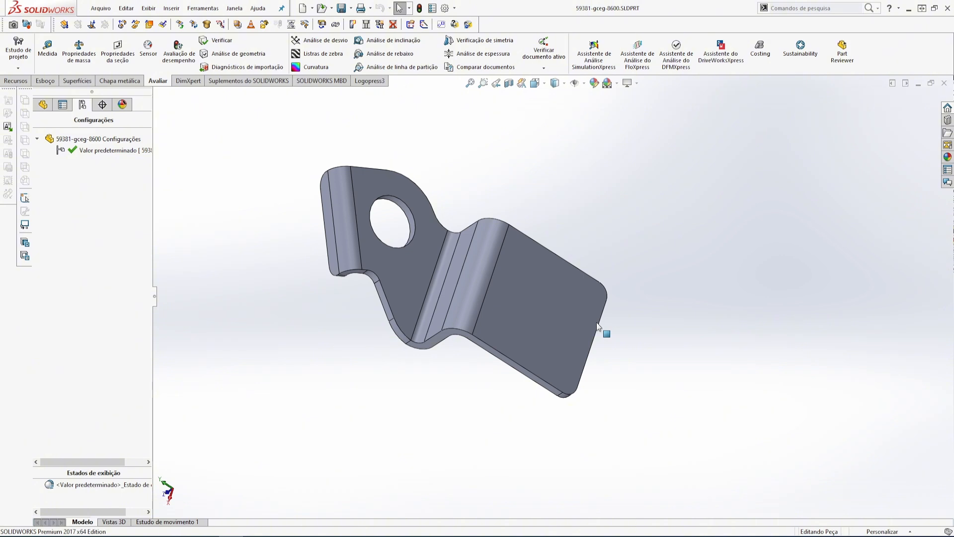
scroll(567, 326, up, 3)
scroll(532, 338, down, 3)
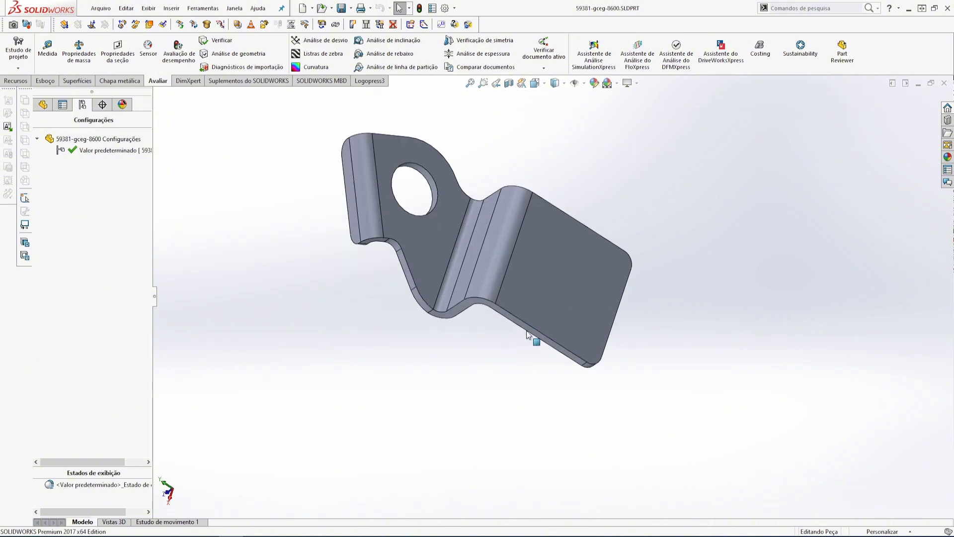
scroll(615, 212, down, 1)
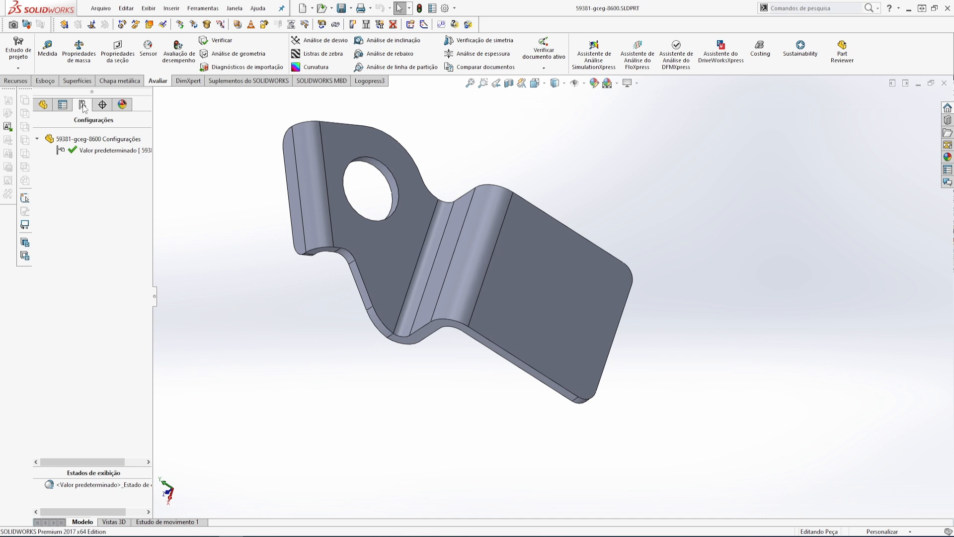
Start a new part configuration named "FERRAMENTA 2-2 (DOBRAR FINAL)".
right_click(86, 178)
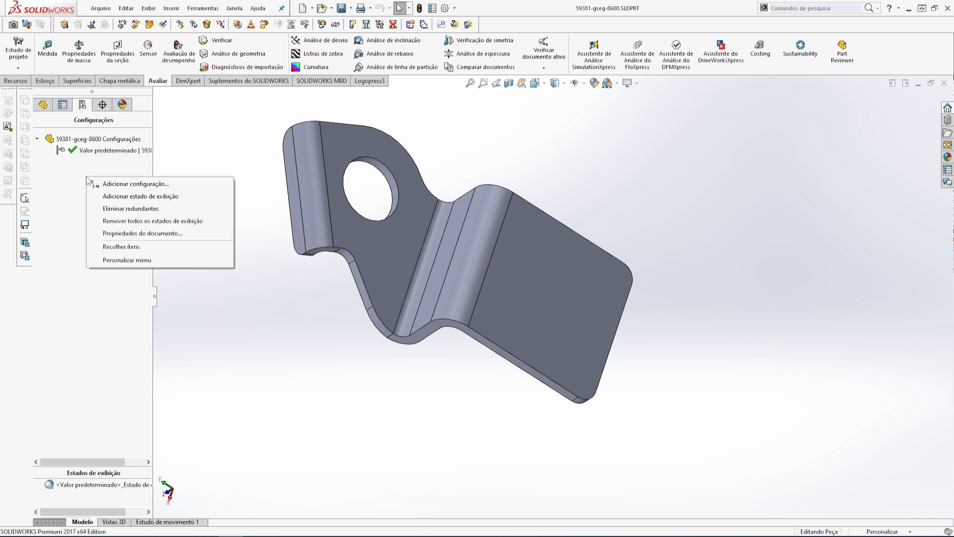
click(130, 184)
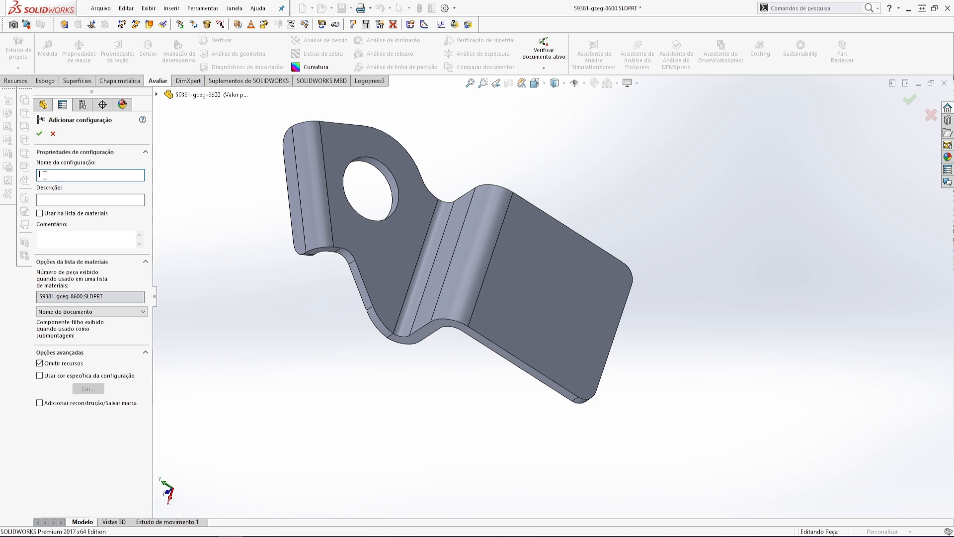
text(FERRAMENTA 2-2 (DOBRAR FINAL)
middle_drag(243, 231, 542, 187)
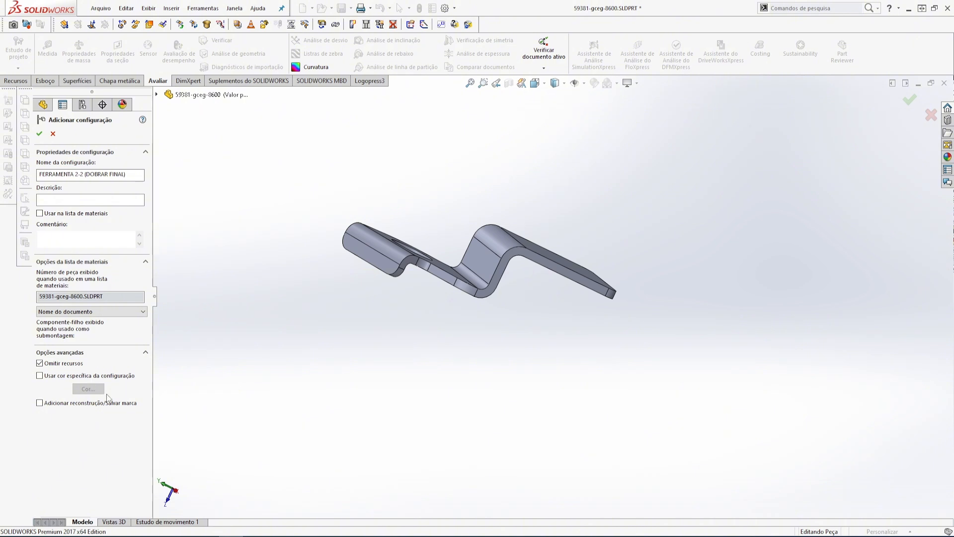
Give the new configuration its own light red colour and create it.
click(39, 376)
click(92, 392)
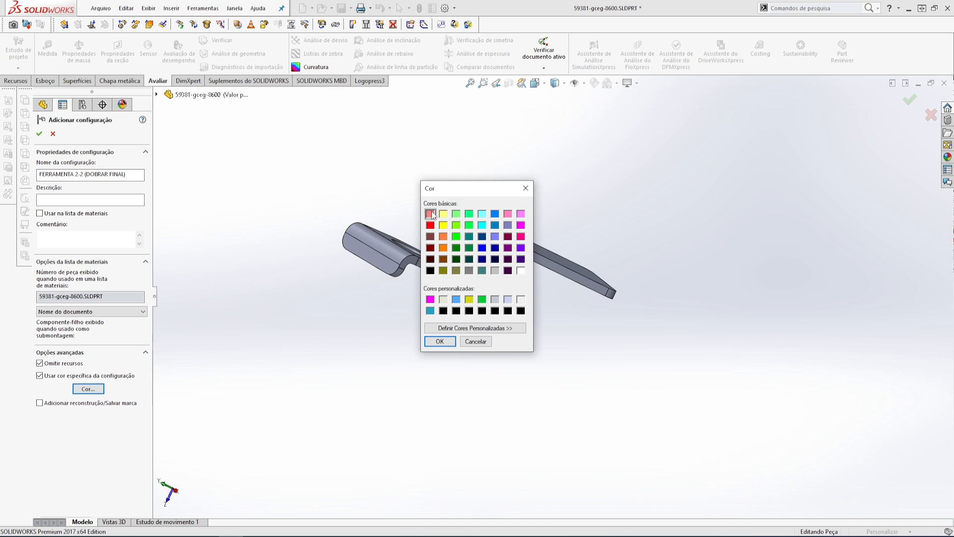
click(438, 342)
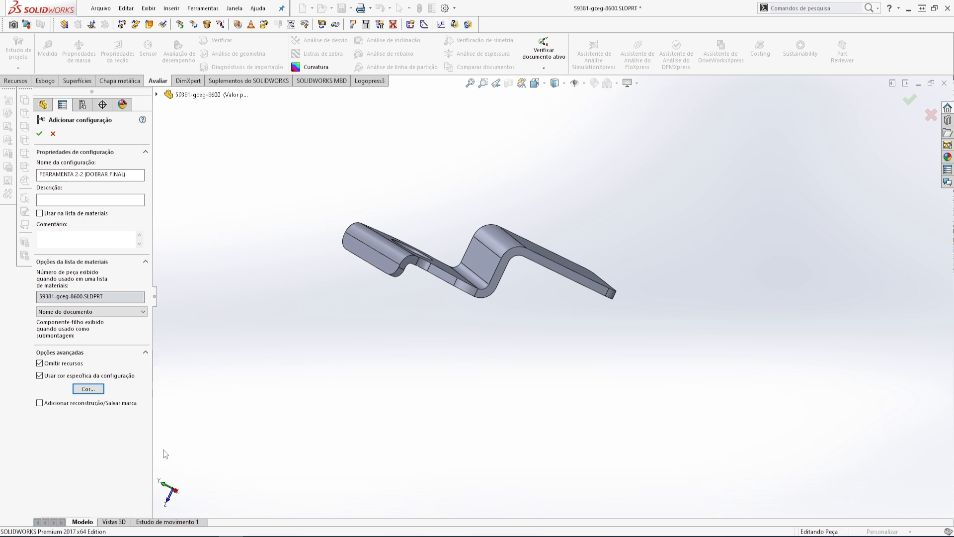
click(40, 134)
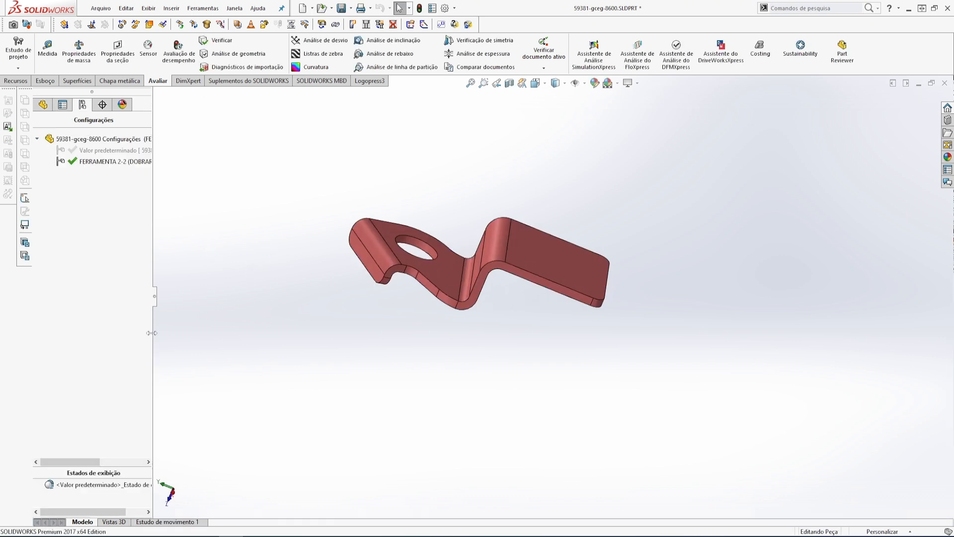
Link the display states to the configurations in the default display state's properties.
right_click(107, 486)
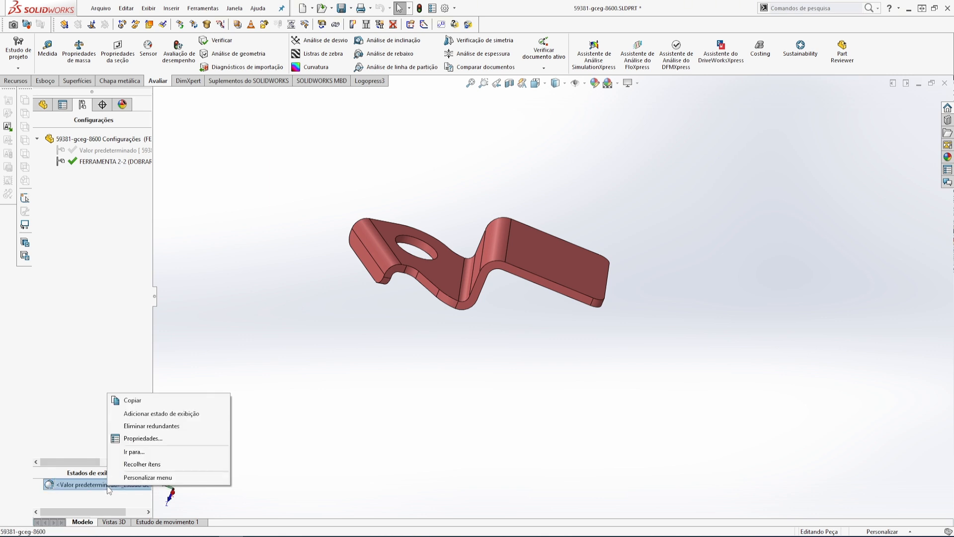
click(145, 439)
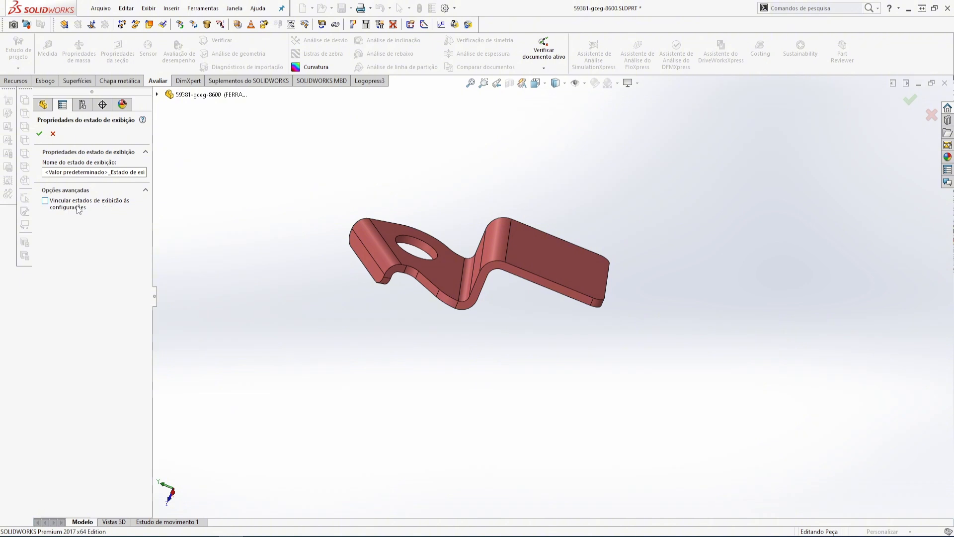
click(46, 201)
click(39, 134)
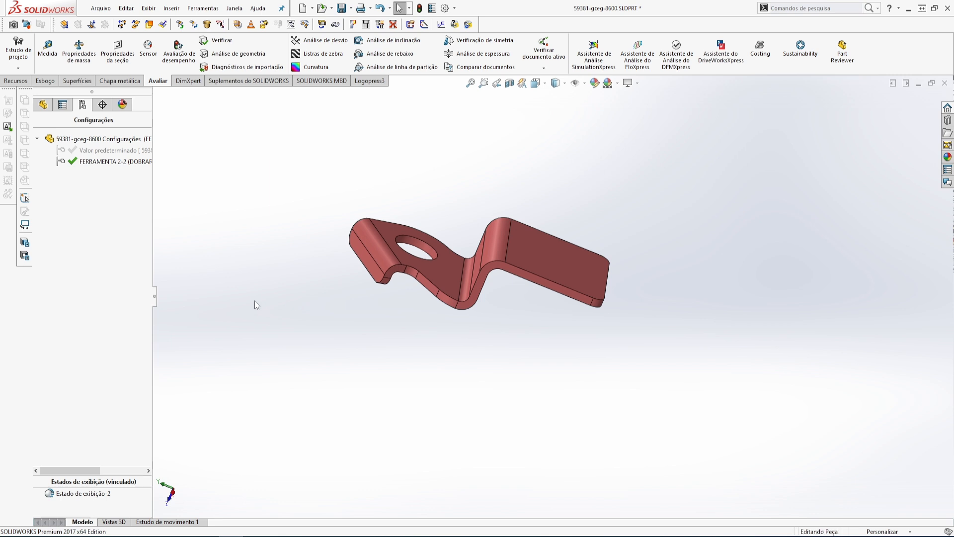
Copy the name text of the FERRAMENTA 2-2 (DOBRAR FINAL) configuration without renaming it.
middle_drag(479, 341, 499, 307)
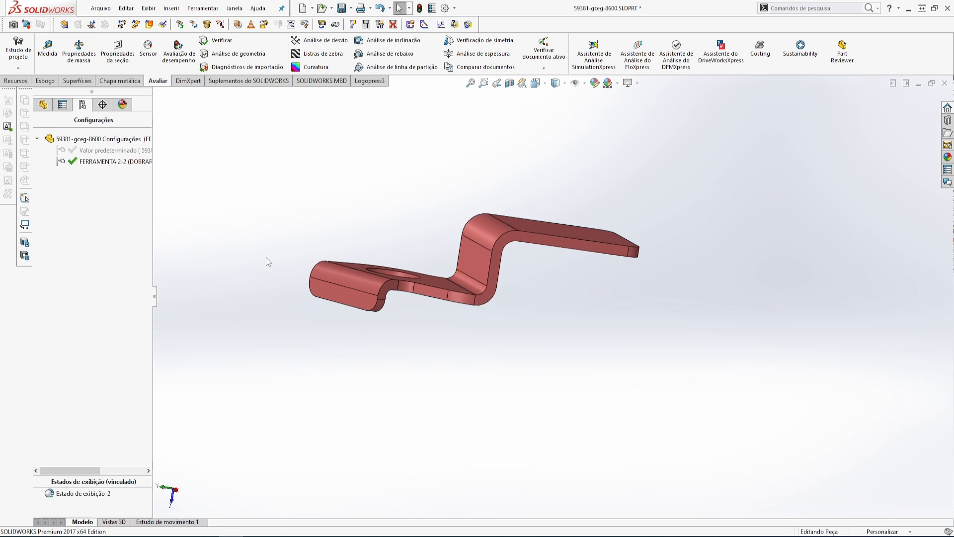
right_click(97, 169)
click(88, 180)
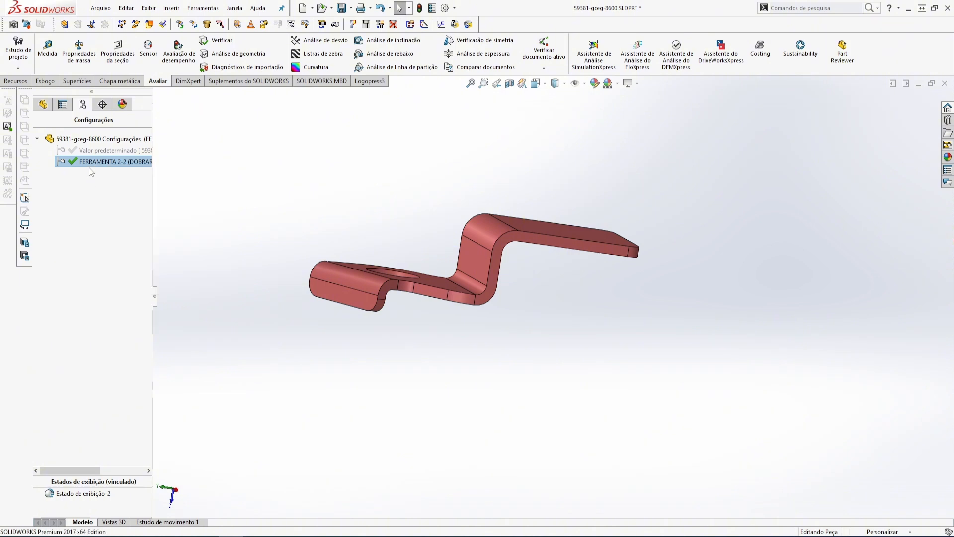
click(91, 166)
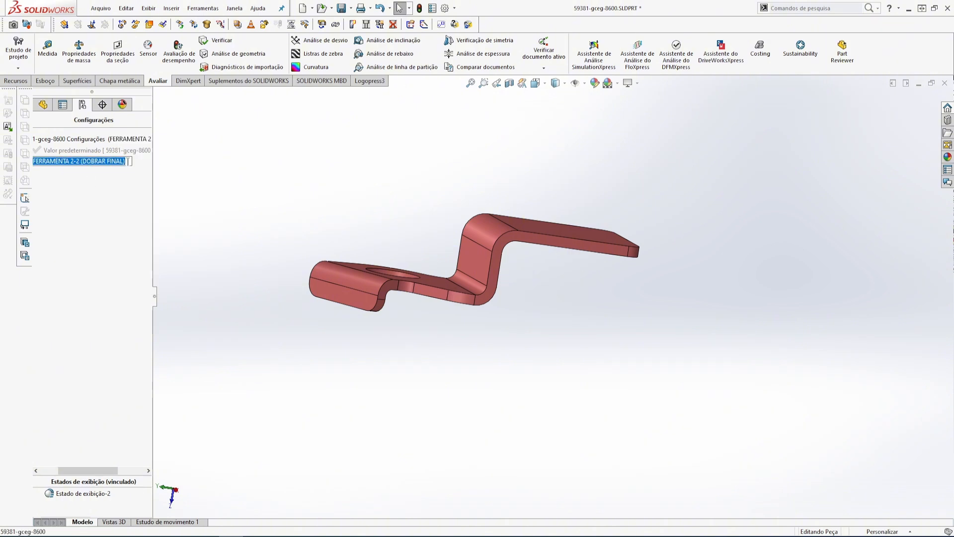
drag(127, 162, 32, 162)
key(ctrl+c)
right_click(41, 163)
click(70, 196)
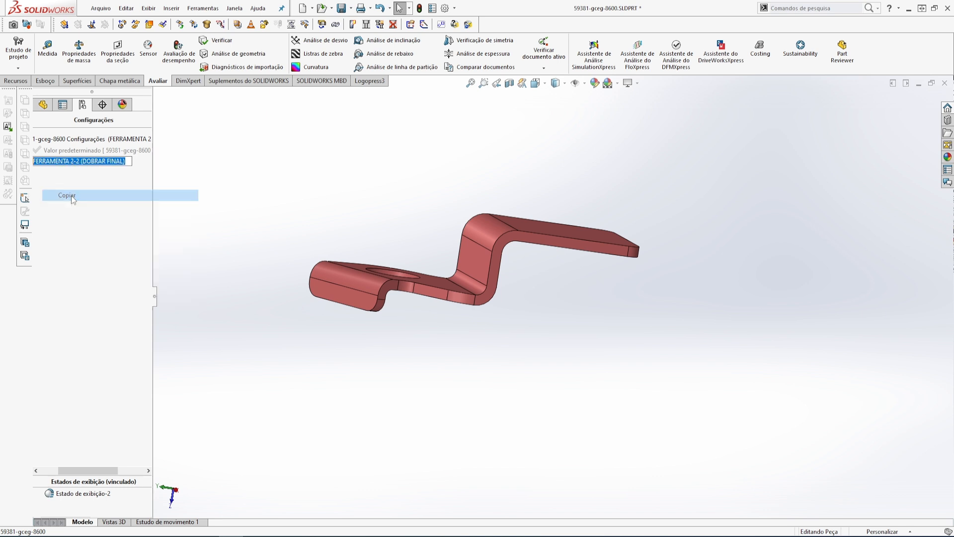
click(259, 182)
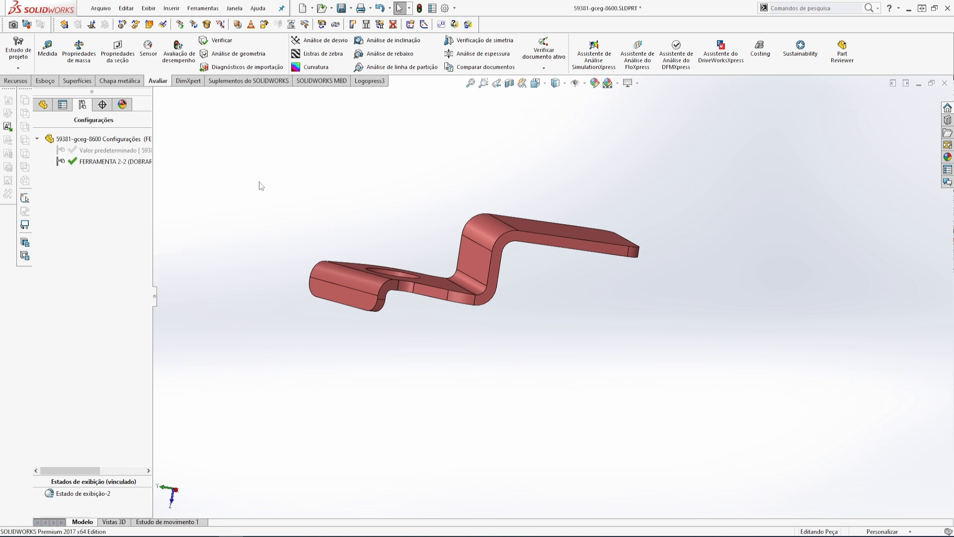
Start another configuration from the copied name, editing it to "FERRAMENTA 1-2 (BLANK)".
right_click(82, 210)
click(111, 219)
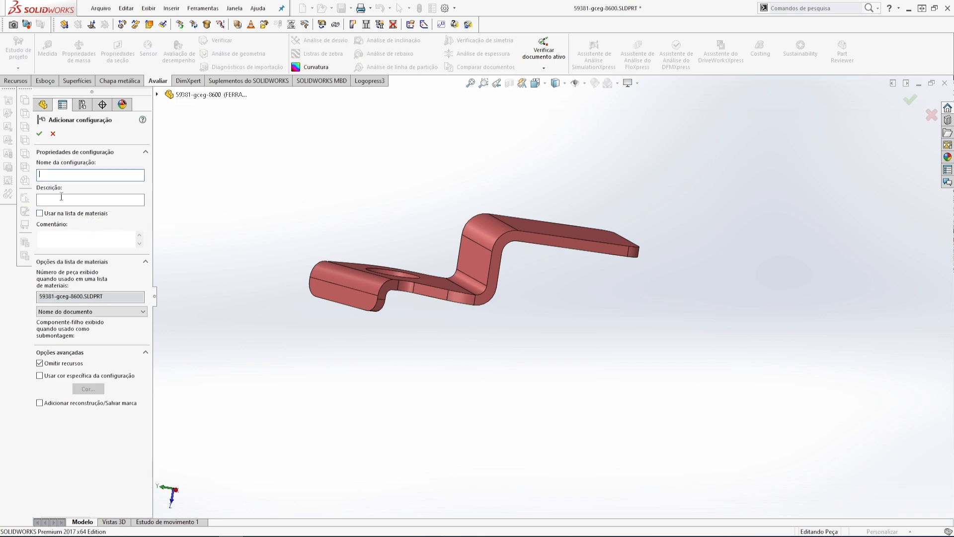
right_click(41, 175)
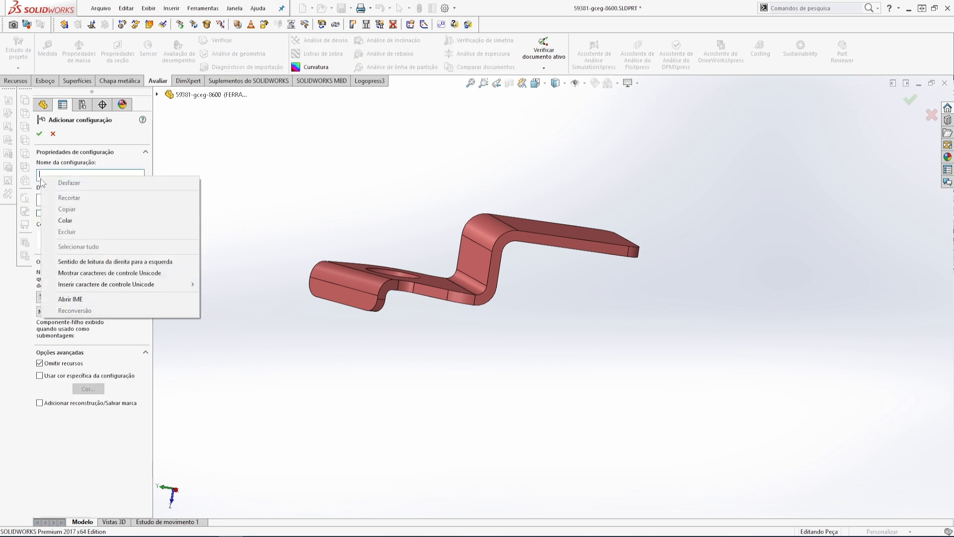
click(64, 223)
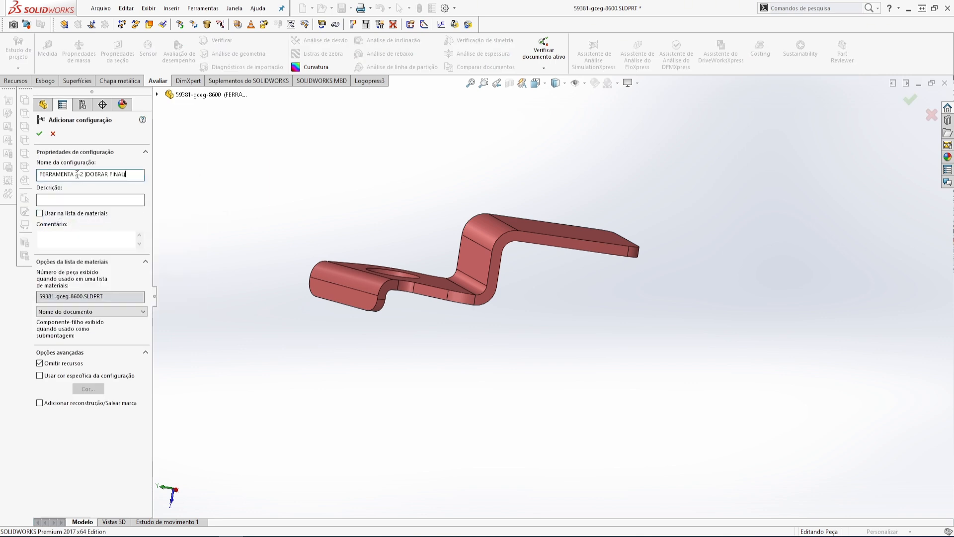
drag(76, 175, 78, 175)
text(1)
drag(86, 175, 124, 177)
text(BLANK)
Assign a configuration-specific blue colour to FERRAMENTA 1-2 (BLANK) and create the configuration.
click(40, 376)
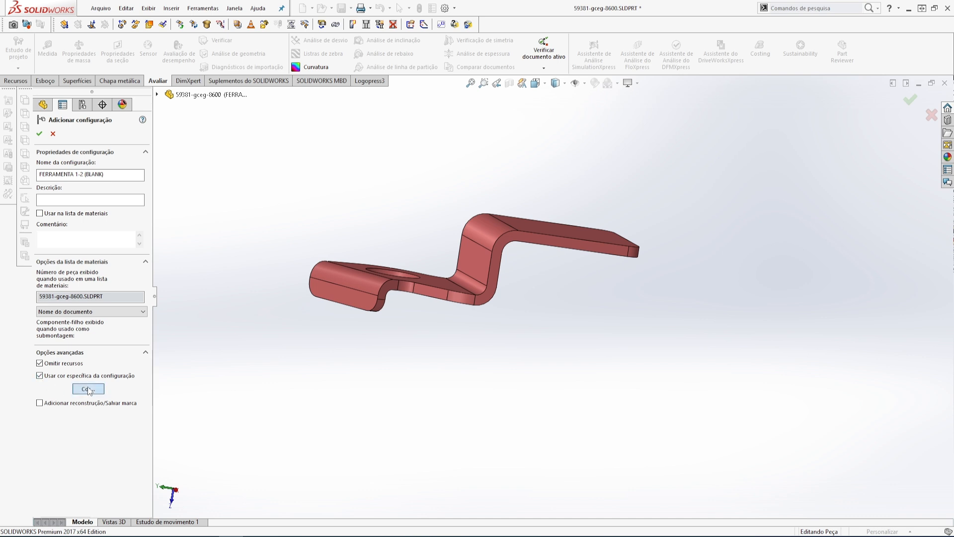
click(88, 390)
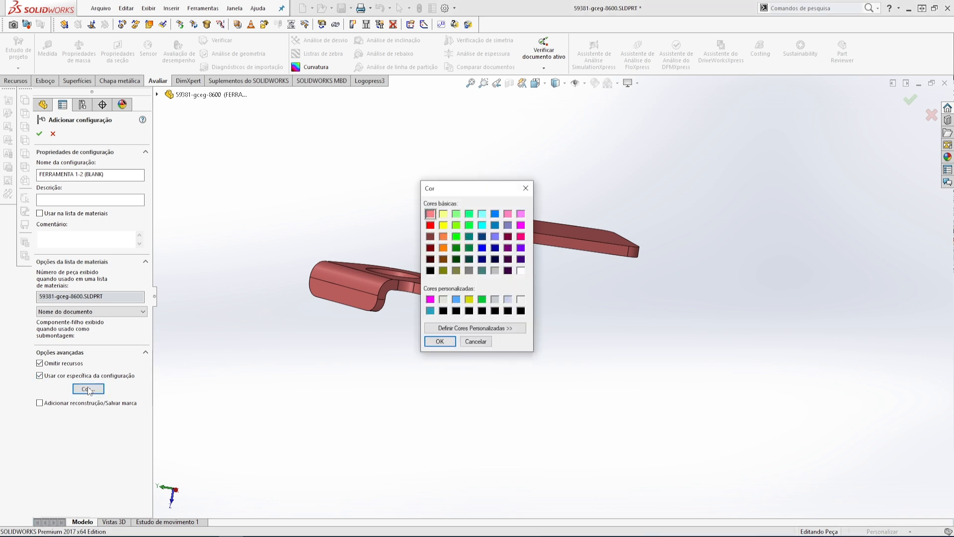
click(495, 214)
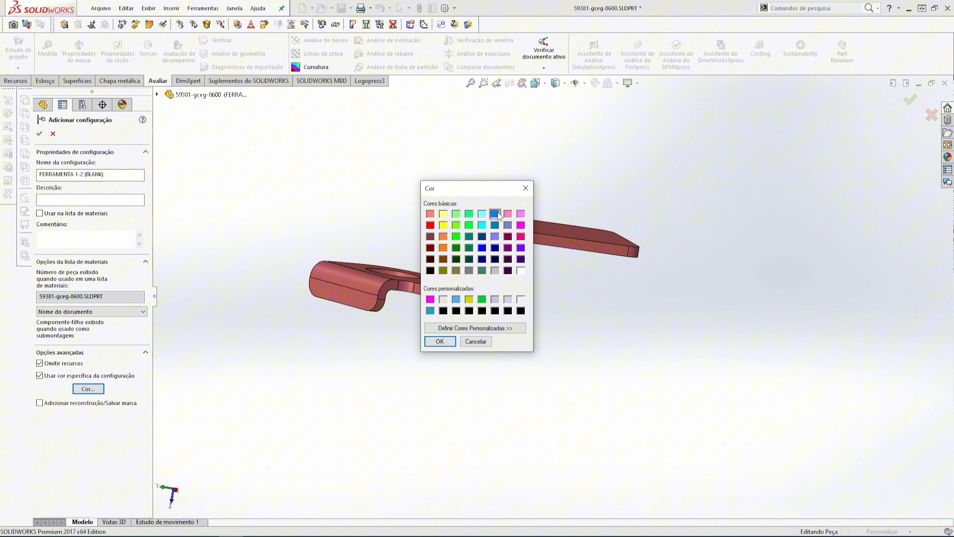
click(438, 342)
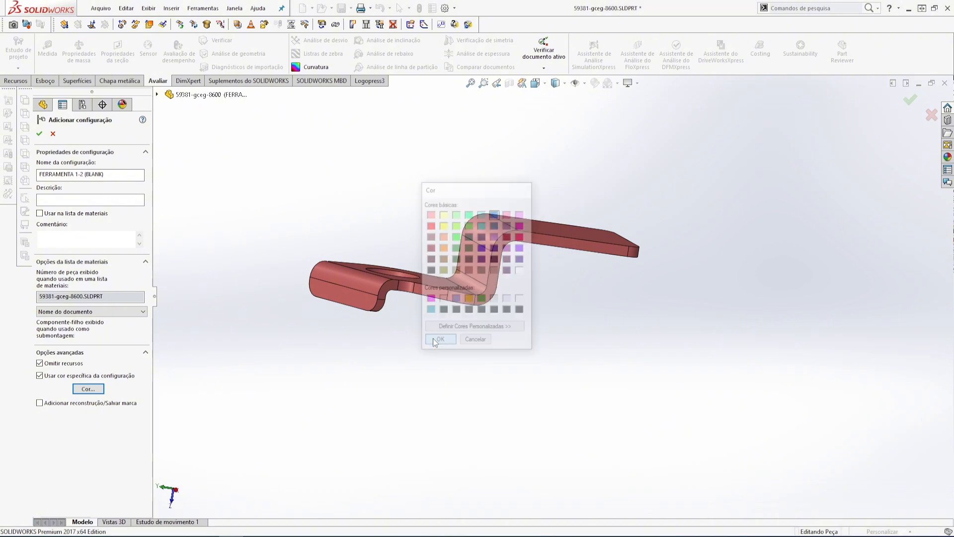
click(39, 133)
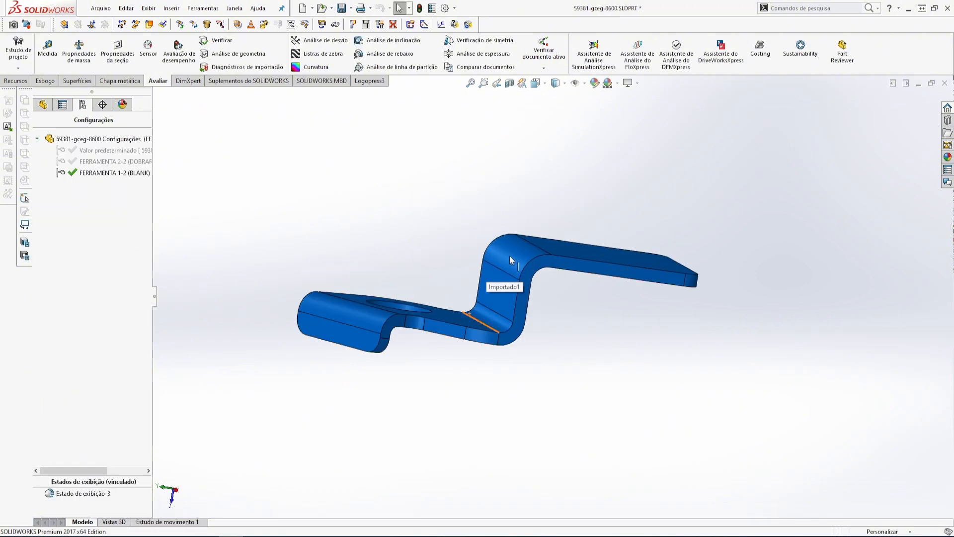
Examine the bracket in the FERRAMENTA 1-2 (BLANK) configuration from several sides and display its feature tree.
middle_drag(492, 276, 405, 356)
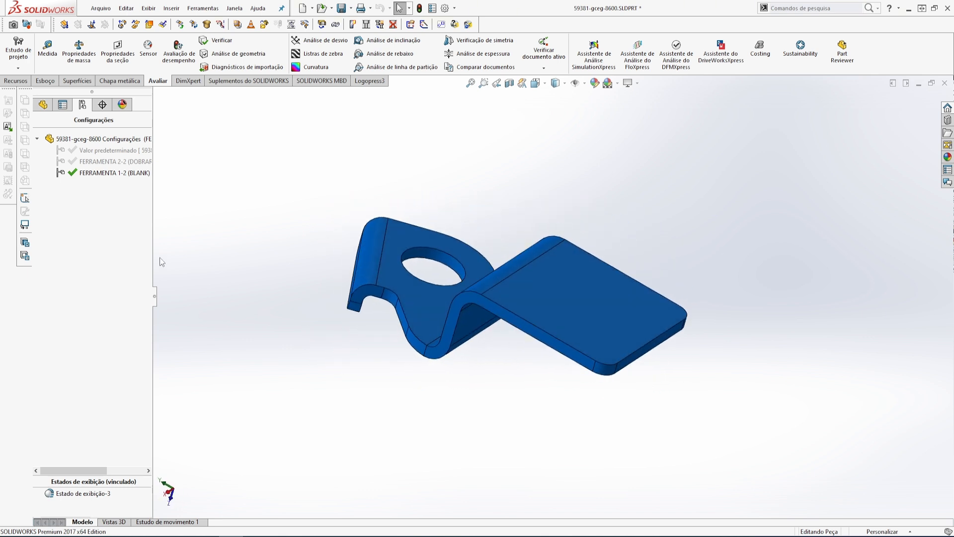
middle_drag(641, 388, 406, 357)
scroll(407, 357, up, 2)
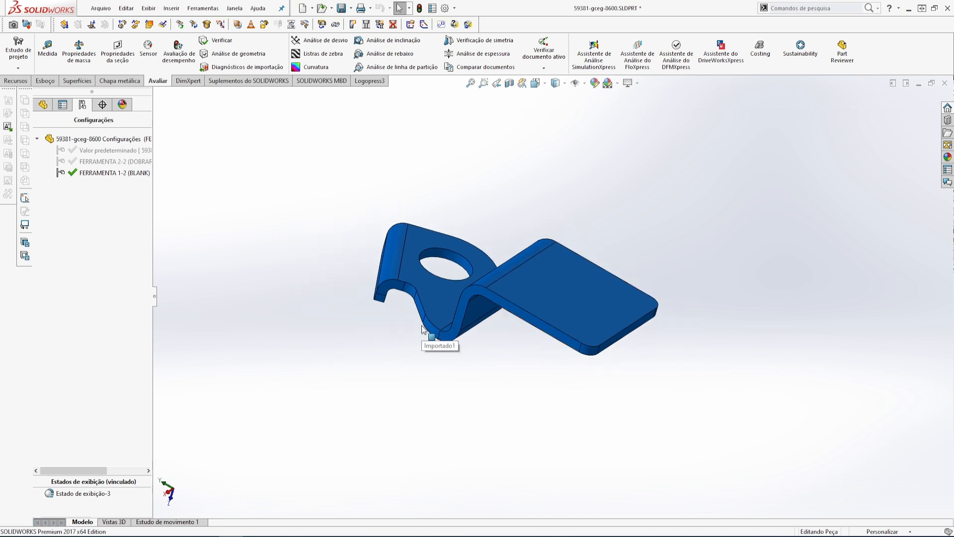
middle_drag(481, 303, 502, 334)
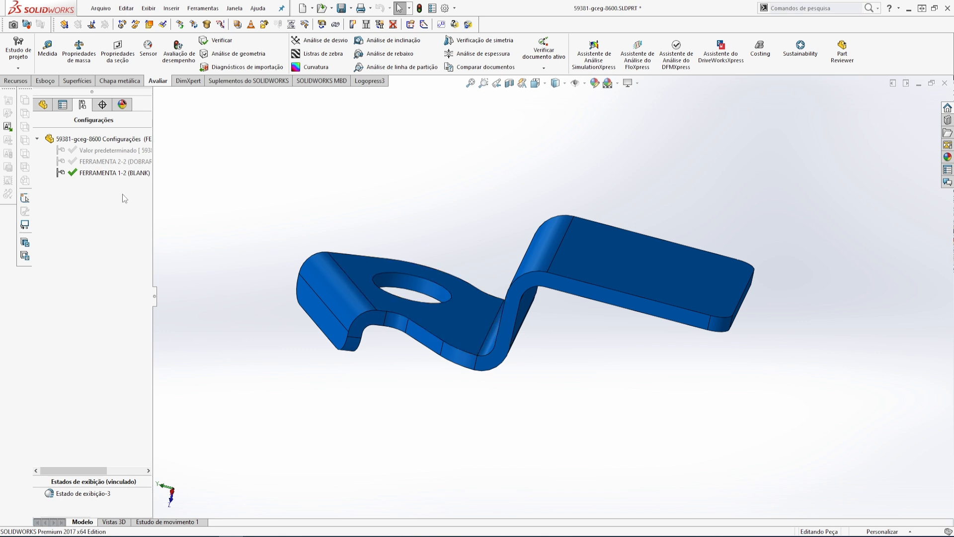
click(44, 105)
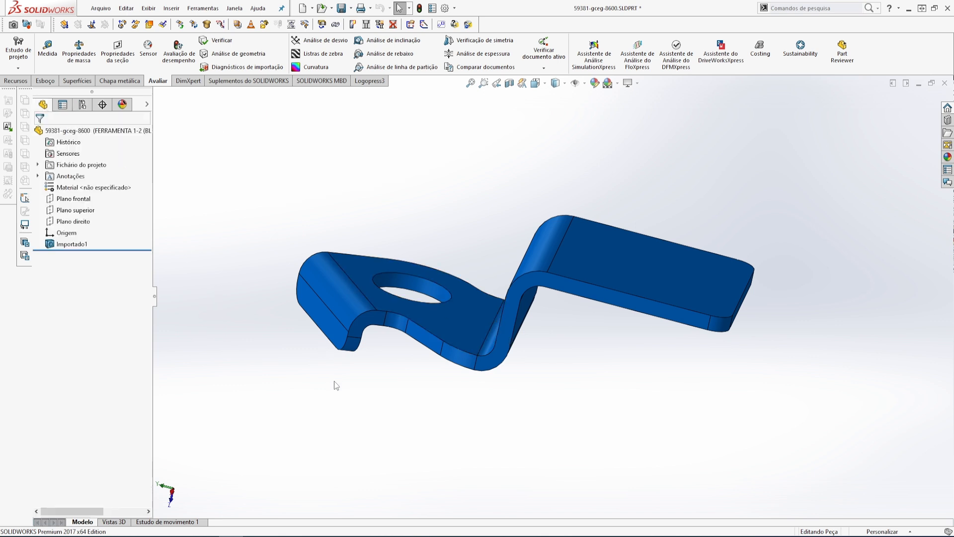
middle_drag(334, 380, 315, 303)
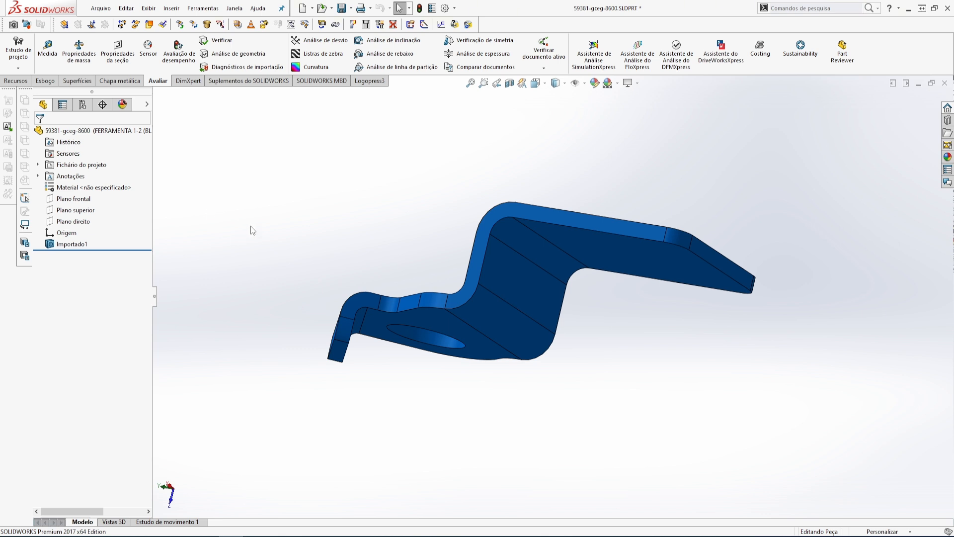
middle_drag(278, 272, 294, 289)
scroll(502, 216, down, 1)
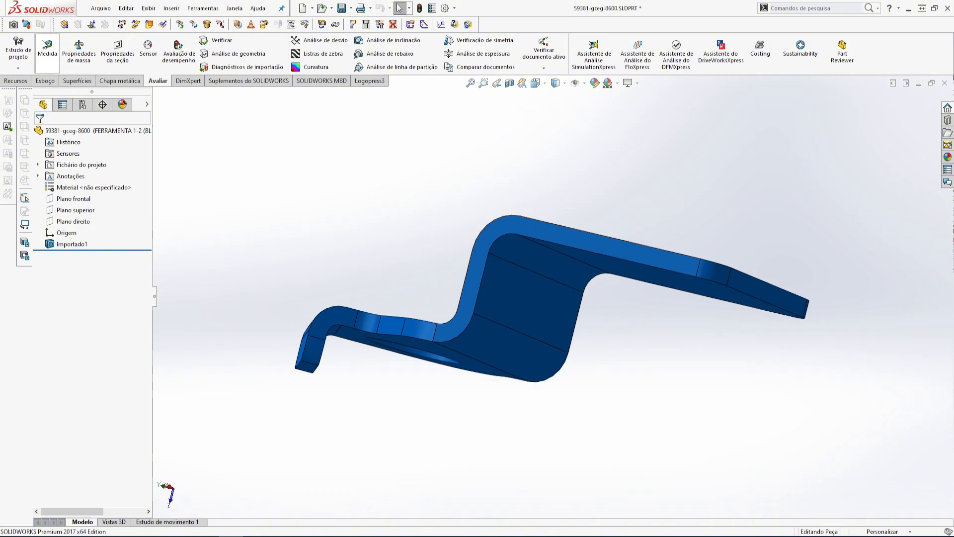
Measure the sheet thickness along a short edge near the bracket's small end flange.
click(49, 48)
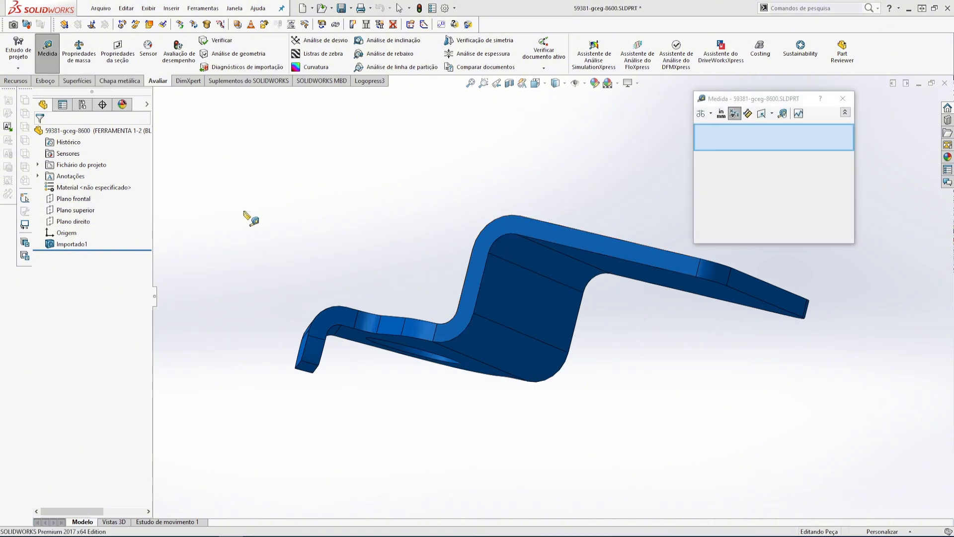
click(356, 319)
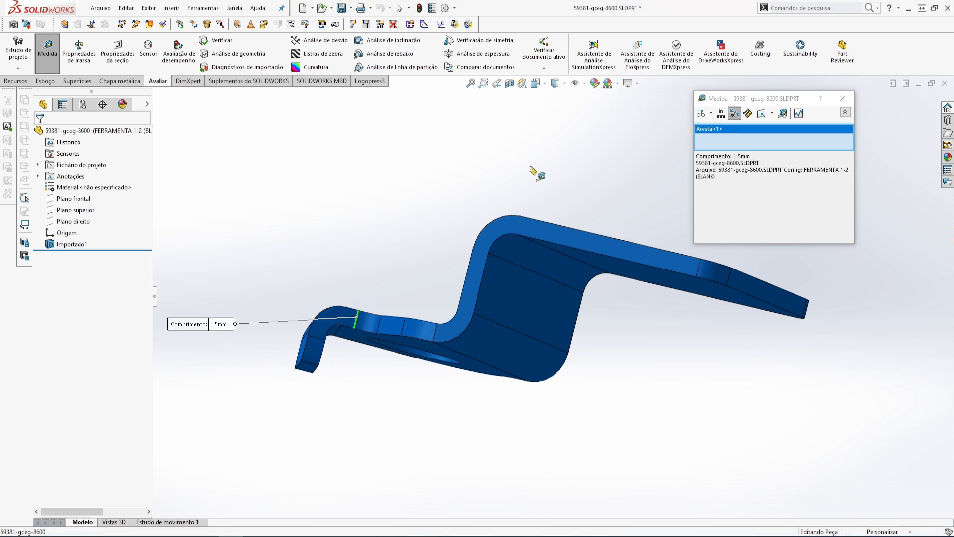
click(843, 101)
Measure the inside radius of the bend at the bracket's small end flange.
scroll(371, 346, down, 3)
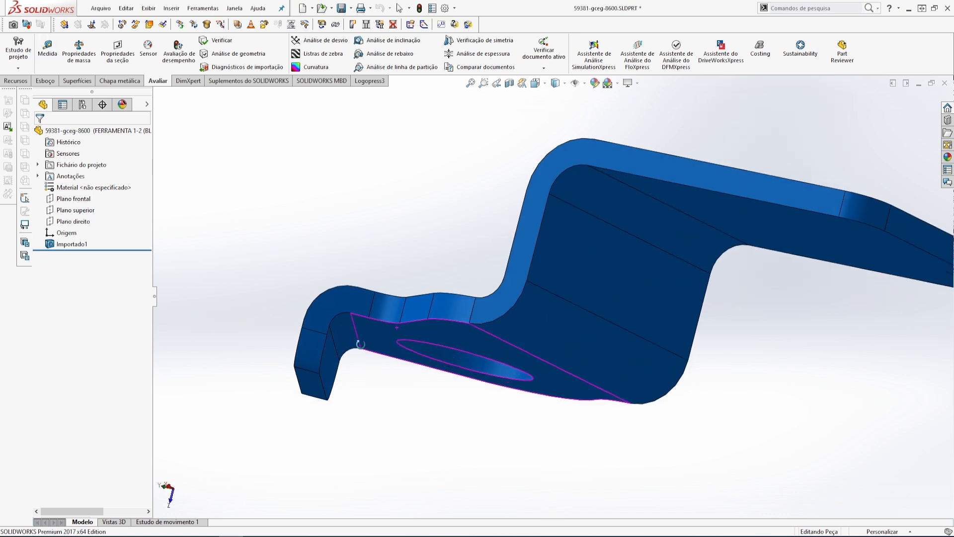
scroll(360, 344, down, 2)
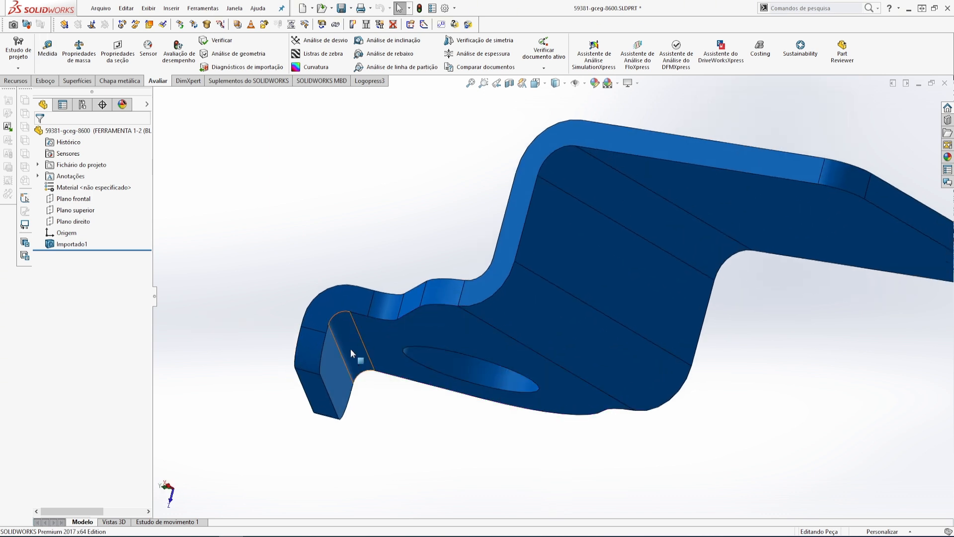
click(44, 66)
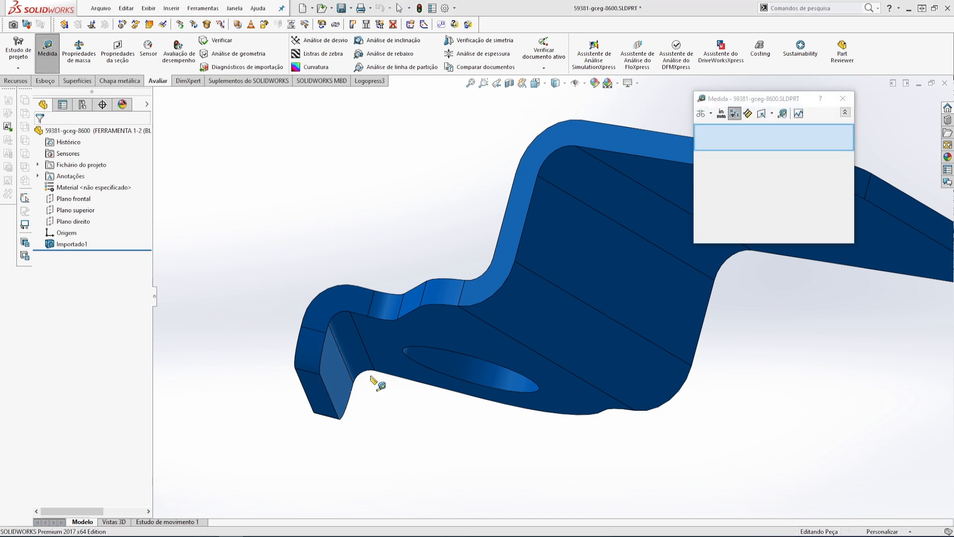
click(338, 328)
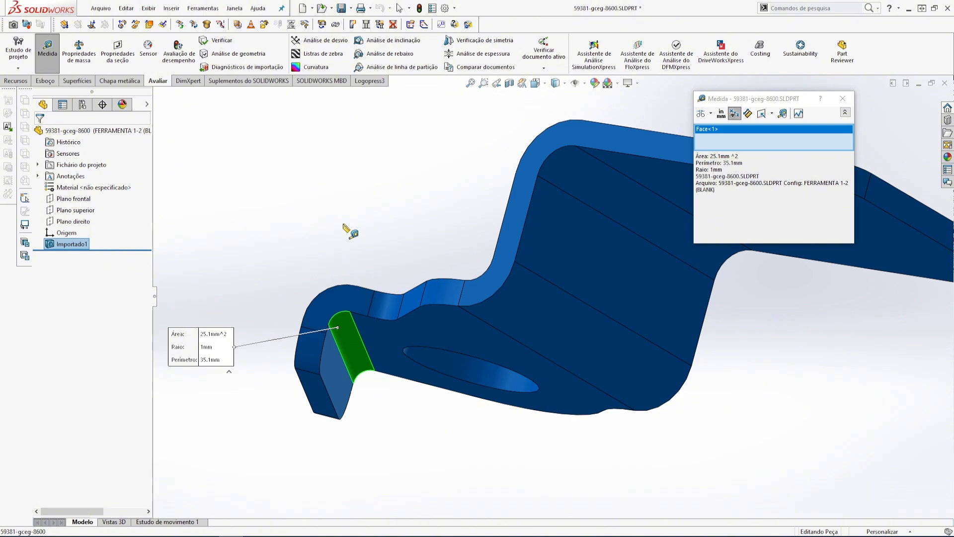
click(842, 99)
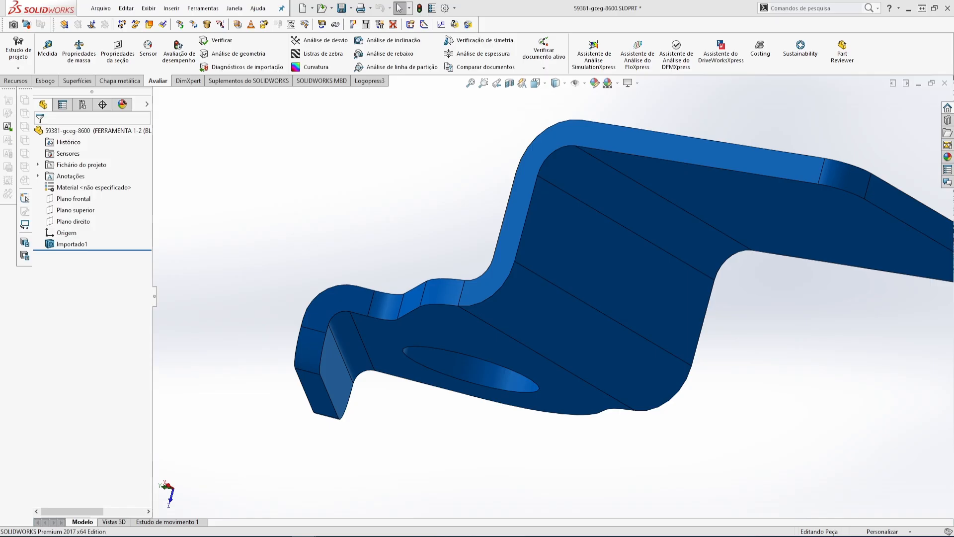
Switch to the Die Design Fundamentals PDF, check the bend formulas in Fig. 18-21 against the end flange's radius, and return to SOLIDWORKS.
drag(0, 131, 587, 53)
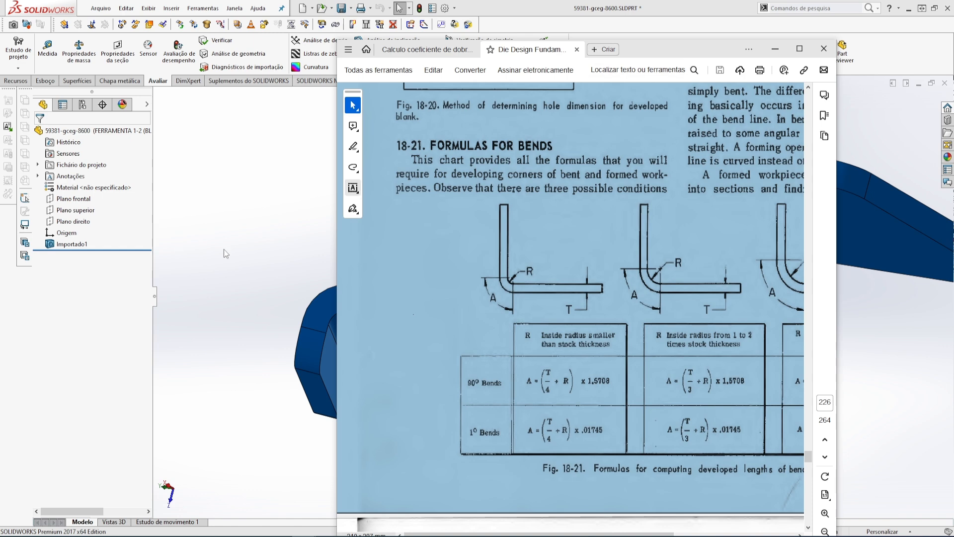
click(267, 284)
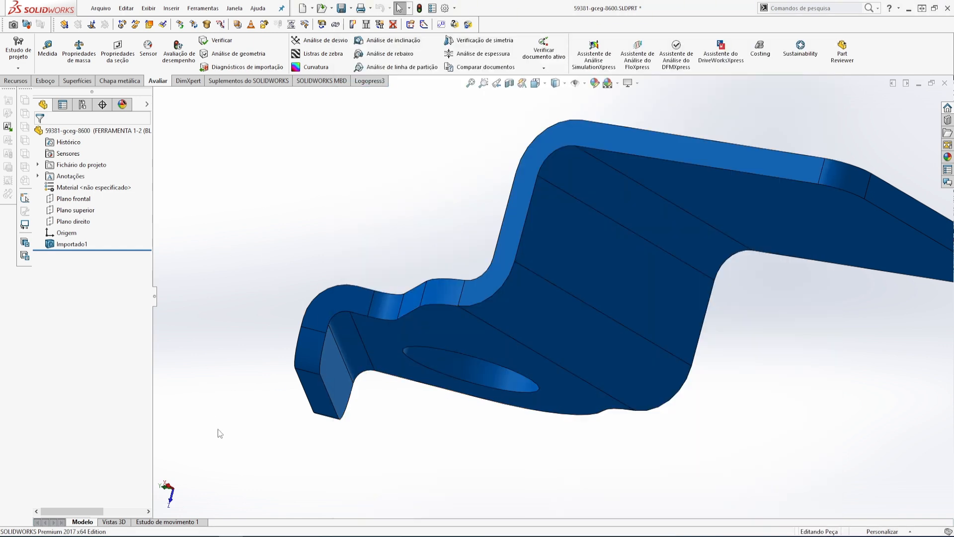
mouse_move(283, 536)
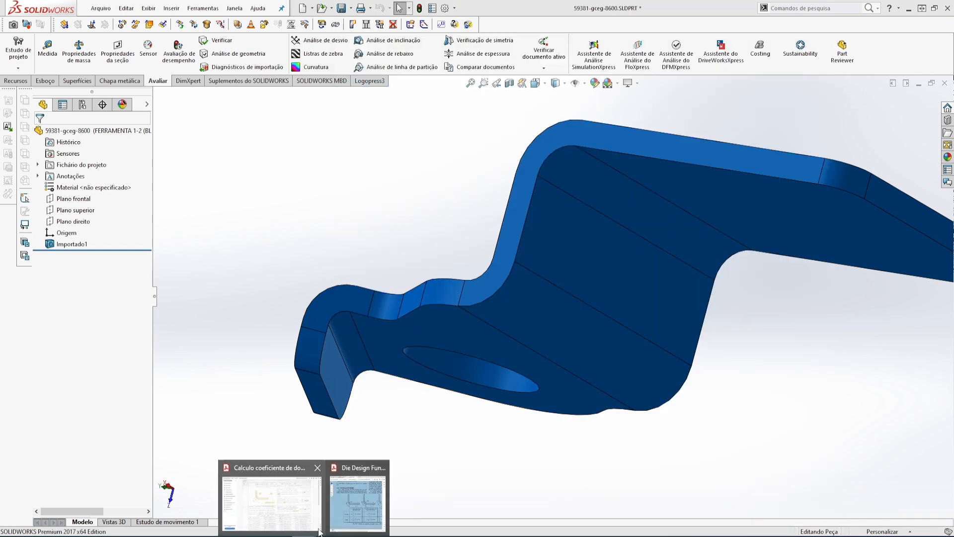
click(358, 500)
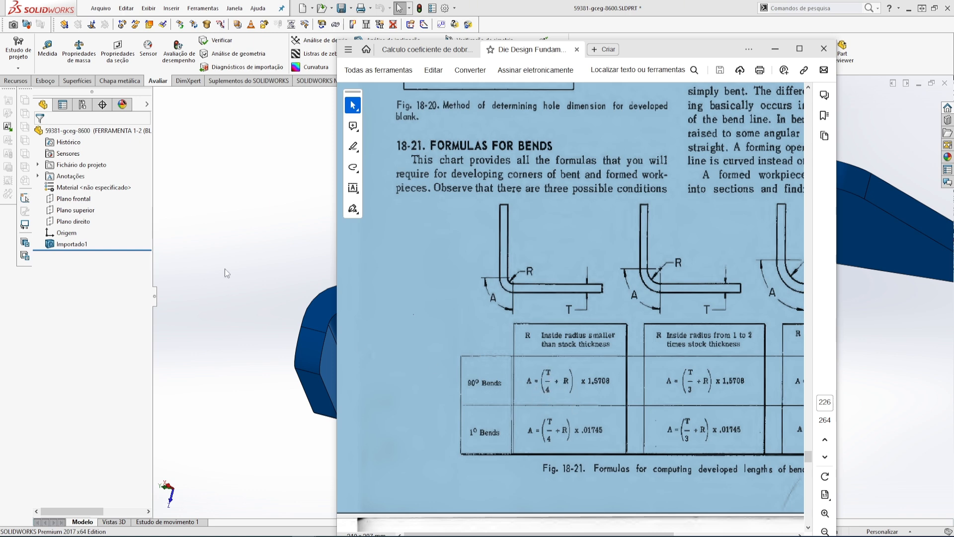
click(293, 245)
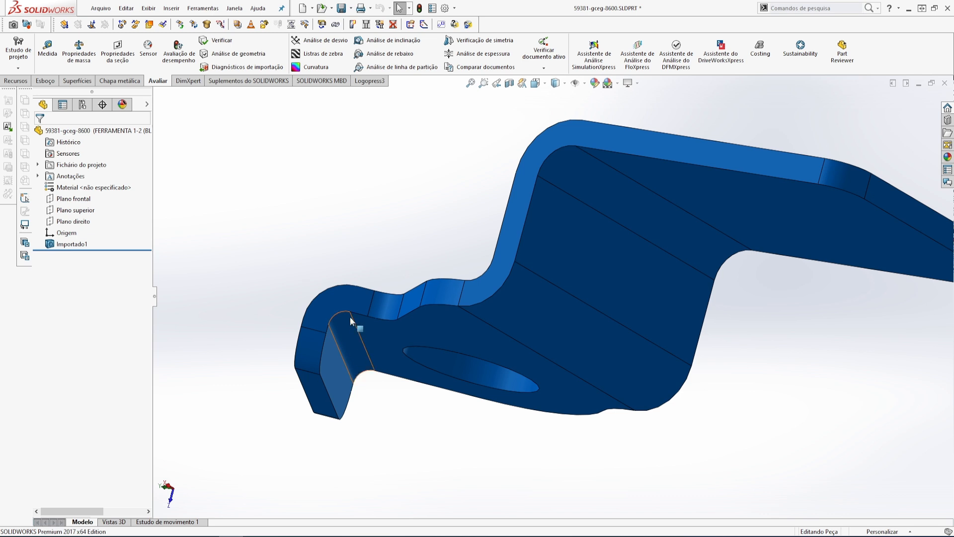
Fully unbend the small end flange with Unbending by steps, using its inner bend face and a K-factor of 1/4 (0.25).
click(181, 24)
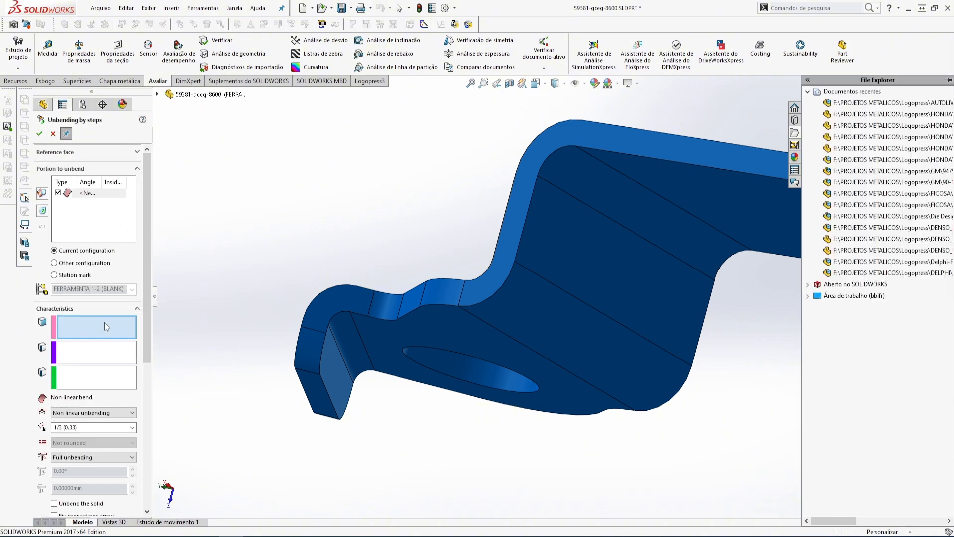
click(351, 324)
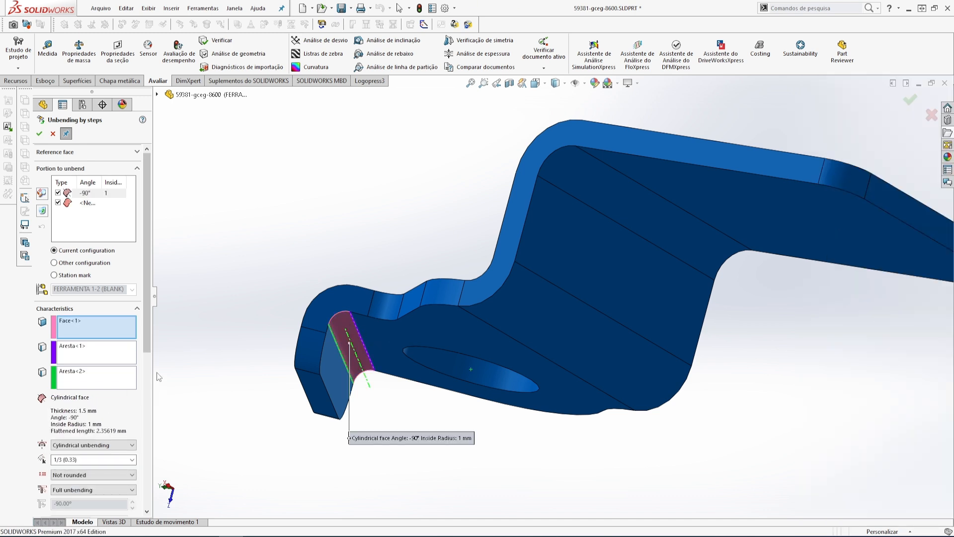
scroll(135, 388, down, 3)
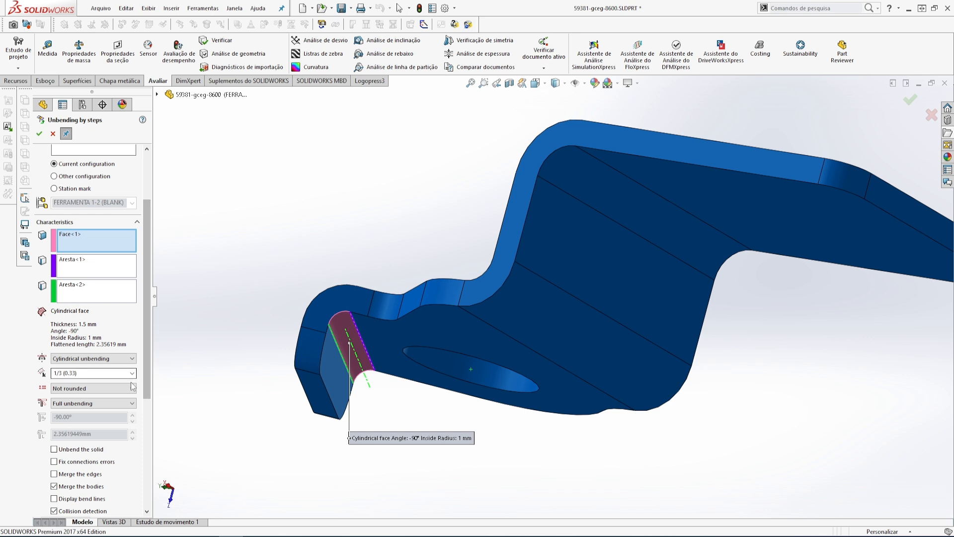
click(133, 374)
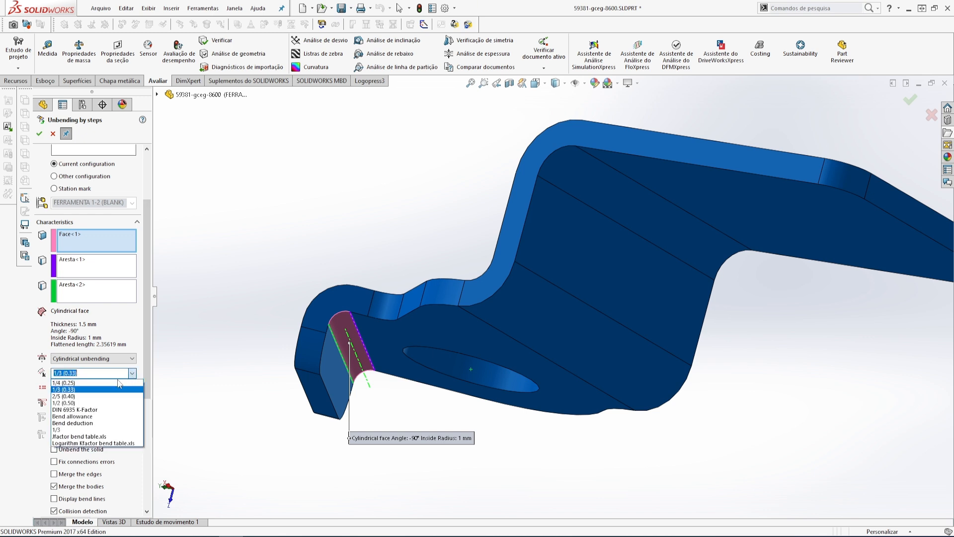
click(64, 383)
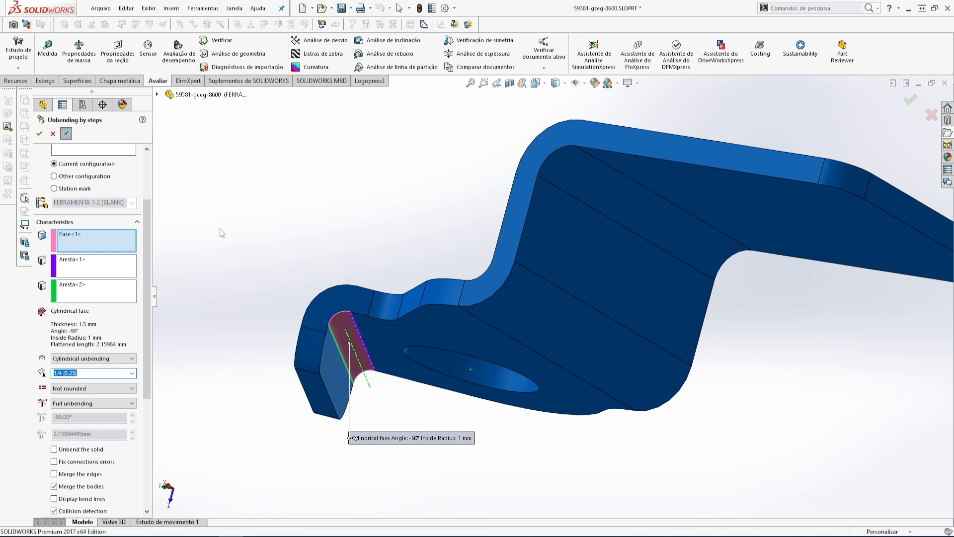
click(39, 135)
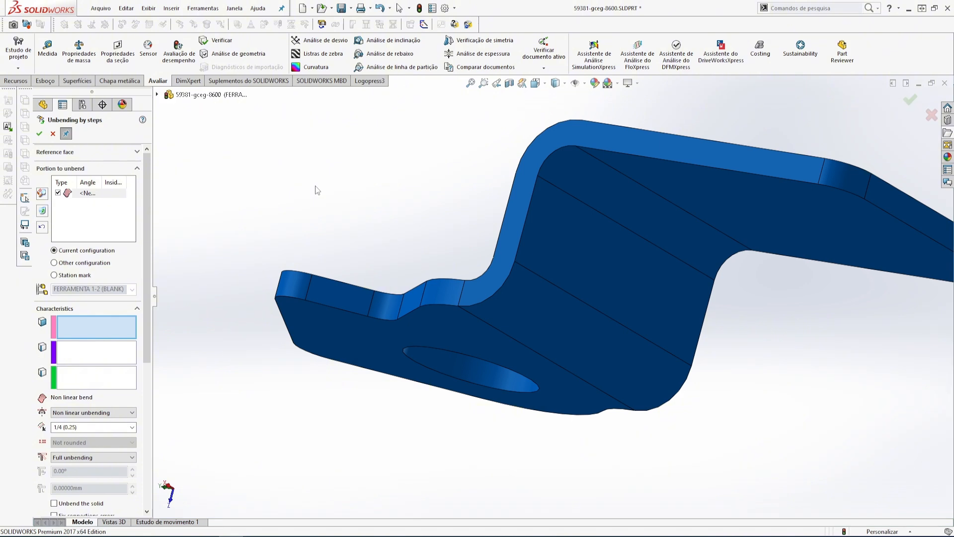
scroll(413, 366, up, 5)
scroll(583, 263, down, 1)
middle_drag(585, 262, 652, 370)
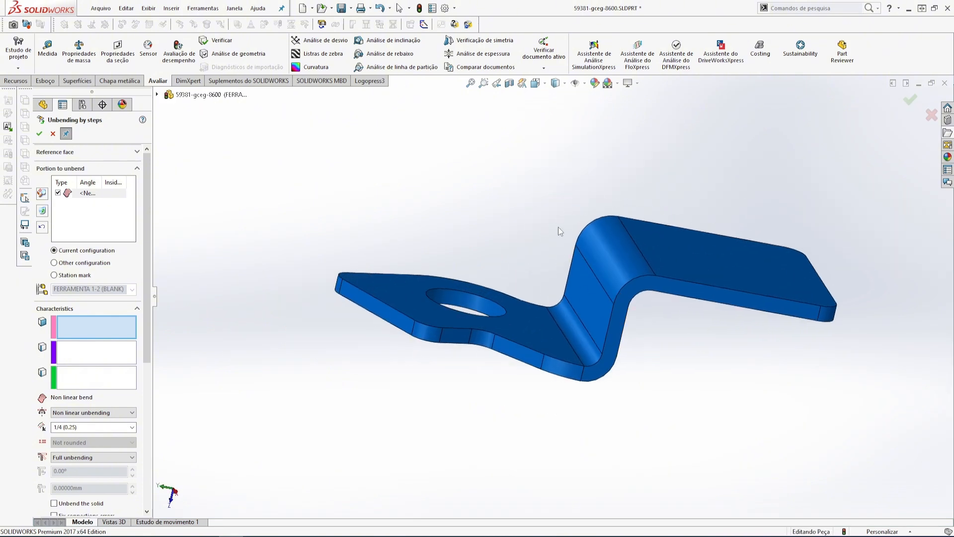
click(40, 133)
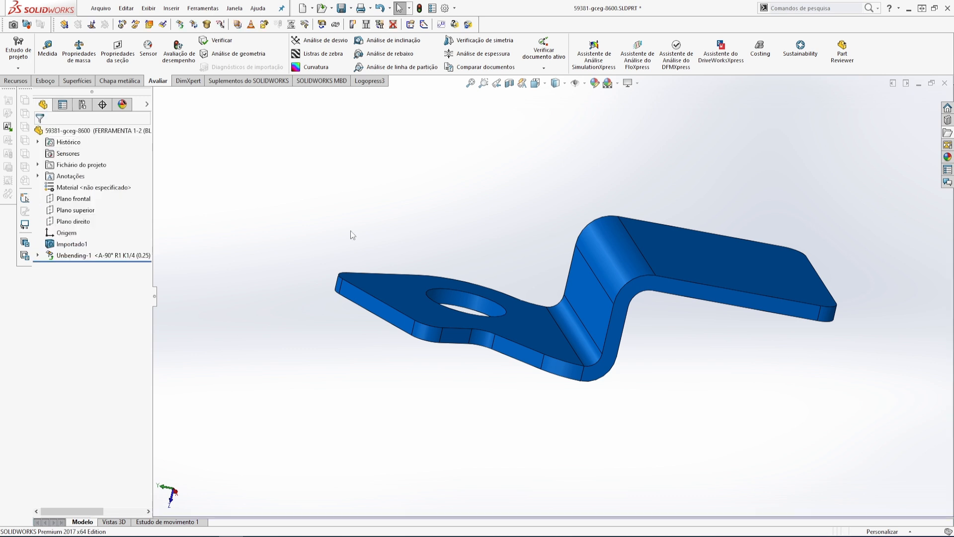
Measure the inside radius of the bend between the holed plate and the upright wall.
scroll(618, 366, down, 2)
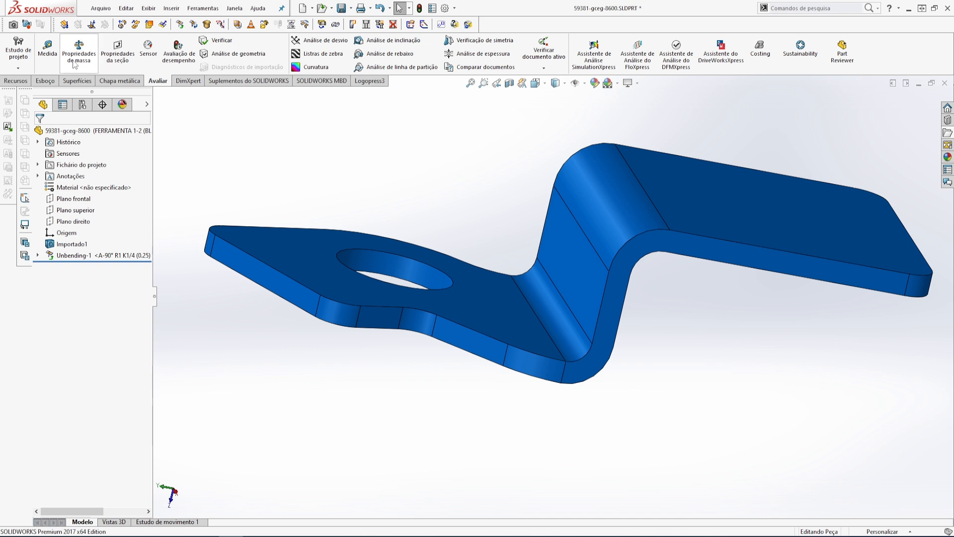
click(47, 49)
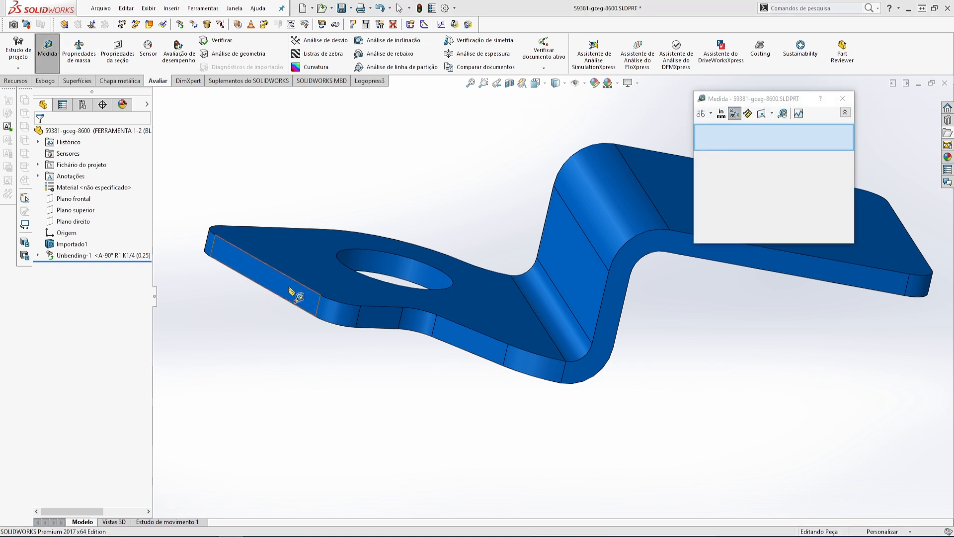
click(575, 330)
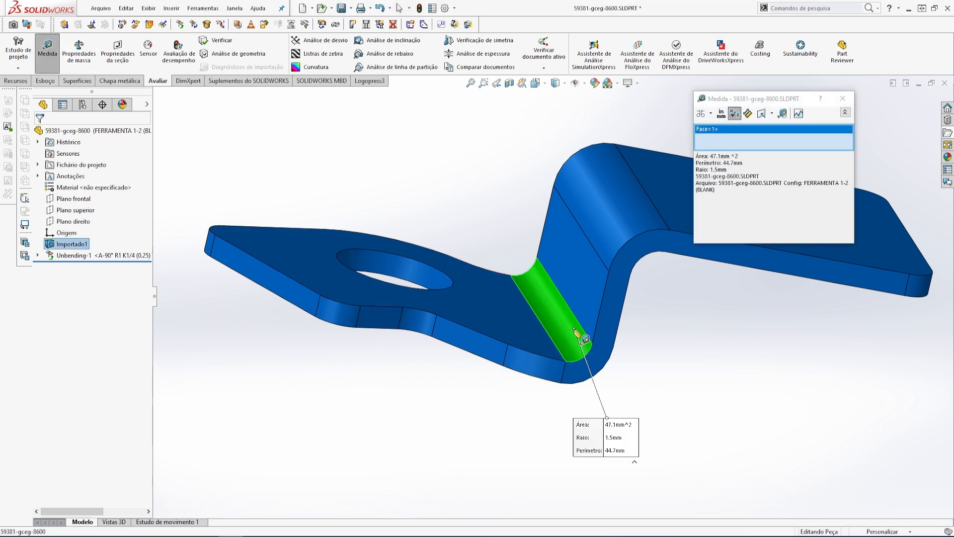
click(843, 99)
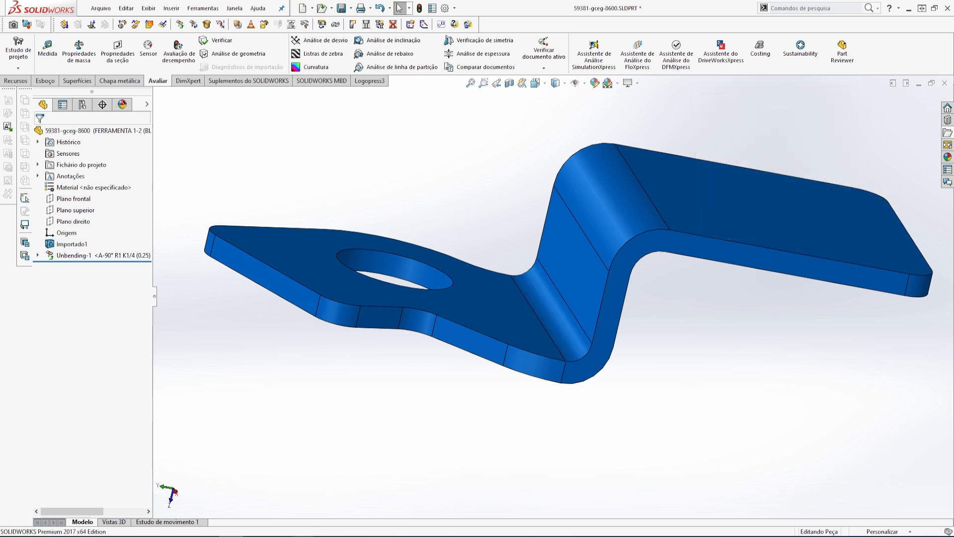
Consult all three inside-radius cases of the Fig. 18-21 bend formulas in the Die Design Fundamentals PDF, widening its window, and minimise it.
click(373, 505)
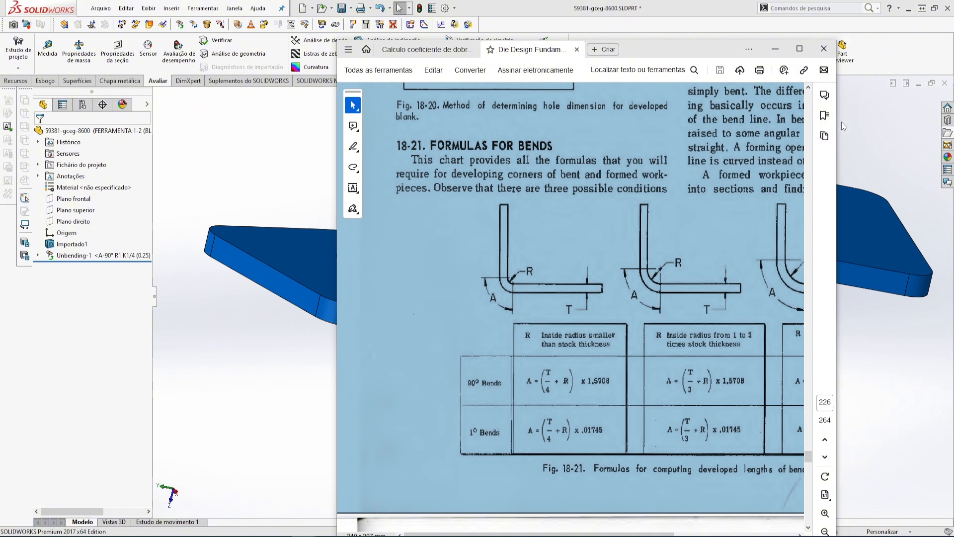
drag(837, 128, 949, 129)
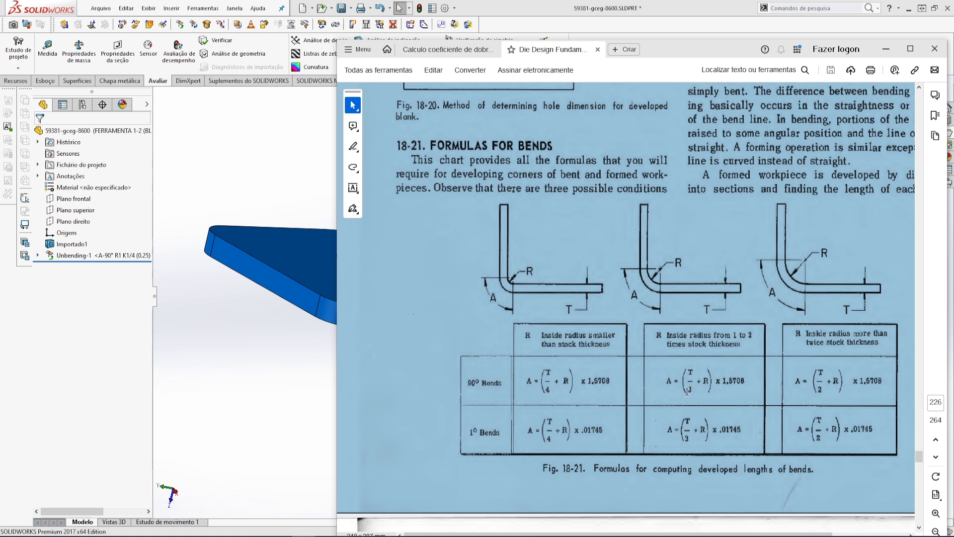
click(886, 49)
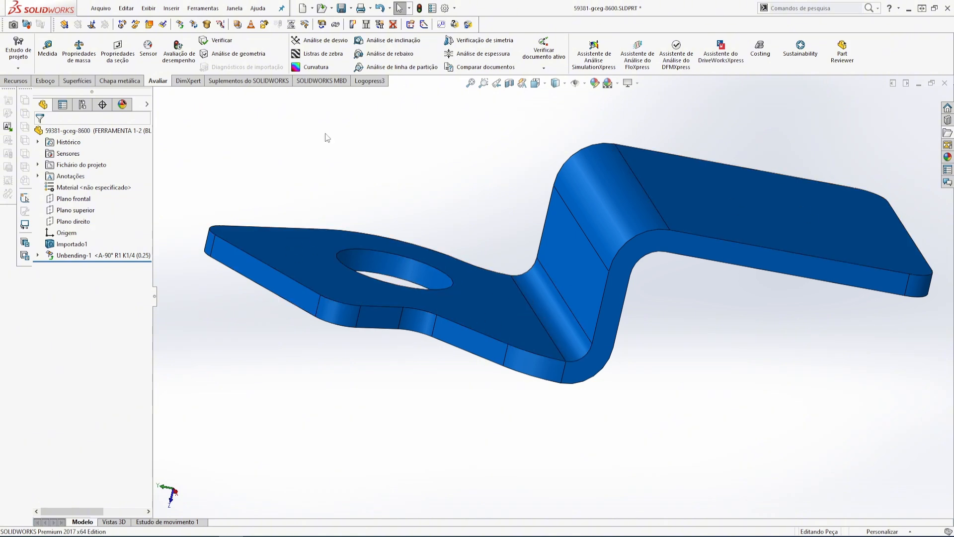
Fully unbend the bend between the holed plate and the upright wall with Unbending by steps, using a K-factor of 1/3 (0.33).
click(180, 25)
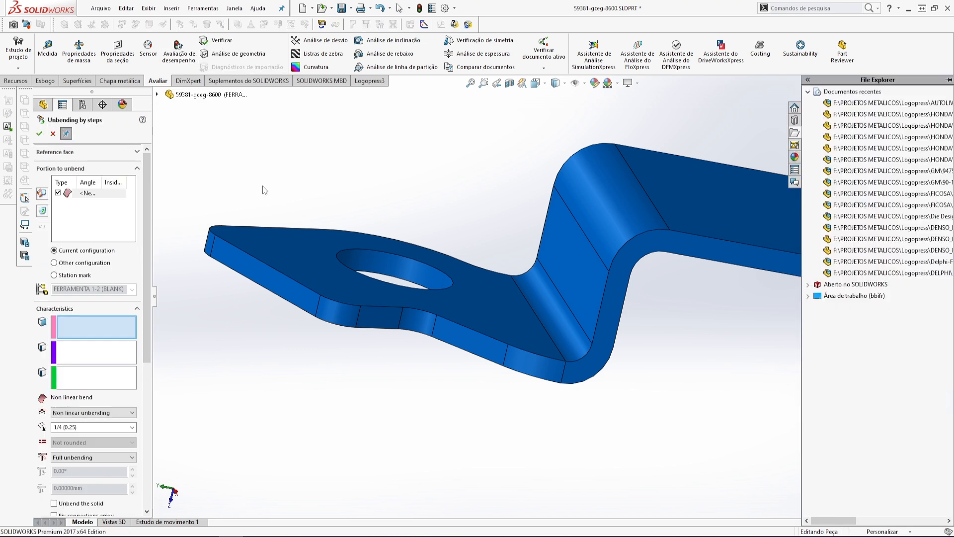
click(549, 329)
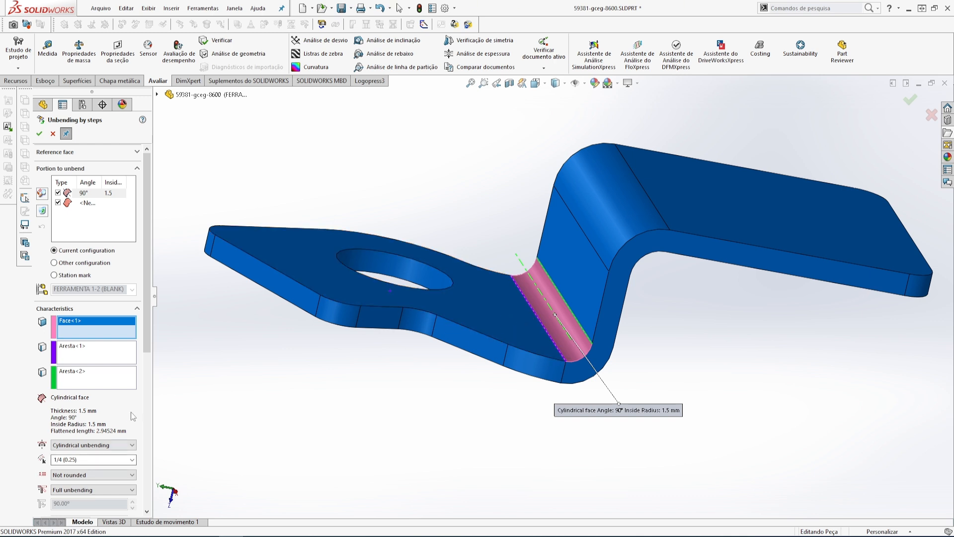
scroll(148, 333, down, 3)
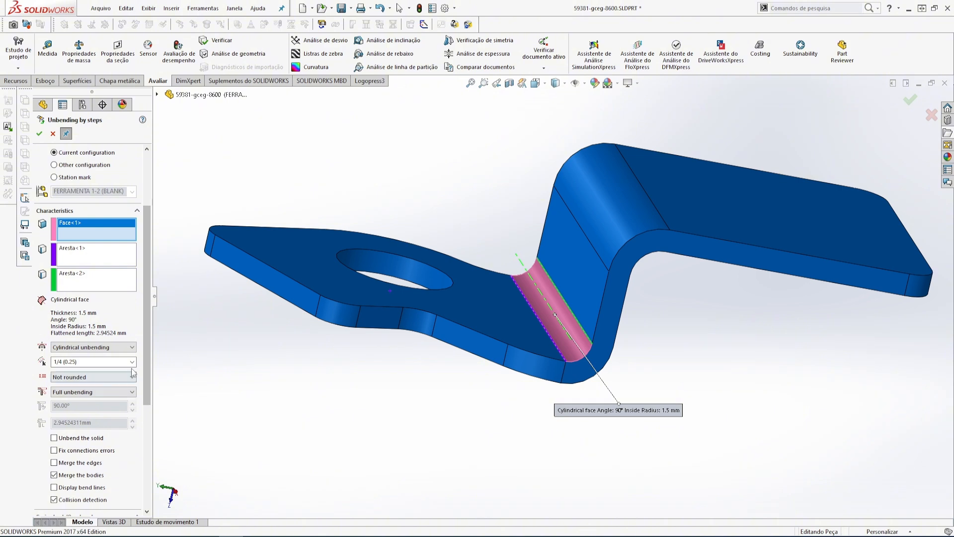
click(132, 362)
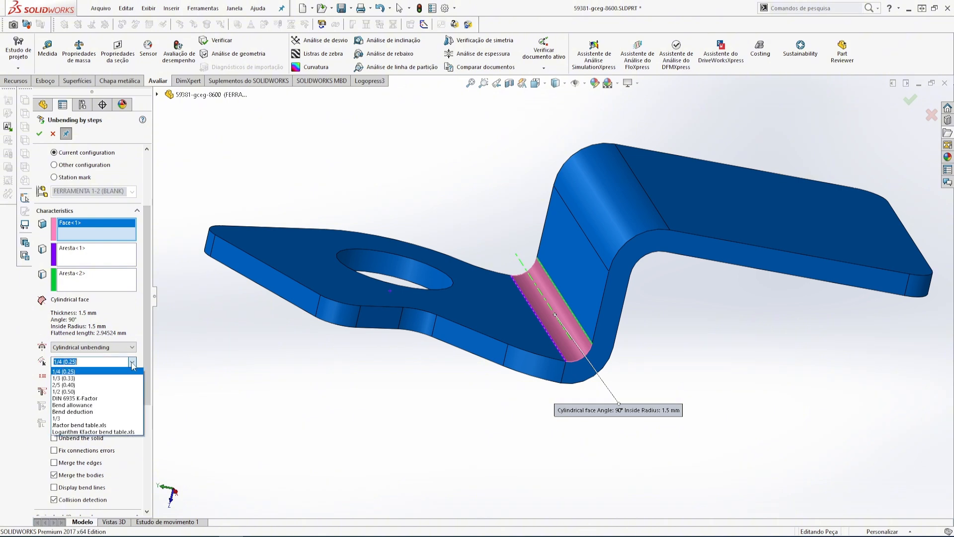
click(67, 379)
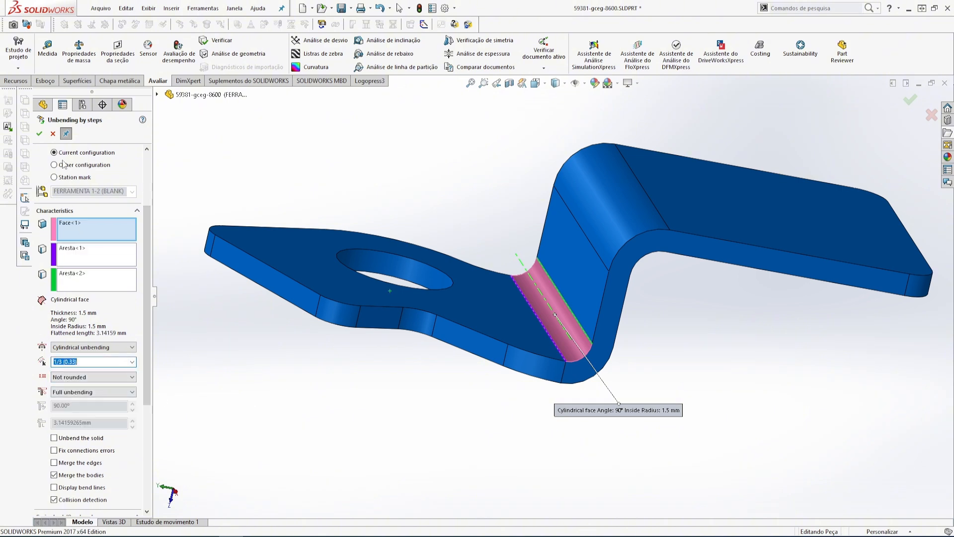
click(40, 133)
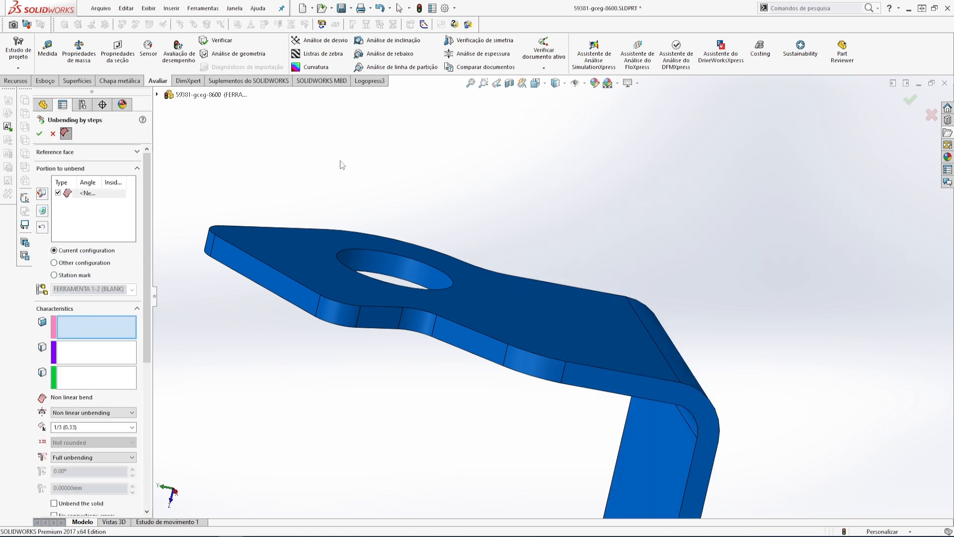
scroll(508, 379, up, 4)
middle_drag(560, 377, 554, 277)
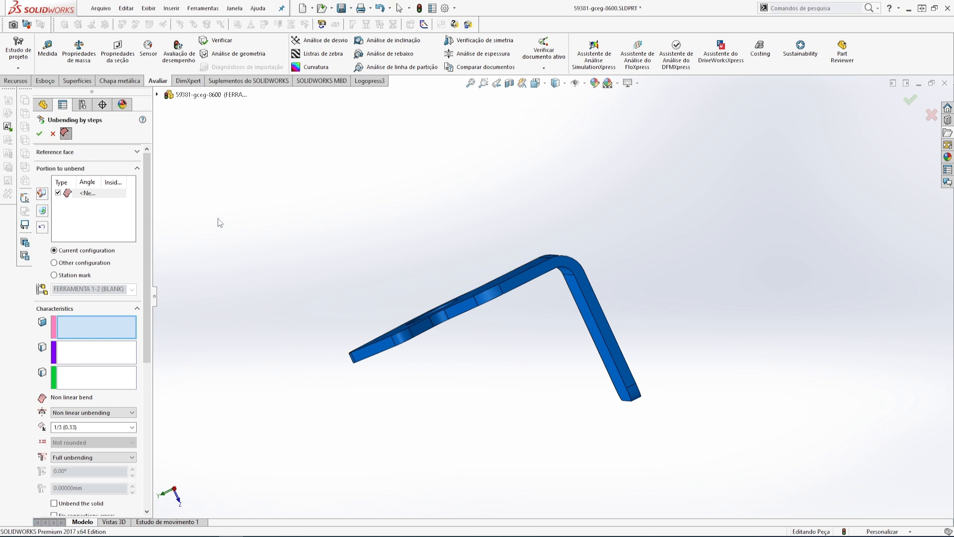
click(64, 133)
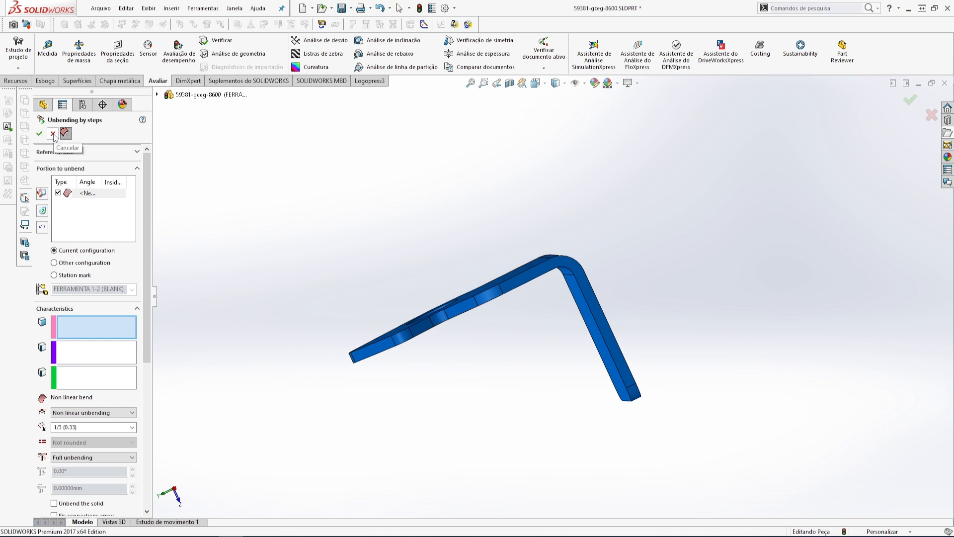
Close Unbending by steps and measure the inside radius of the last remaining bend, between the holed plate and the rectangular plate.
click(52, 133)
middle_drag(558, 326, 445, 185)
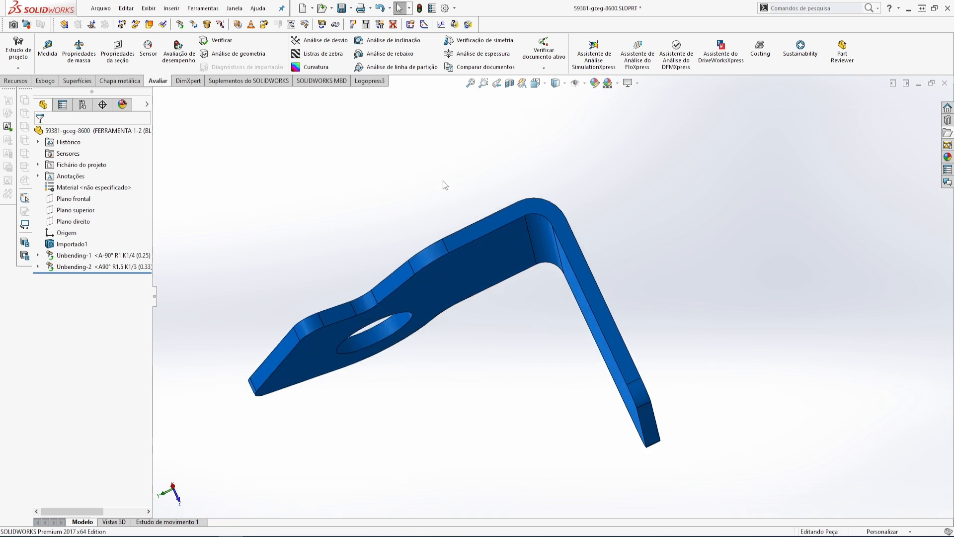
mouse_move(488, 214)
middle_down()
mouse_move(477, 236)
mouse_move(473, 223)
middle_up()
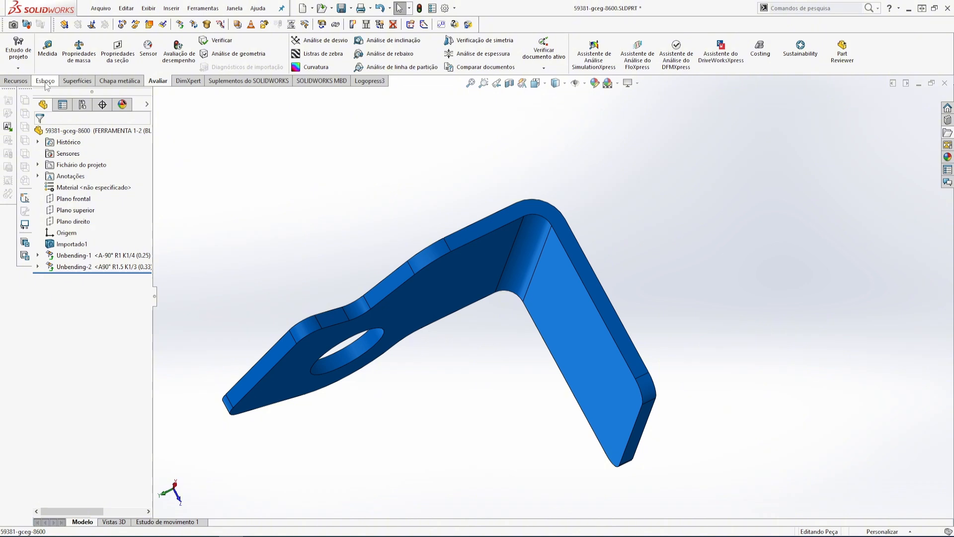
click(47, 50)
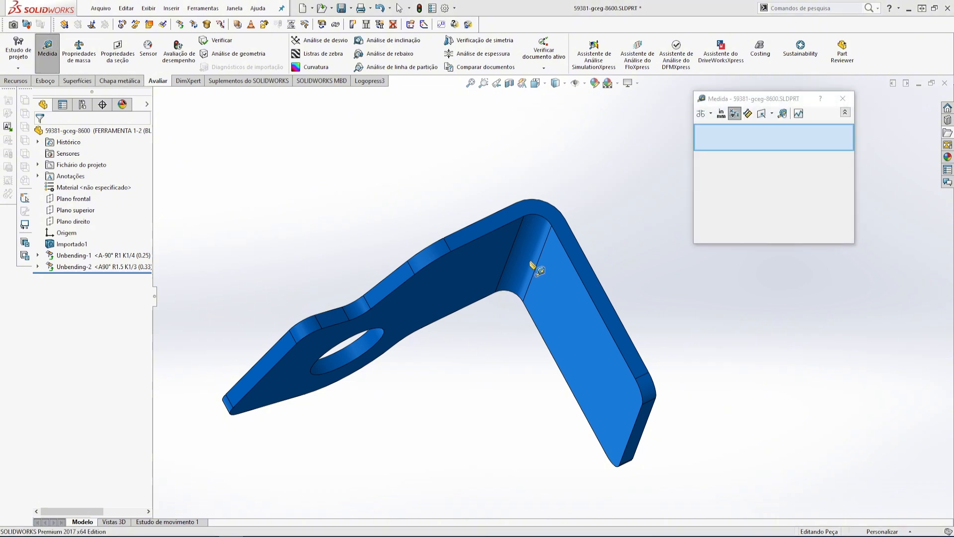
click(535, 232)
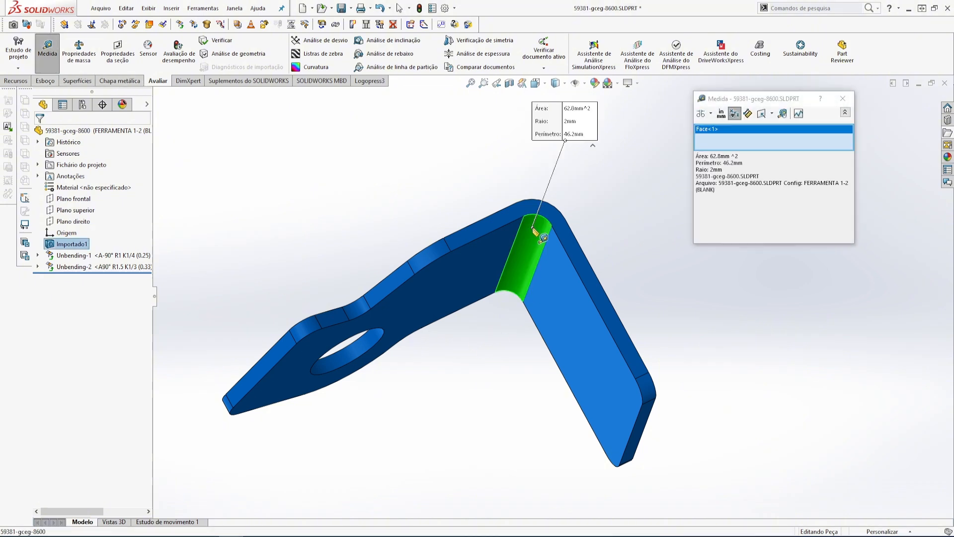
click(404, 203)
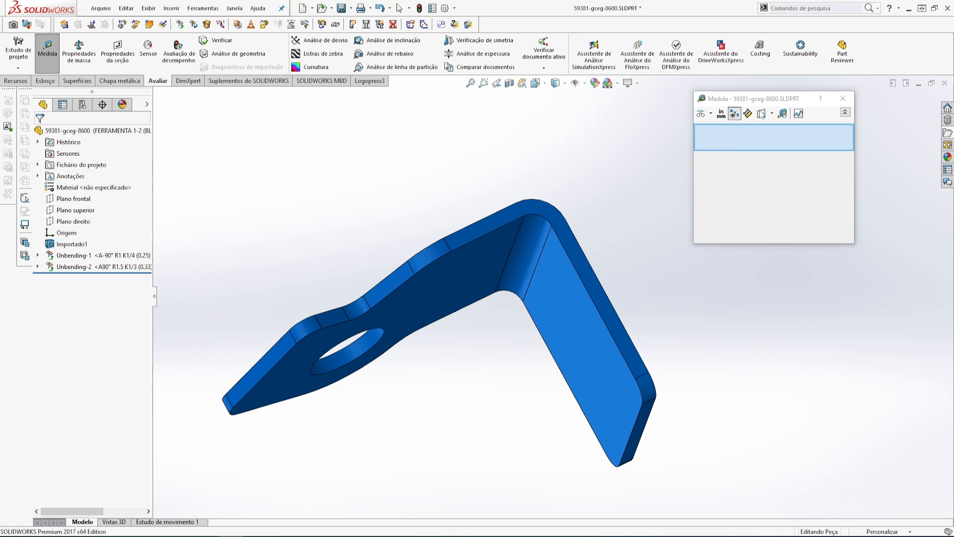
click(843, 98)
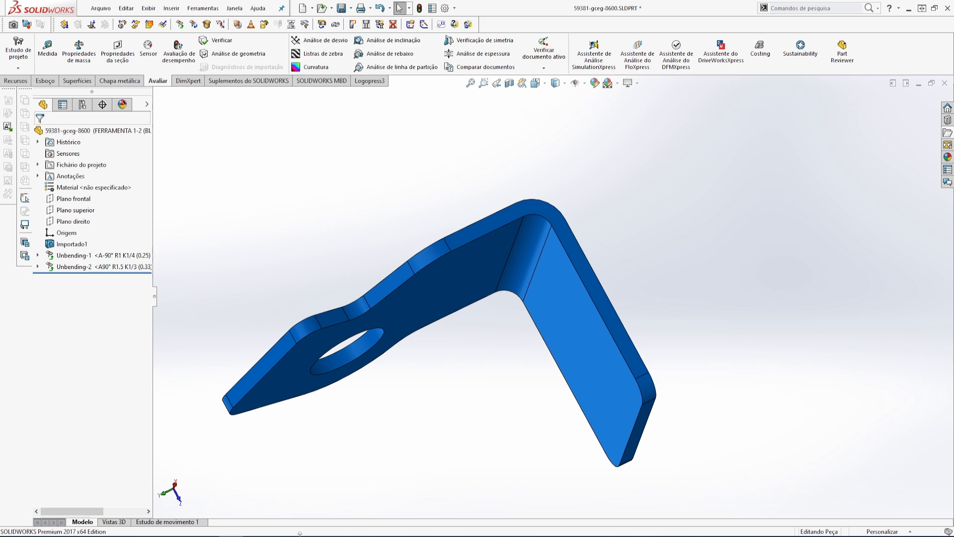
Consult the Fig. 18-21 bend formulas in the Die Design Fundamentals PDF and recheck the remaining bend's inside radius in SOLIDWORKS.
mouse_move(298, 534)
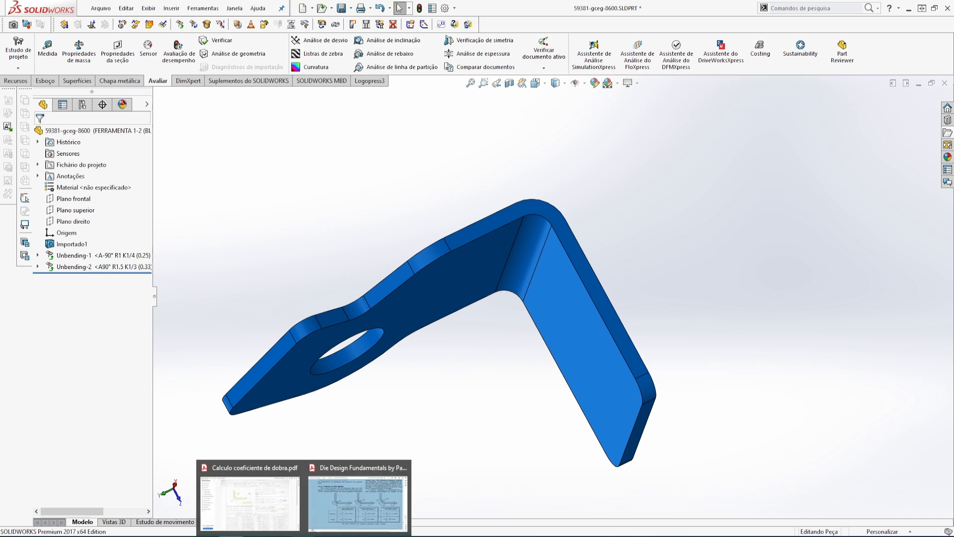
click(346, 513)
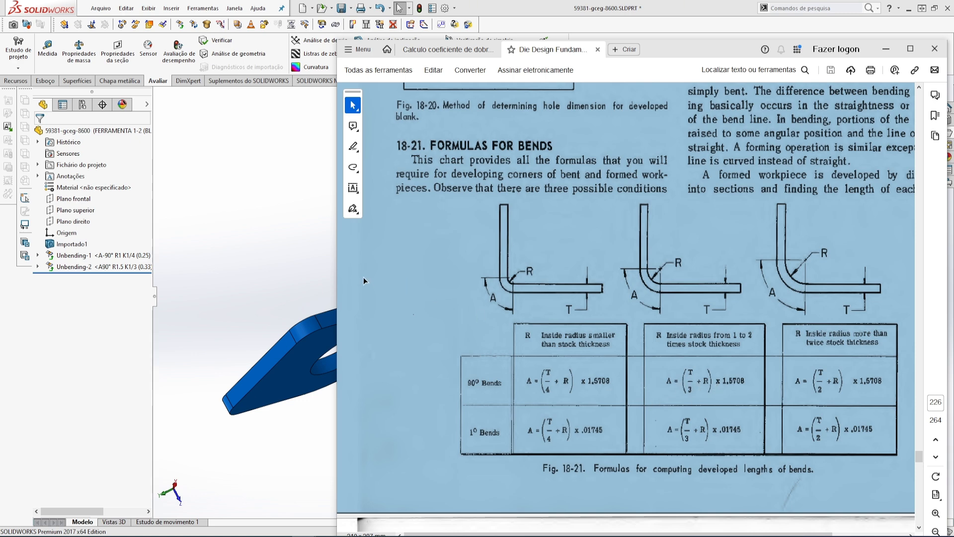
click(283, 263)
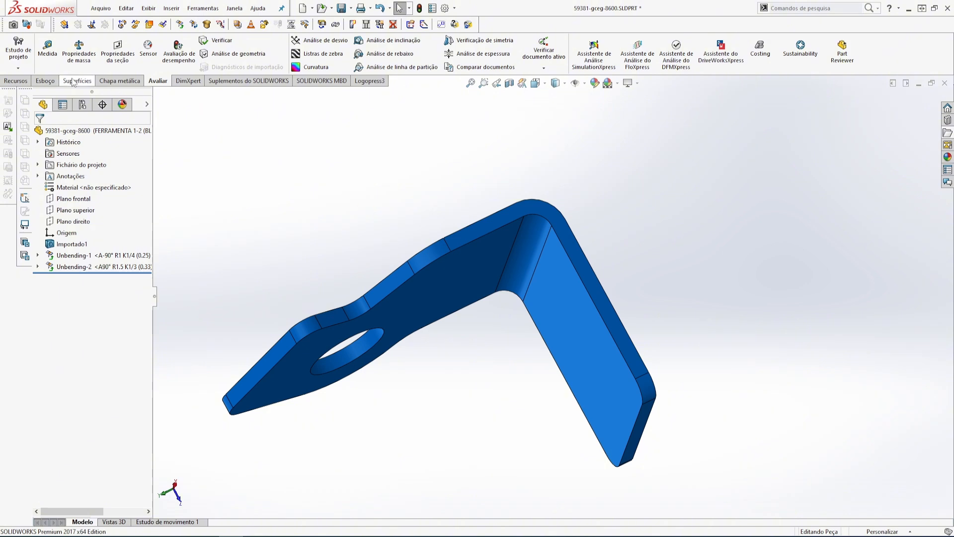
click(47, 48)
click(541, 239)
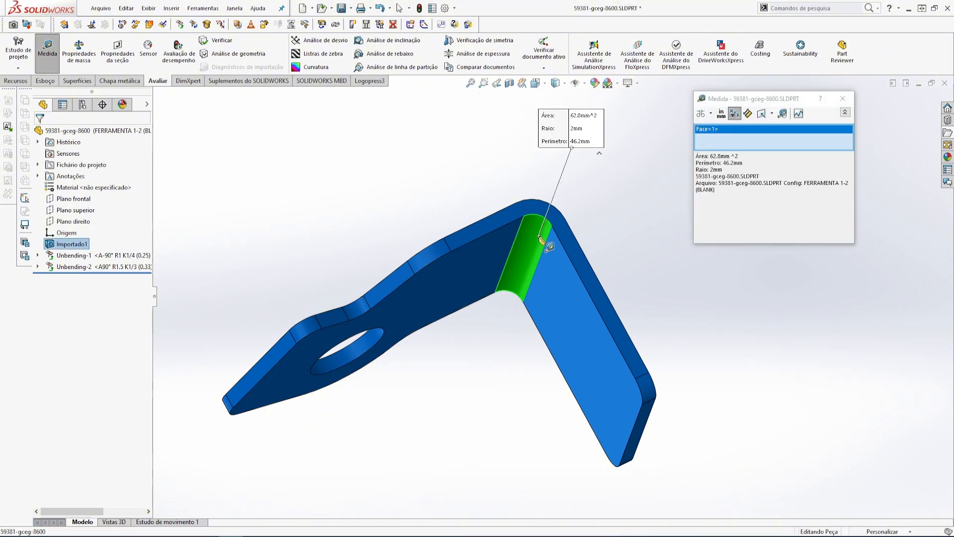
click(463, 174)
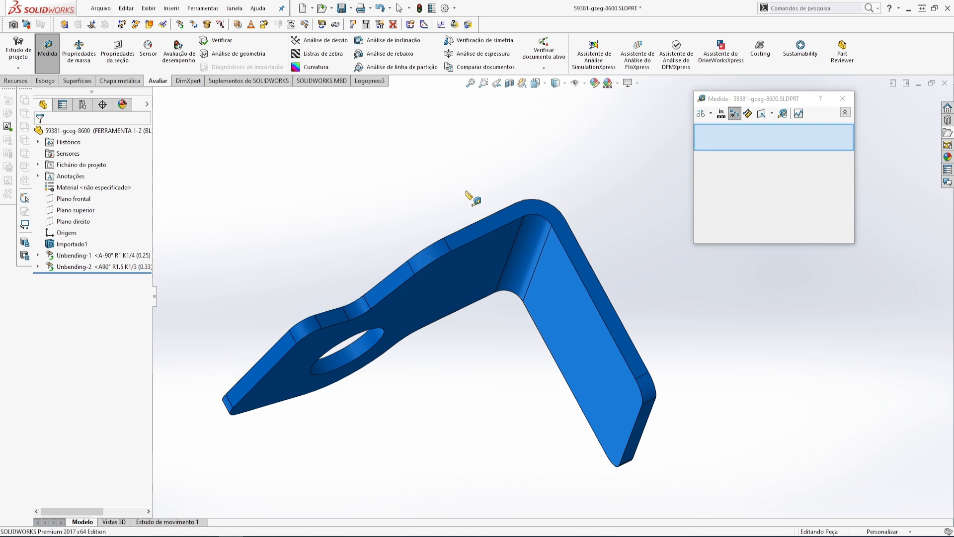
click(843, 99)
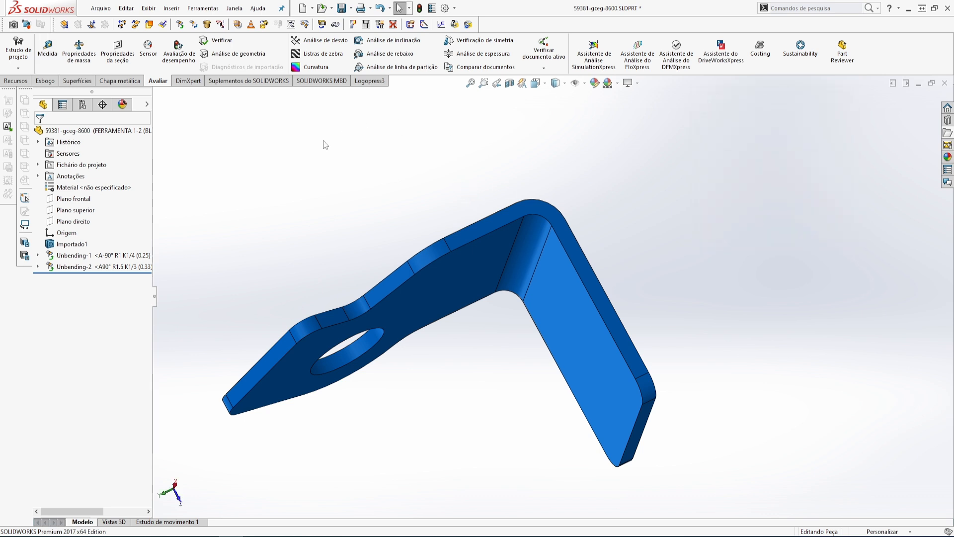
Fully unbend the last bend with Unbending by steps, using its inner cylindrical face and a K-factor of 1/3 (0.33).
click(181, 26)
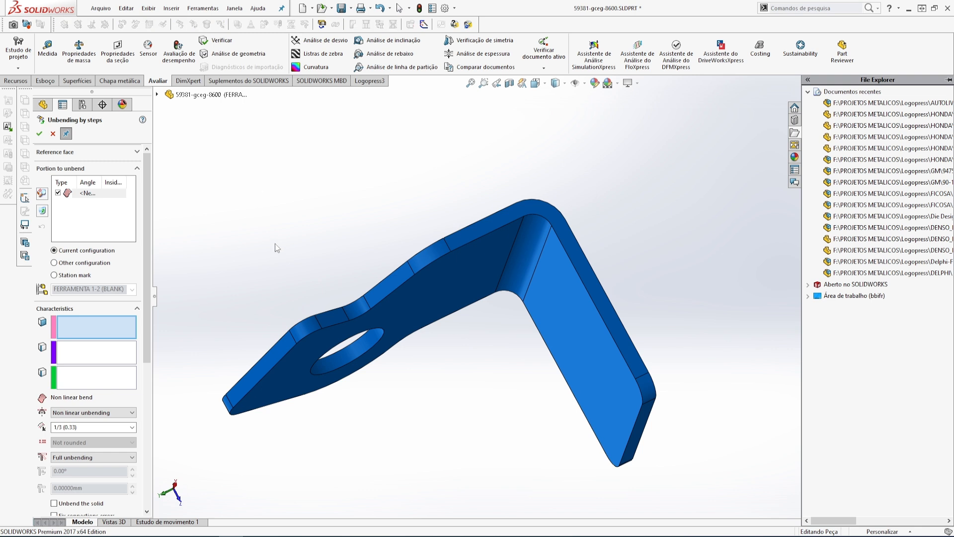
middle_drag(277, 239, 298, 279)
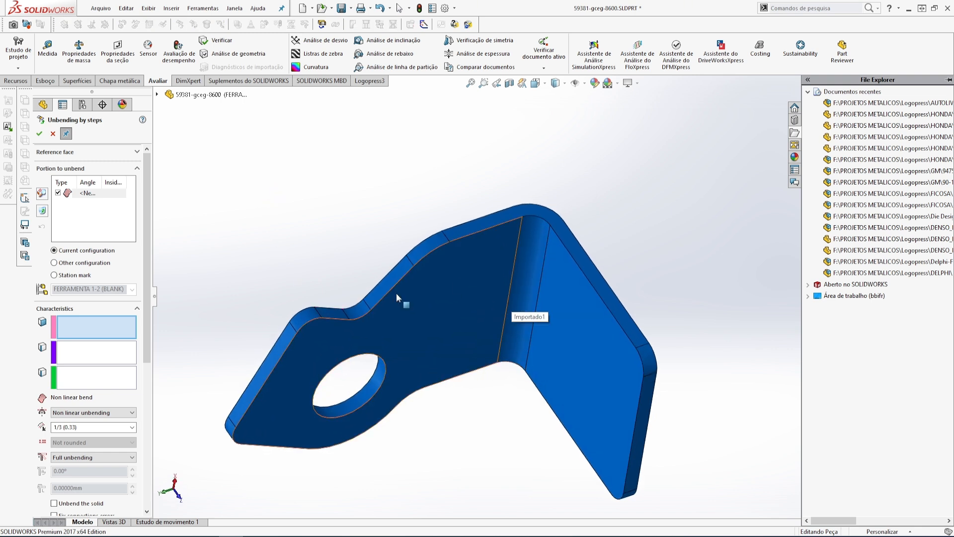
click(515, 292)
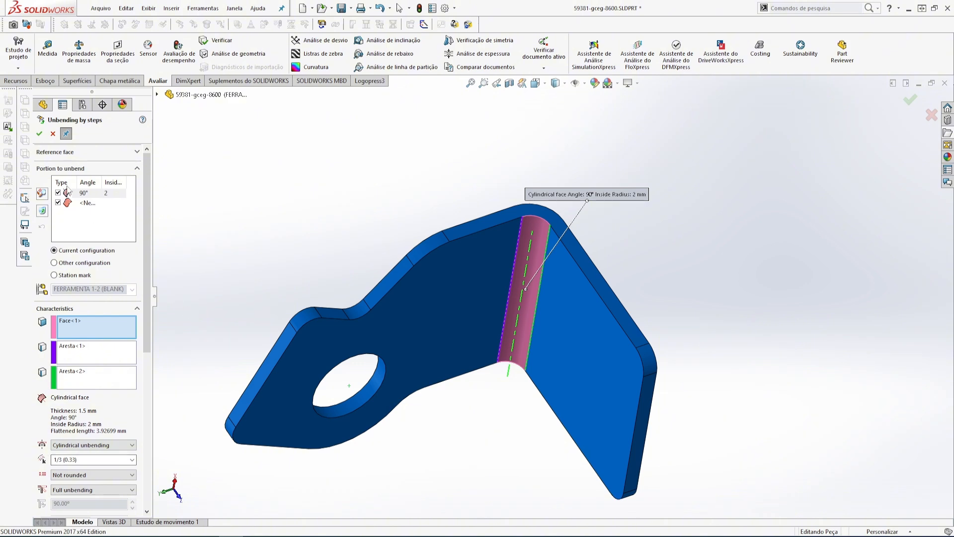
click(39, 133)
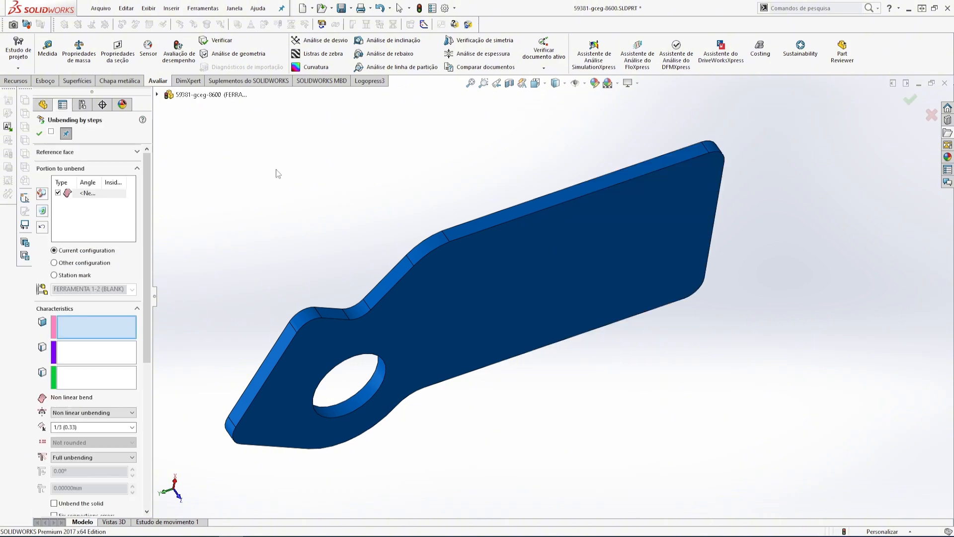
middle_drag(520, 222, 495, 441)
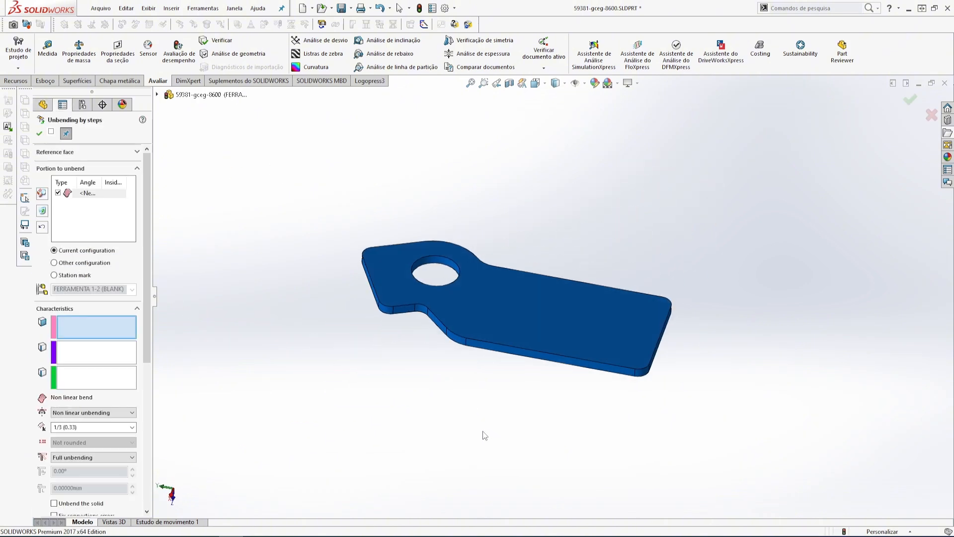
click(42, 137)
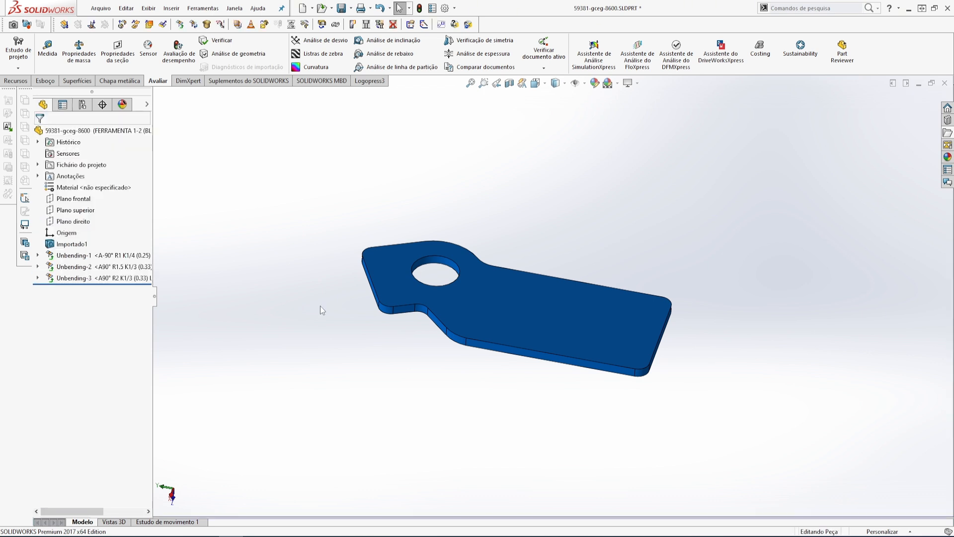
Inspect the flattened blank from above and save the part.
scroll(484, 291, down, 1)
middle_drag(484, 291, 477, 328)
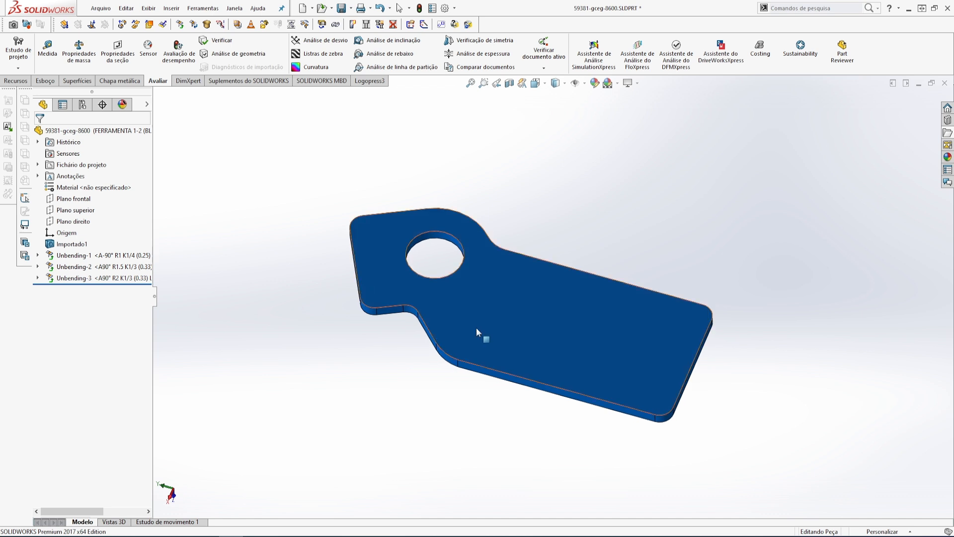
middle_drag(547, 285, 613, 359)
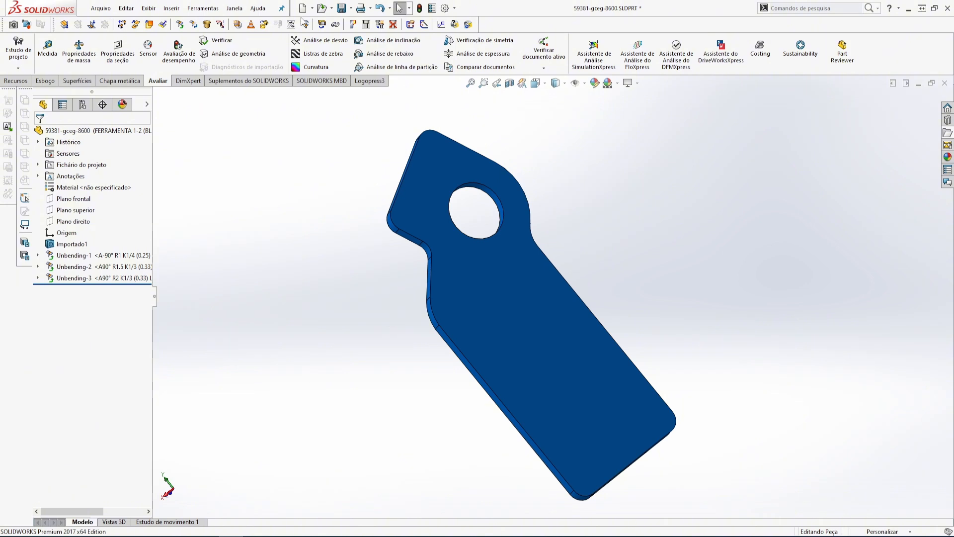
click(341, 8)
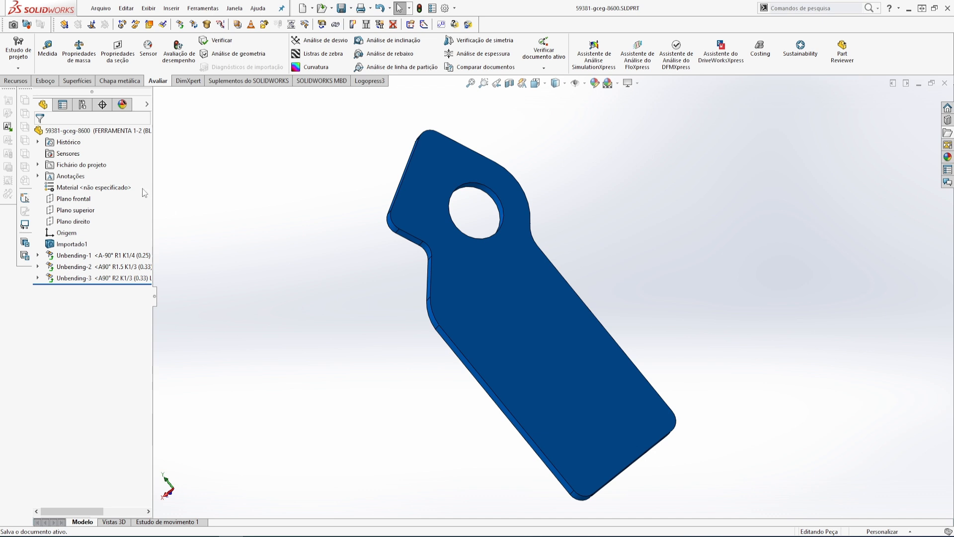
Review the part's configurations and unbending features, and activate the configuration FERRAMENTA 2-2 (DOBRAR FINAL).
click(82, 104)
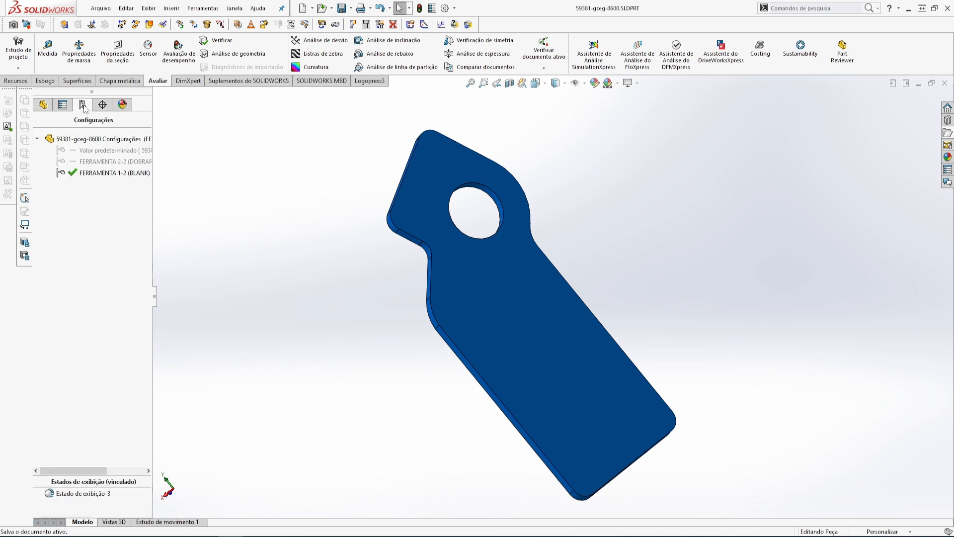
click(42, 105)
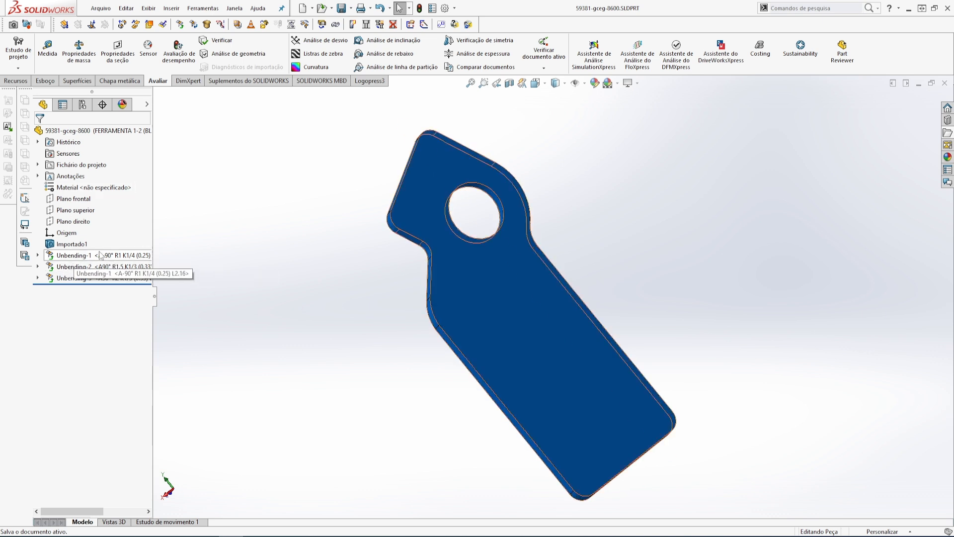
click(83, 105)
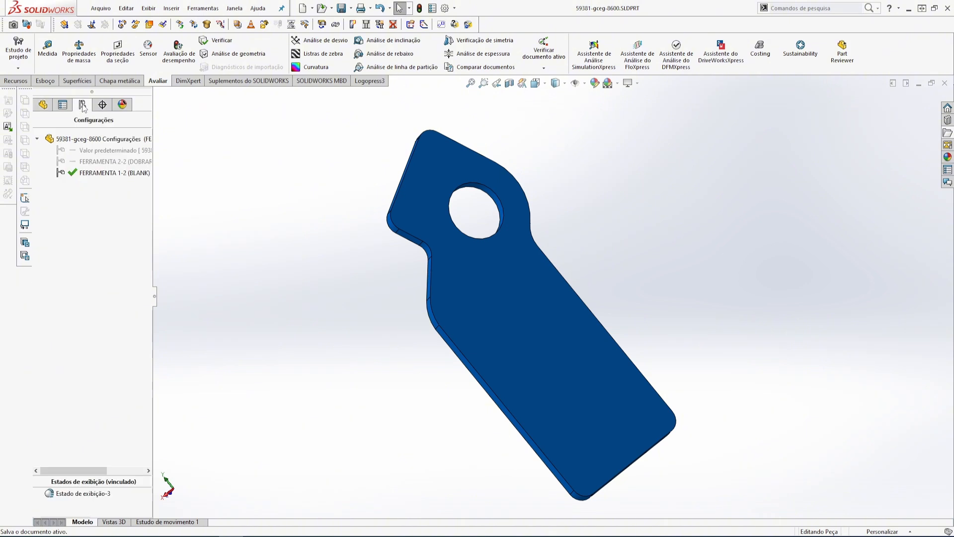
double_click(97, 163)
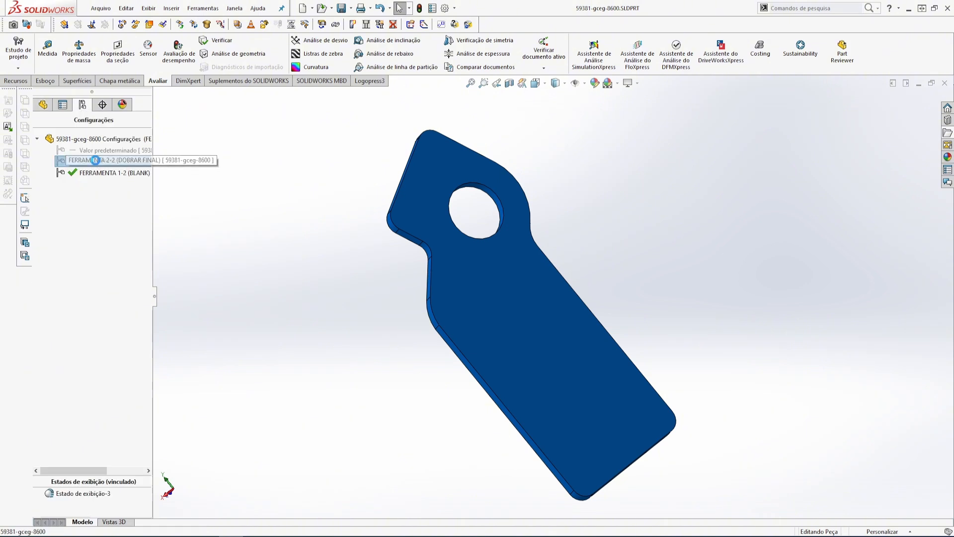
Roll the feature history back to directly after Importado1 and insert a station mark there.
click(43, 105)
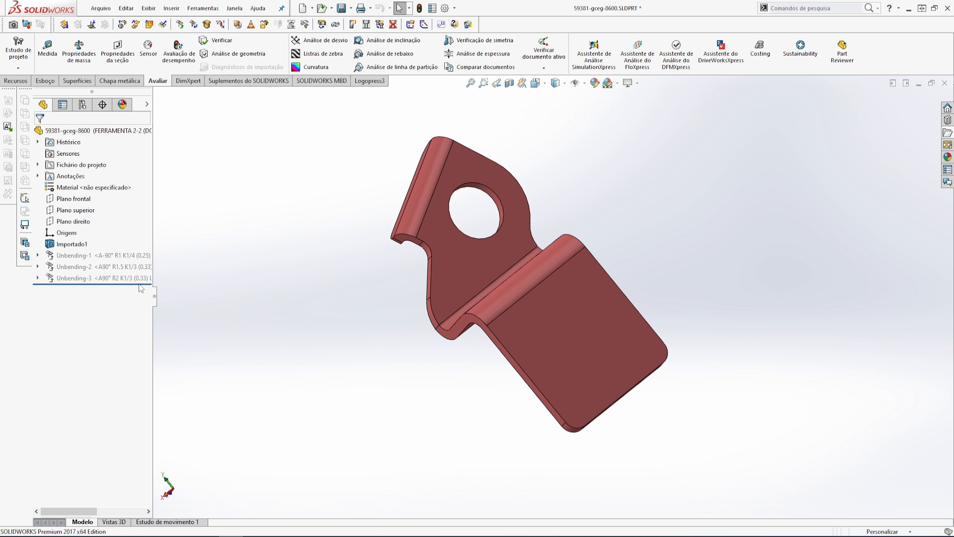
drag(142, 288, 138, 248)
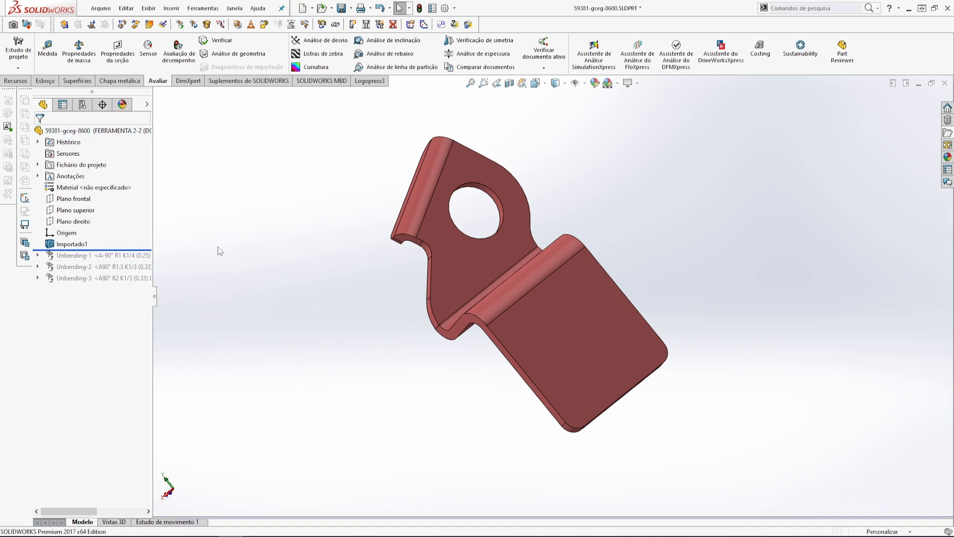
click(251, 24)
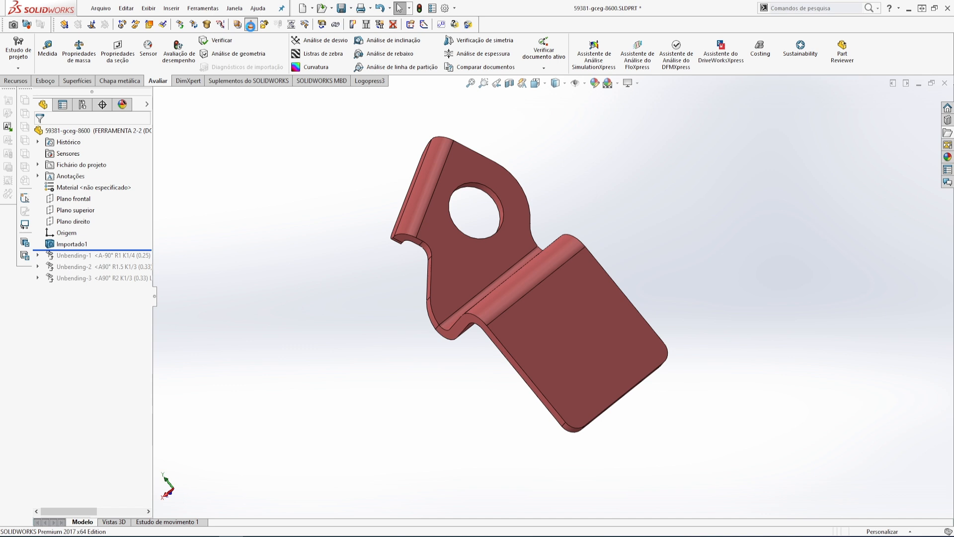
click(285, 217)
Copy the full name of the configuration FERRAMENTA 2-2 (DOBRAR FINAL) to the clipboard.
click(82, 104)
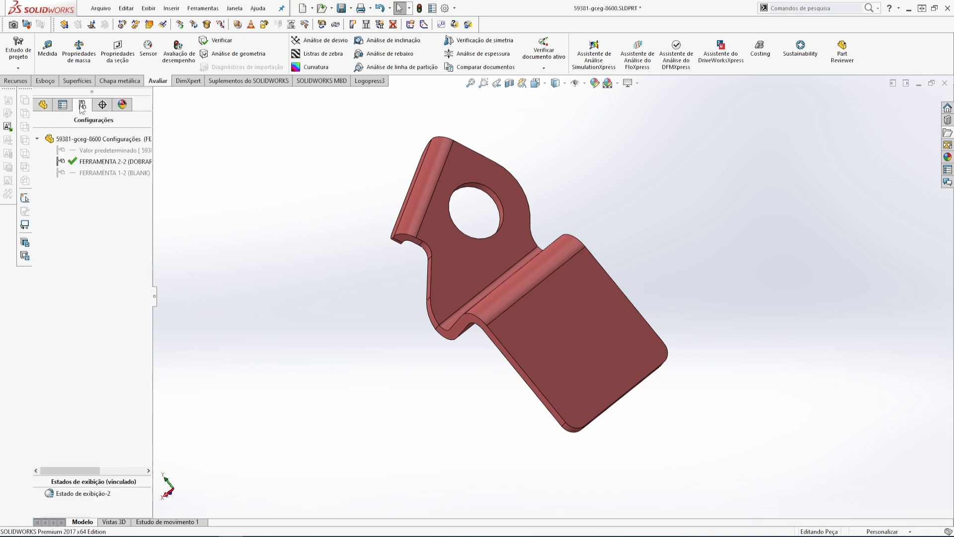
click(101, 162)
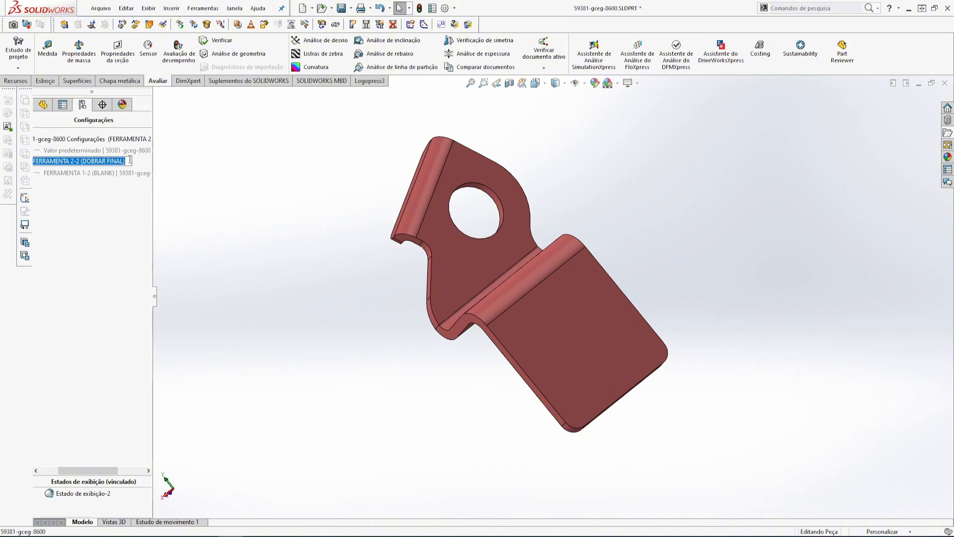
drag(130, 159, 34, 158)
right_click(42, 161)
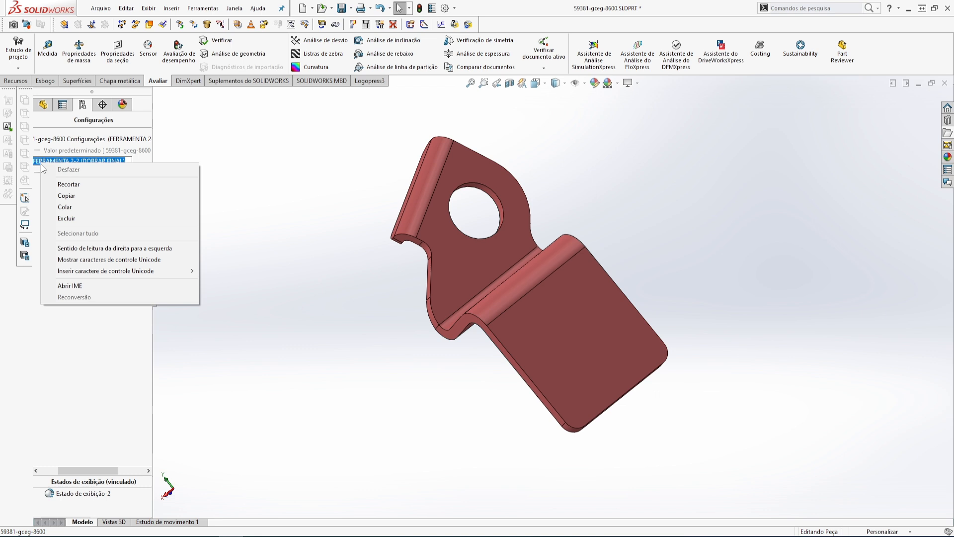
click(69, 198)
Rename the station mark after Importado1 to 010 FERRAMENTA 2-2 (DOBRAR FINAL), pasting the copied configuration name behind its number.
click(43, 105)
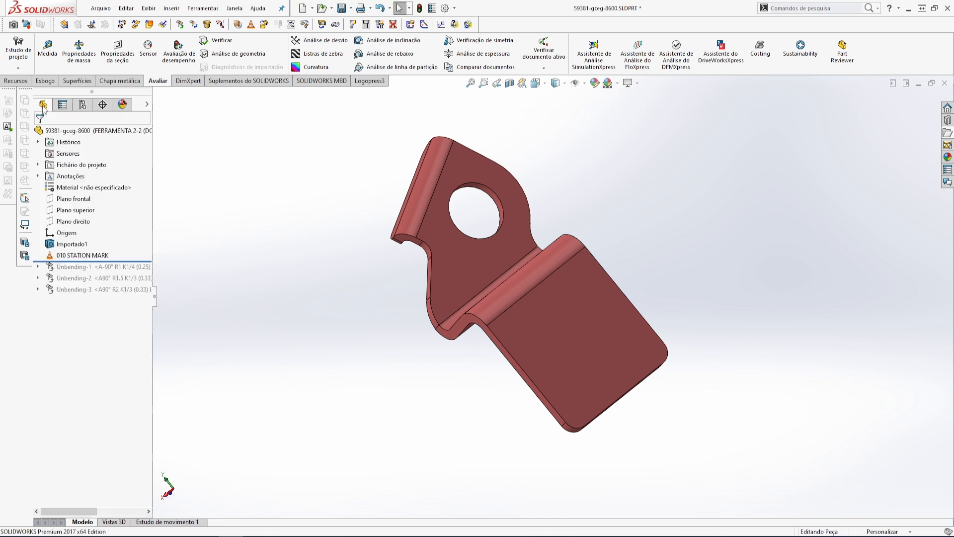
click(101, 256)
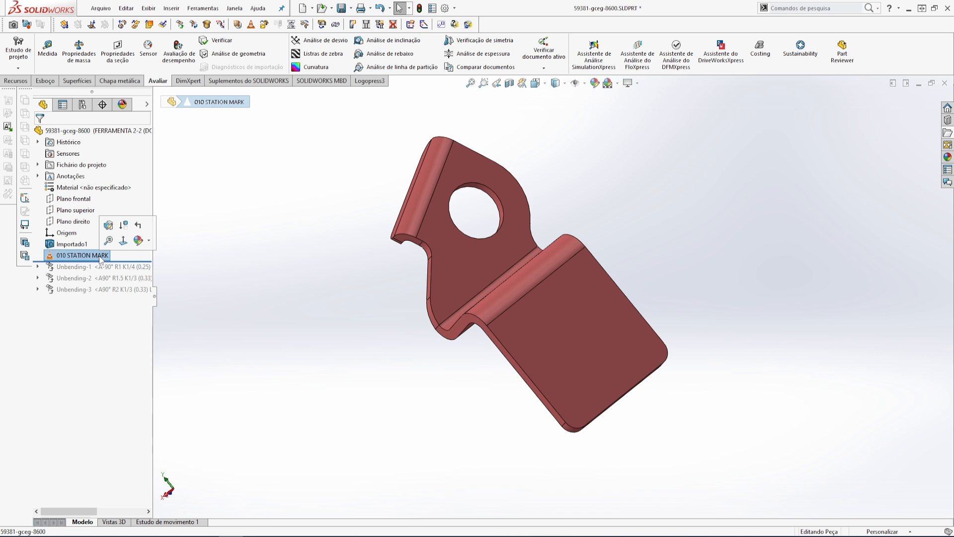
click(101, 256)
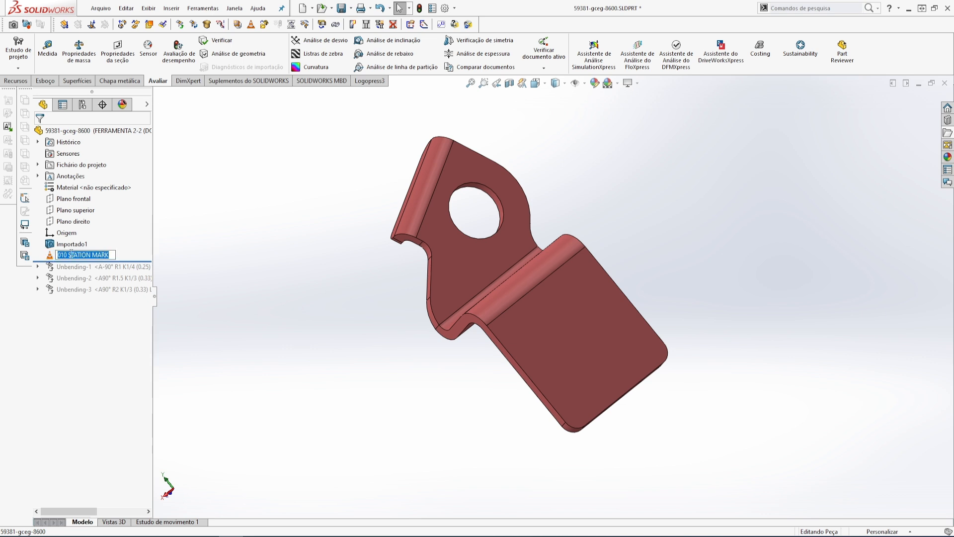
drag(69, 254, 105, 255)
key(BackSpace)
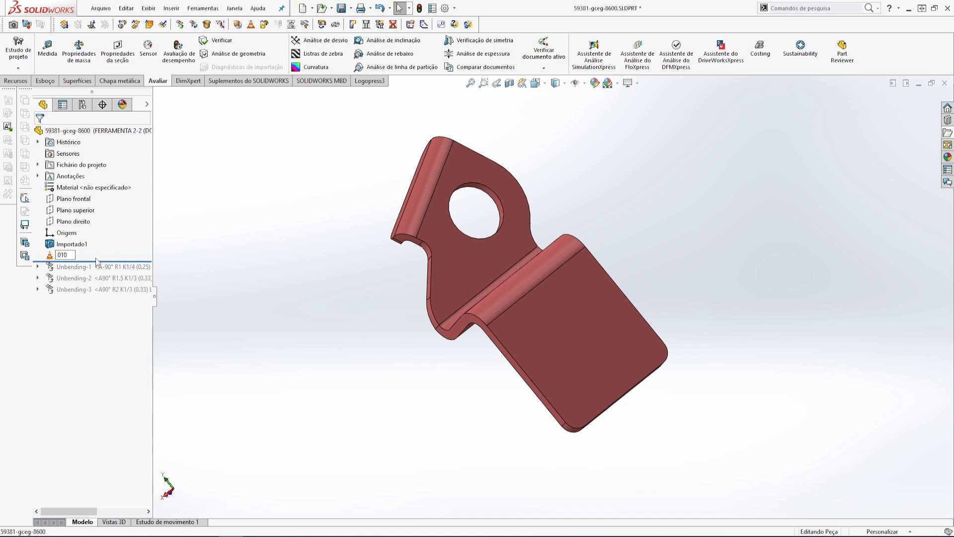
right_click(70, 255)
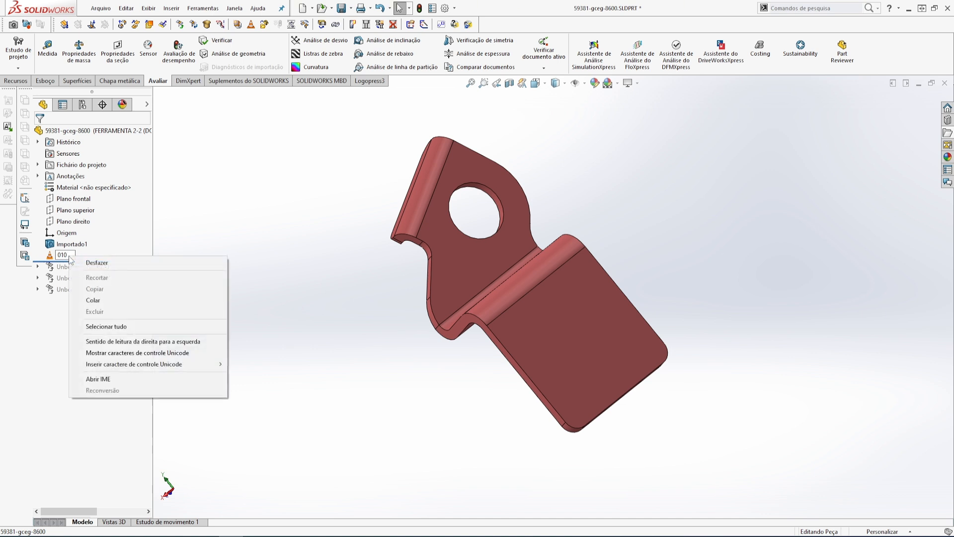
click(96, 300)
click(234, 264)
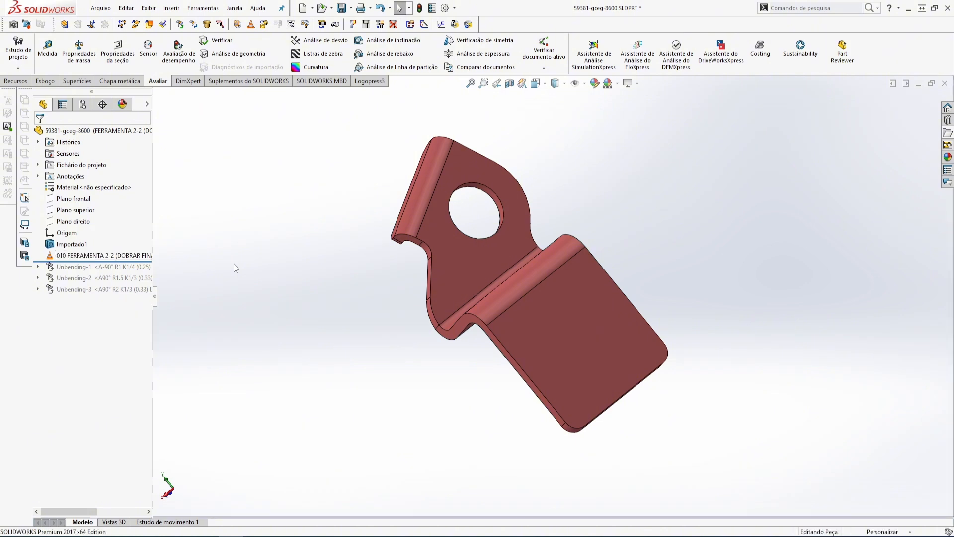
Activate the configuration FERRAMENTA 1-2 (BLANK) and roll the feature history forward to directly after Unbending-3.
click(83, 105)
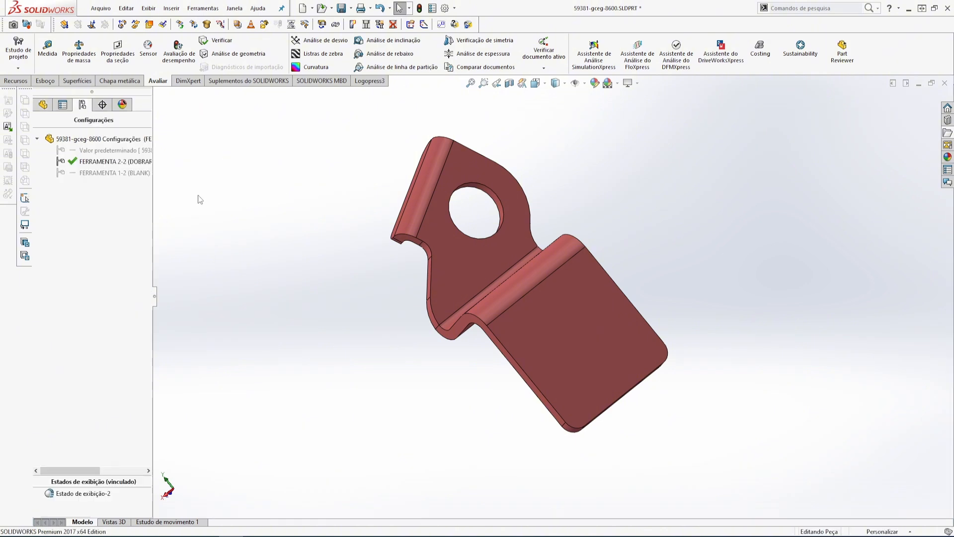
double_click(107, 173)
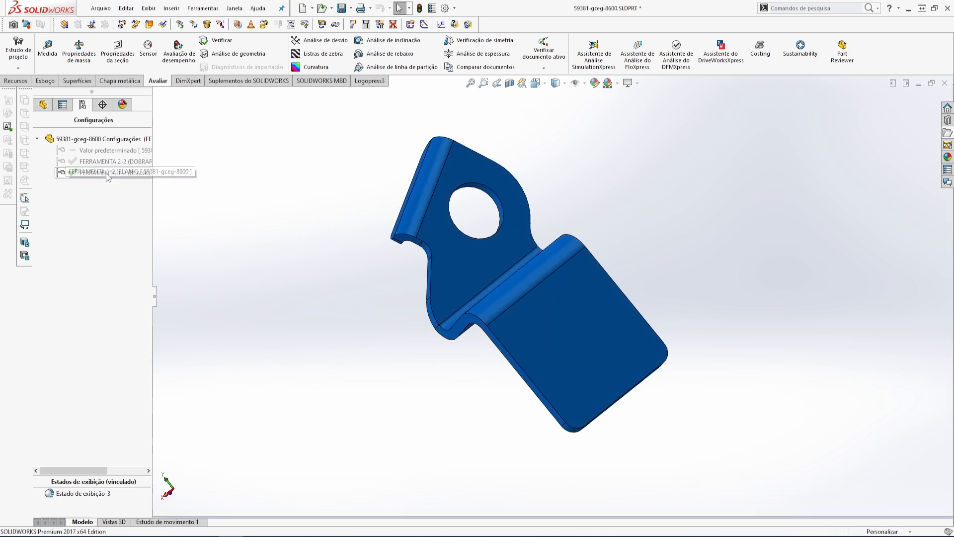
click(44, 105)
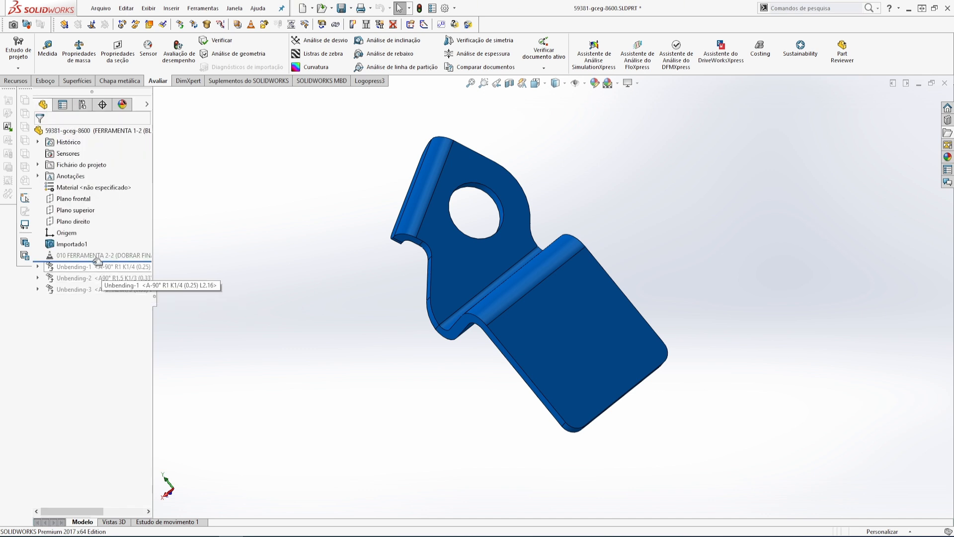
drag(102, 260, 97, 295)
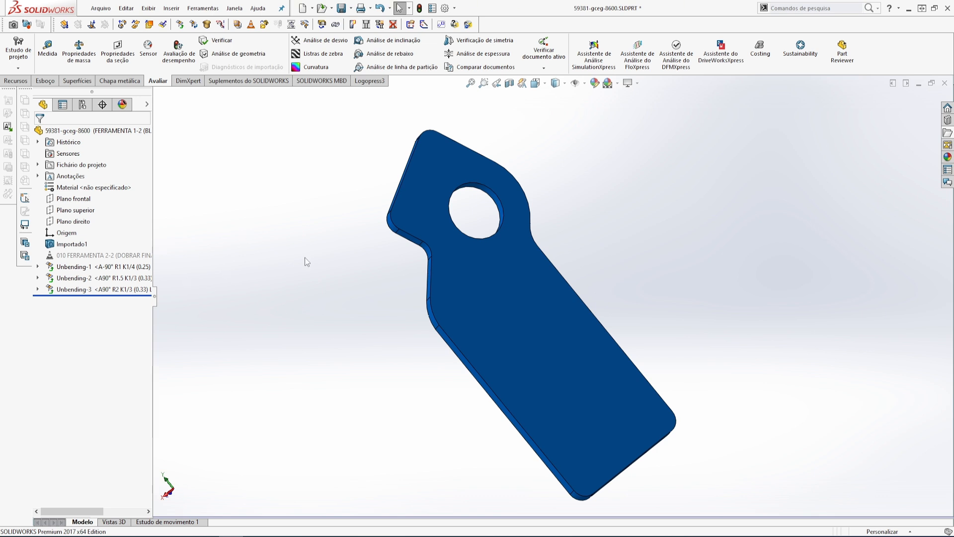
Copy the full name of the configuration FERRAMENTA 1-2 (BLANK) and insert a station mark after Unbending-3.
click(82, 105)
click(104, 172)
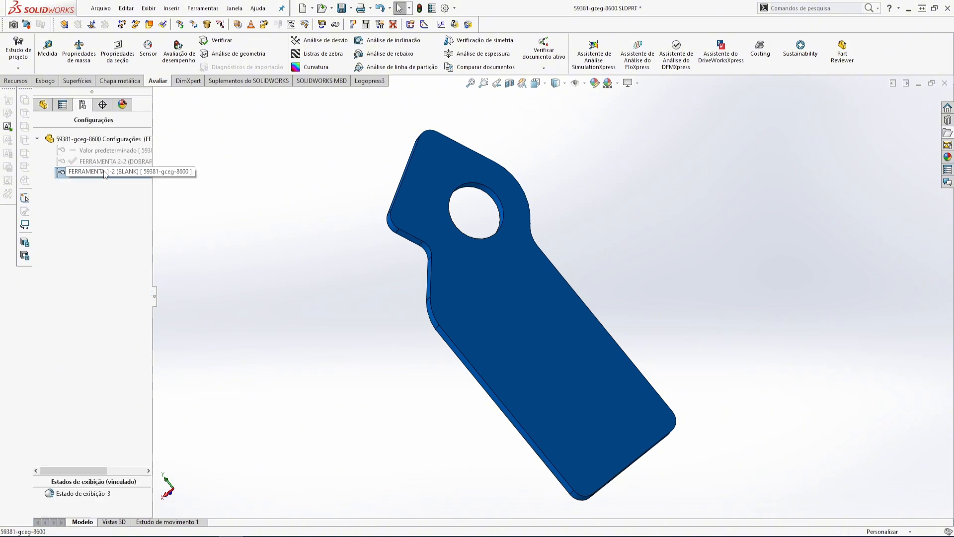
click(104, 170)
key(ctrl+c)
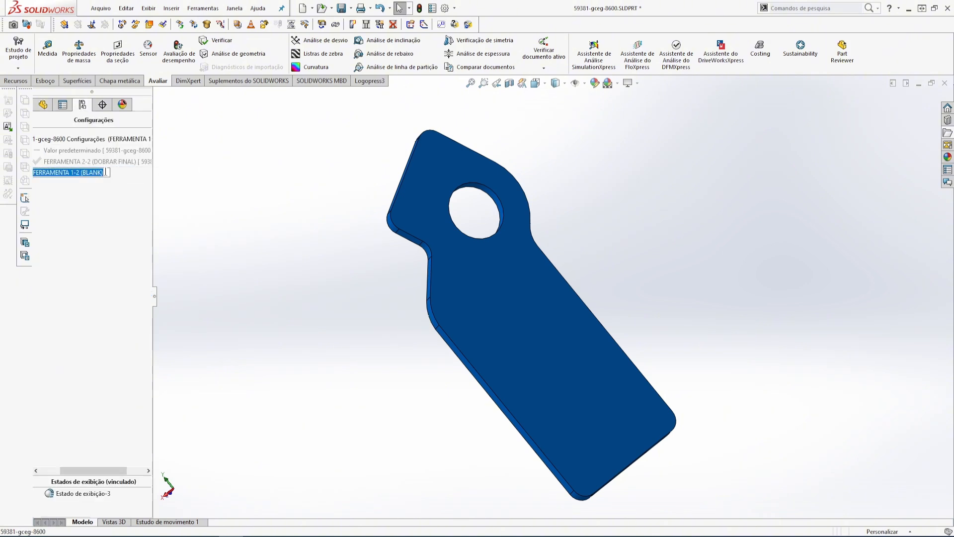
right_click(45, 173)
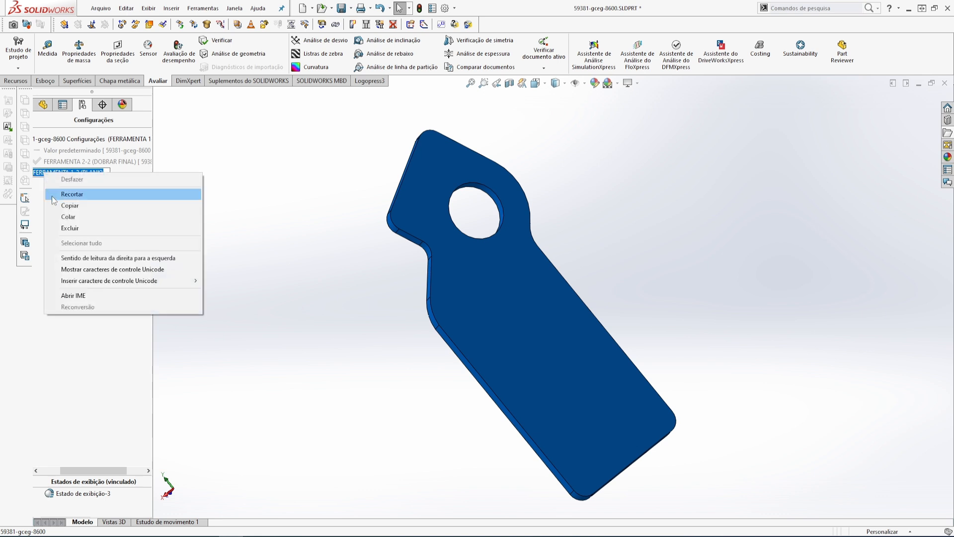
click(70, 206)
click(204, 206)
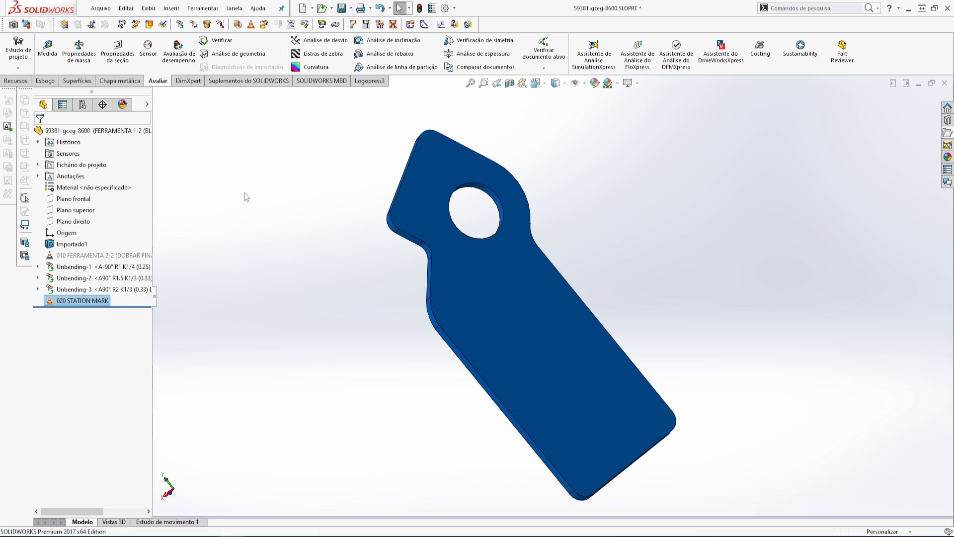
Rename the station mark after Unbending-3 to 020 FERRAMENTA 1-2 (BLANK), pasting the copied configuration name behind its number.
click(73, 301)
drag(68, 300, 109, 300)
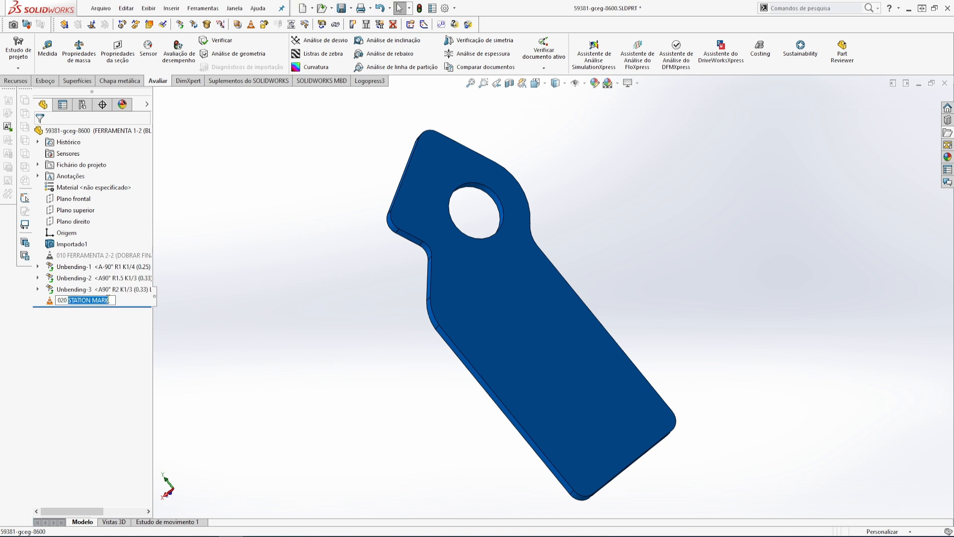
key(BackSpace)
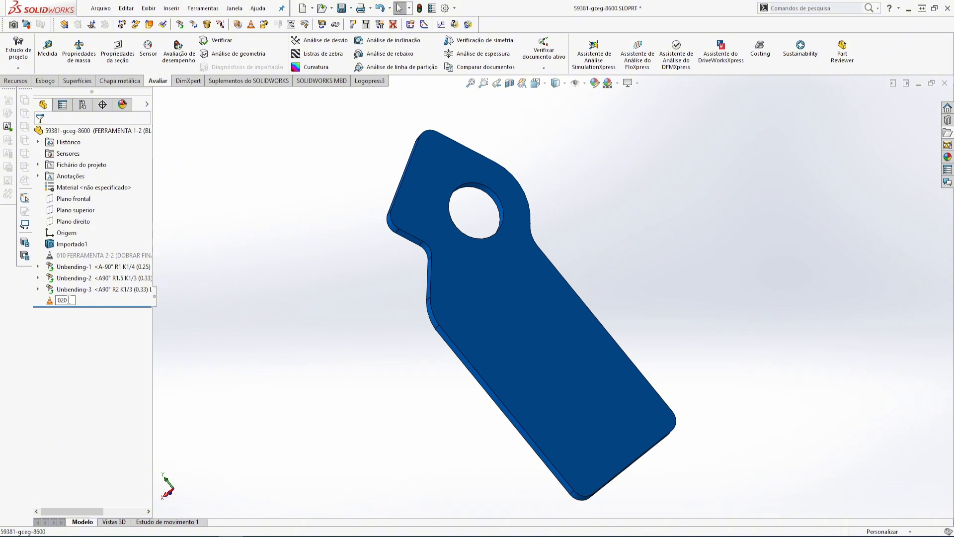
right_click(68, 300)
click(107, 343)
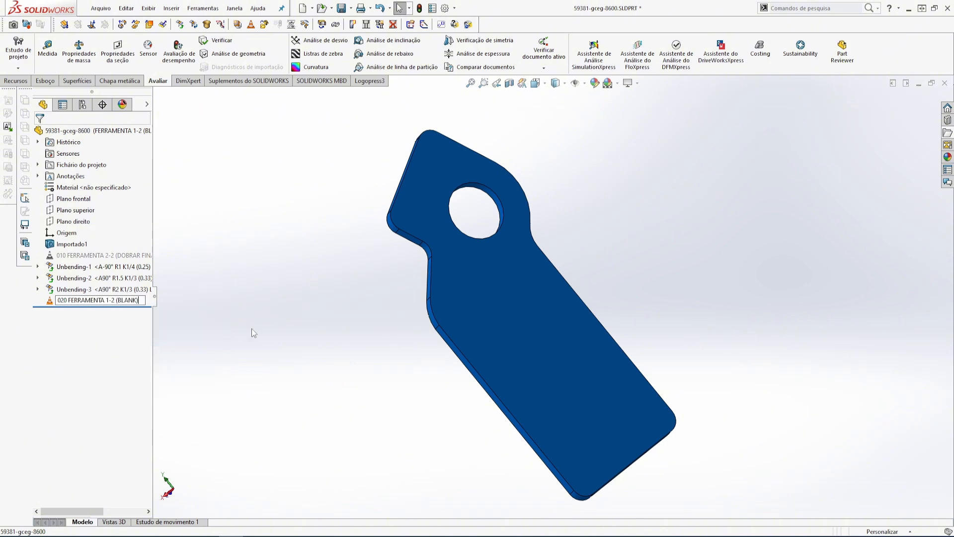
click(269, 327)
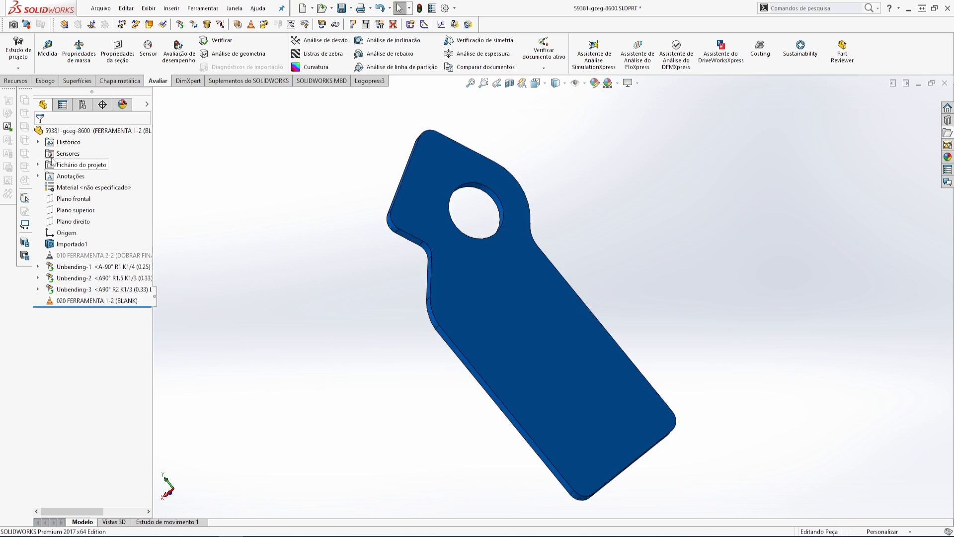
Compare the shapes of FERRAMENTA 2-2 (DOBRAR FINAL) and FERRAMENTA 1-2 (BLANK), leave the blank configuration active and save the part.
click(83, 106)
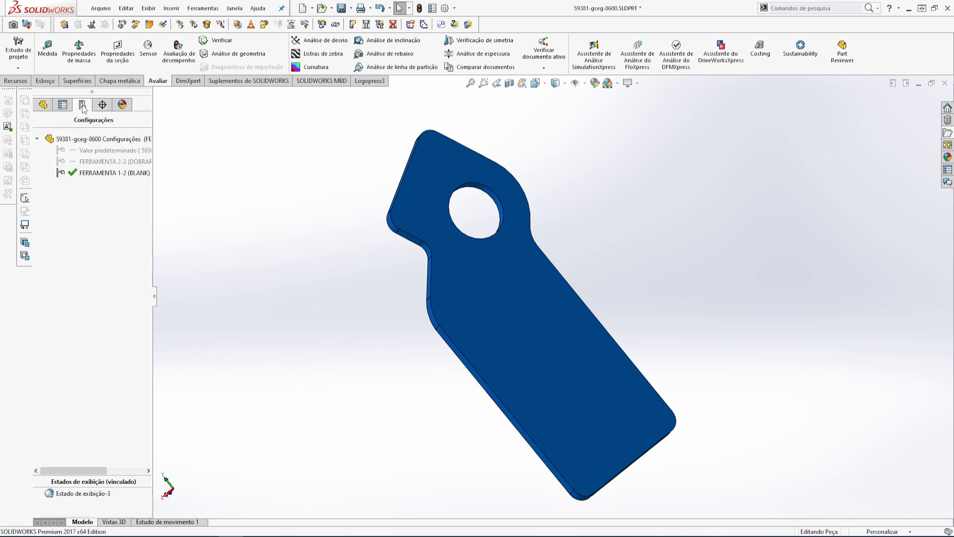
double_click(97, 162)
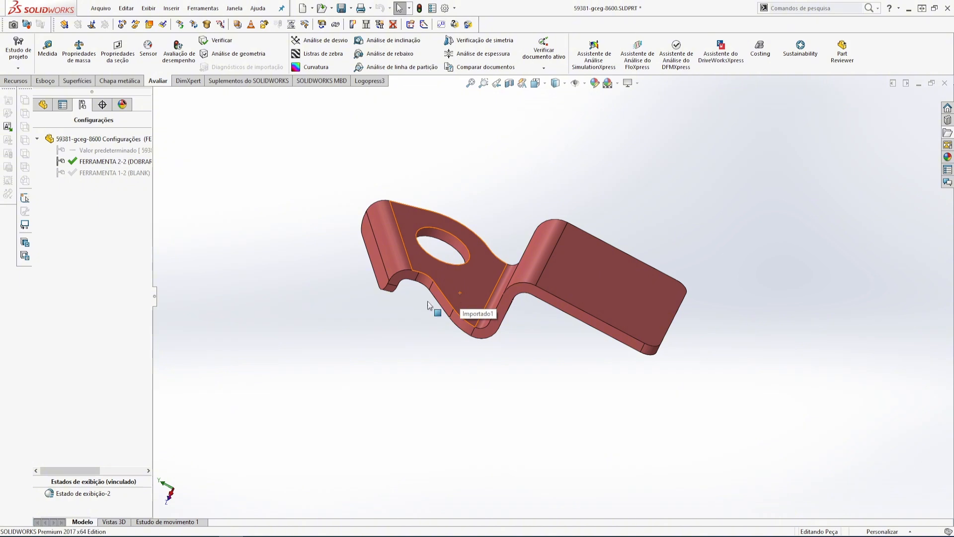
double_click(97, 172)
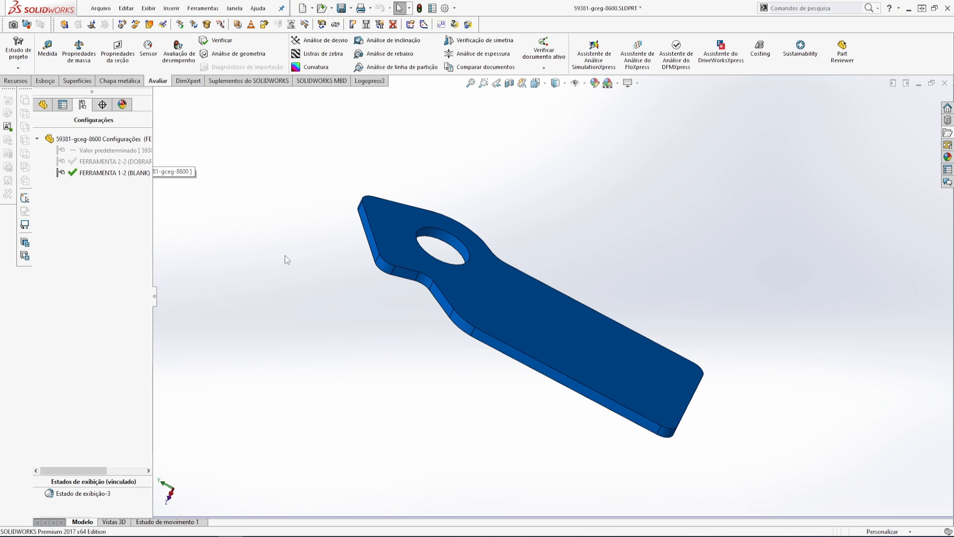
click(342, 8)
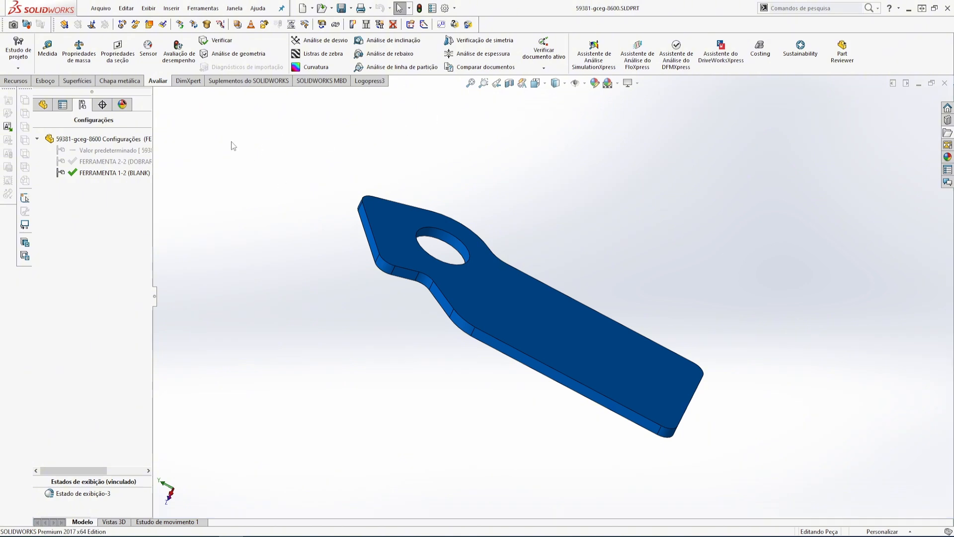
Create a new part document.
click(100, 8)
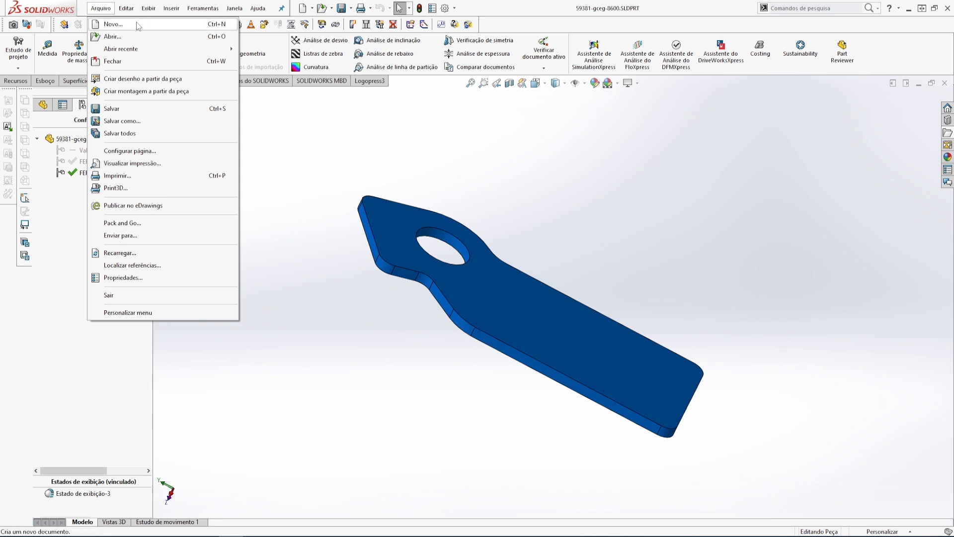
click(122, 26)
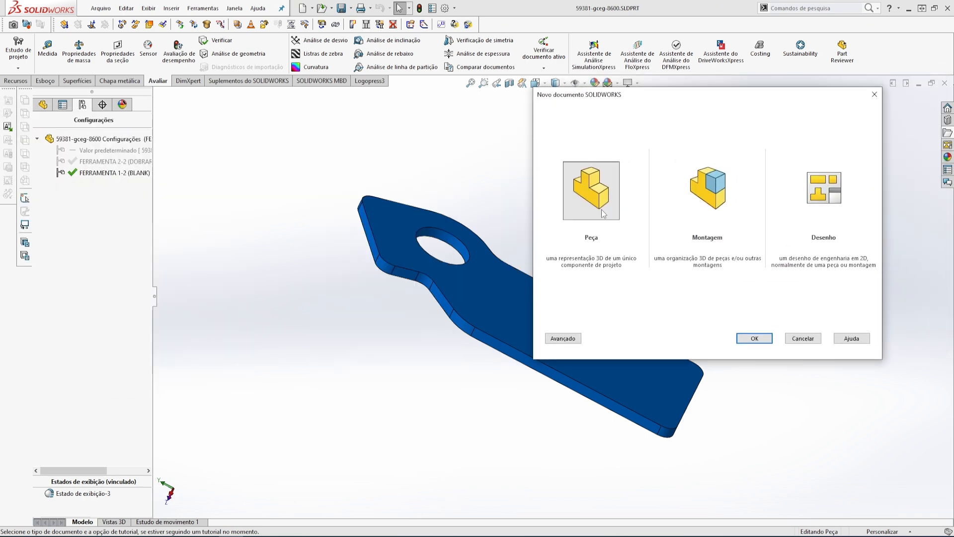
click(754, 338)
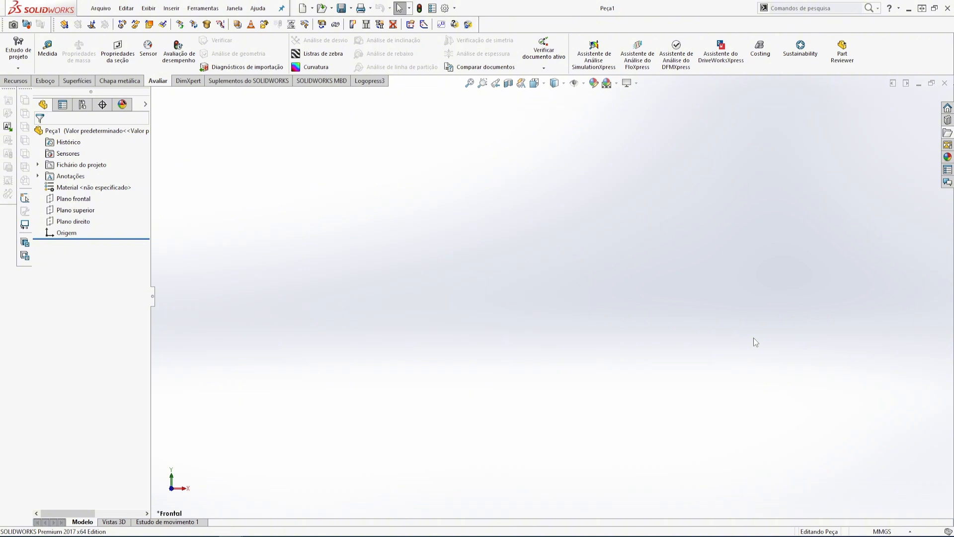
Insert the part 59381-gceg-8600.SLDPRT at the origin with only its solid bodies transferred, adopting the base part's units.
click(172, 9)
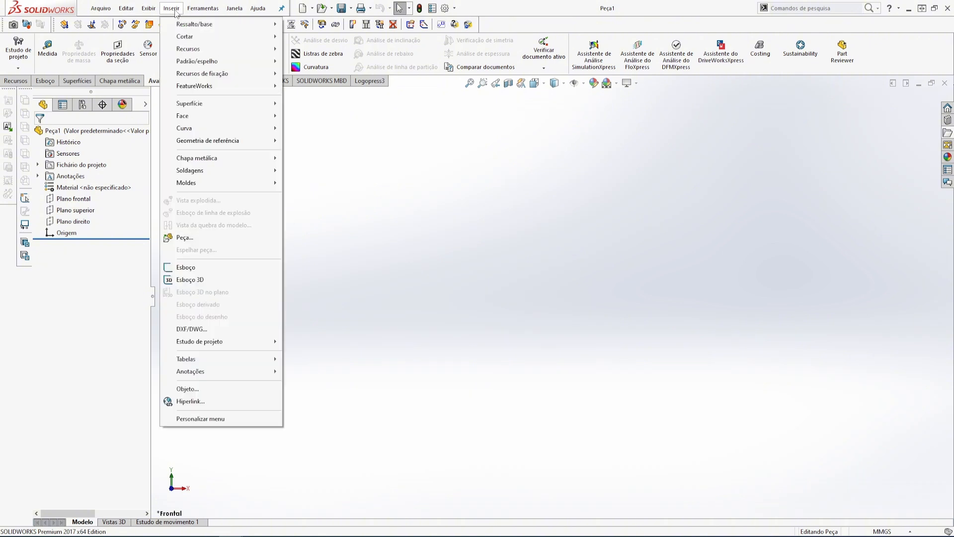
click(184, 238)
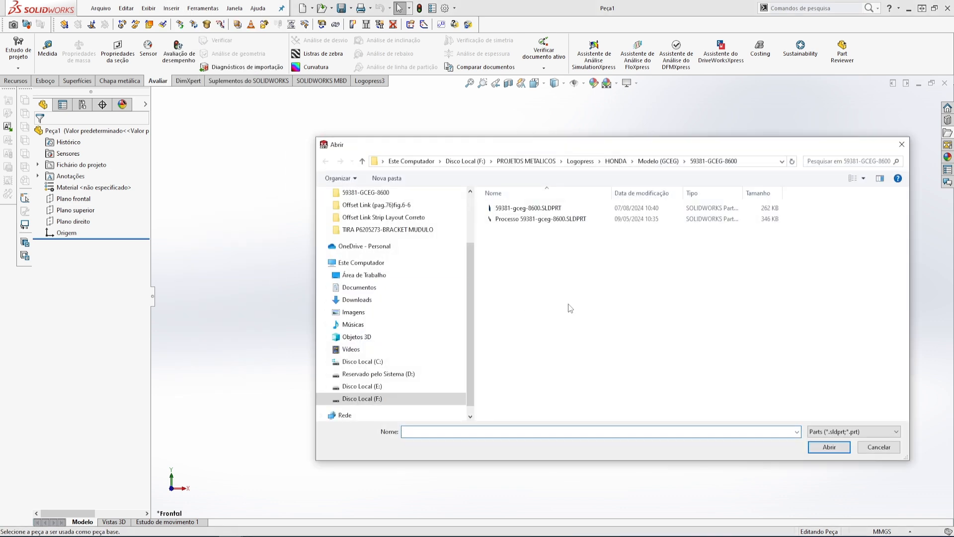
click(520, 210)
click(827, 448)
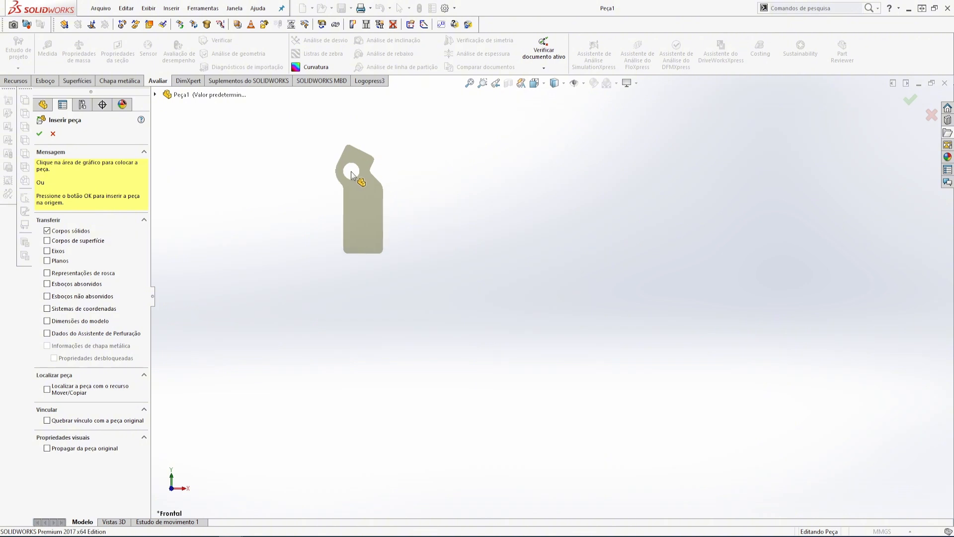
click(39, 134)
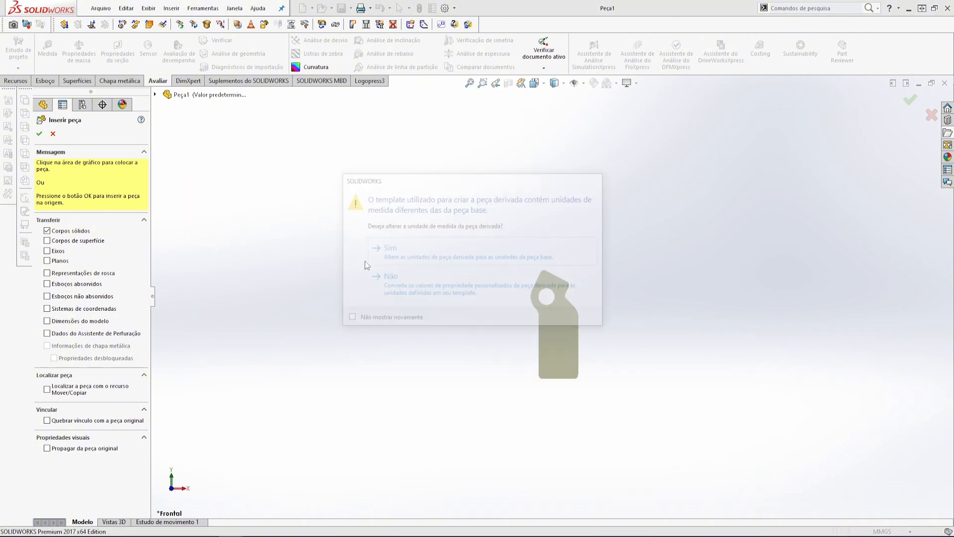
click(394, 252)
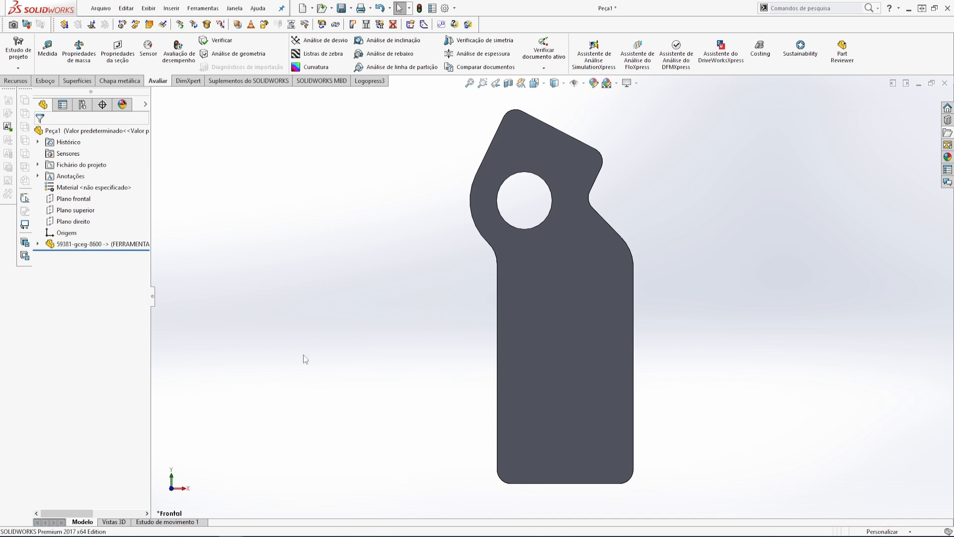
Inspect the inserted part 59381-gceg-8600 in the feature tree and expand its contents.
click(38, 244)
click(38, 244)
click(92, 247)
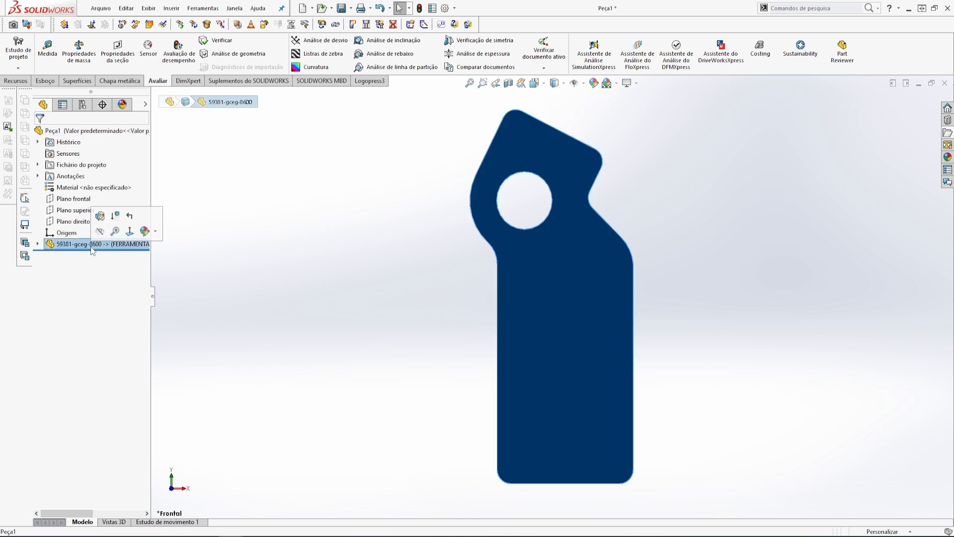
click(100, 217)
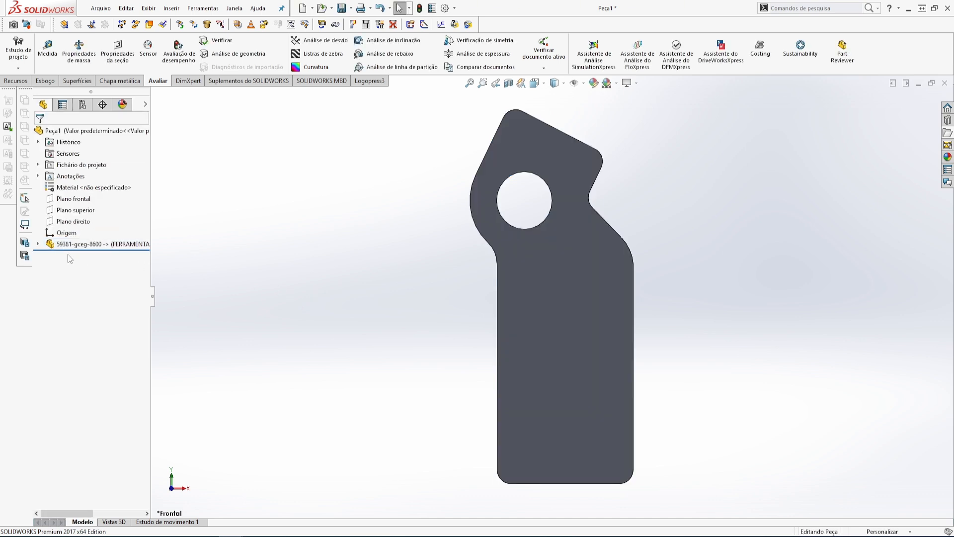
click(37, 244)
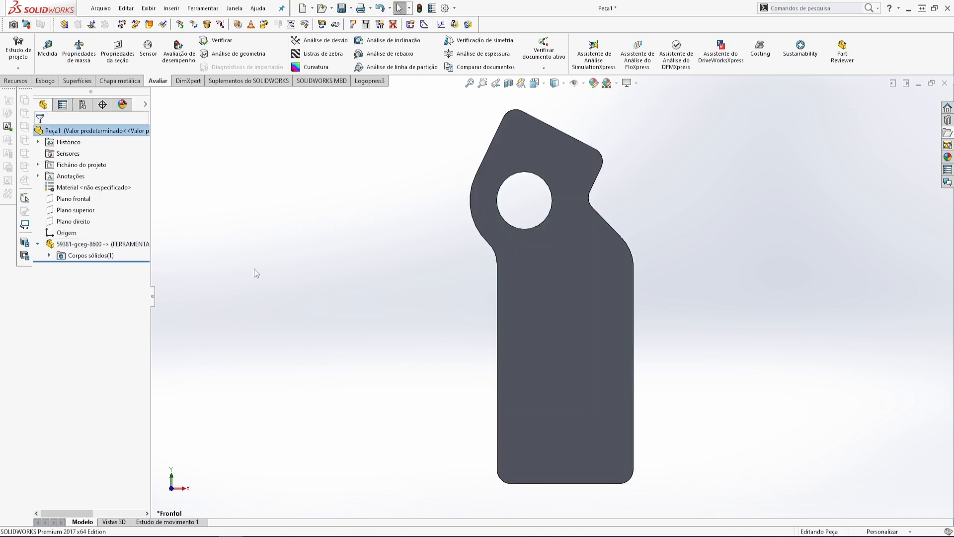
Set the inserted part's external reference to the configuration FERRAMENTA 2-2 (DOBRAR FINAL) and view the bent shape.
click(83, 245)
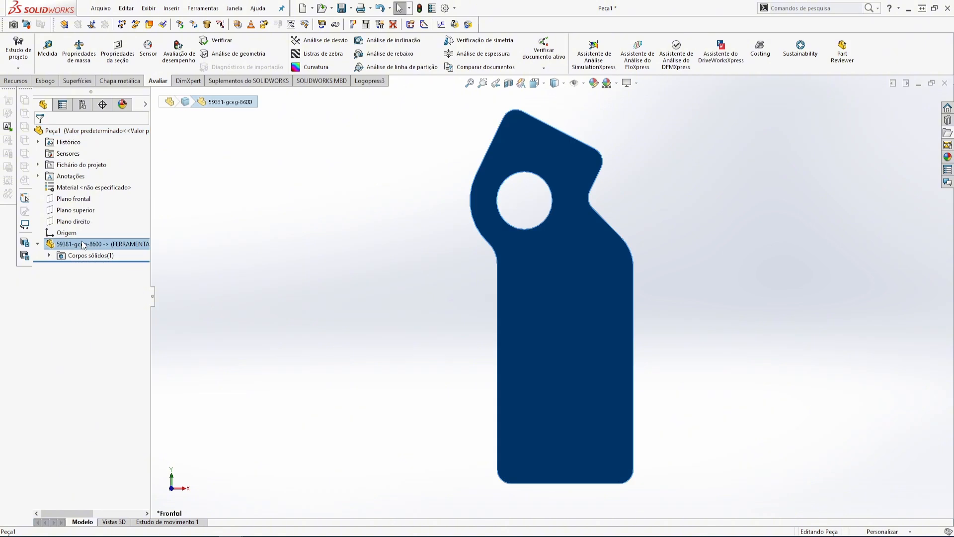
right_click(84, 244)
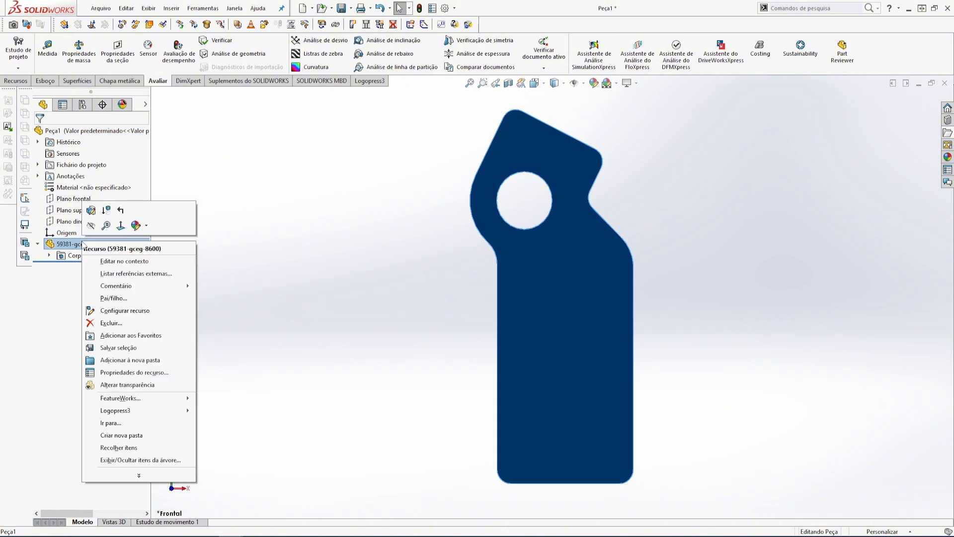
click(130, 273)
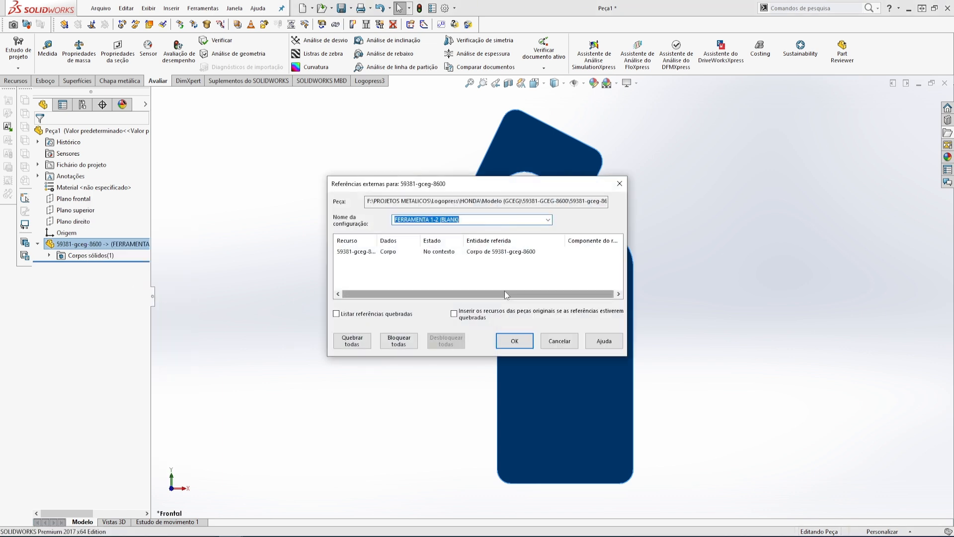
click(549, 220)
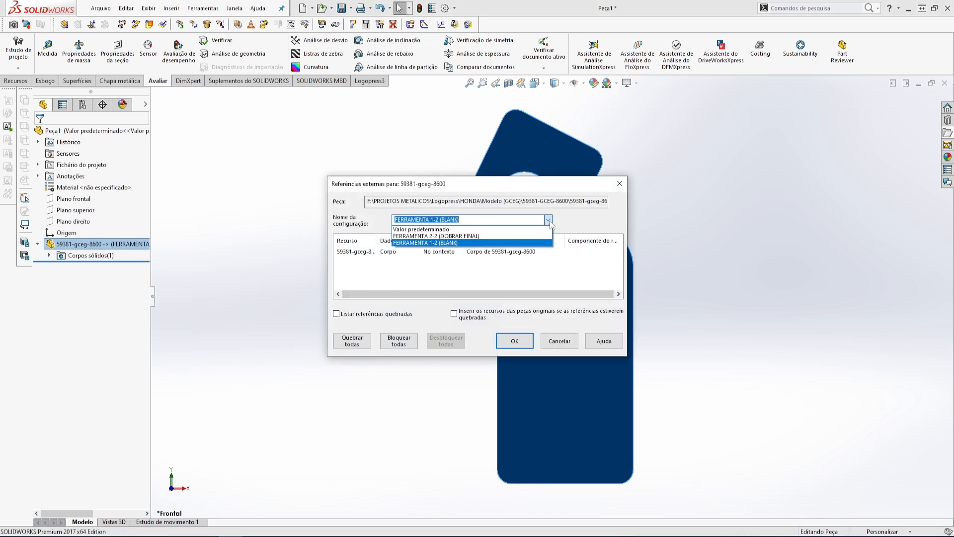
click(412, 238)
click(512, 340)
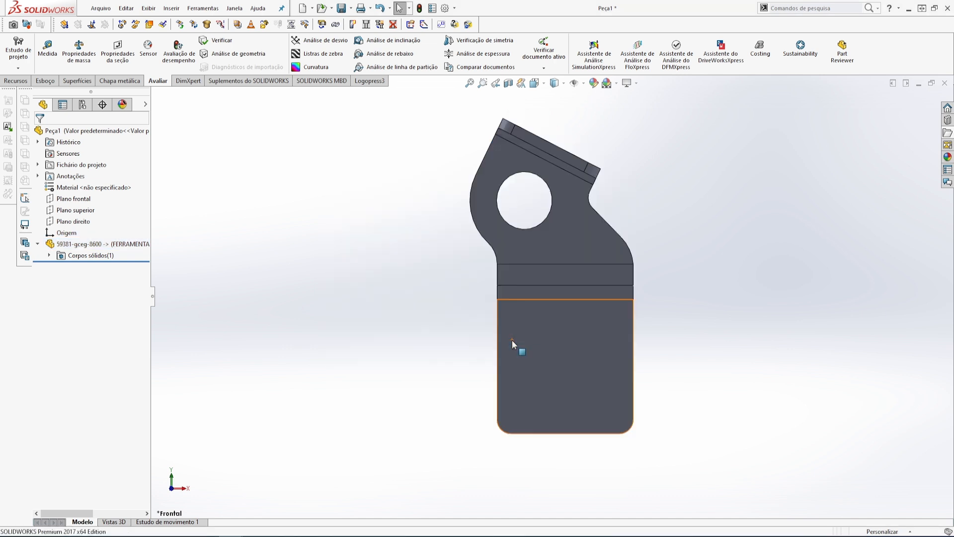
middle_drag(375, 376, 419, 321)
key(Escape)
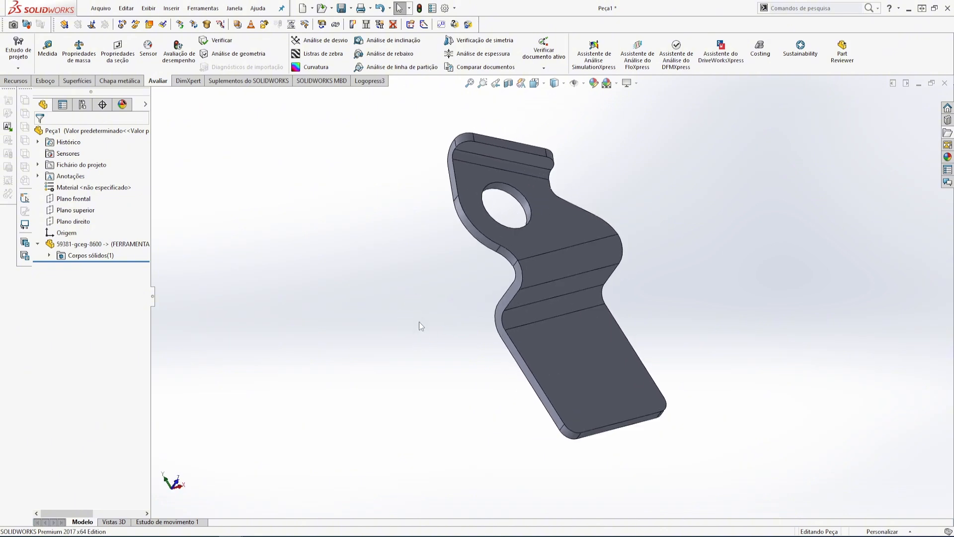
Set the inserted part's external reference back to the configuration FERRAMENTA 1-2 (BLANK).
click(120, 247)
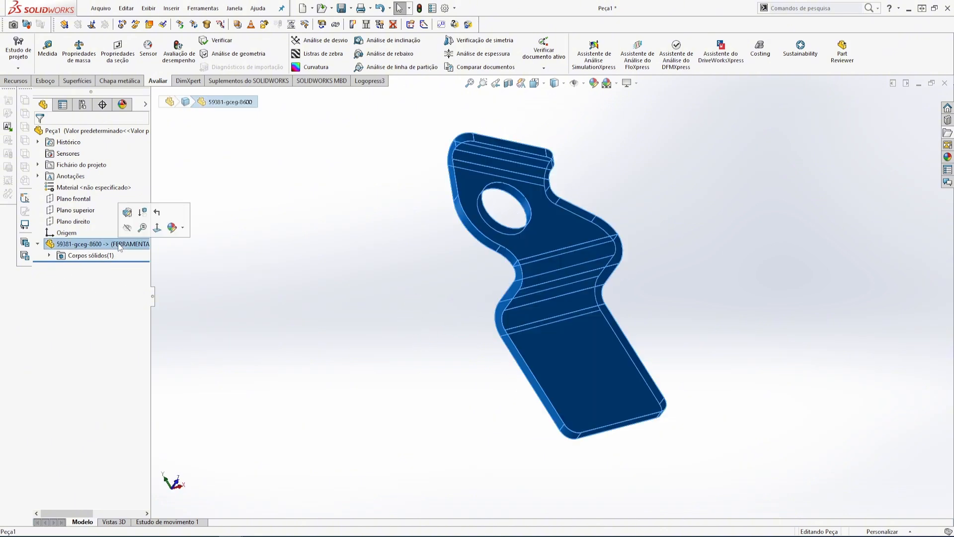
right_click(120, 247)
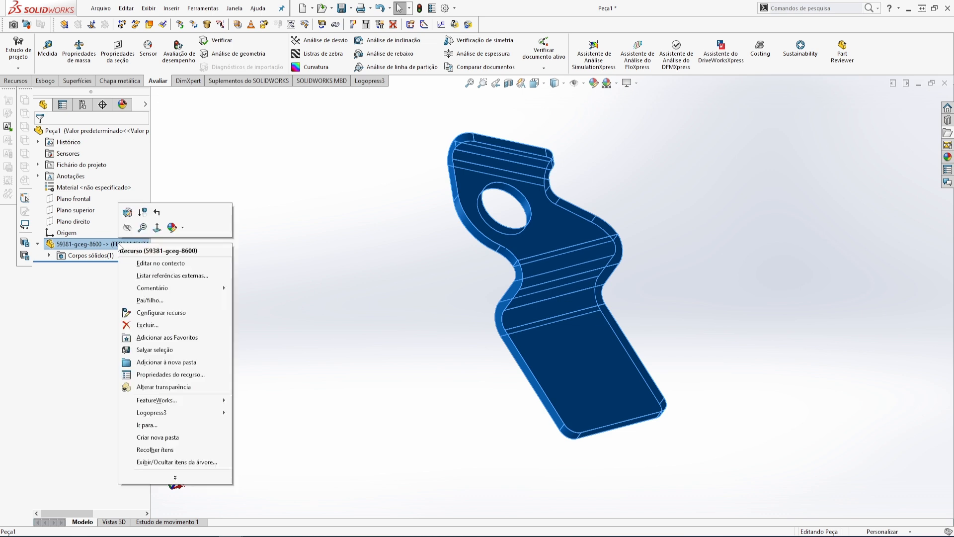
click(175, 280)
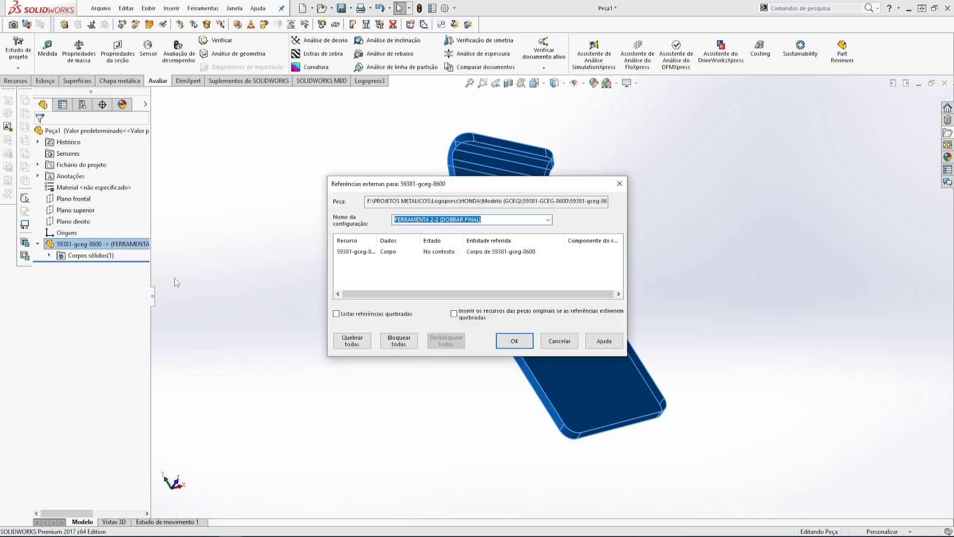
click(548, 220)
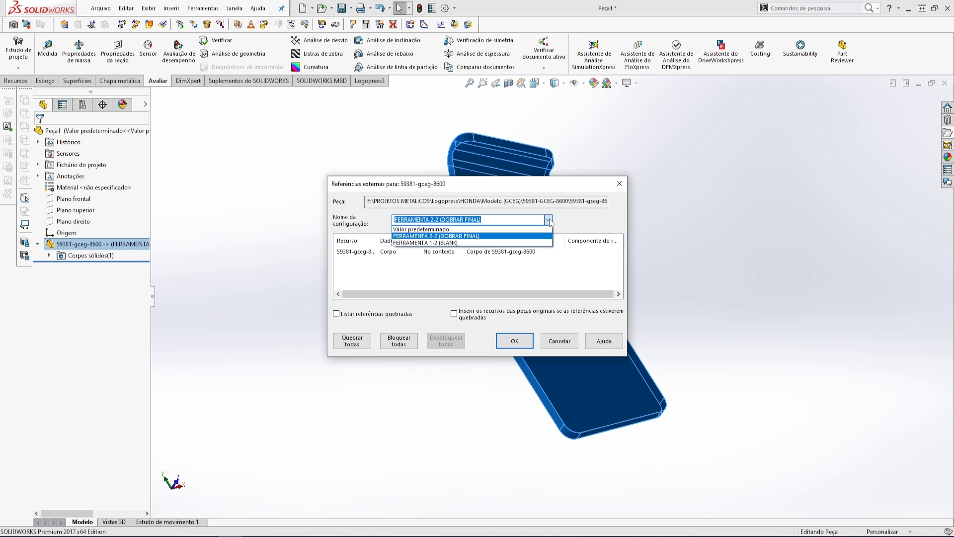
click(416, 243)
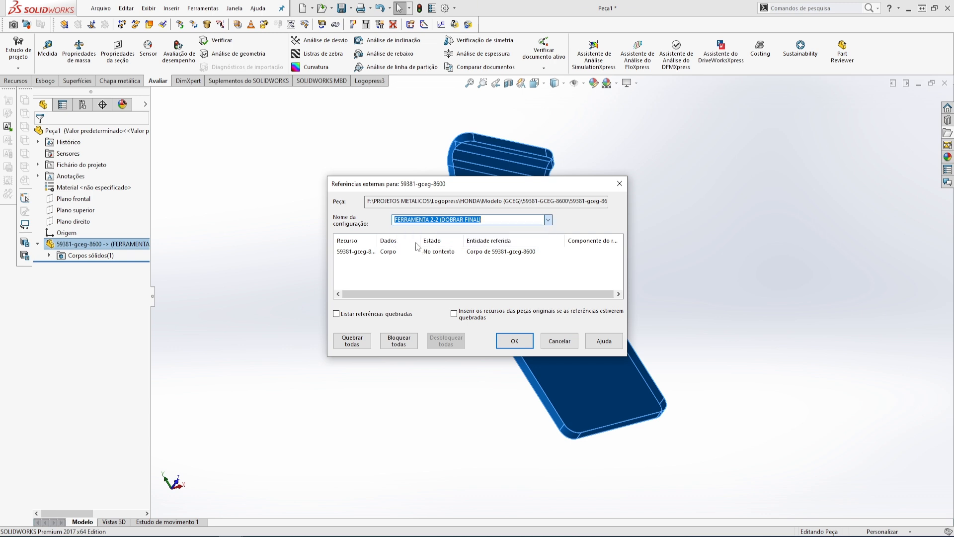
click(516, 341)
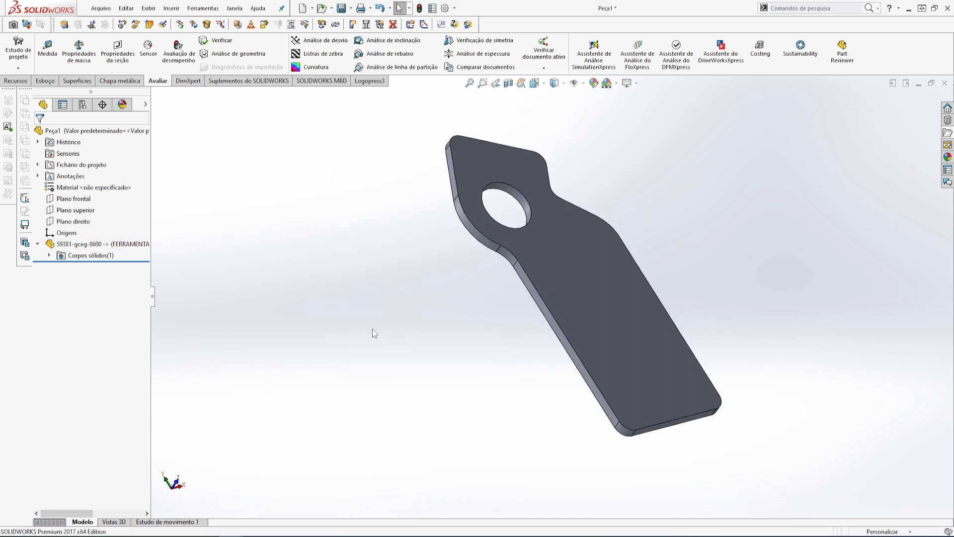
scroll(371, 329, up, 2)
scroll(682, 223, down, 1)
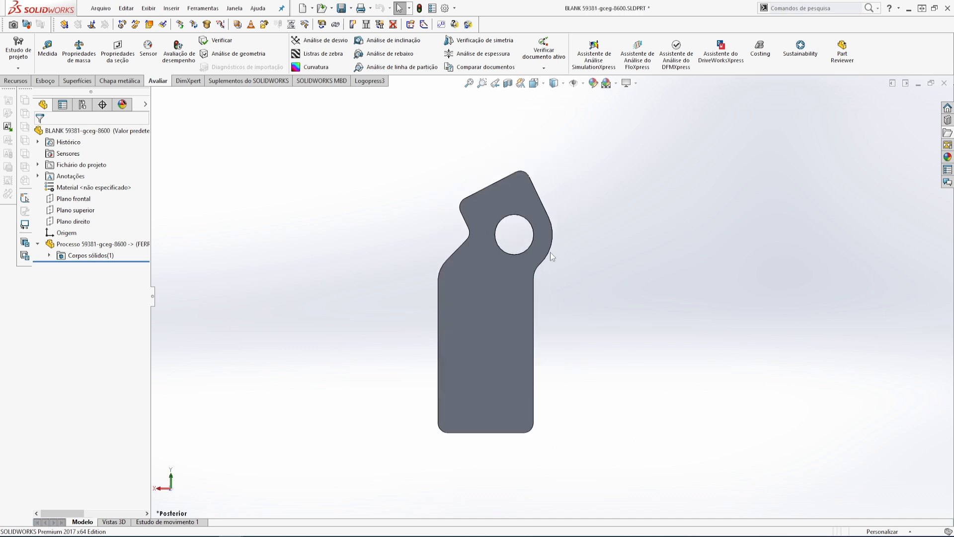
scroll(550, 252, down, 2)
scroll(550, 252, up, 2)
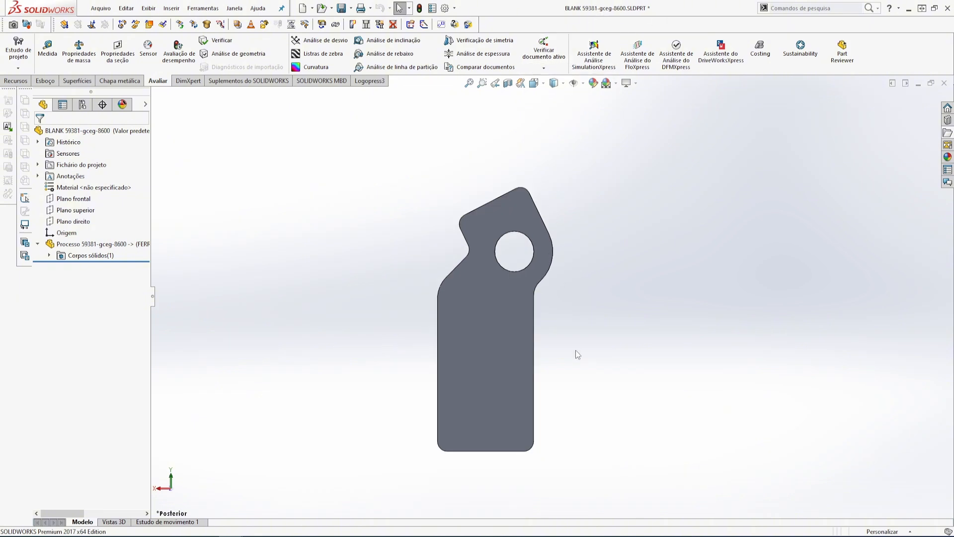
scroll(576, 350, down, 1)
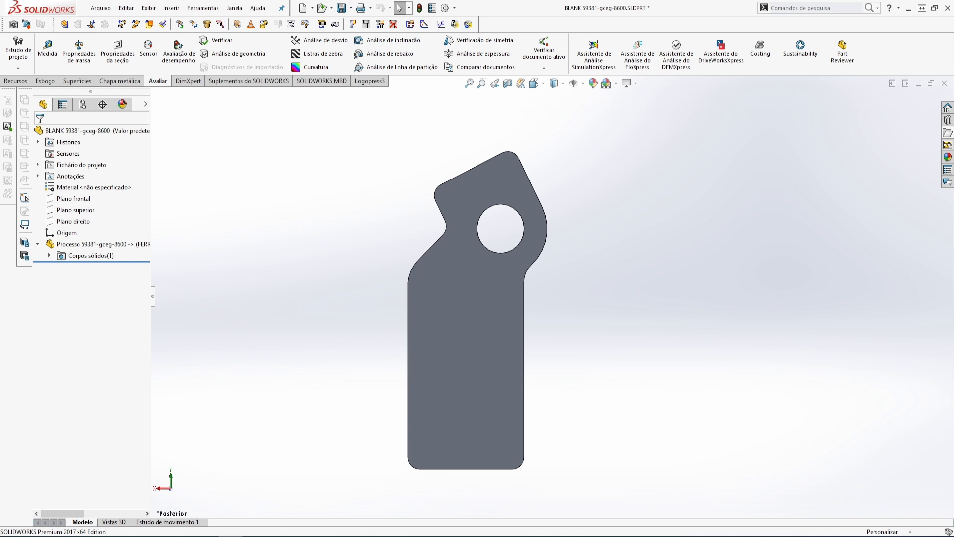
Switch to the Processo 59381-gceg-8600 document to view the bent part, and return to BLANK 59381-gceg-8600.
mouse_move(242, 533)
click(180, 503)
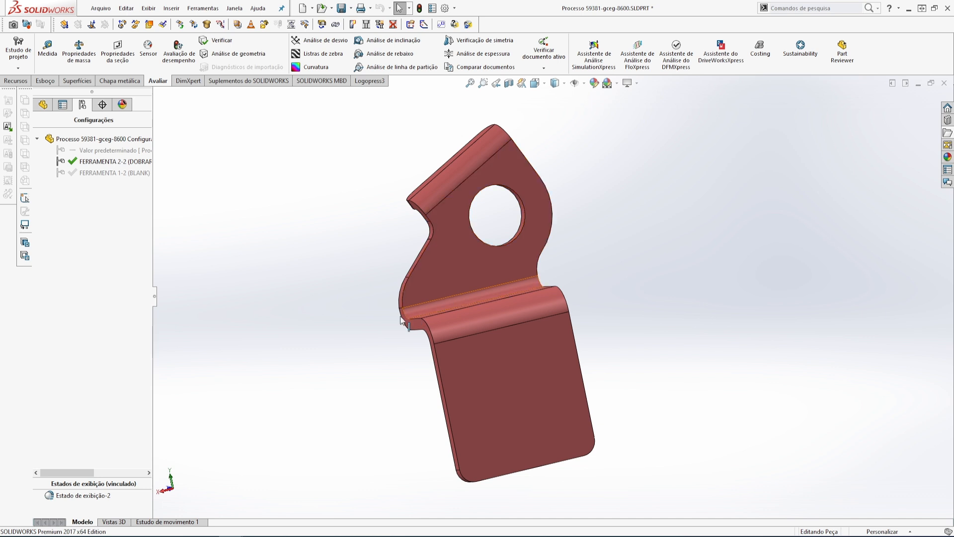
middle_drag(367, 347, 377, 330)
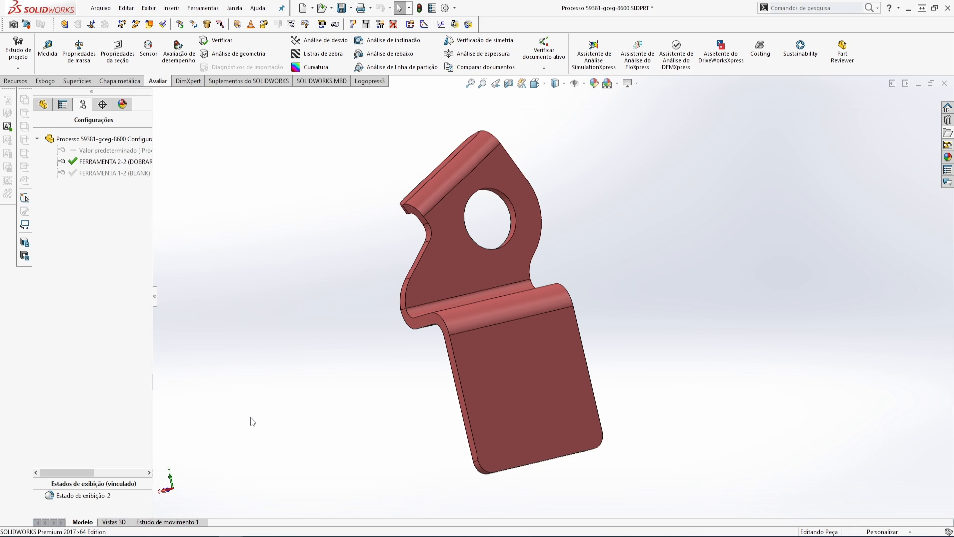
mouse_move(230, 527)
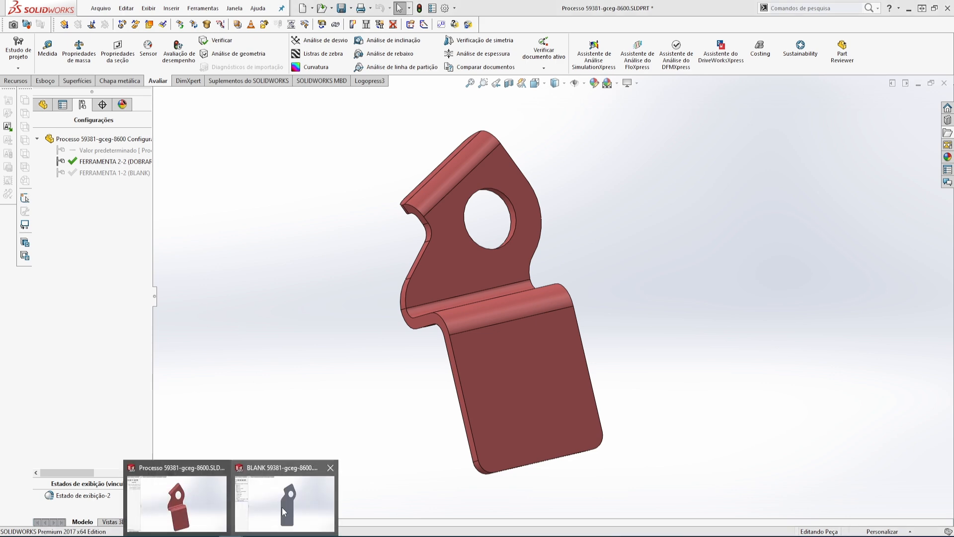
click(282, 507)
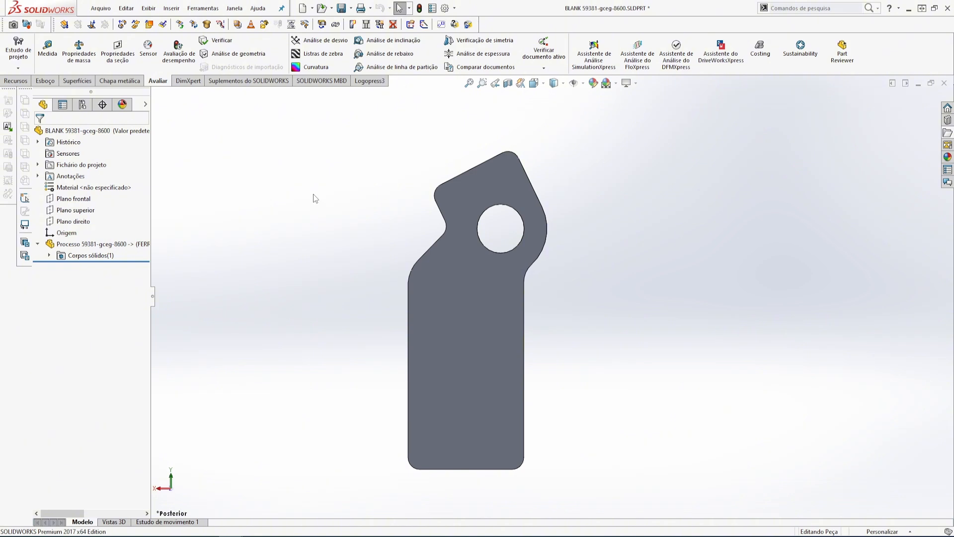
Save the blank and run Part preparation with its broad flat face as reference face and the document origin as part origin.
click(291, 25)
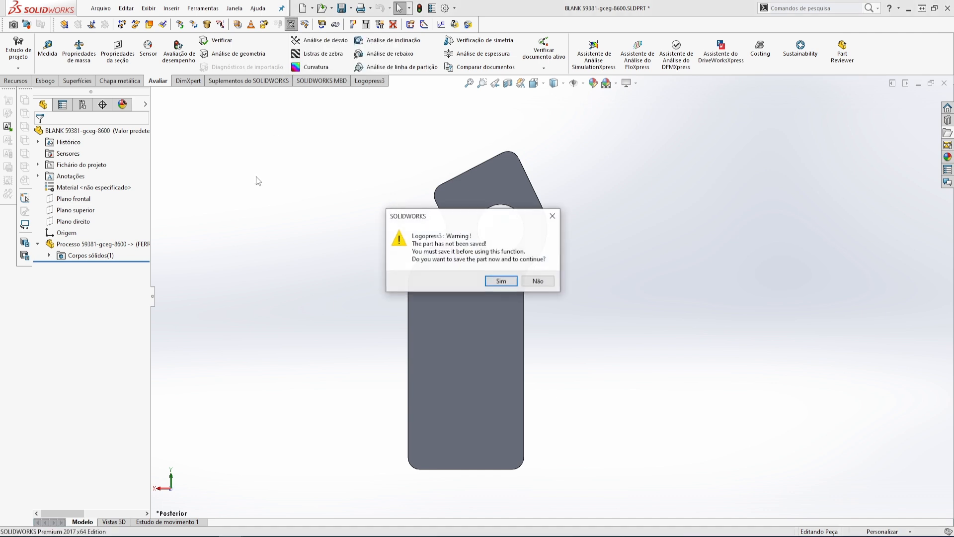
click(501, 282)
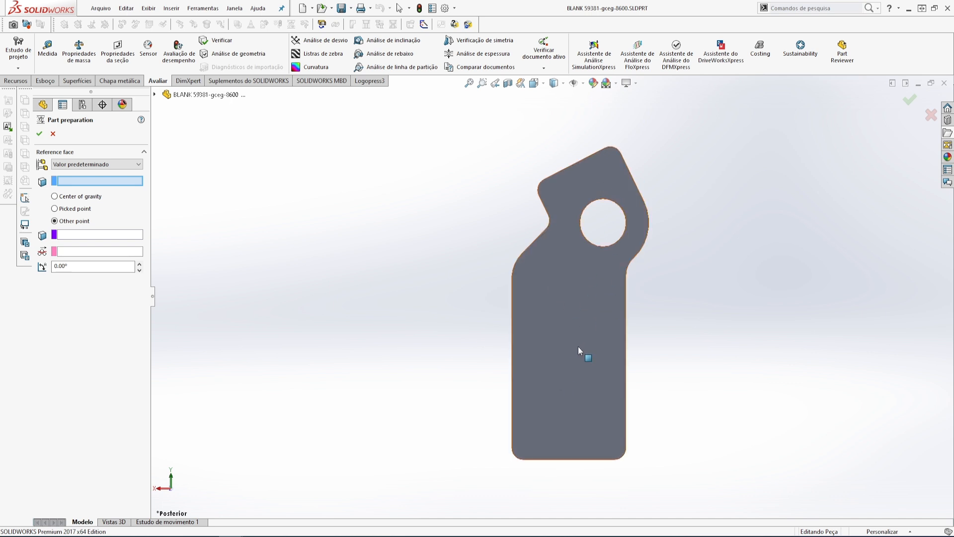
middle_drag(512, 355, 663, 341)
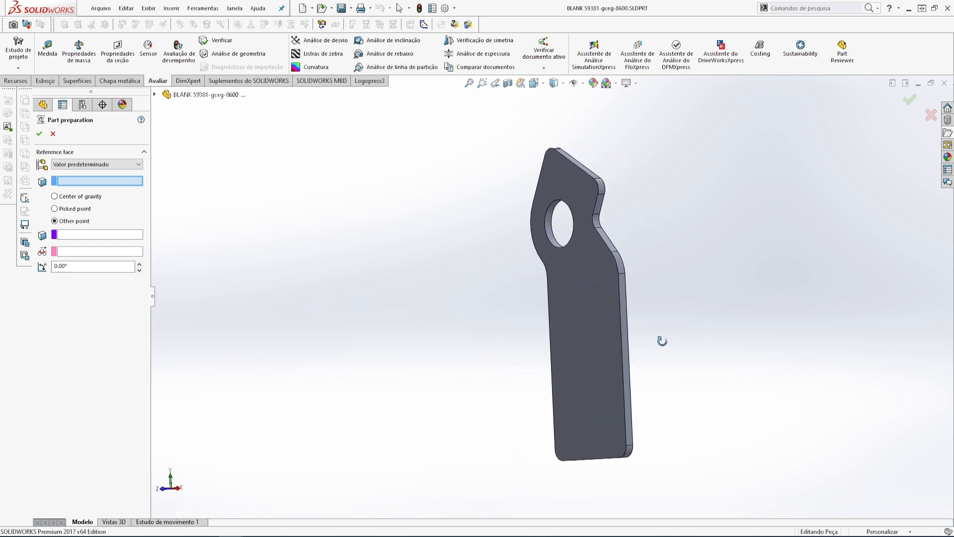
click(580, 286)
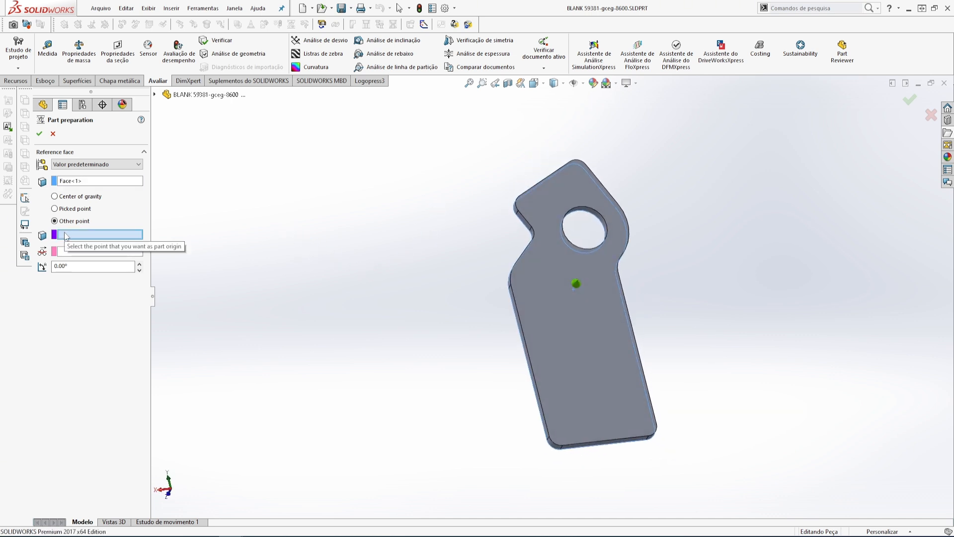
click(155, 94)
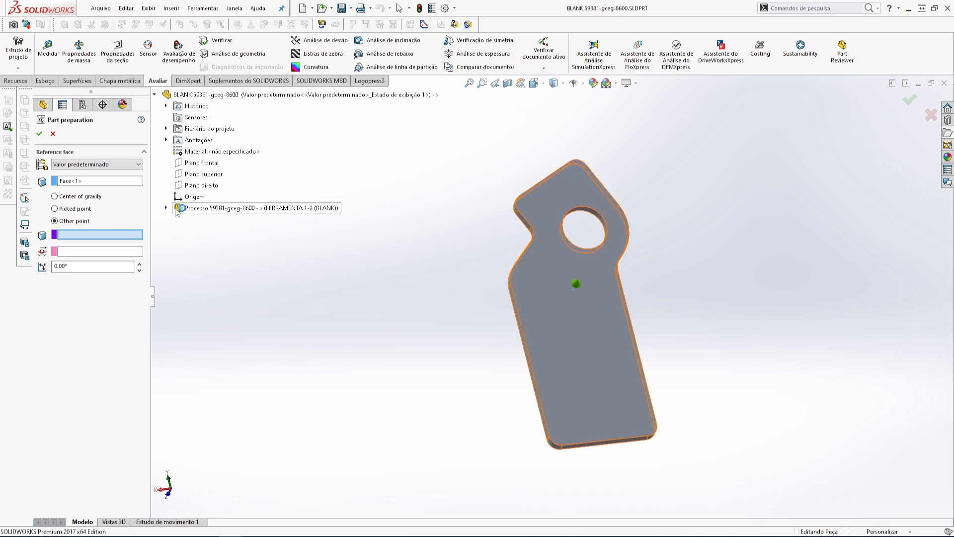
click(195, 198)
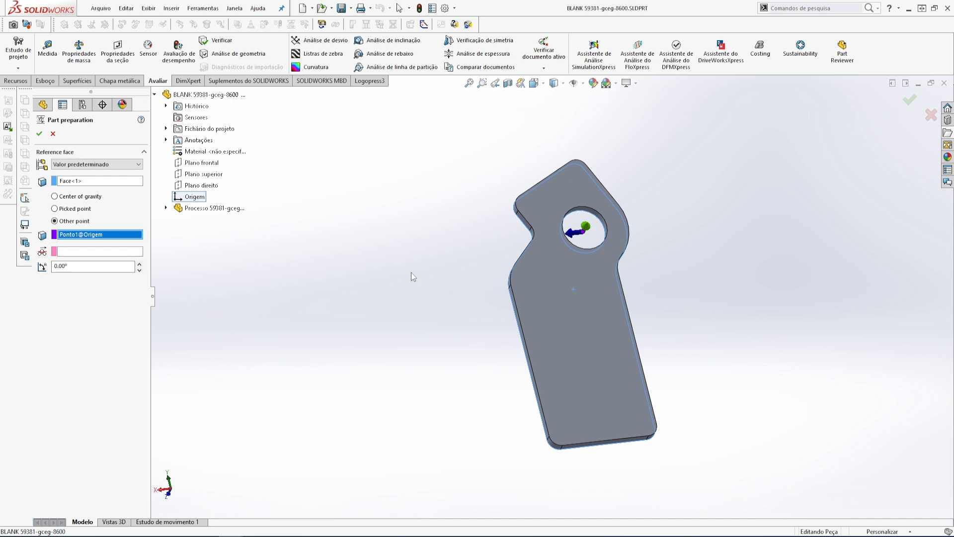
click(39, 134)
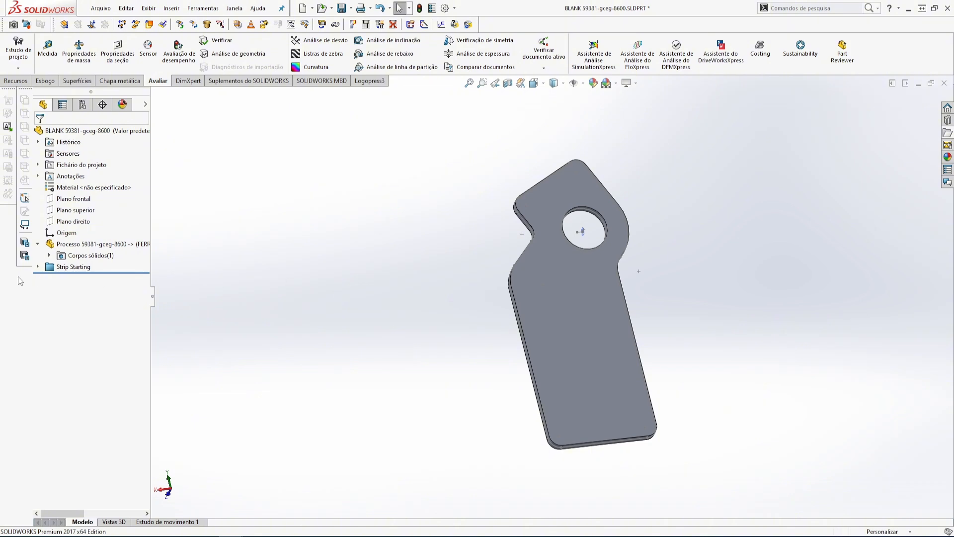
Review the contents of the Strip Starting folder and save the blank part.
click(38, 267)
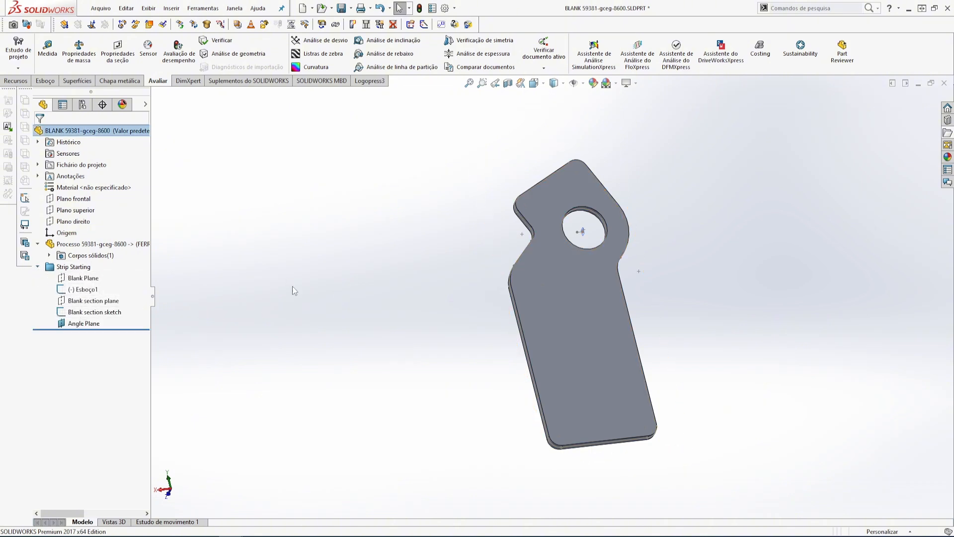
click(38, 267)
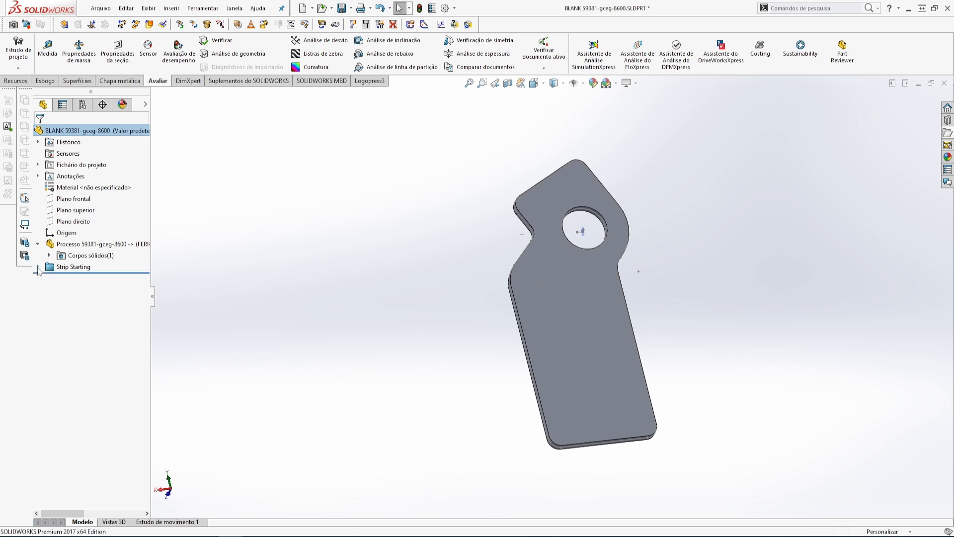
click(341, 8)
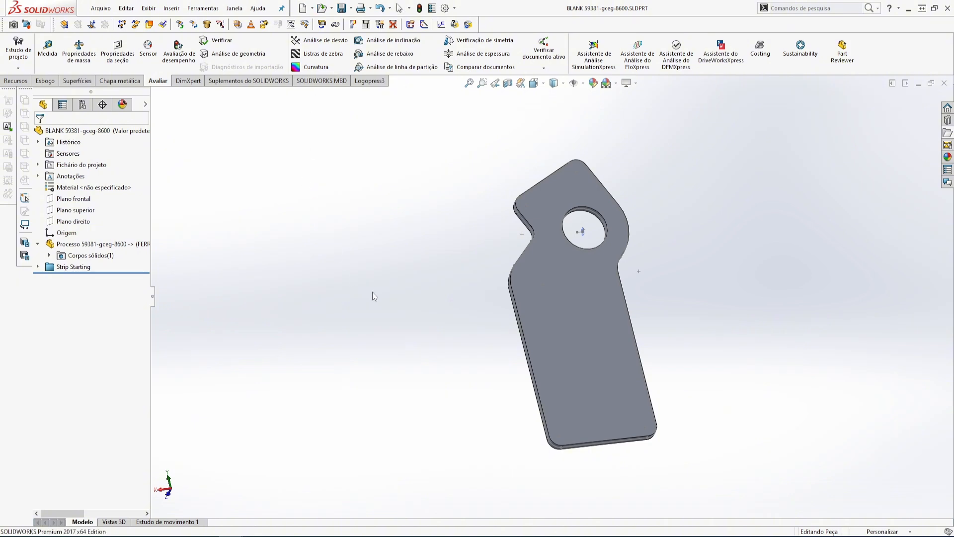
Start a new strip layout assembly from the blank part and enter ESTUDO TIRA as the project name prefix.
middle_drag(372, 291, 388, 215)
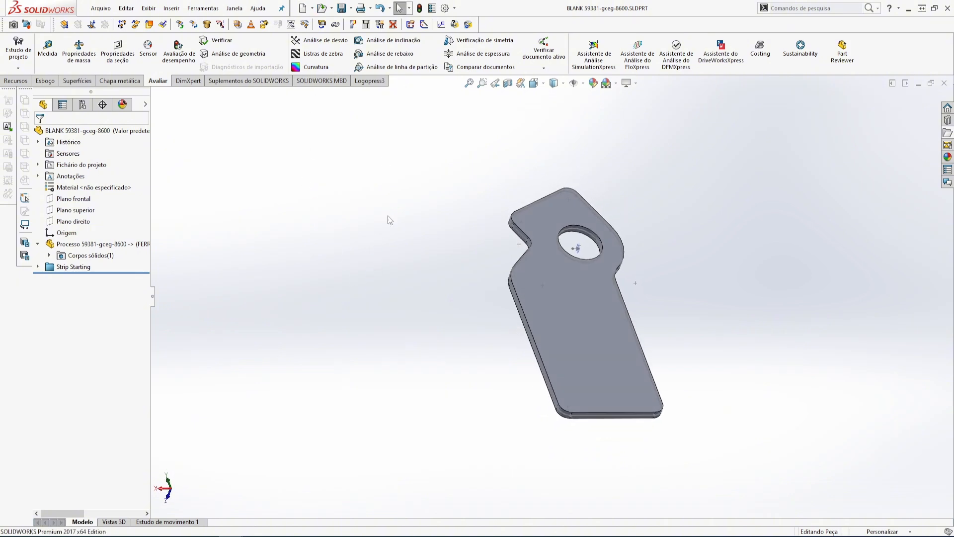
click(306, 26)
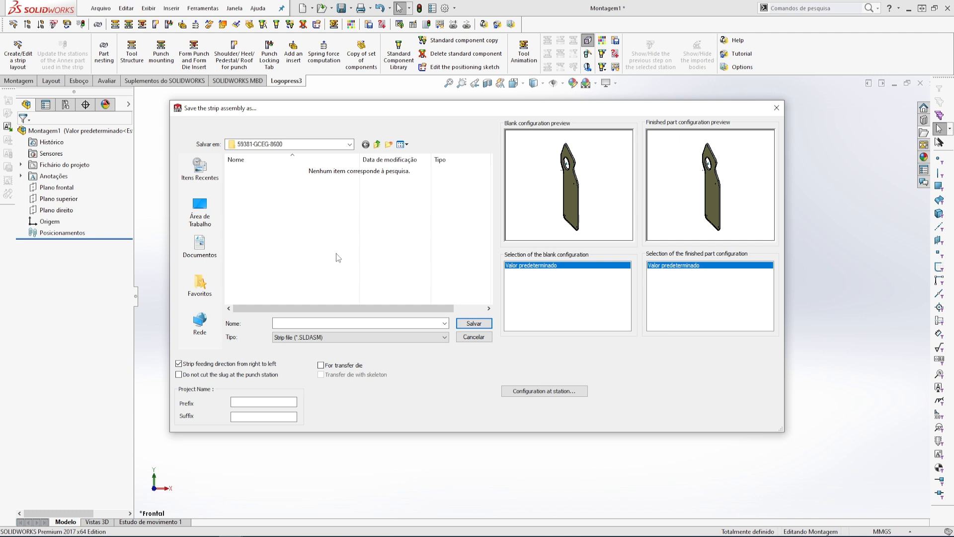
click(264, 402)
text(ESTUDO TIRA)
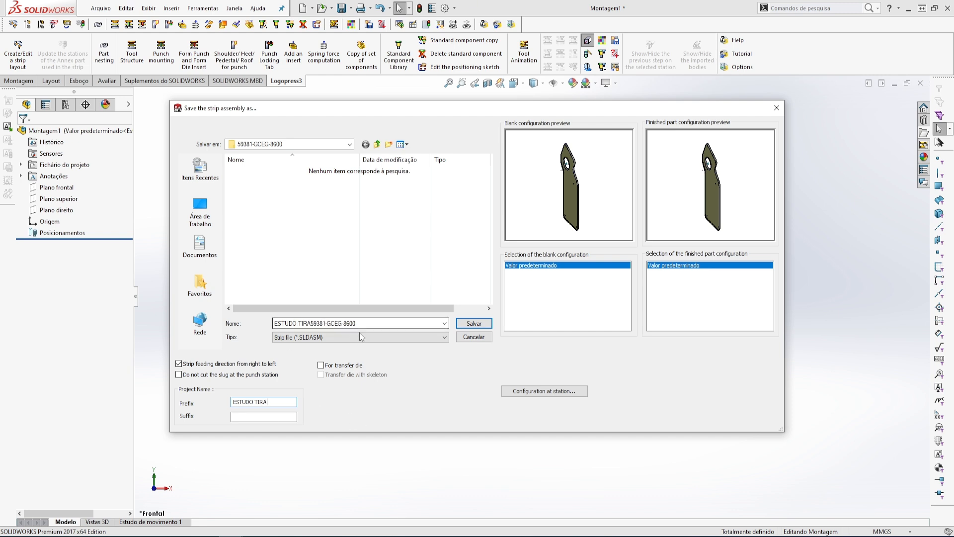
Clear the strip assembly's file name and paste 59381-GCEG-8600 in its place.
click(312, 323)
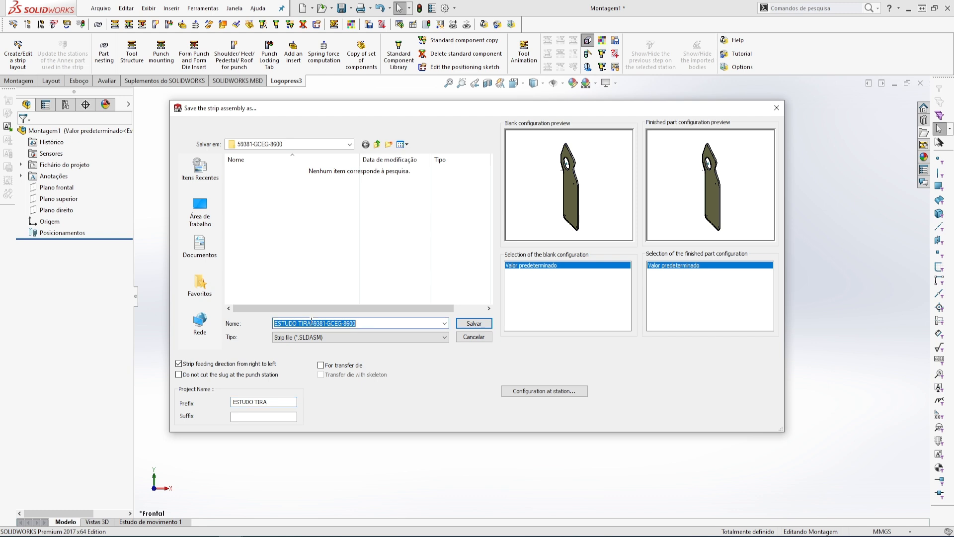
key(BackSpace)
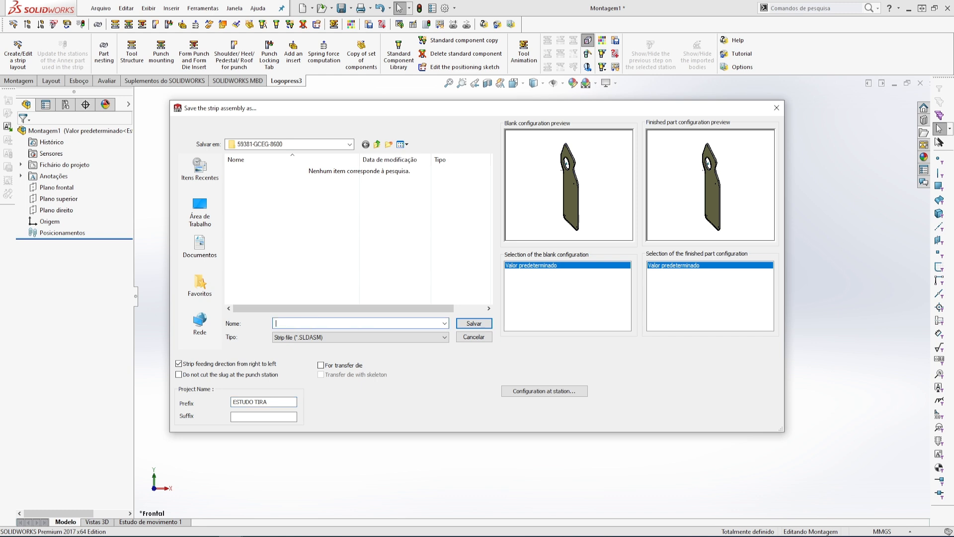
right_click(275, 326)
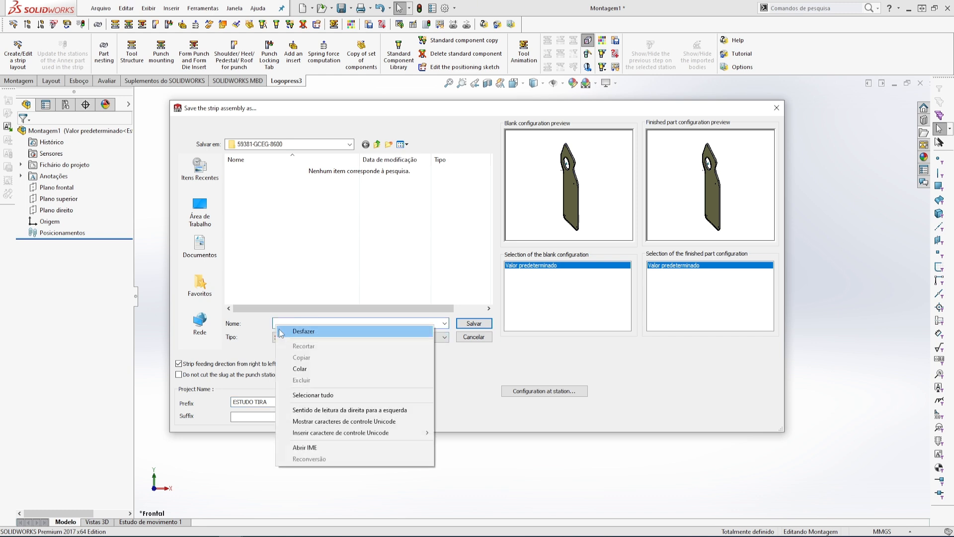
click(300, 370)
Copy and re-enter the prefix ESTUDO TIRA so the strip file name reads ESTUDO TIRA 59381-GCEG-8600.
click(277, 402)
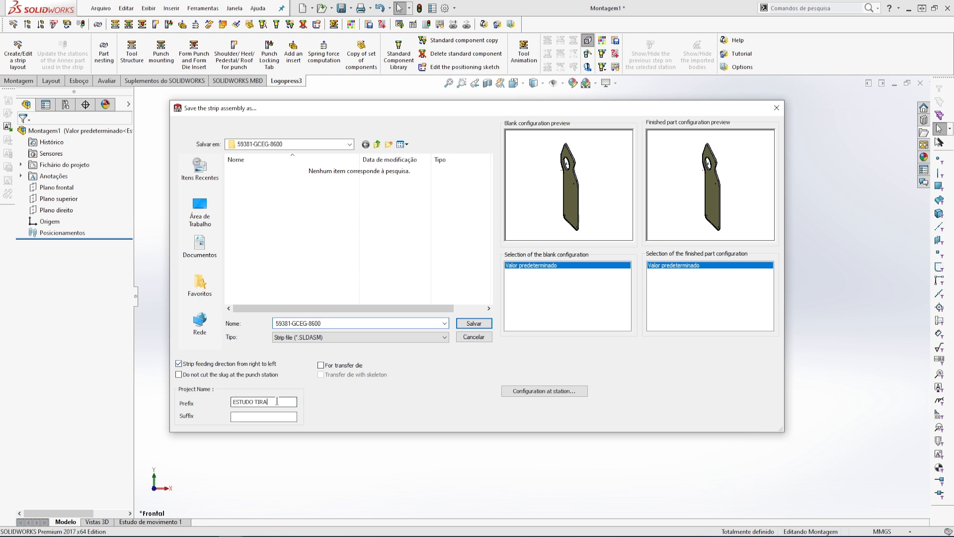
drag(275, 402, 213, 404)
key(ctrl+c)
right_click(243, 403)
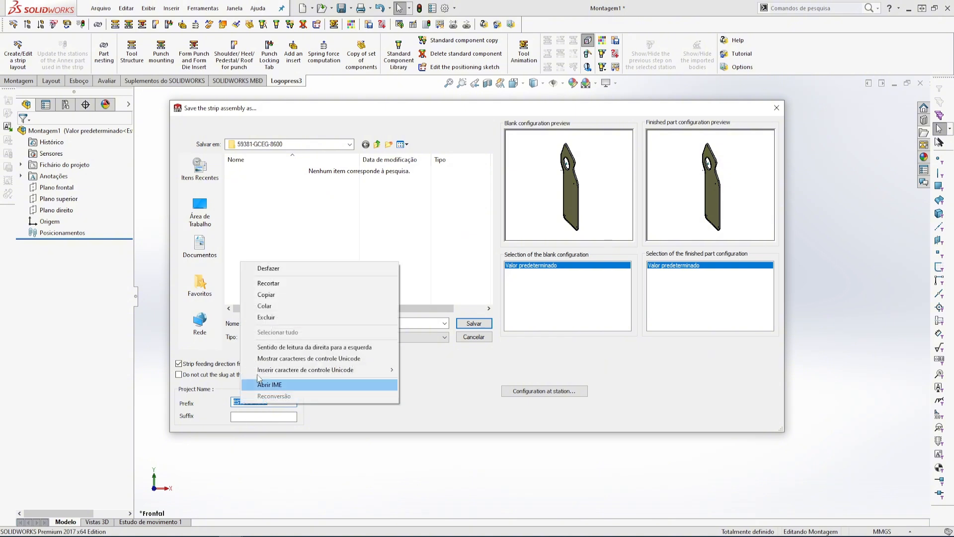
click(270, 297)
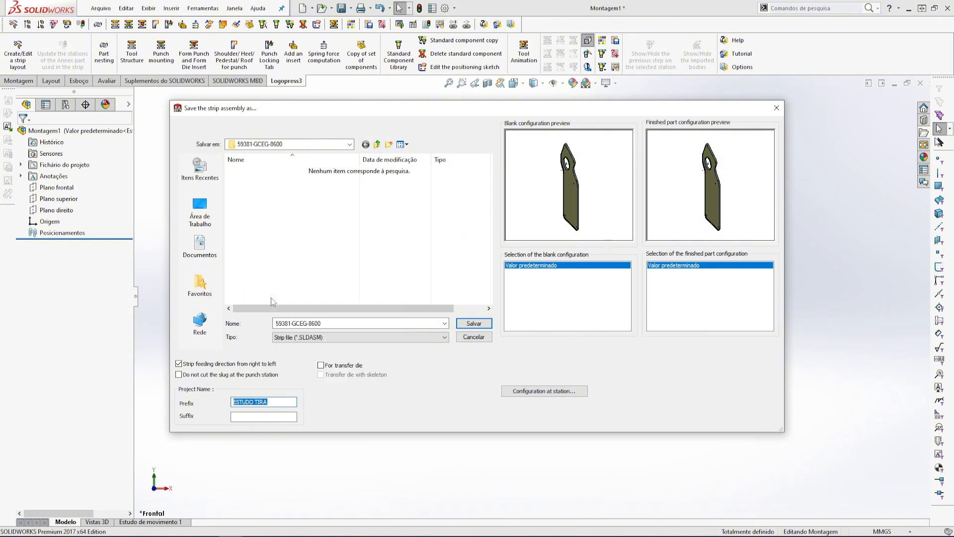
key(Delete)
right_click(235, 403)
click(264, 305)
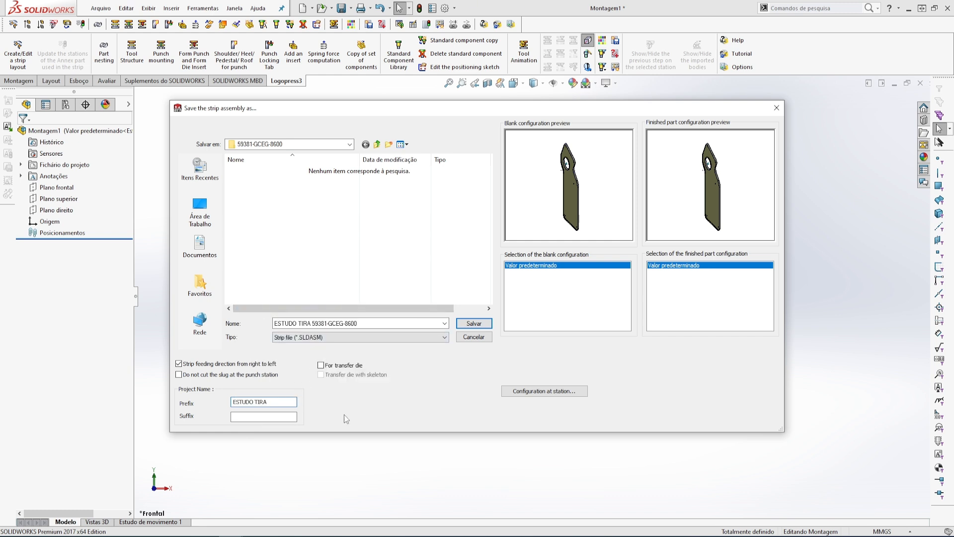
Add three idle stations after Station 1 in the station configuration and save the strip assembly.
click(545, 391)
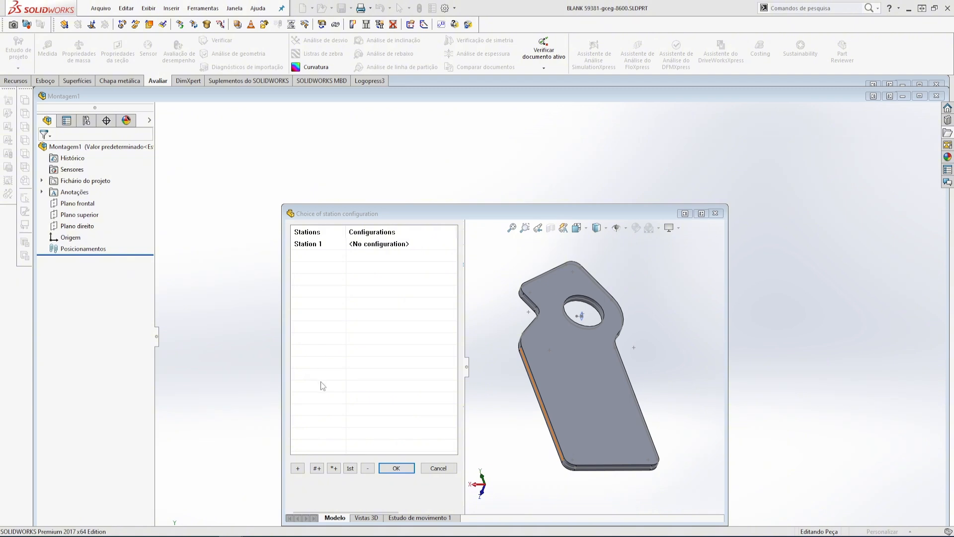
click(297, 469)
click(297, 469)
click(297, 469)
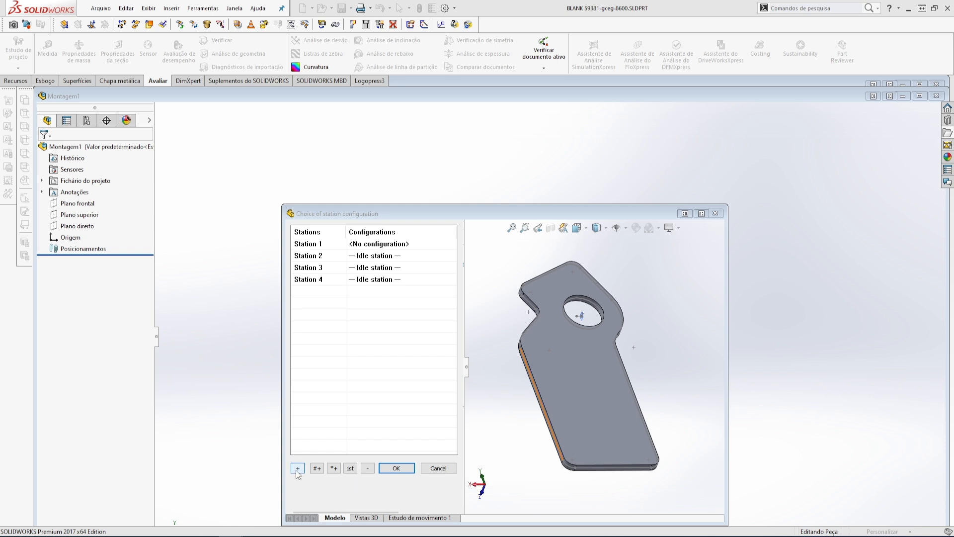
click(392, 469)
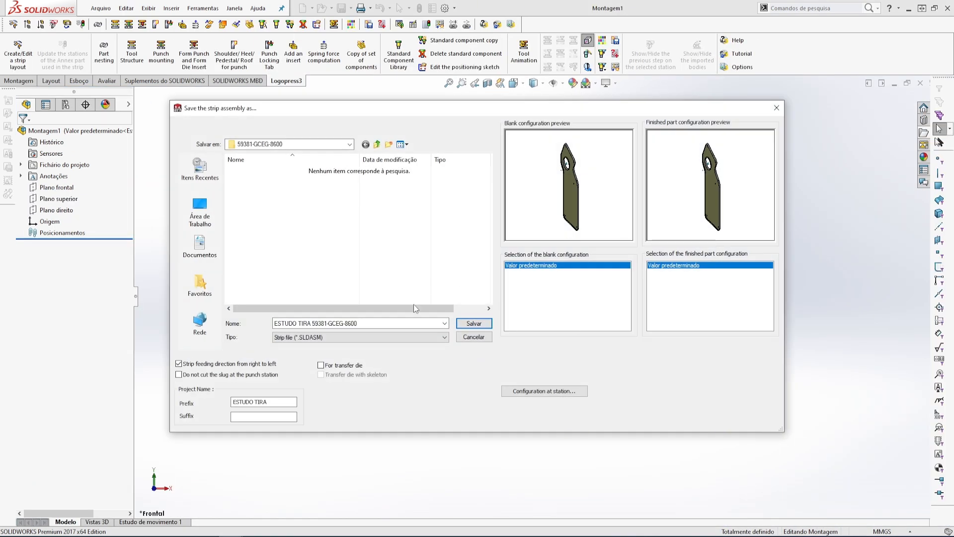
click(472, 323)
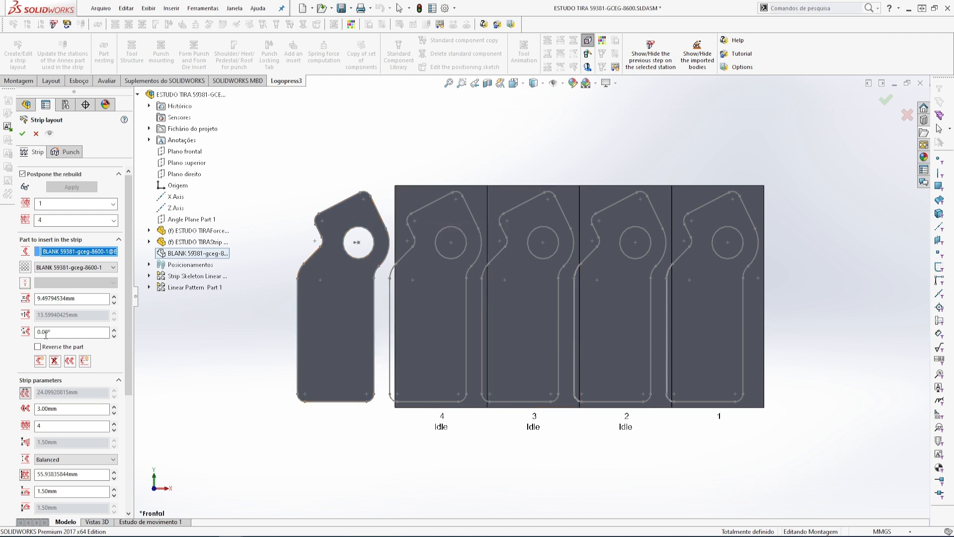
Try the part's angular position in the strip at 180° and set it back to 0°.
click(65, 331)
text(180)
key(Return)
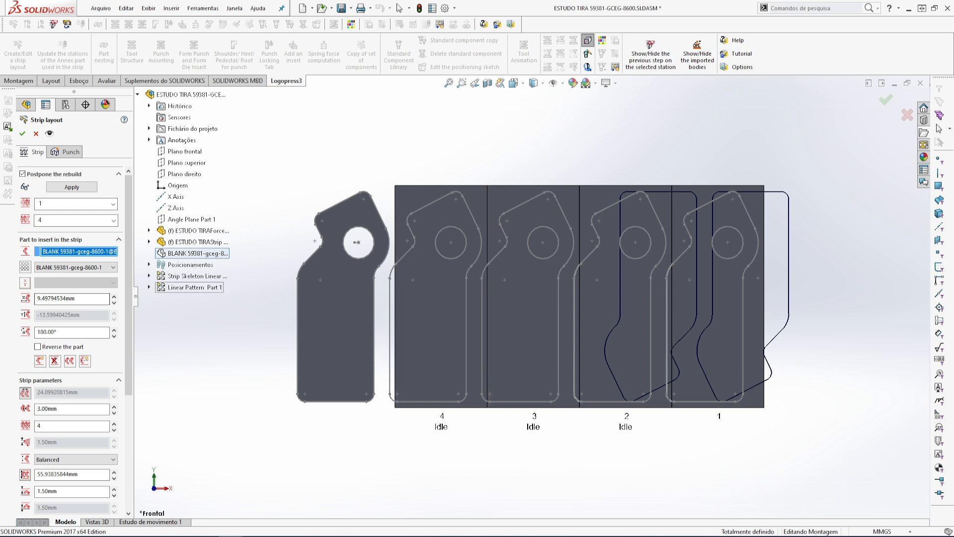
double_click(55, 332)
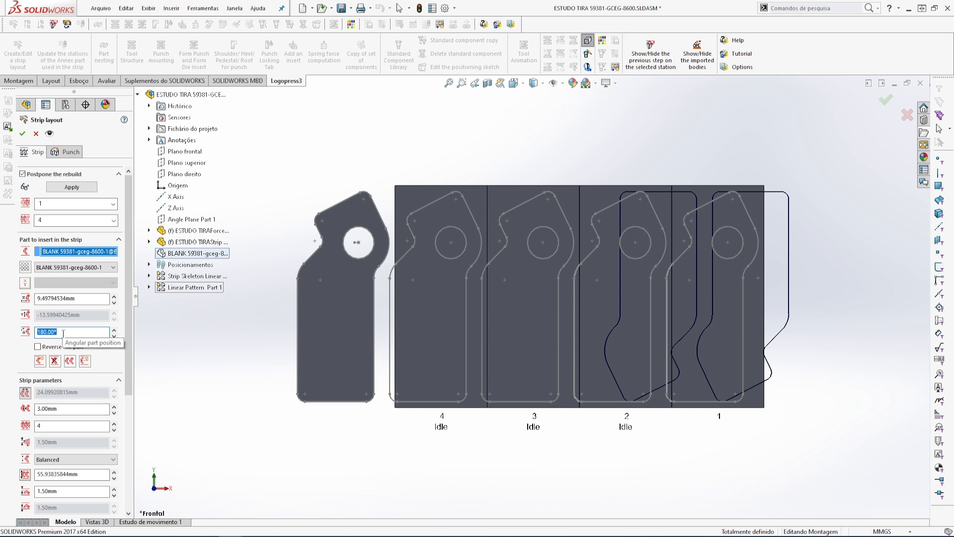
text(0)
key(Return)
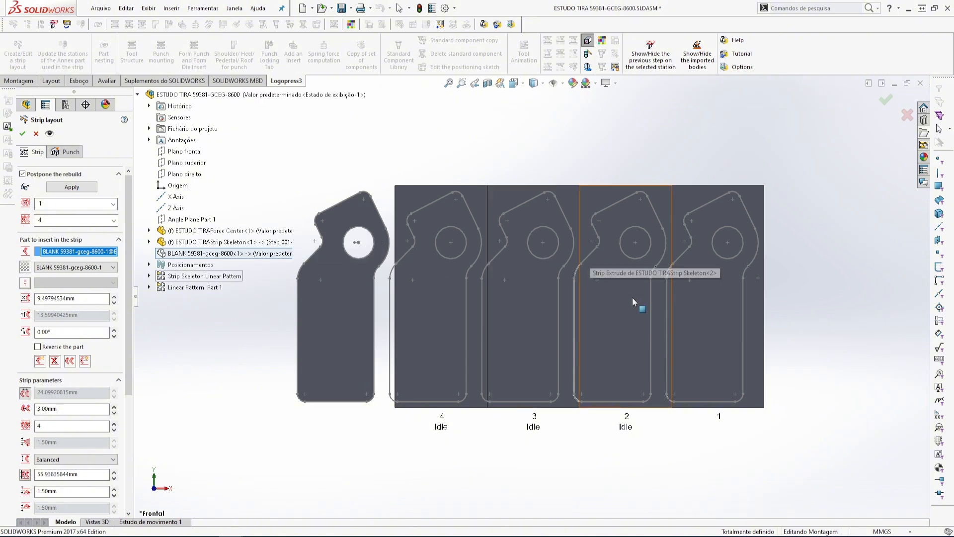
Set the number of stations in the strip parameters to 5.
scroll(632, 298, up, 1)
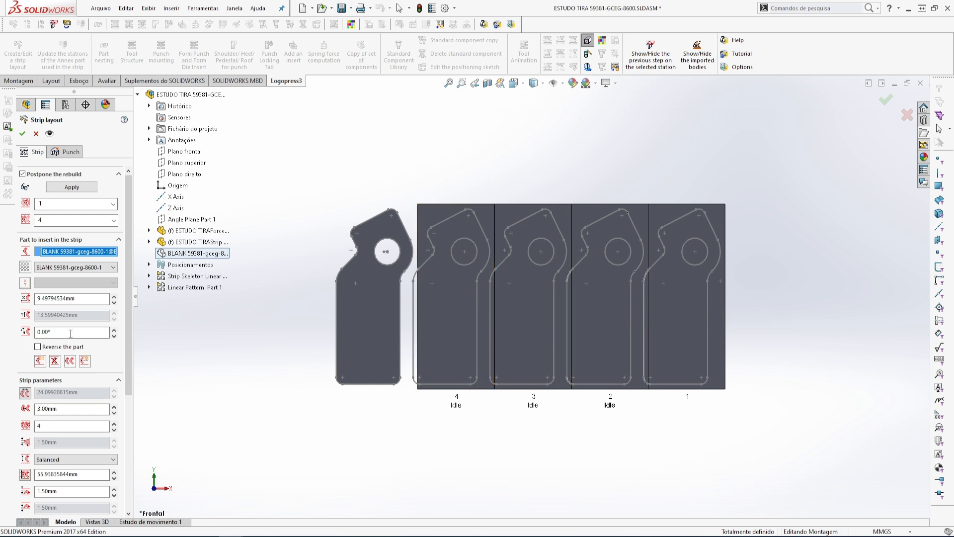
double_click(48, 425)
text(5)
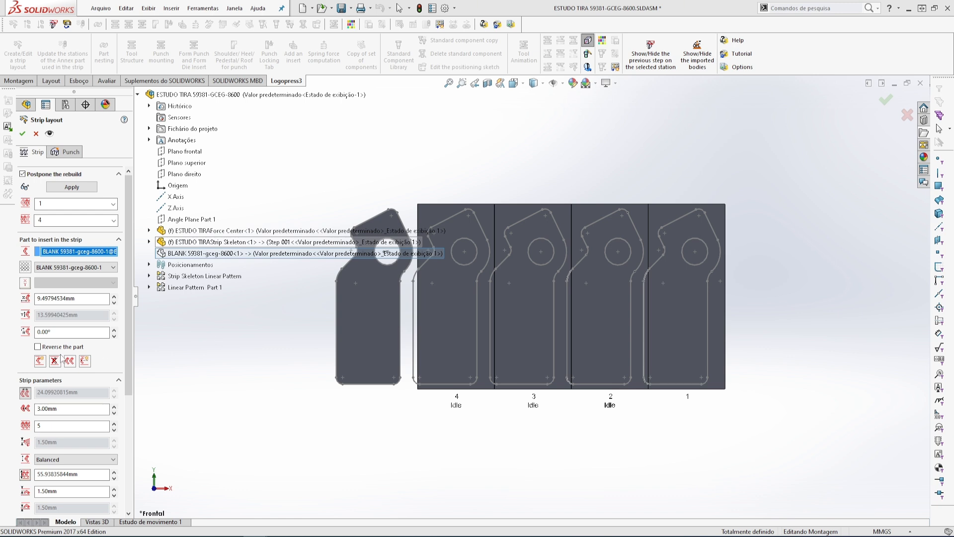
Try a fixed strip width of 62 mm.
double_click(60, 474)
text(62)
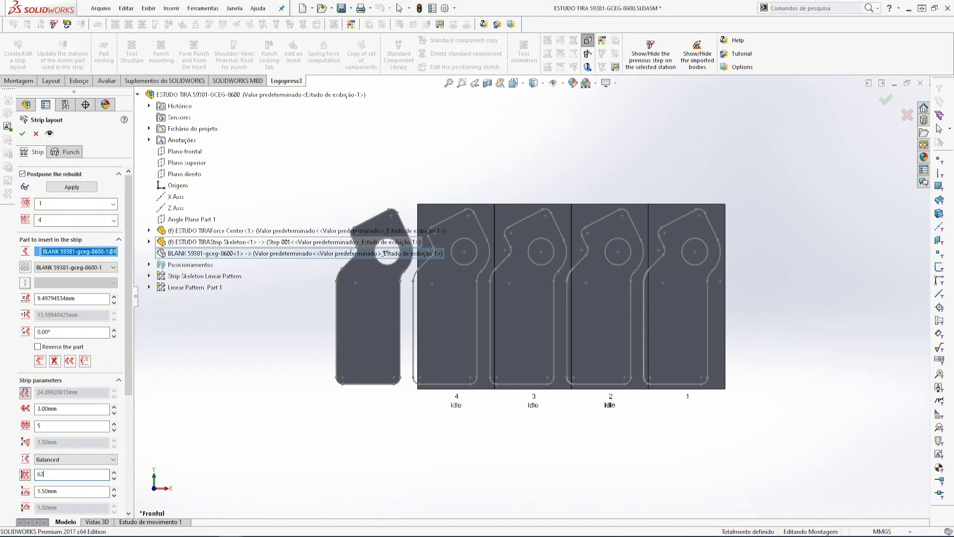
key(Return)
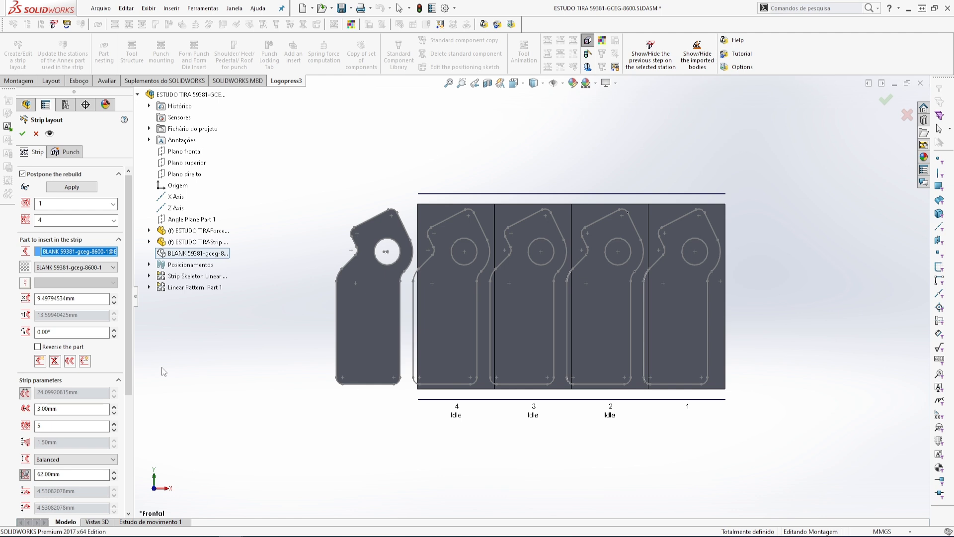
Set the fixed strip width to 60 mm.
scroll(128, 372, down, 3)
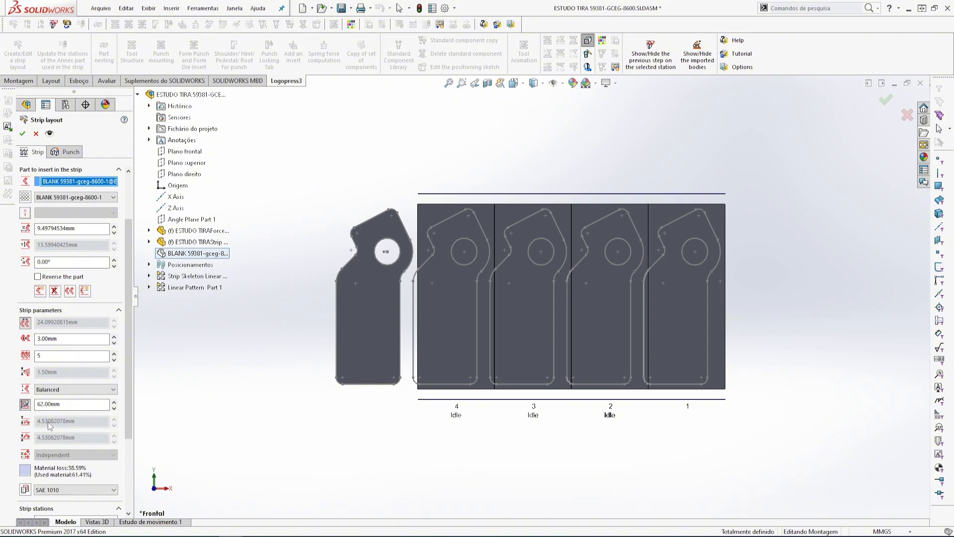
double_click(63, 402)
text(60)
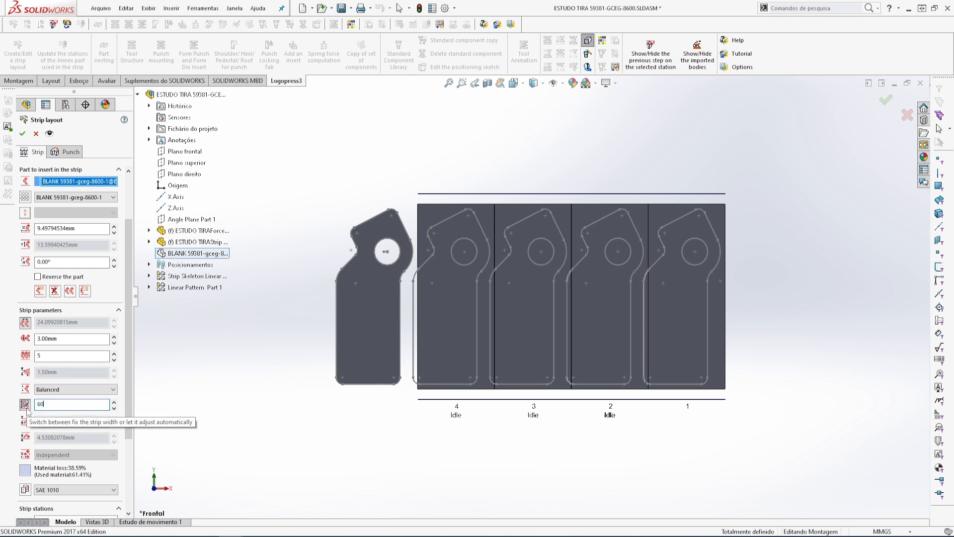
key(Return)
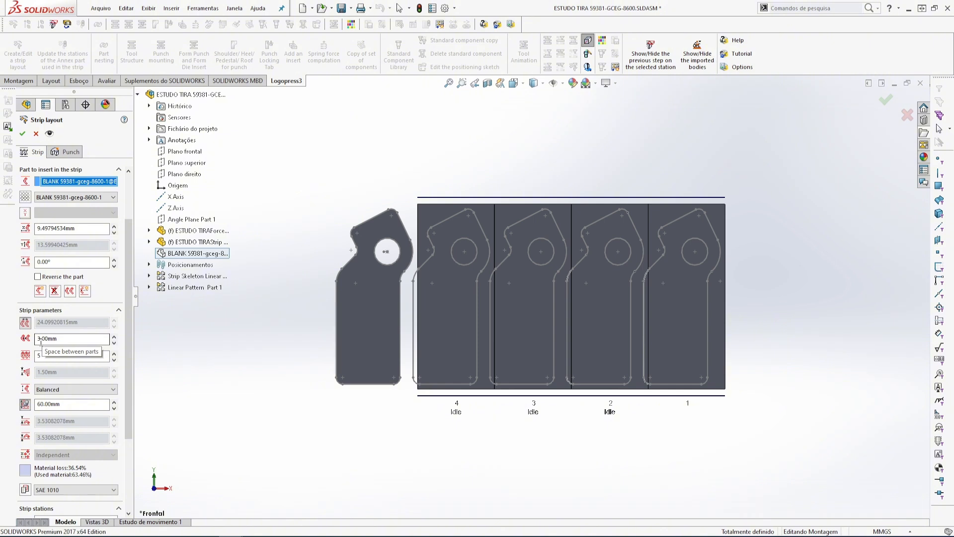
Fix the strip pitch at 23.5 mm instead of the spacing between parts and apply the strip parameters to the layout.
click(25, 322)
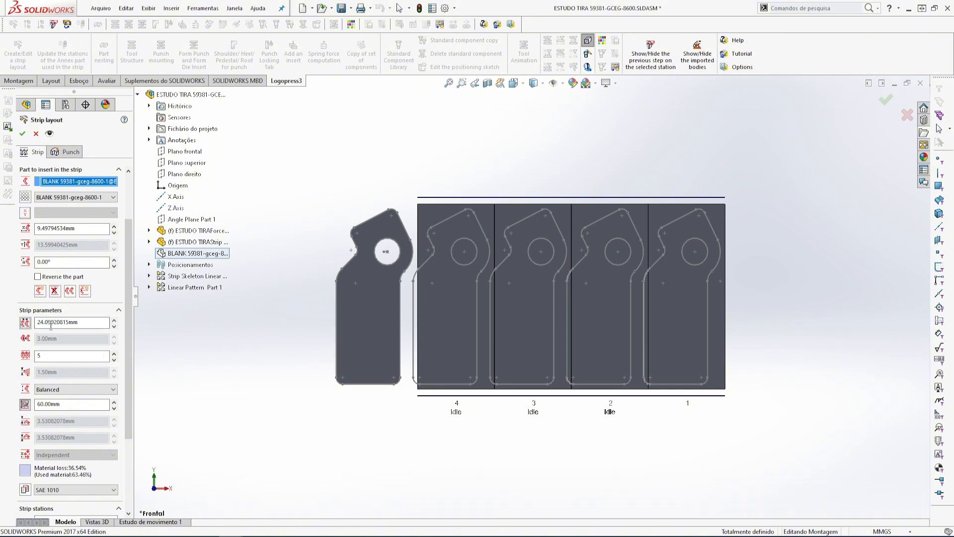
drag(78, 323, 34, 326)
text(23.5)
click(222, 377)
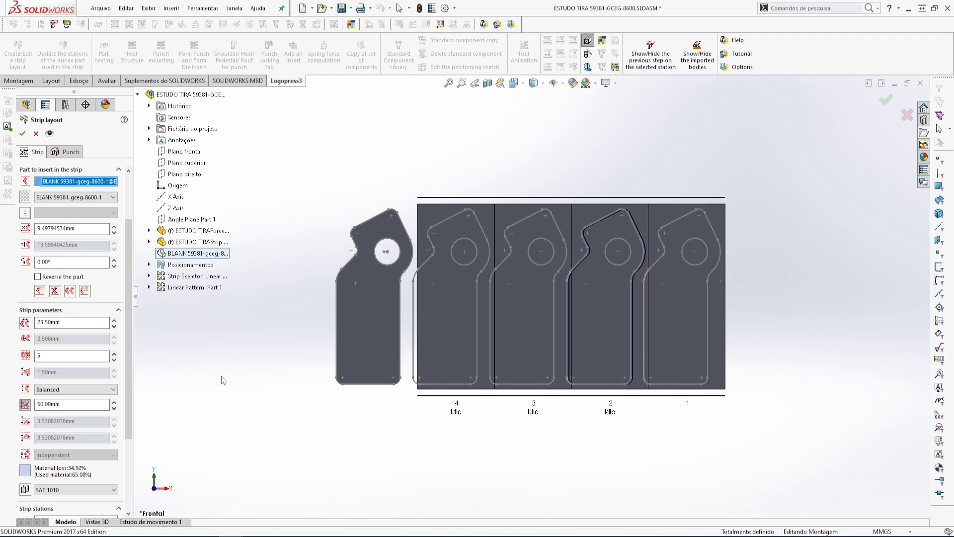
click(49, 134)
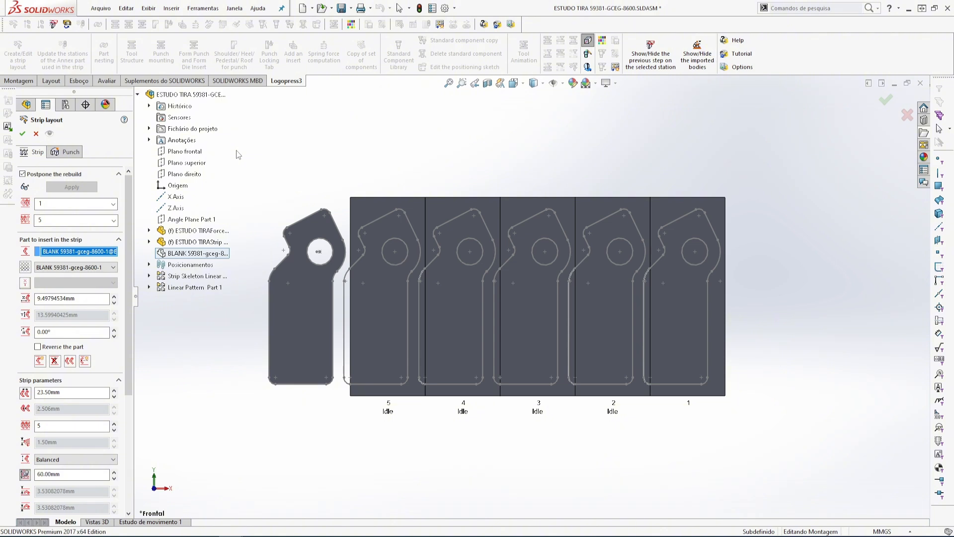
Examine the blank outlines along the strip and select the strip skeleton at station 1 to check the part's position.
scroll(624, 338, up, 4)
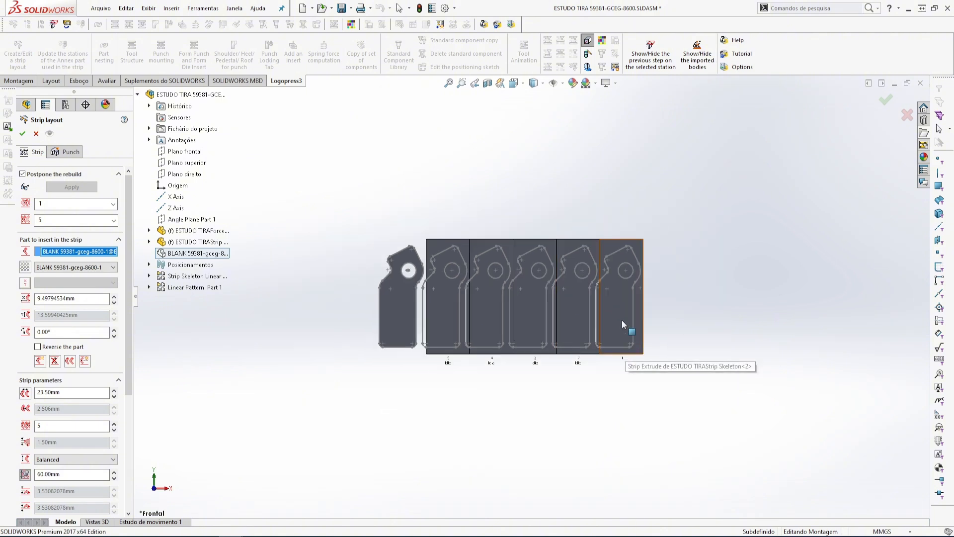
scroll(622, 320, down, 7)
scroll(621, 319, up, 3)
scroll(464, 279, down, 2)
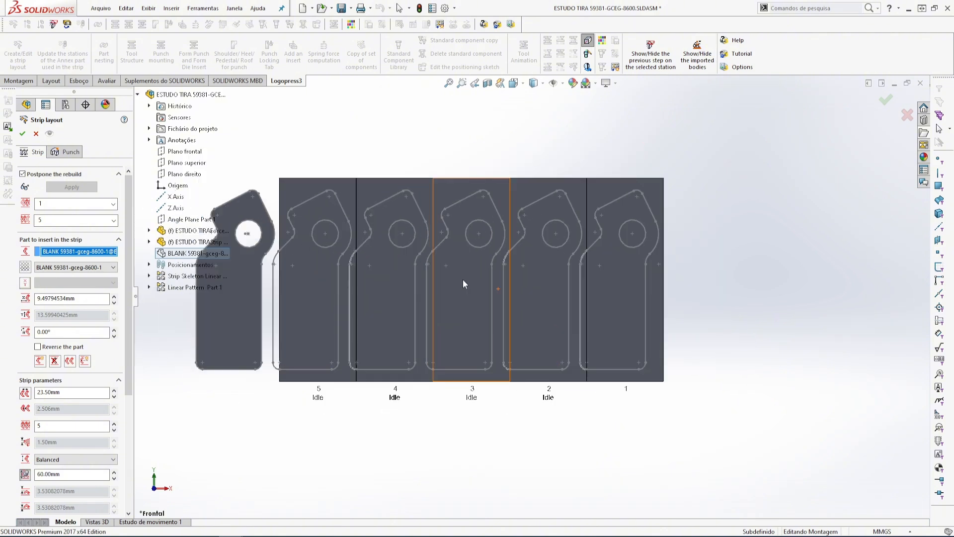
scroll(464, 279, down, 2)
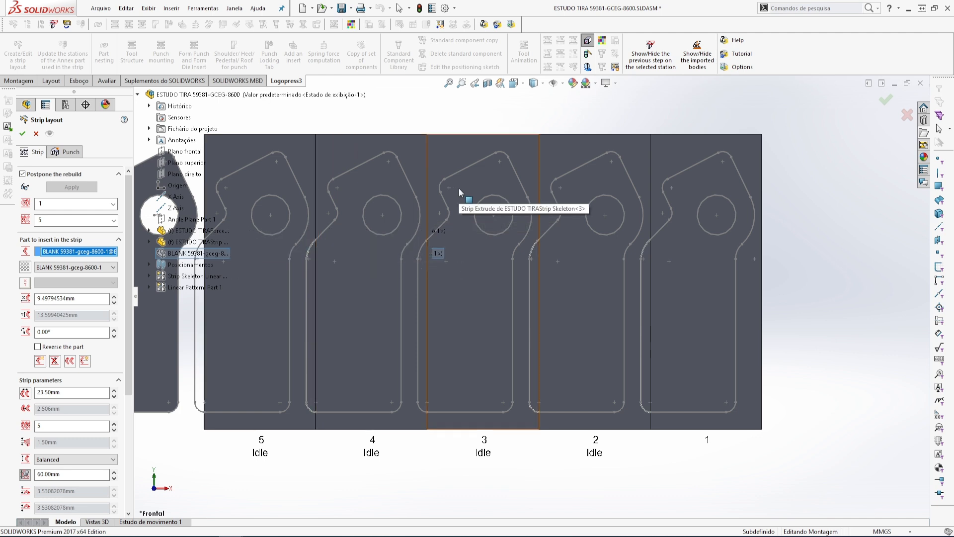
scroll(662, 267, up, 2)
scroll(815, 308, down, 1)
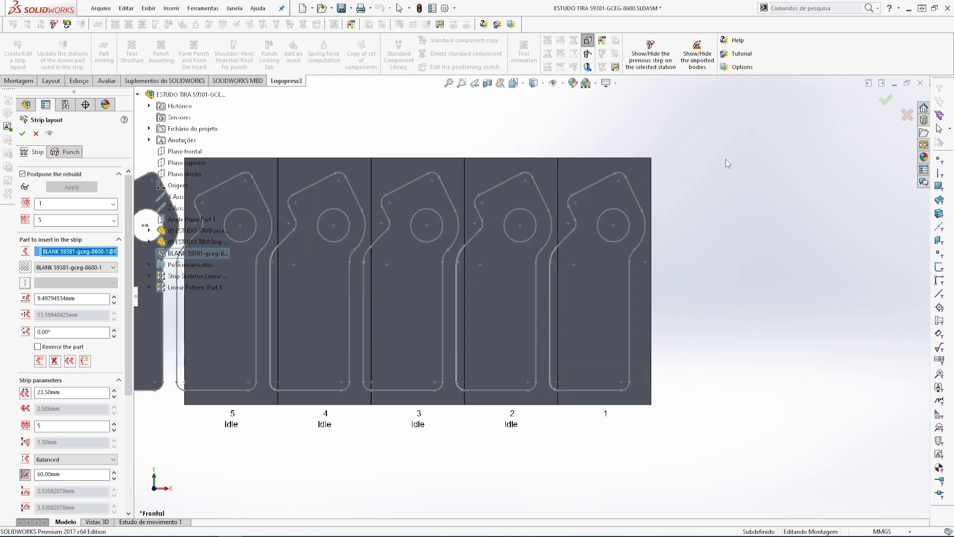
scroll(731, 178, down, 2)
click(509, 163)
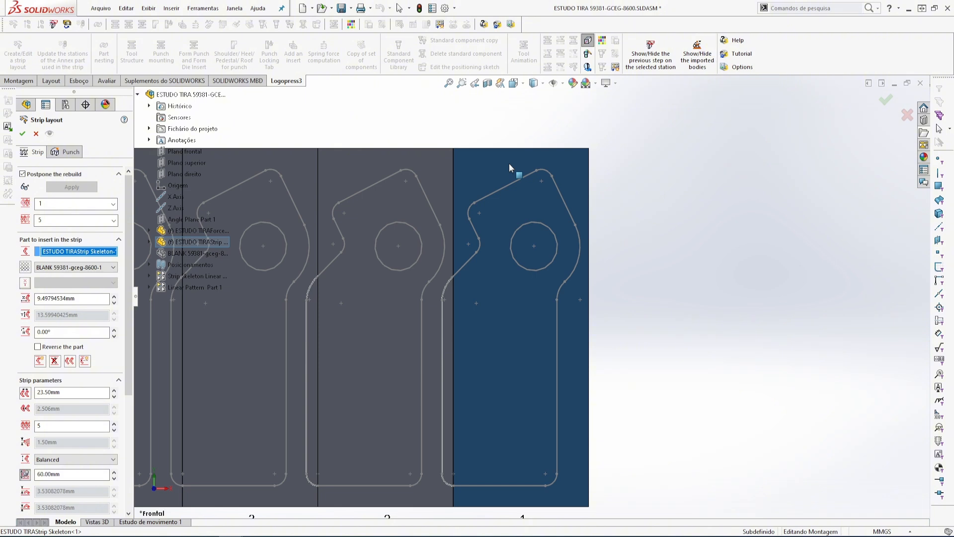
scroll(652, 215, up, 2)
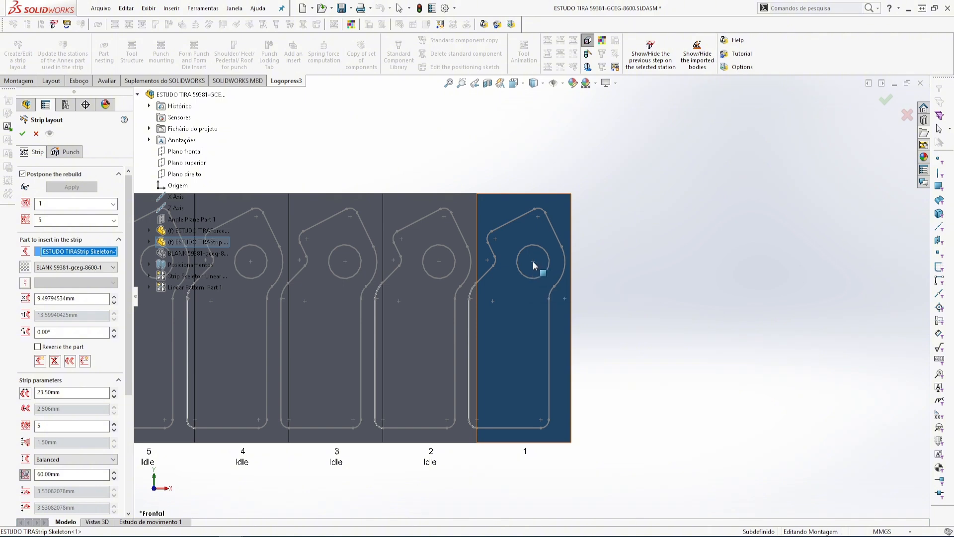
Set the part's lengthwise position in the strip to 0 mm.
drag(77, 298, 38, 299)
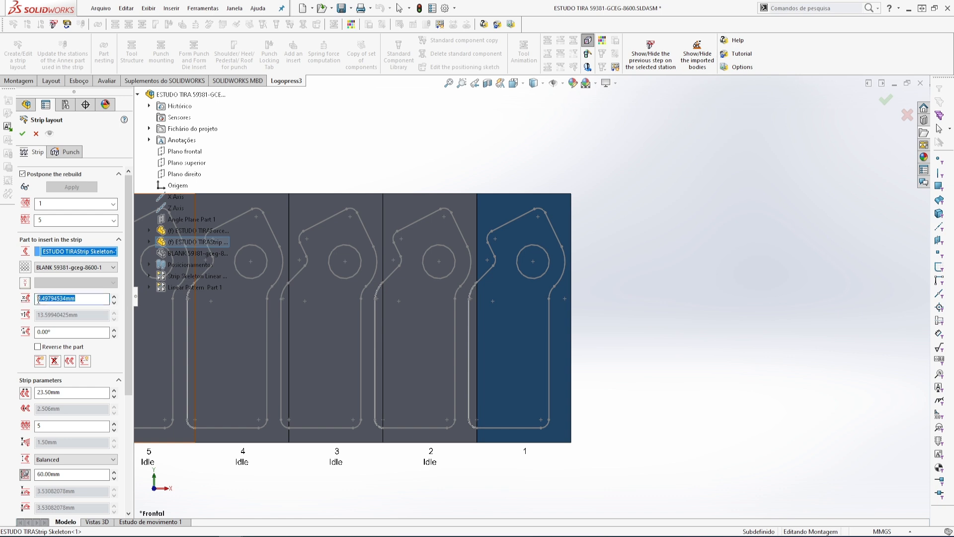
text(0)
key(Return)
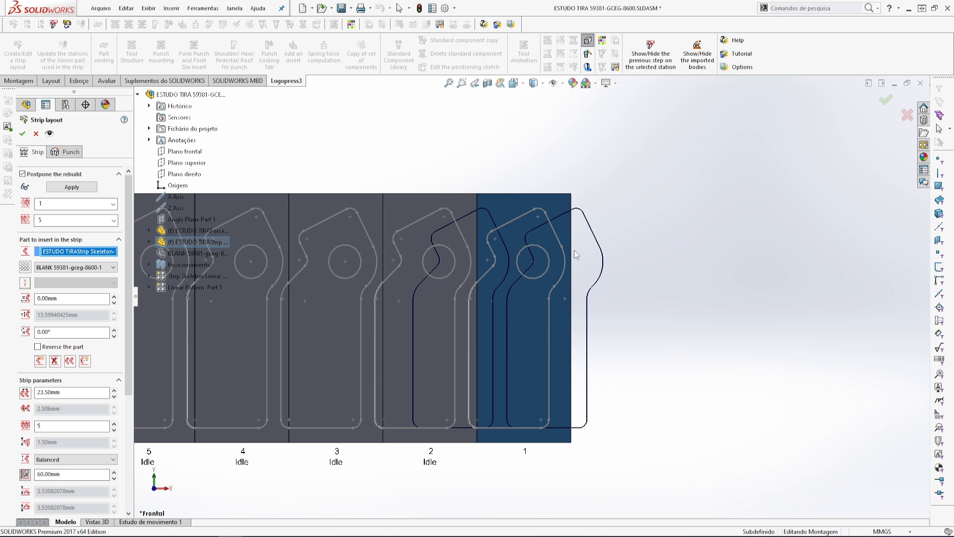
Apply the 0 mm part position to the strip layout and examine where the blanks fall within the stations.
scroll(576, 256, down, 3)
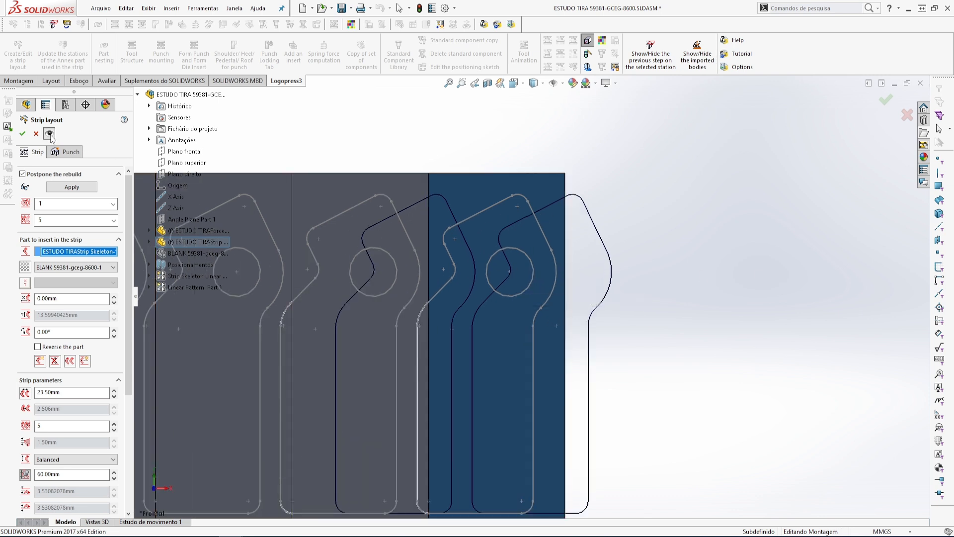
click(22, 133)
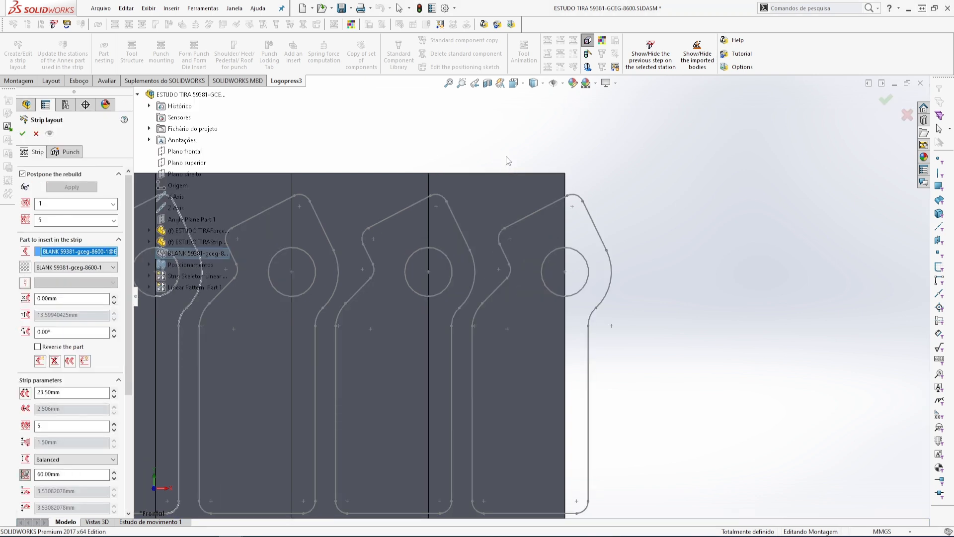
scroll(506, 156, up, 1)
scroll(452, 298, up, 2)
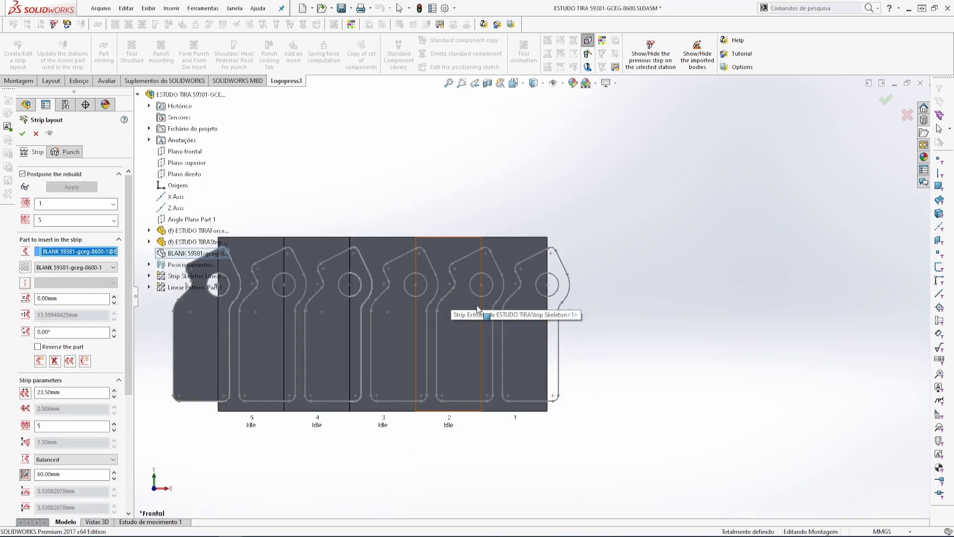
scroll(528, 323, down, 2)
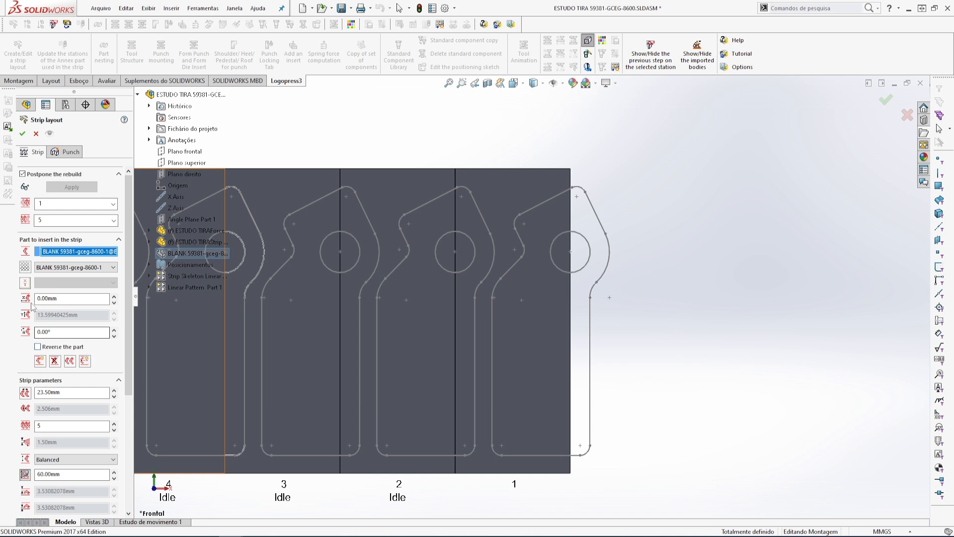
Set the part's lengthwise position in the strip to 5 mm.
click(114, 296)
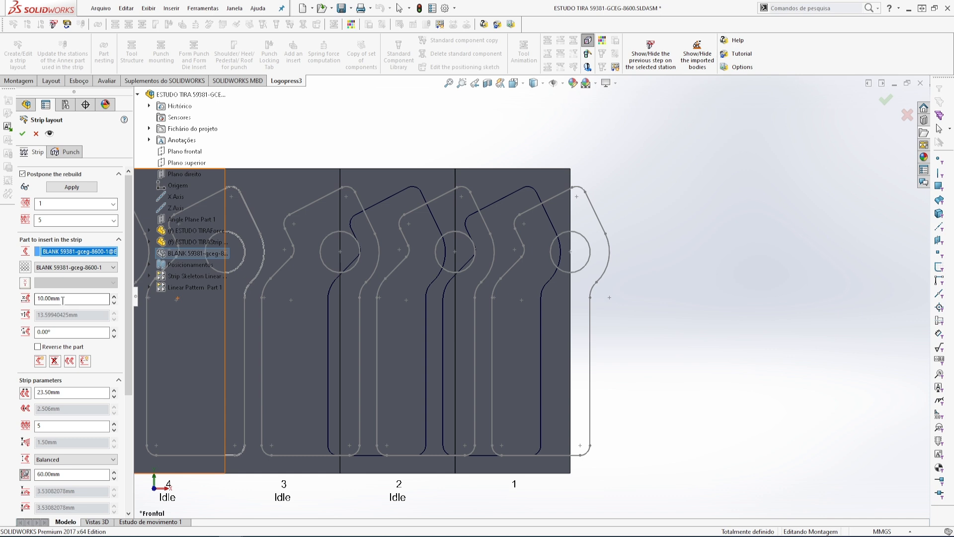
drag(62, 300, 10, 309)
text(5)
key(Return)
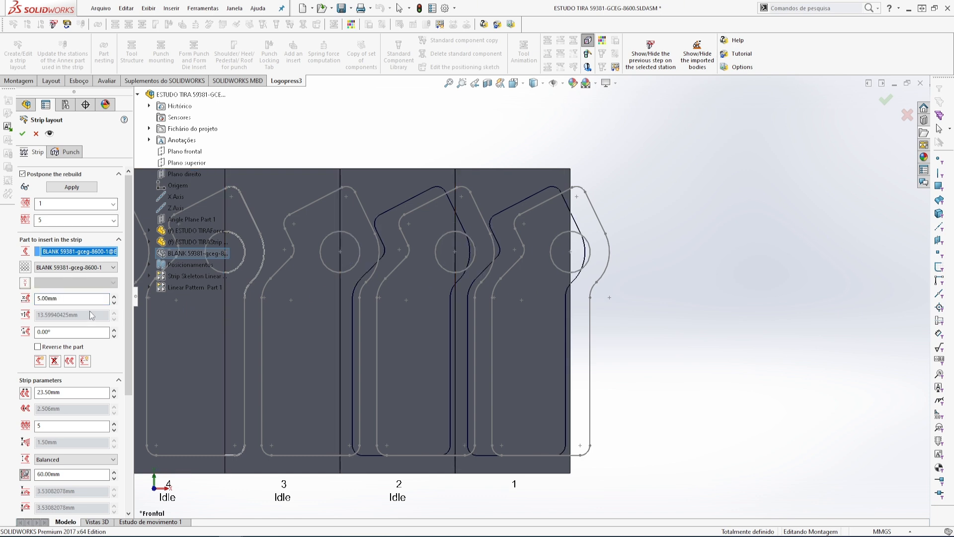
Set the part's lengthwise position to 8 mm, preview the layout and examine the blanks against the station borders.
drag(59, 298, 36, 298)
text(8)
key(Return)
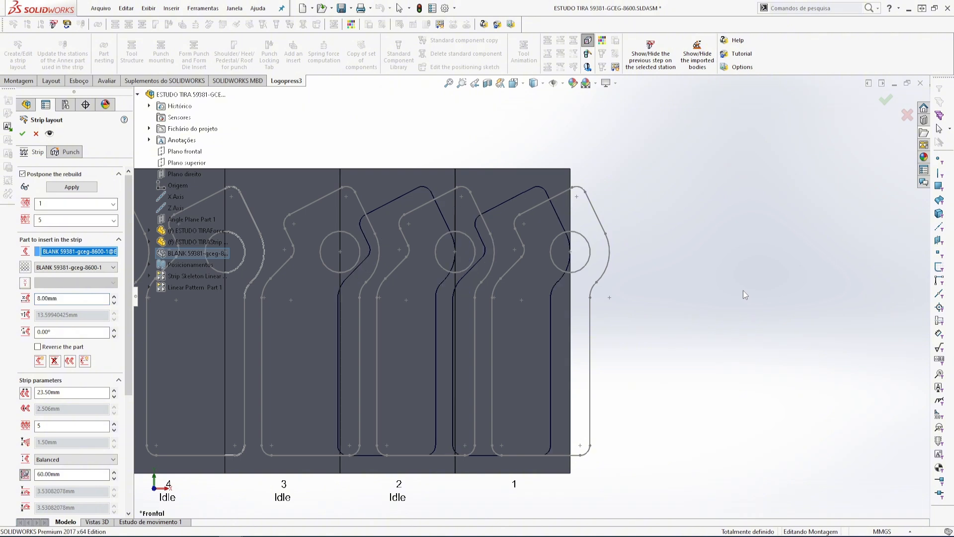
click(51, 133)
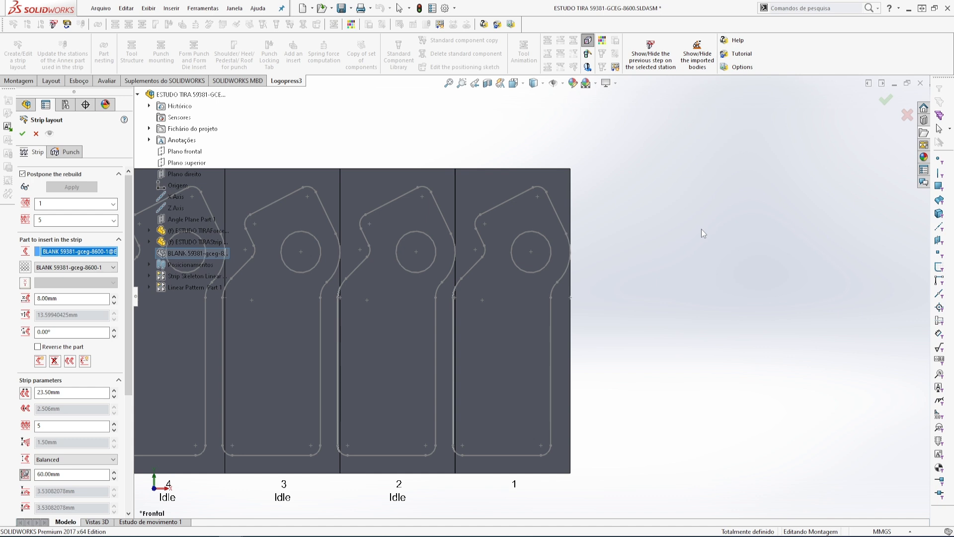
scroll(702, 229, up, 4)
scroll(505, 319, down, 4)
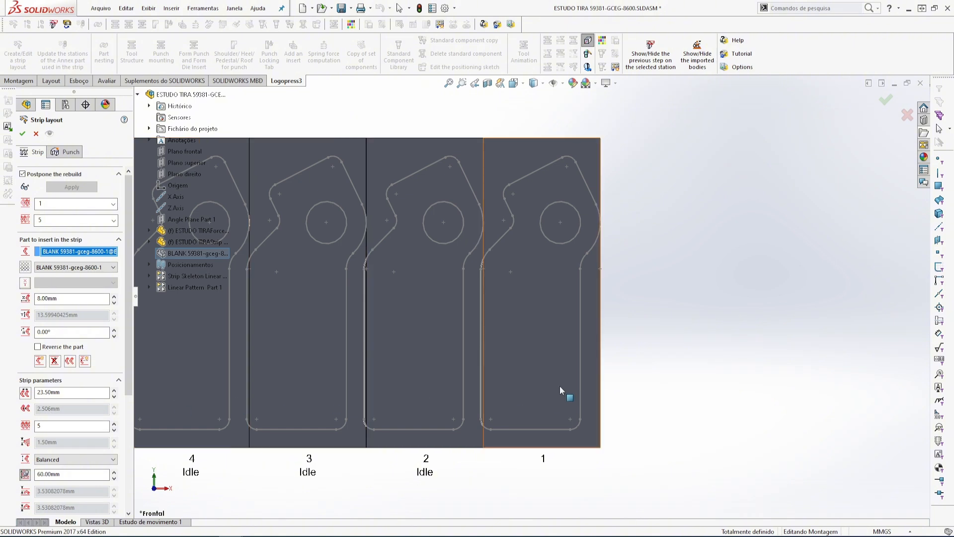
scroll(553, 382, up, 2)
scroll(546, 325, down, 2)
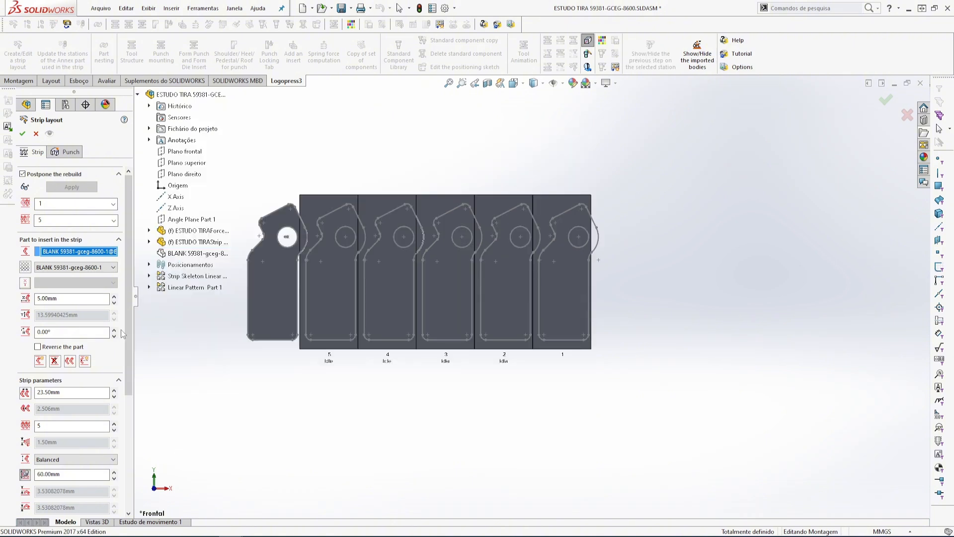
Change the part's lengthwise position back to 8 mm and rebuild the strip.
drag(61, 302, 29, 306)
text(8)
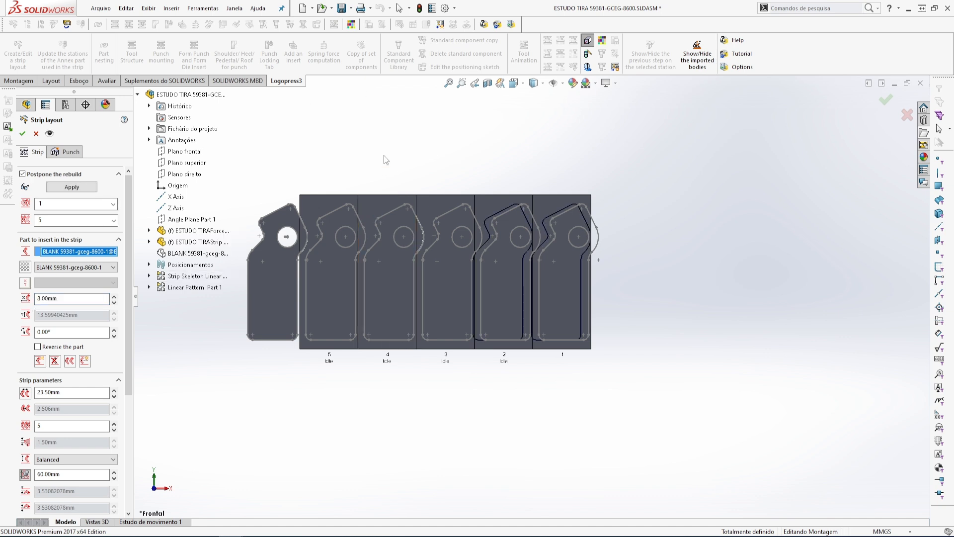
click(22, 133)
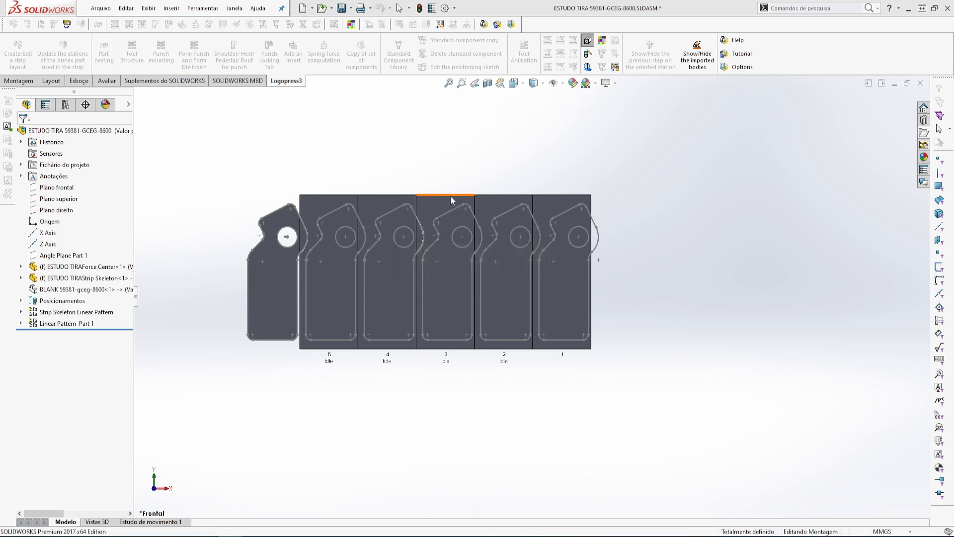
Set the part's lengthwise position in the strip to 5 mm and preview the updated layout.
scroll(542, 272, down, 3)
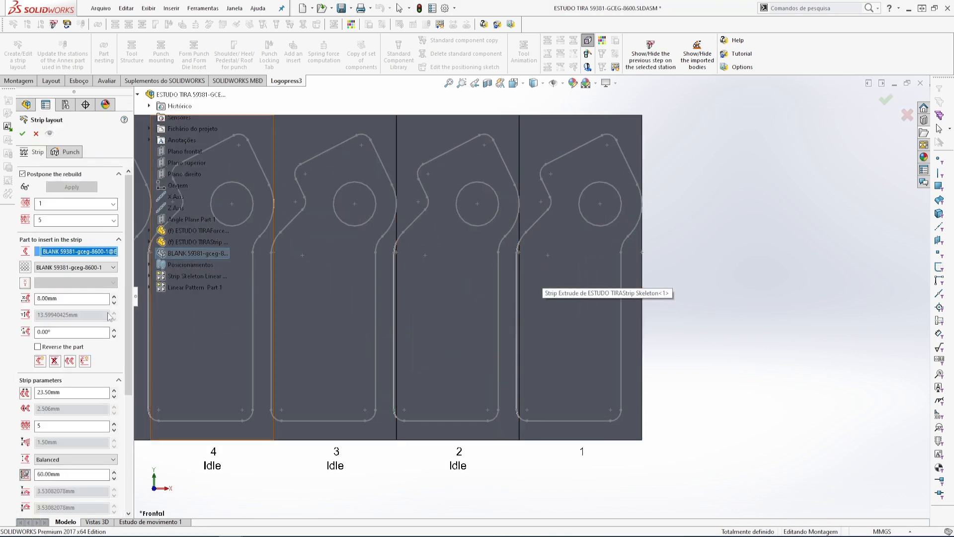
drag(67, 300, 6, 300)
text(5)
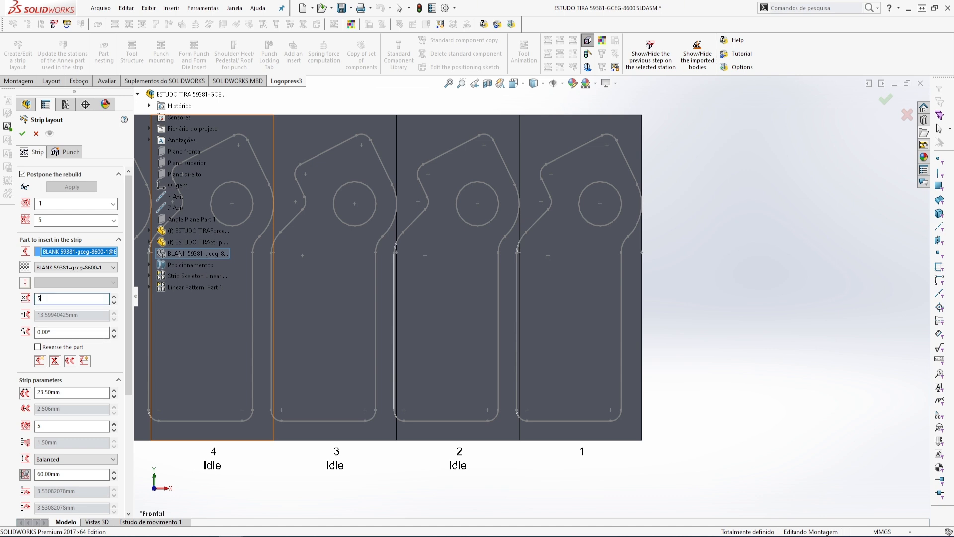
key(Return)
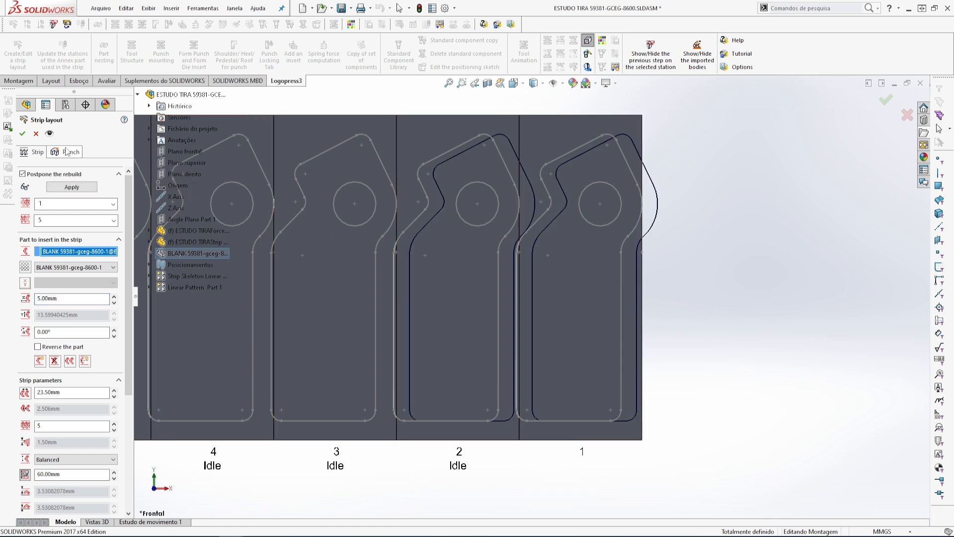
click(50, 133)
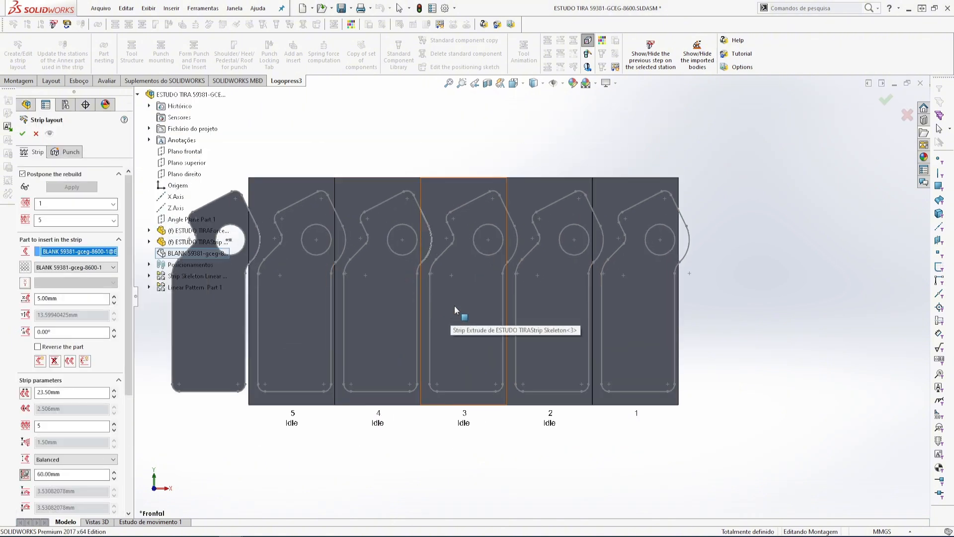
Set the number of stations in the strip to 10 and rebuild the layout.
scroll(462, 274, down, 3)
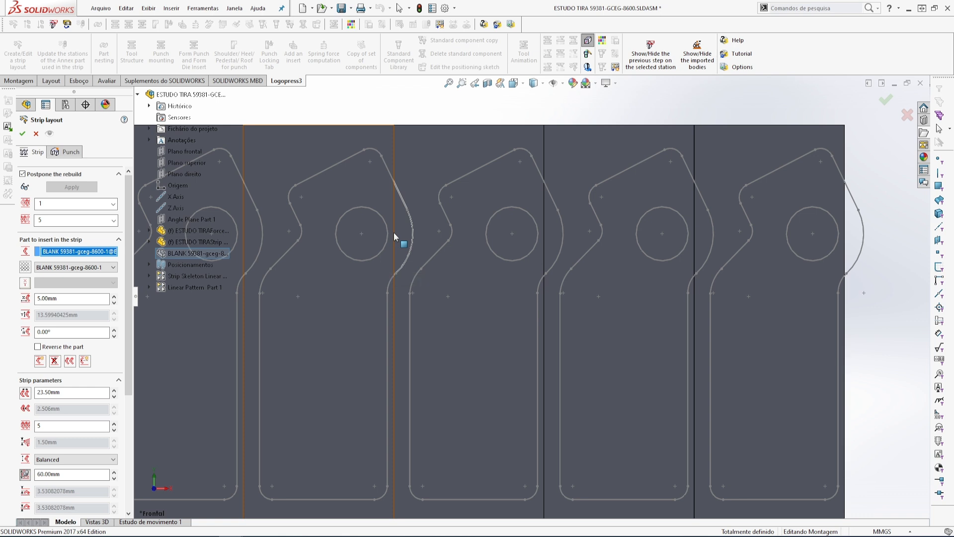
scroll(431, 254, up, 2)
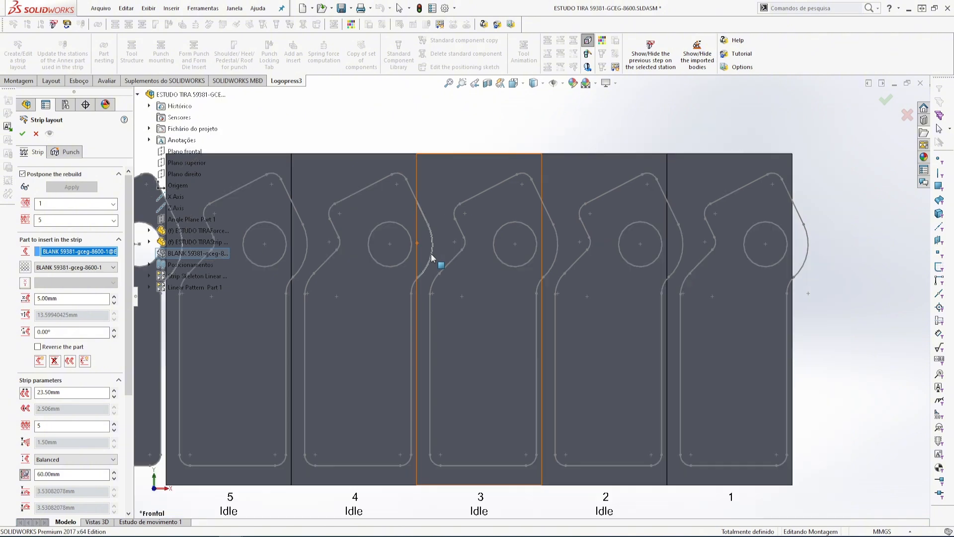
scroll(514, 291, down, 2)
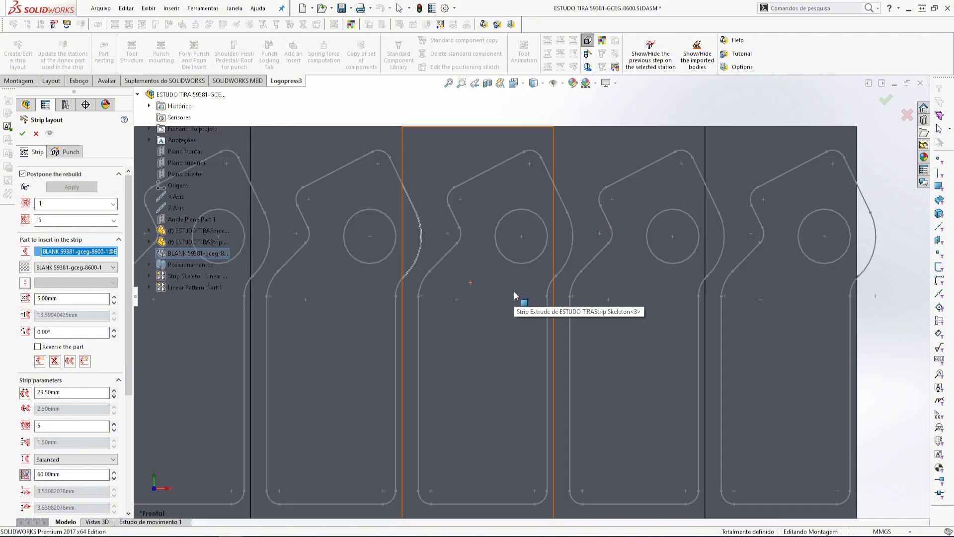
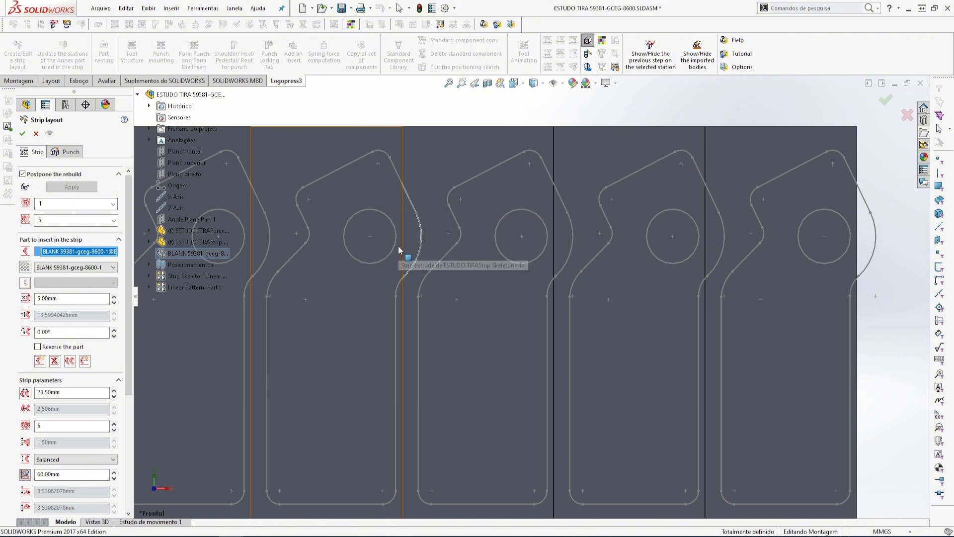
scroll(438, 263, up, 3)
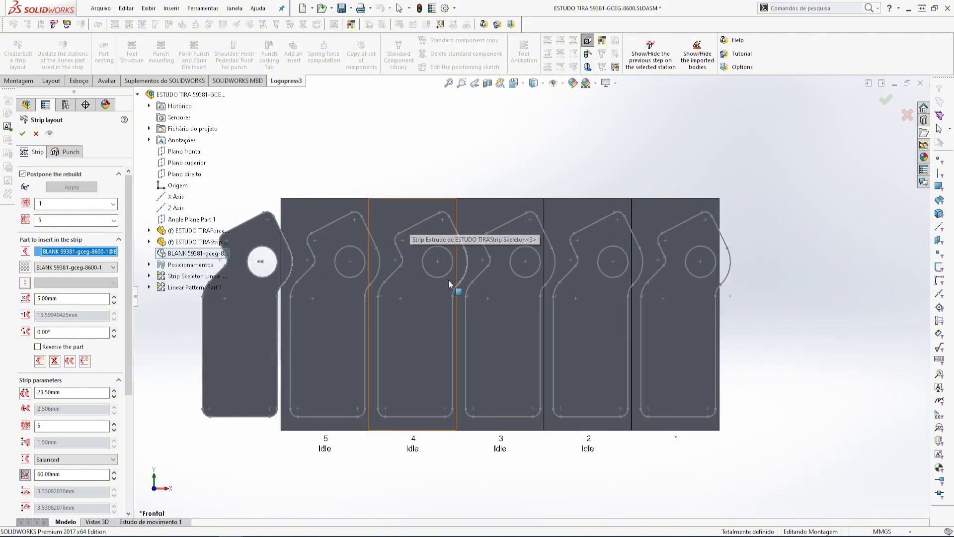
scroll(458, 271, down, 2)
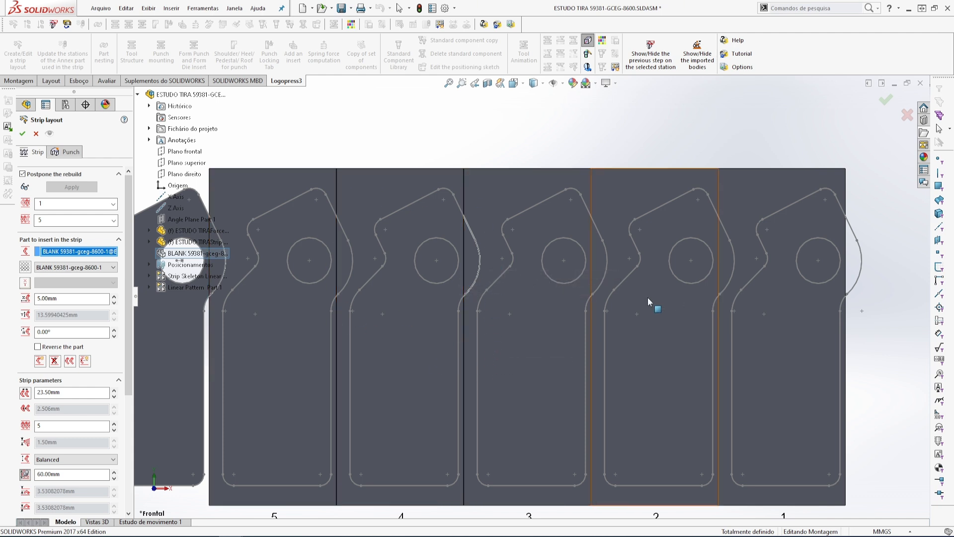
scroll(517, 344, up, 2)
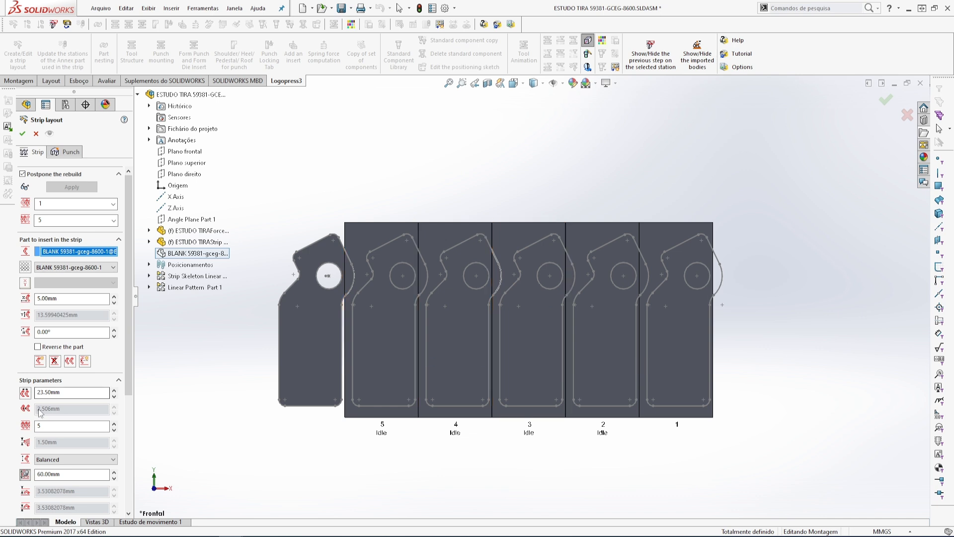
double_click(50, 426)
text(10)
key(Return)
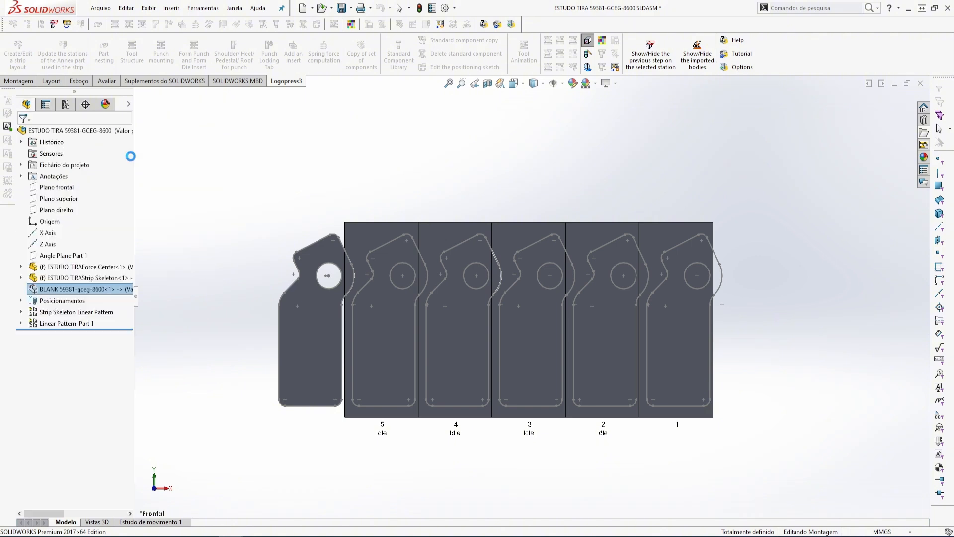
click(22, 133)
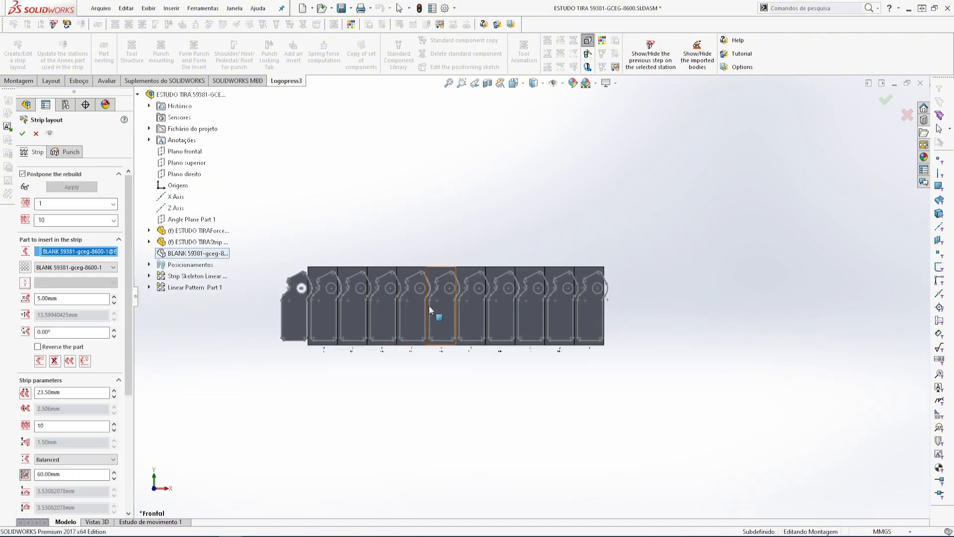
Check the blank outlines along the ten stations and accept the strip layout.
scroll(429, 305, down, 3)
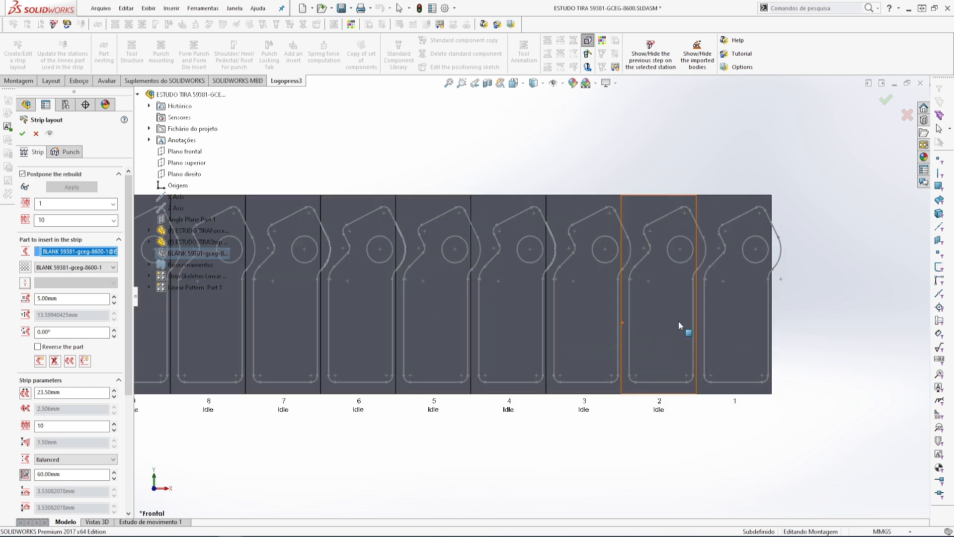
scroll(679, 321, down, 2)
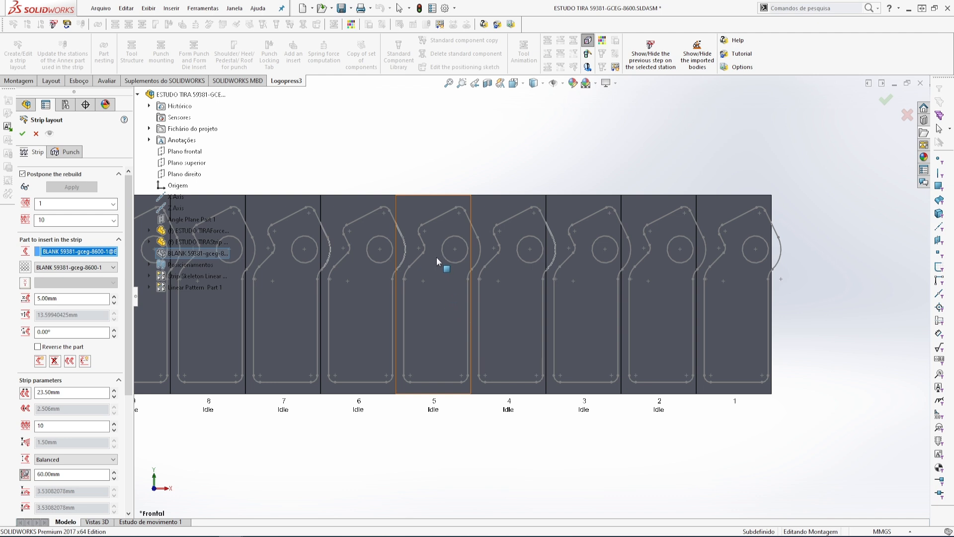
scroll(518, 228, down, 2)
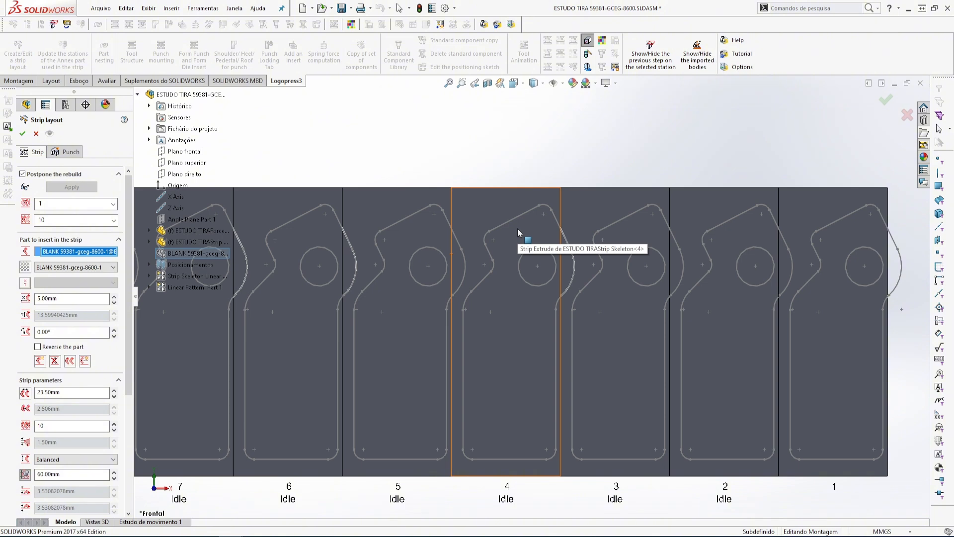
scroll(459, 202, down, 2)
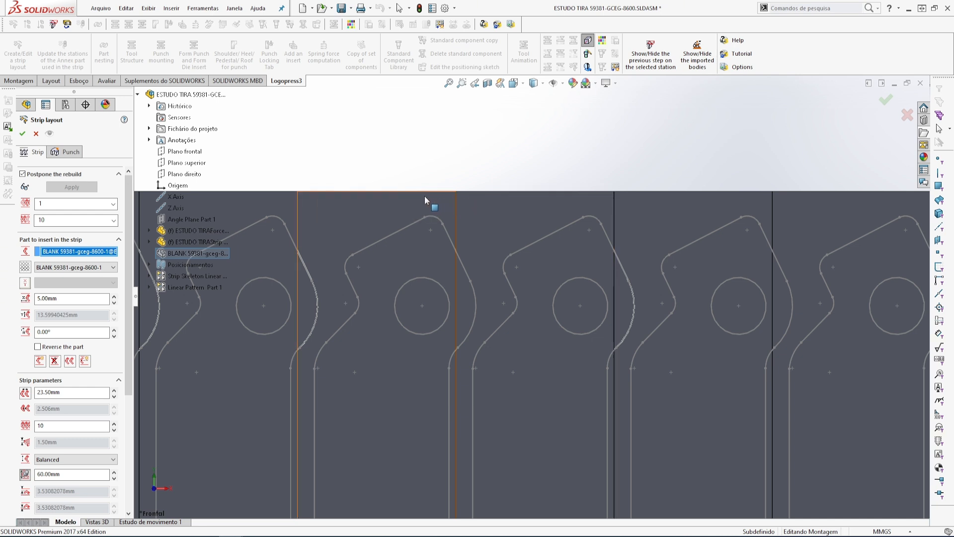
scroll(463, 234, up, 3)
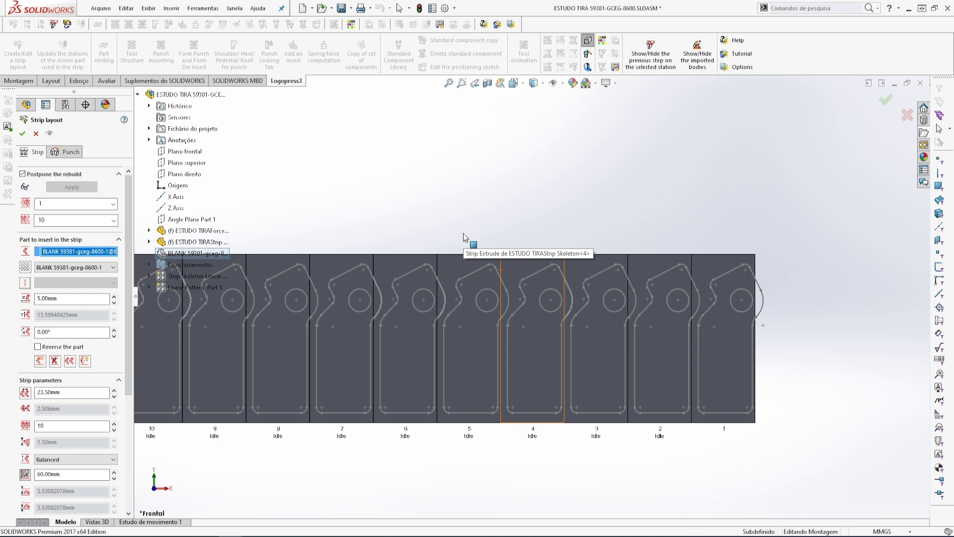
click(22, 133)
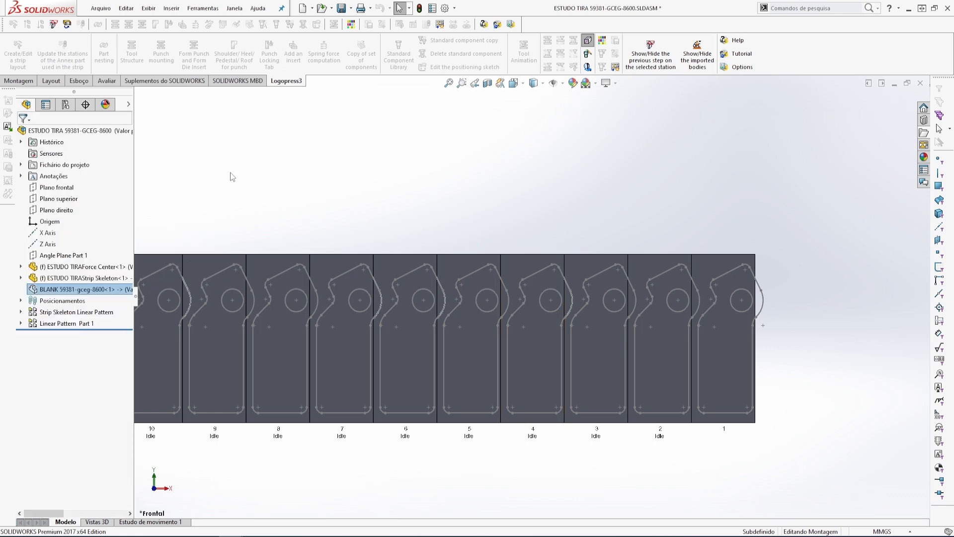
click(554, 359)
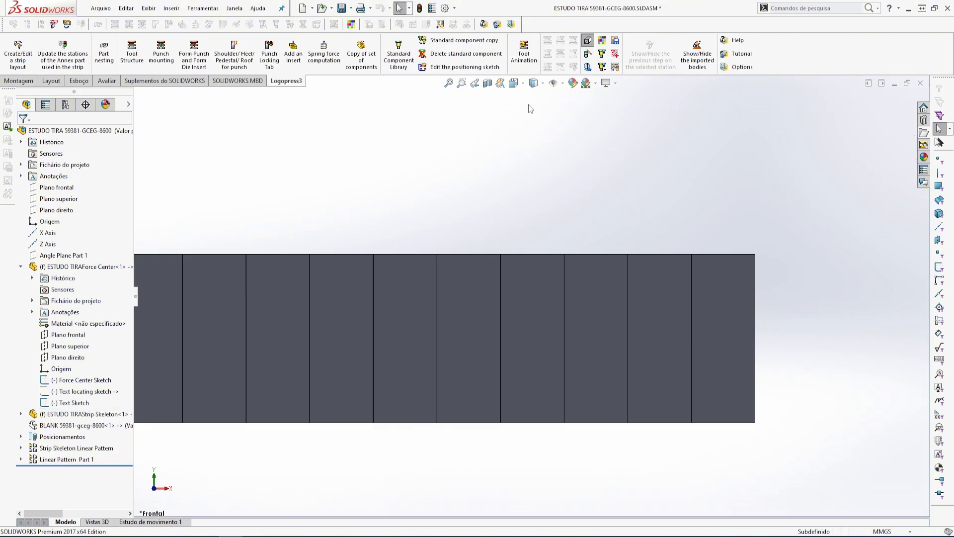
Examine the components contained in the strip skeleton linear pattern and in the linear pattern of the part.
click(20, 448)
scroll(20, 447, down, 1)
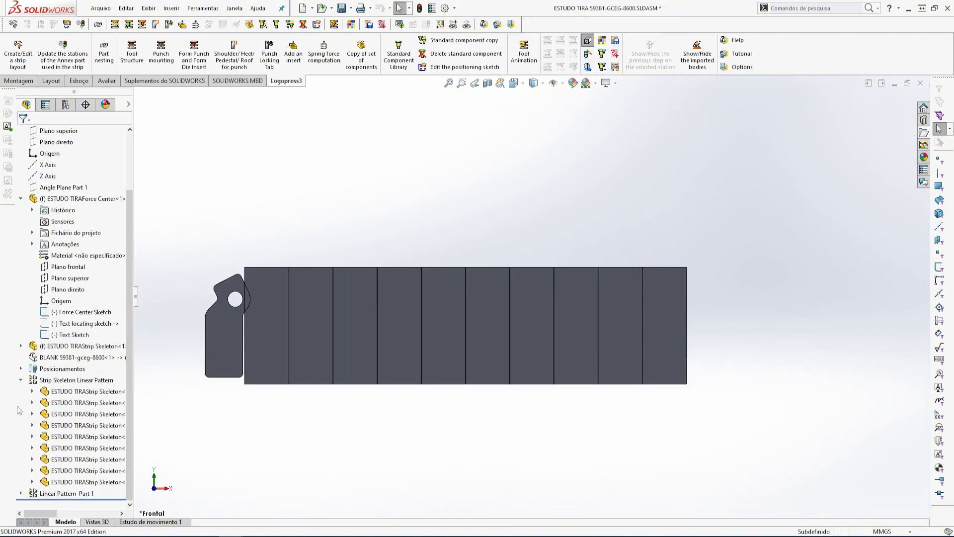
click(21, 380)
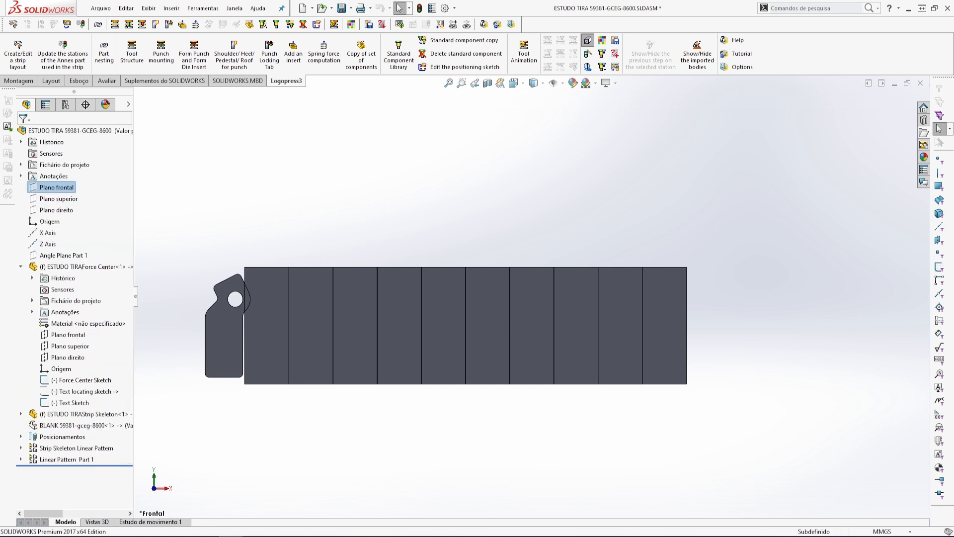
click(21, 459)
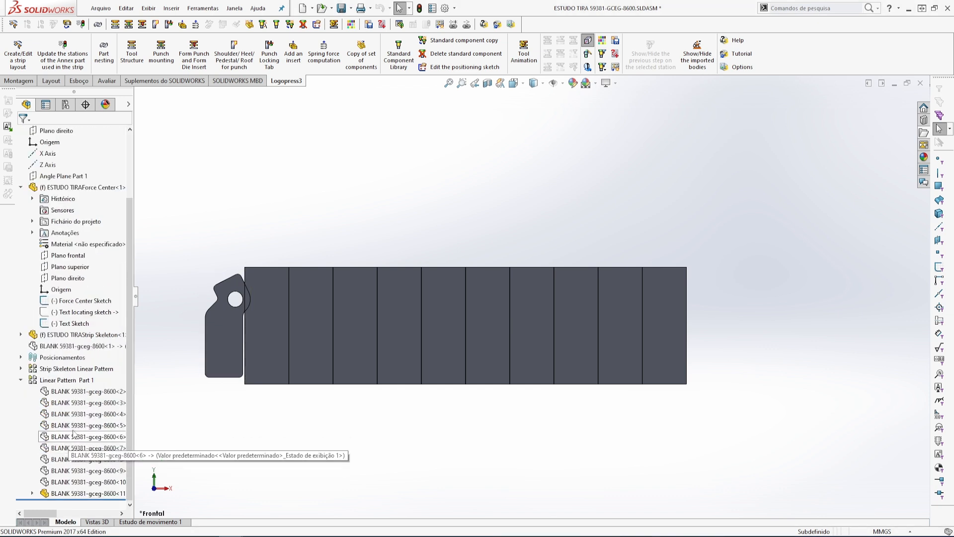
Show the hidden blank copies 2 to 10 in the part's linear pattern and save the assembly.
click(73, 392)
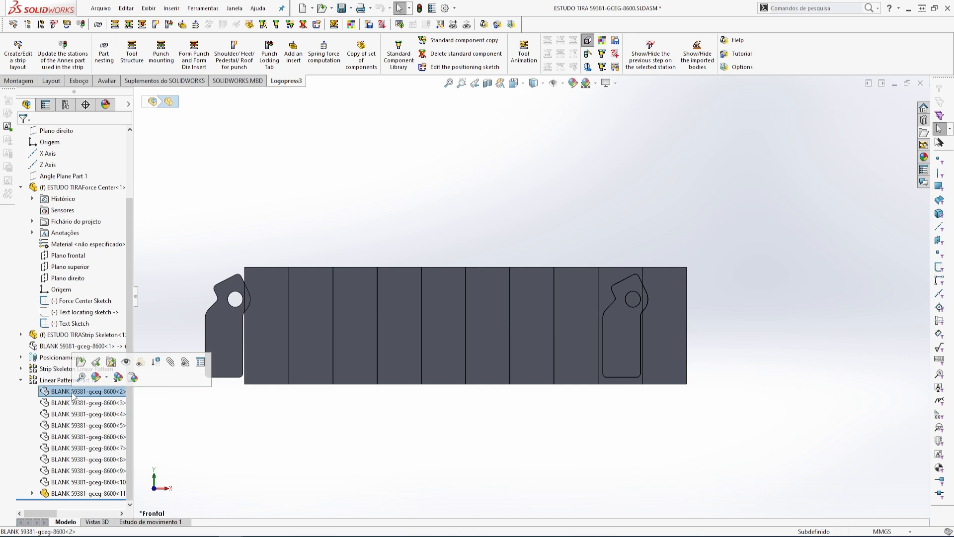
shift+click(75, 483)
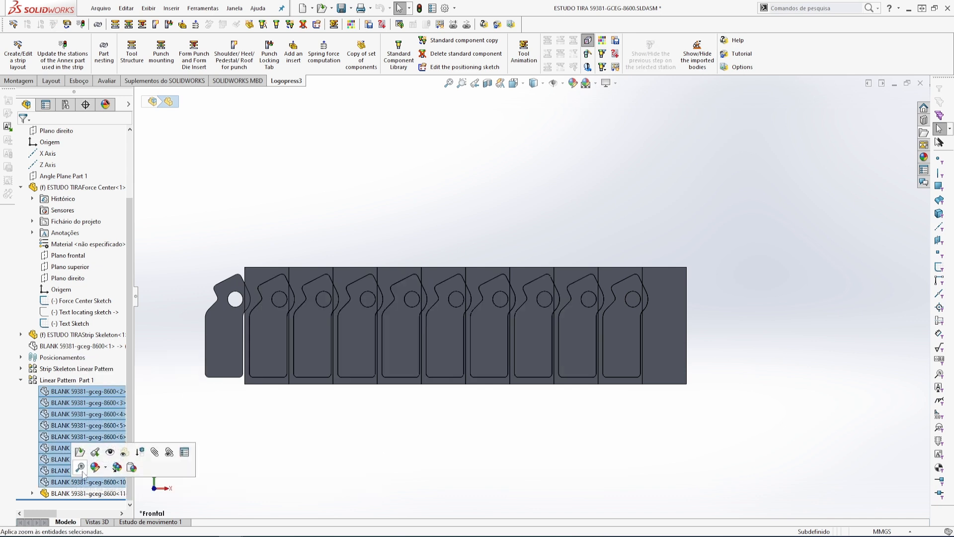
click(109, 453)
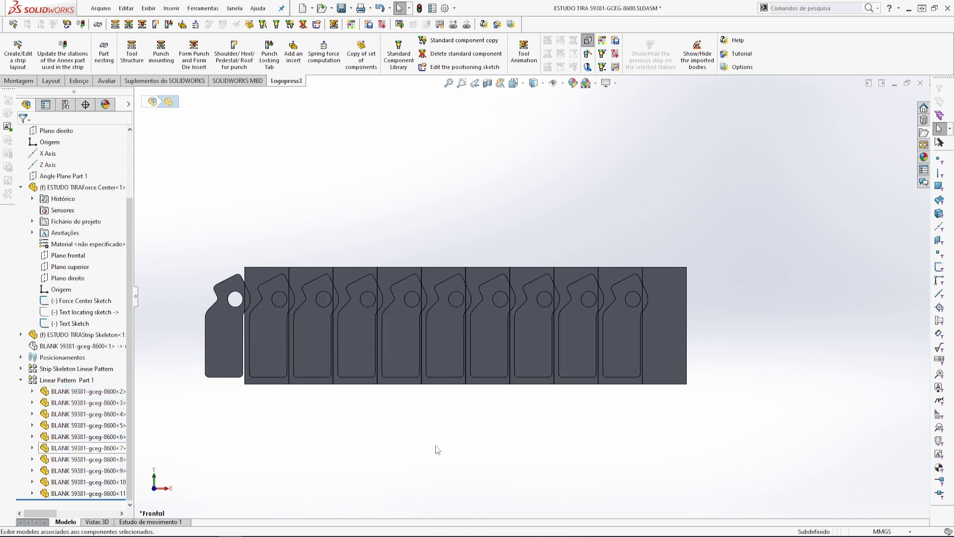
scroll(533, 335, down, 2)
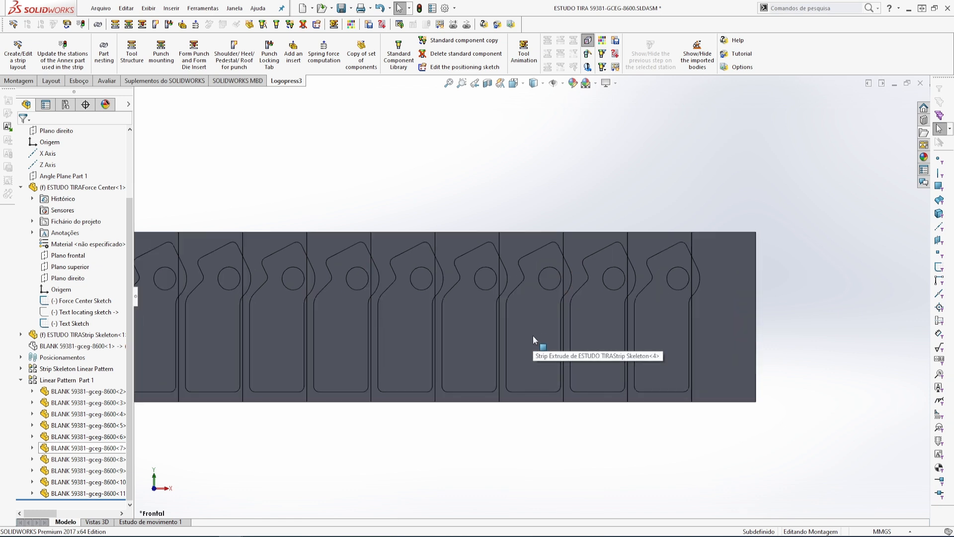
scroll(575, 281, up, 1)
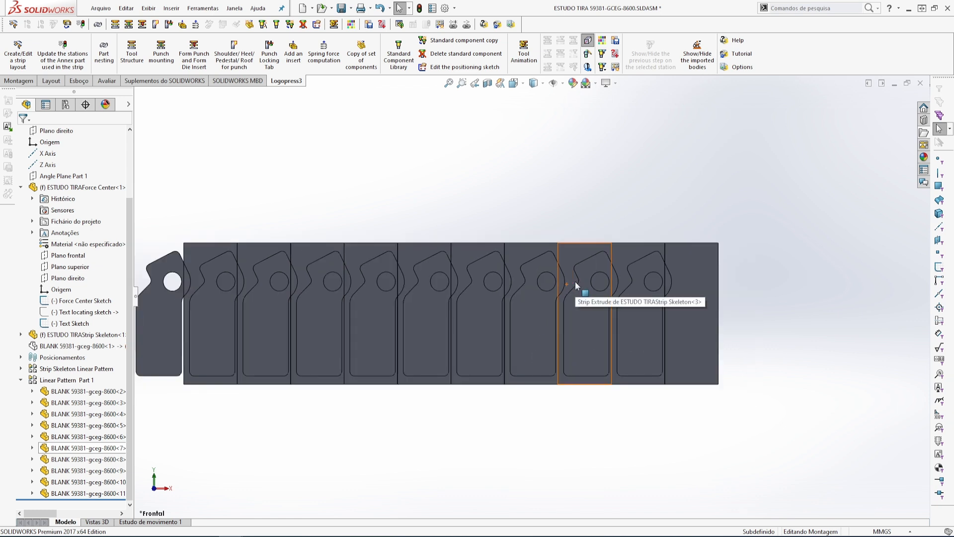
click(341, 8)
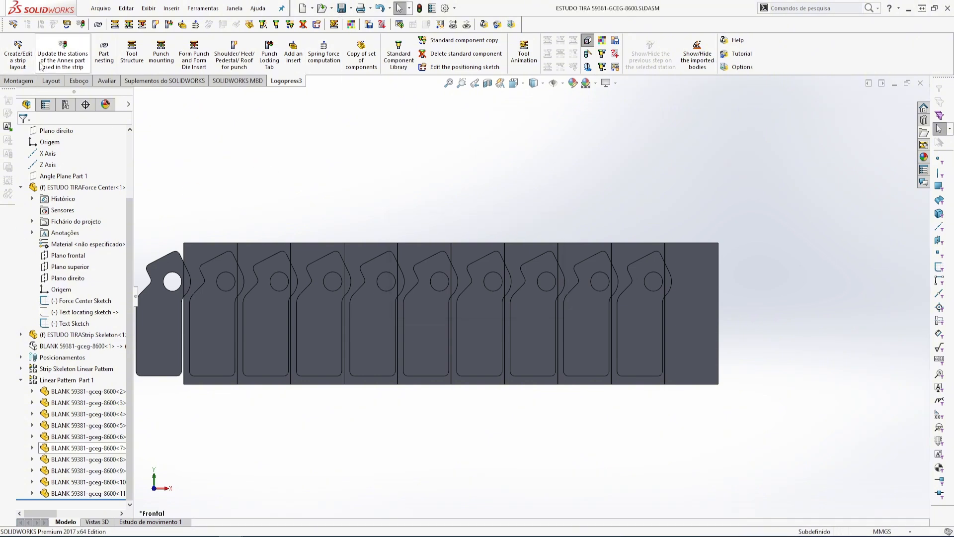
Open the existing strip layout for editing.
click(24, 57)
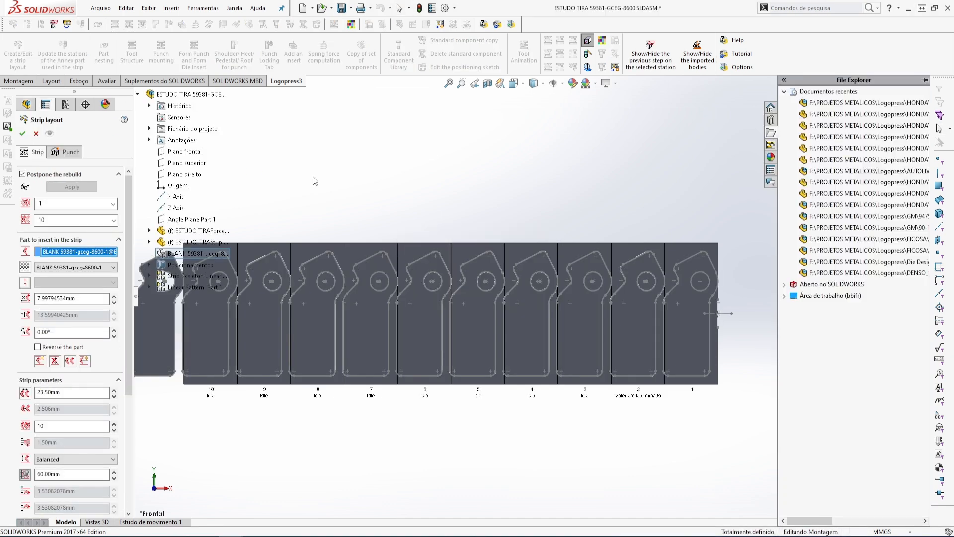
Create a sketched punch for the strip by converting the circular hole edge at station 5 into its sketch.
click(68, 155)
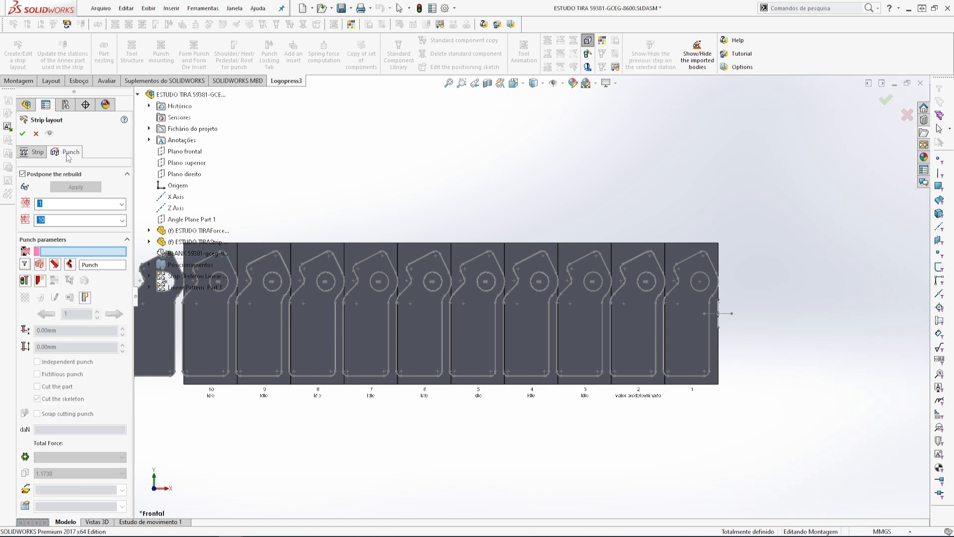
click(40, 268)
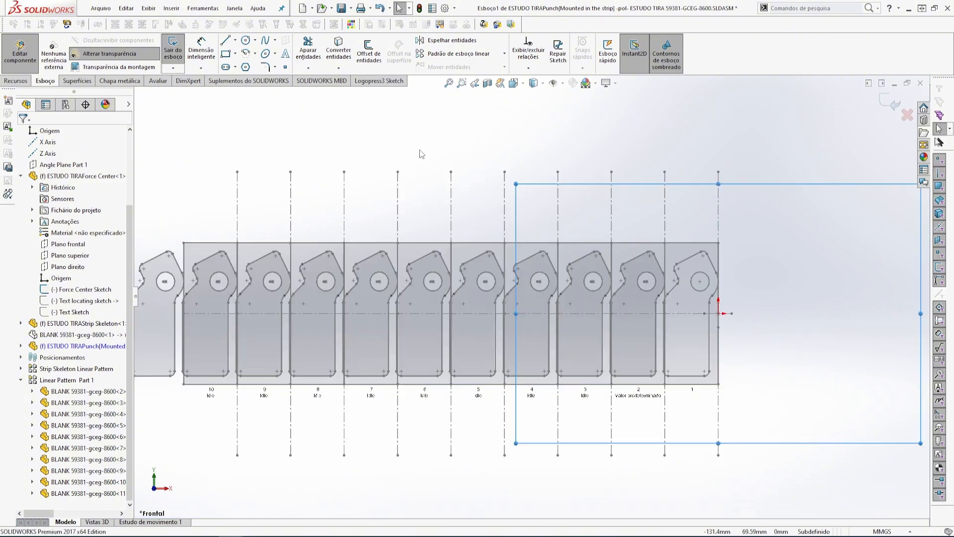
scroll(550, 362, down, 2)
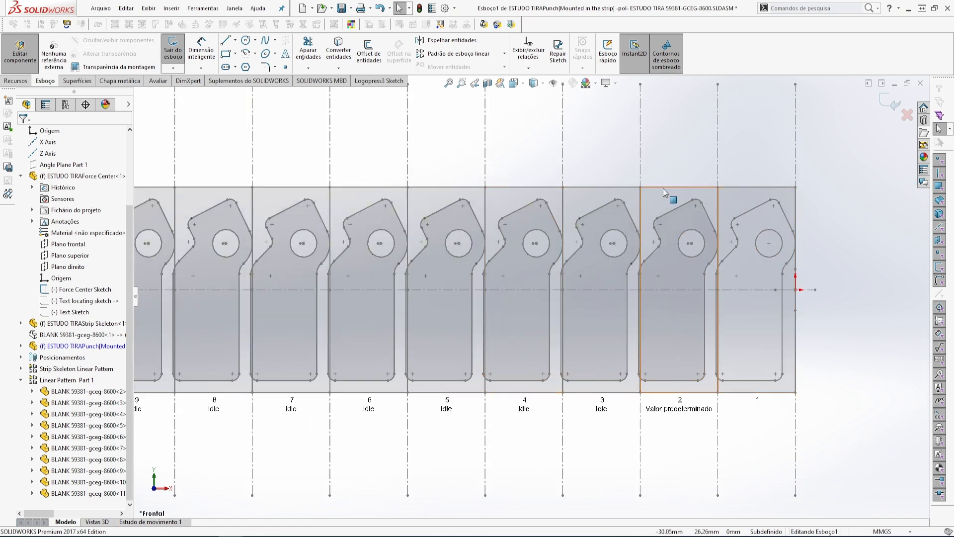
scroll(514, 245, down, 2)
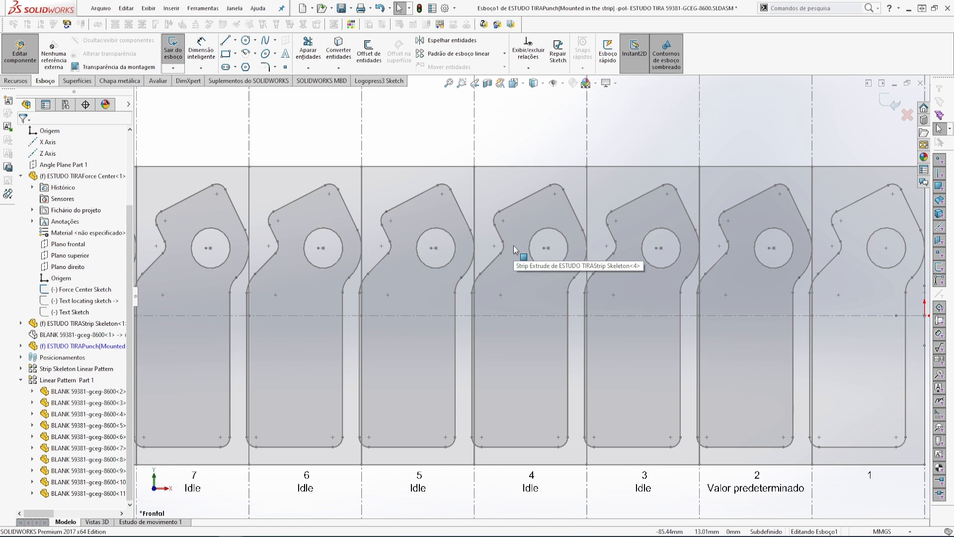
scroll(514, 246, up, 4)
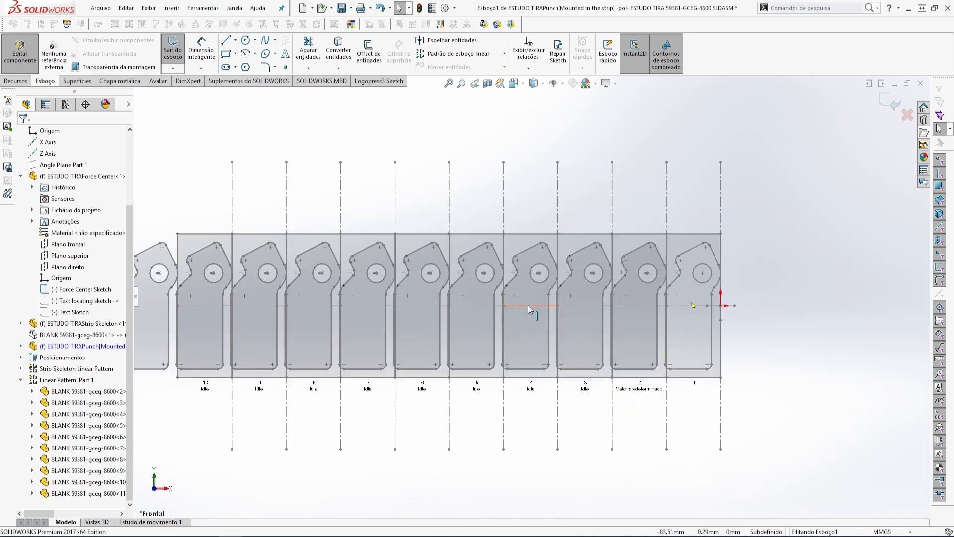
scroll(515, 298, down, 1)
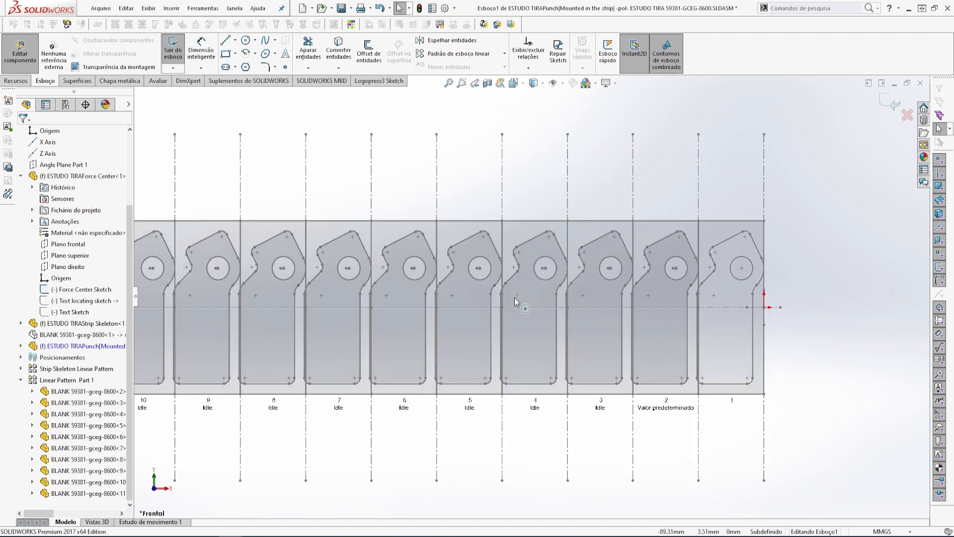
scroll(515, 297, up, 1)
scroll(509, 294, down, 6)
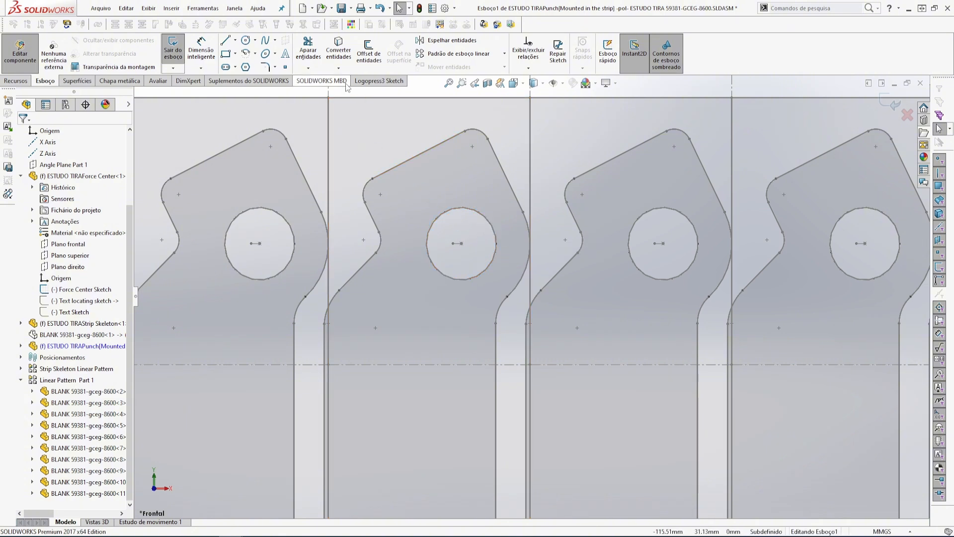
click(339, 49)
click(466, 214)
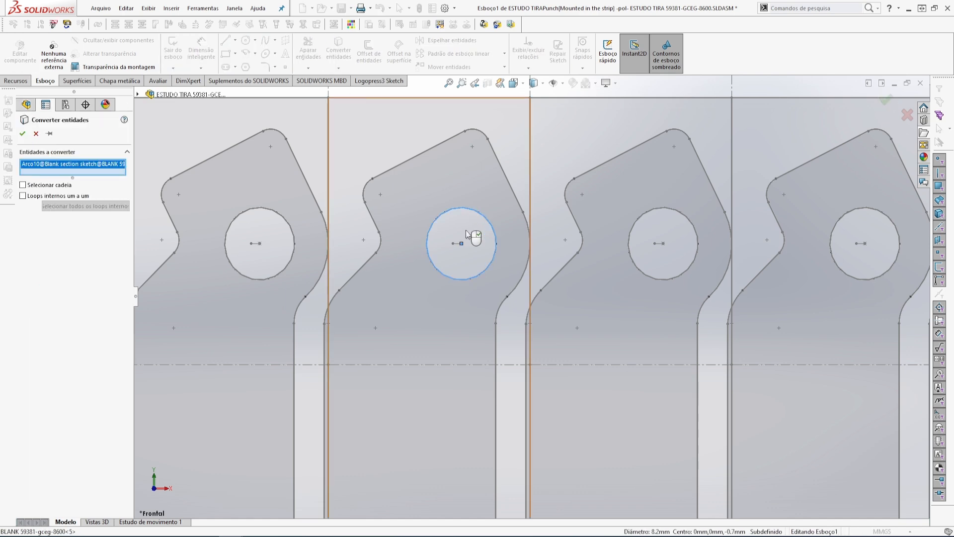
scroll(467, 251, up, 2)
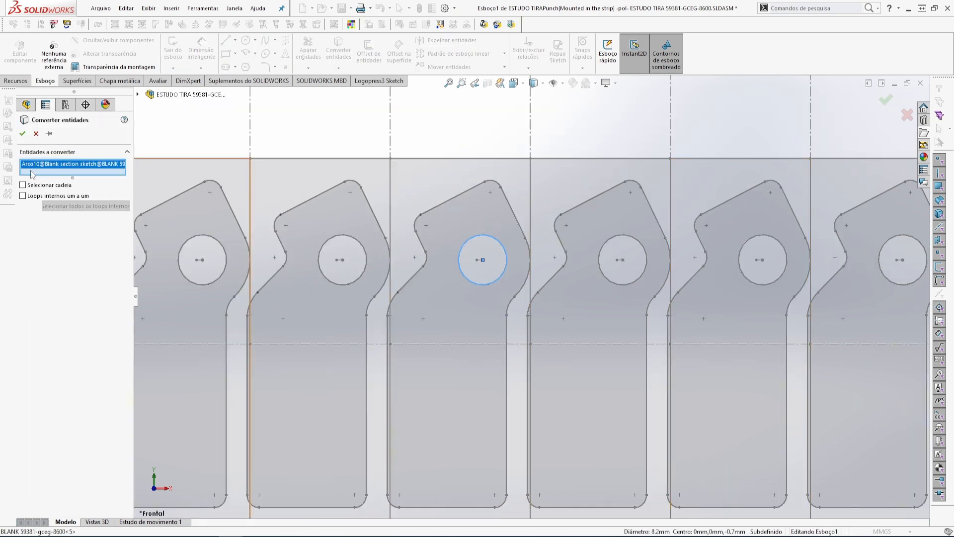
click(22, 134)
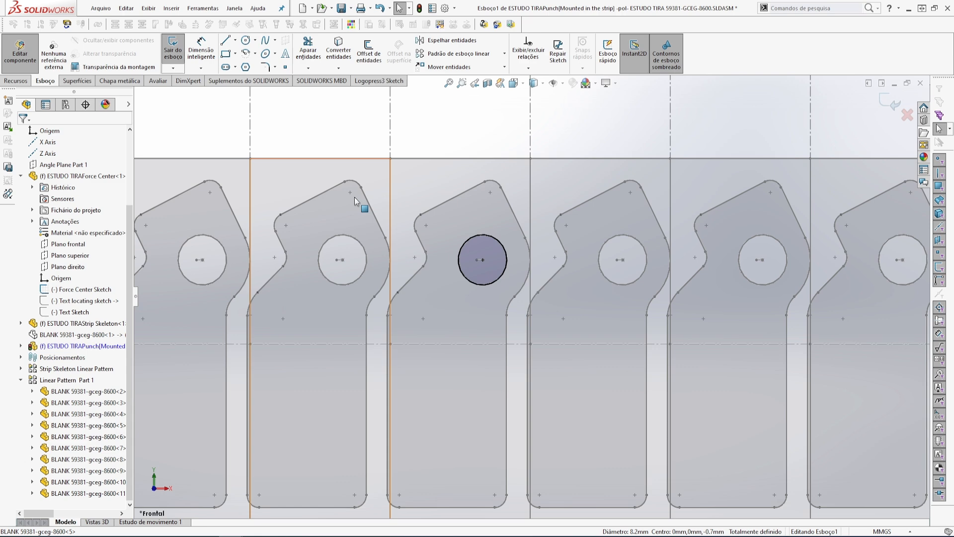
click(889, 103)
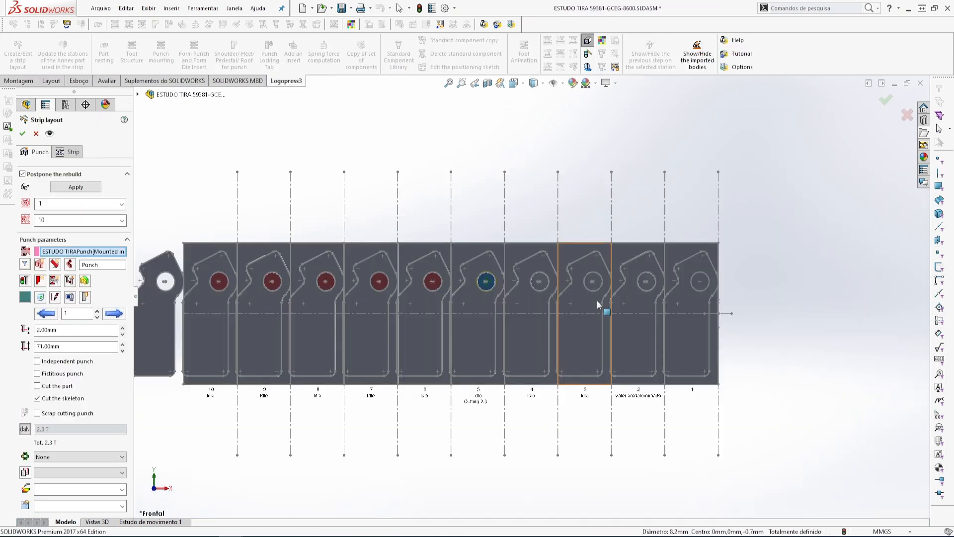
Inspect the new punch body in 3D, return to the front view and save the assembly.
middle_drag(597, 301, 512, 298)
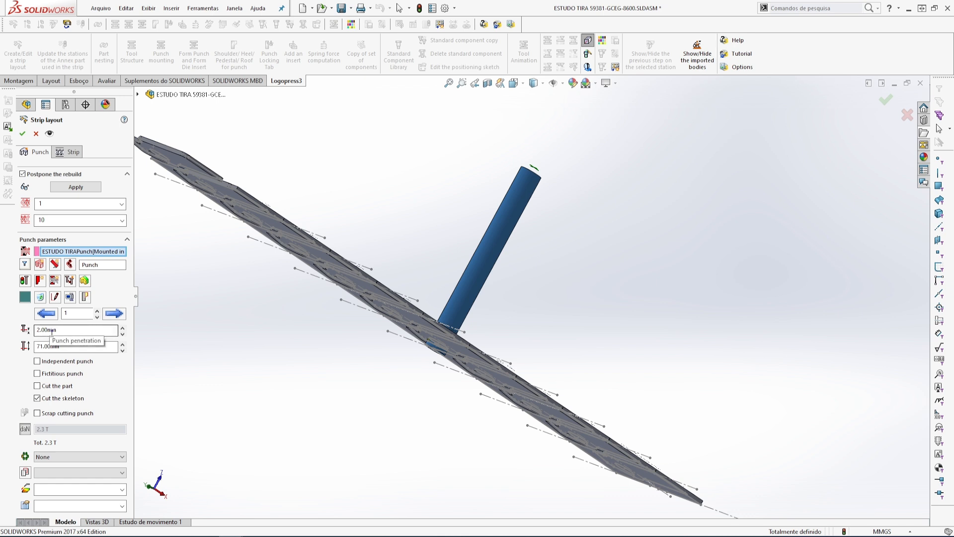
middle_drag(436, 360, 422, 369)
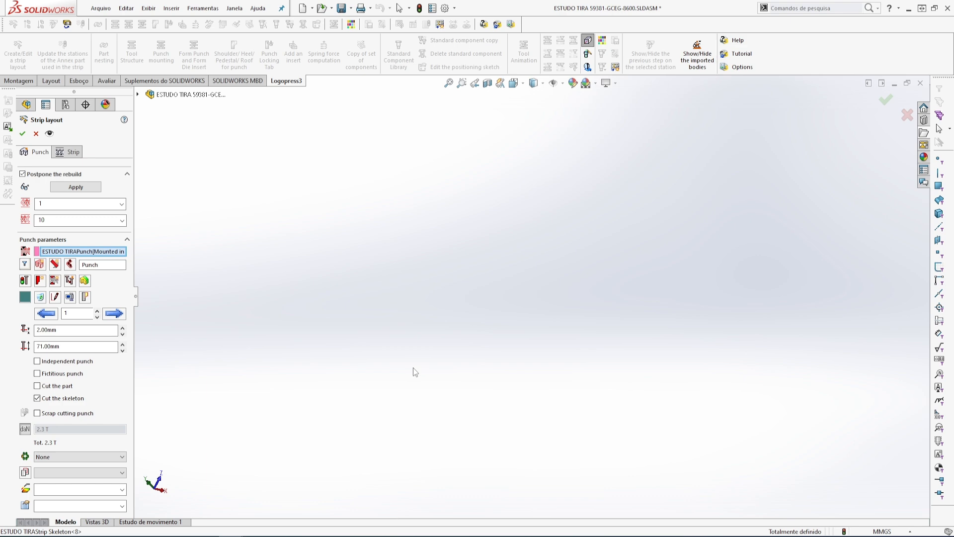
key(space)
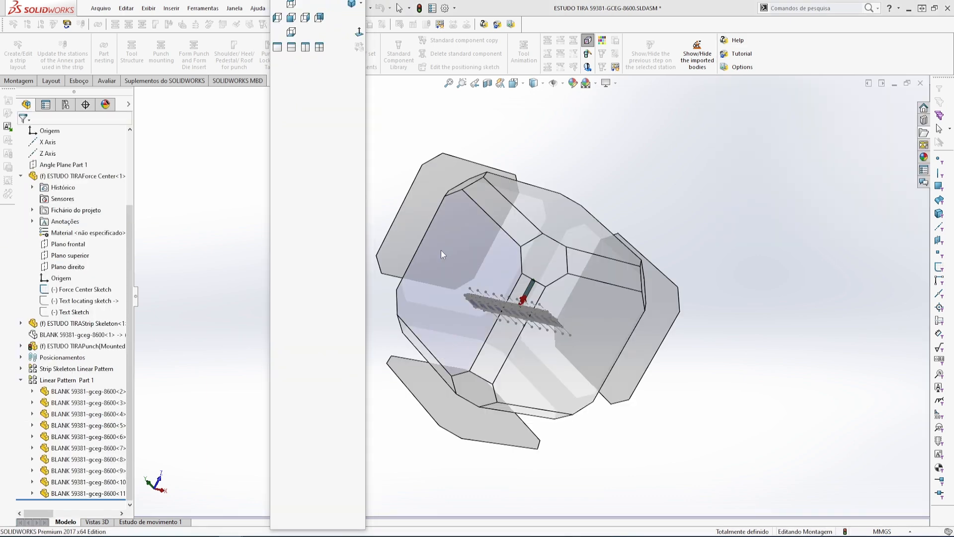
click(294, 19)
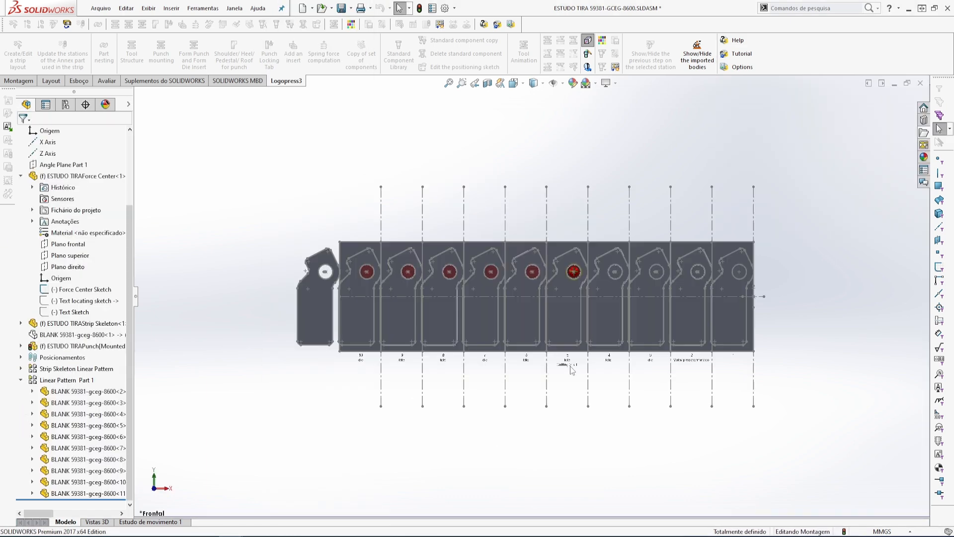
scroll(601, 338, down, 3)
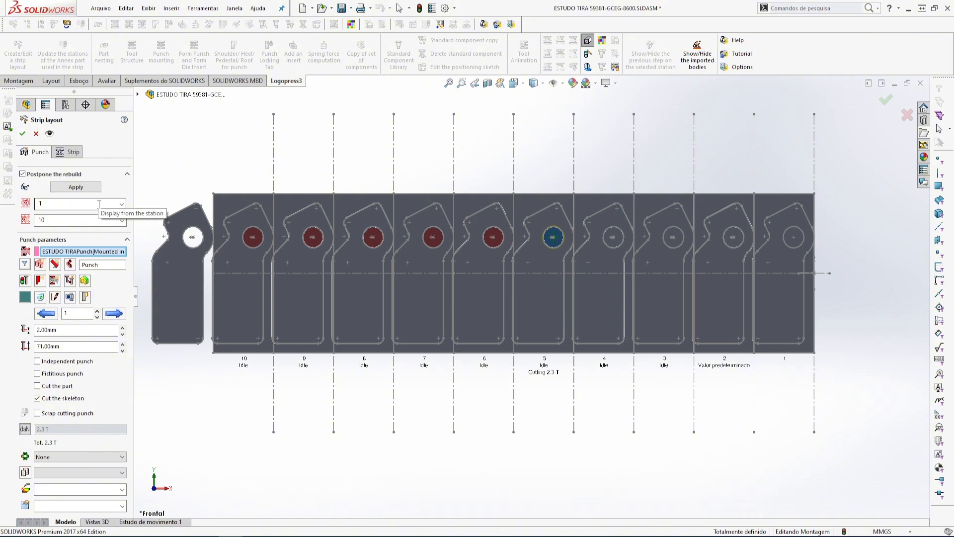
click(351, 8)
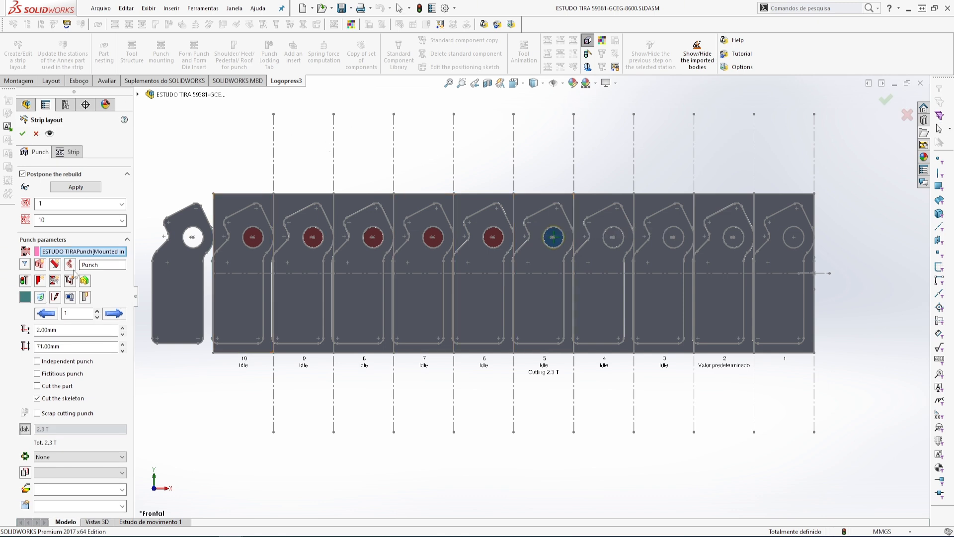
Examine the punch at station 5 and the holes it produces in the following stations up to 10.
scroll(536, 249, down, 3)
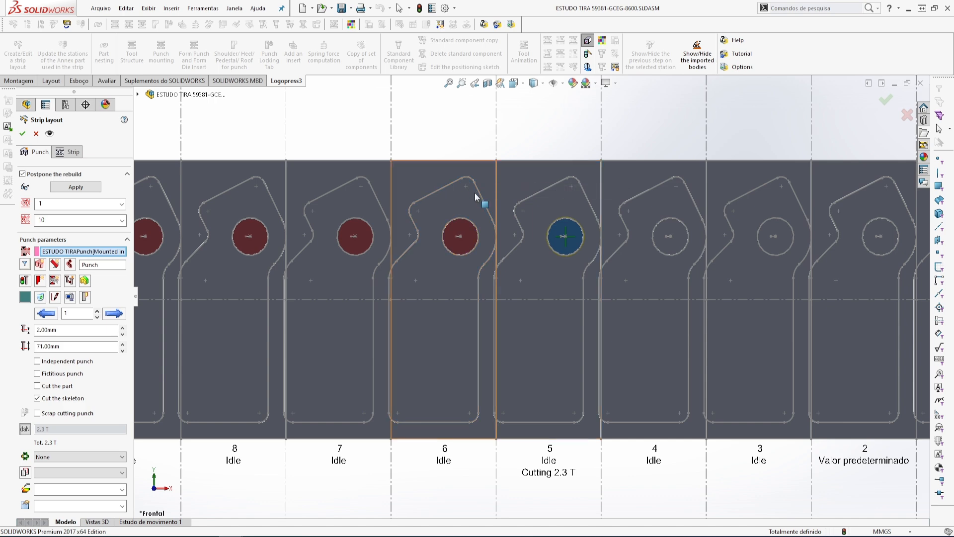
scroll(482, 278, up, 1)
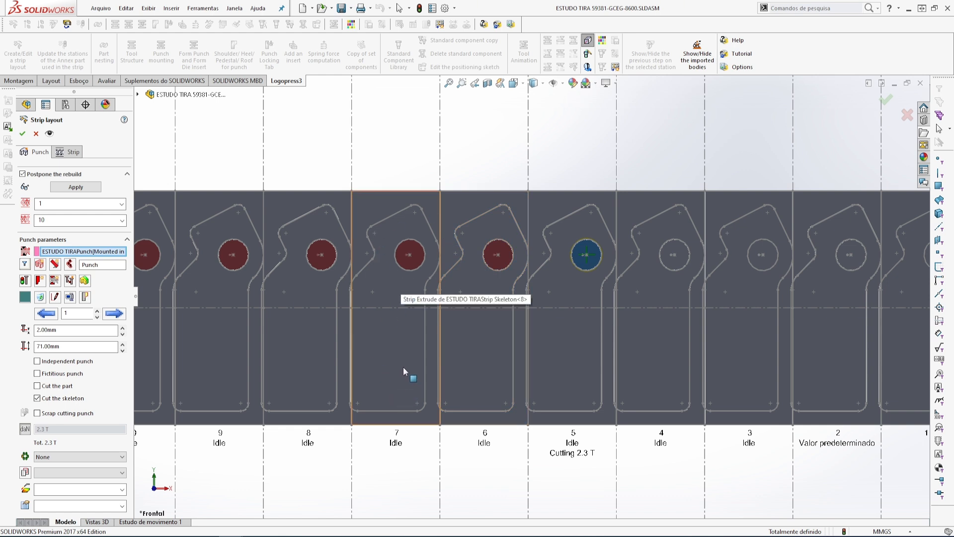
scroll(395, 336, down, 2)
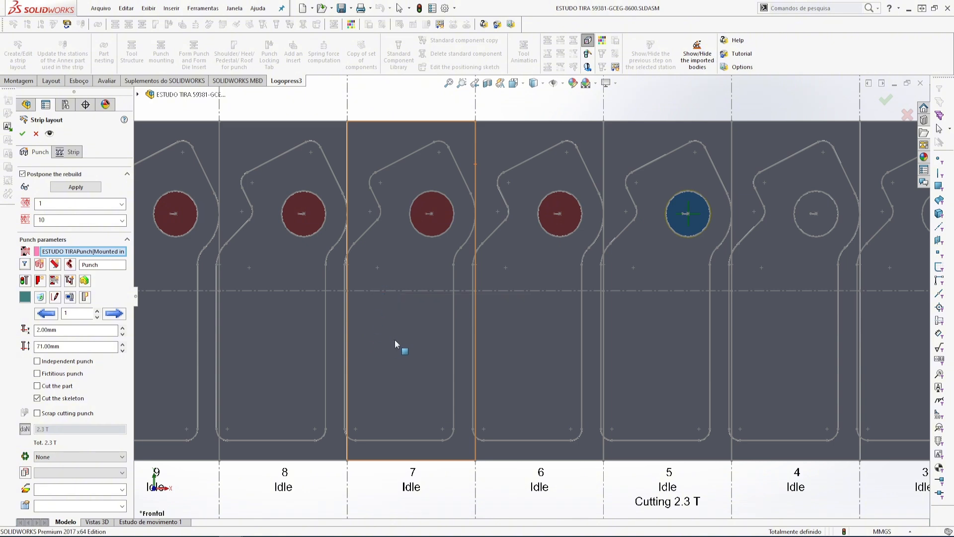
scroll(395, 339, up, 3)
scroll(456, 333, down, 3)
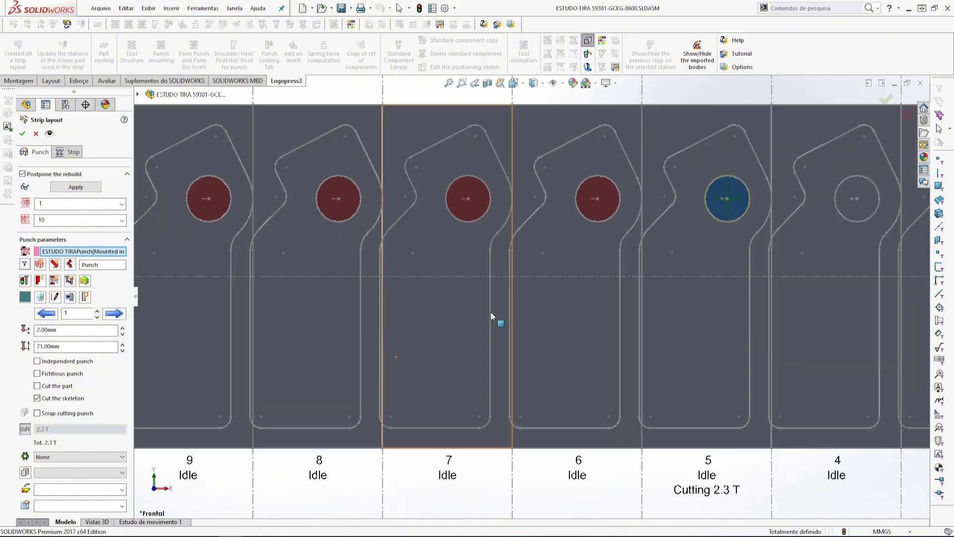
scroll(490, 312, up, 1)
scroll(426, 323, up, 2)
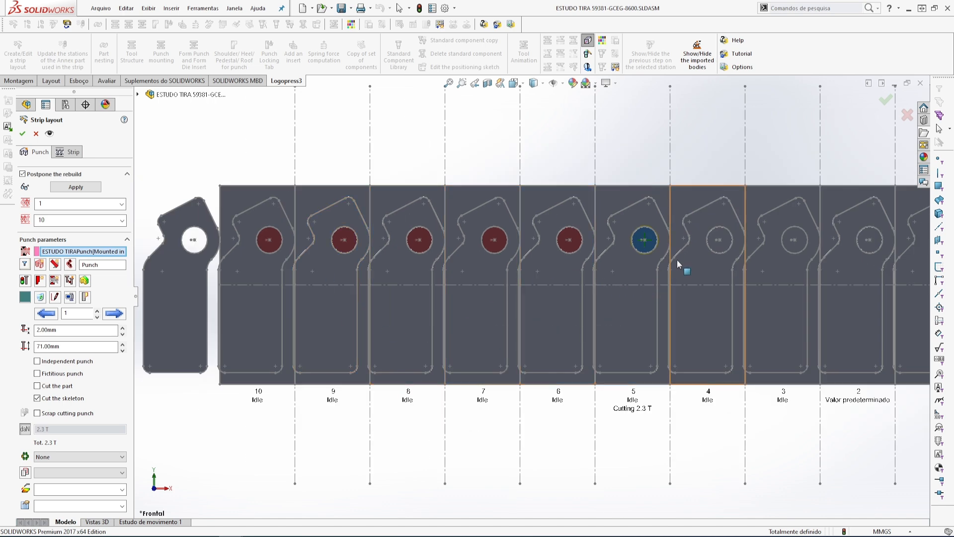
scroll(792, 248, down, 2)
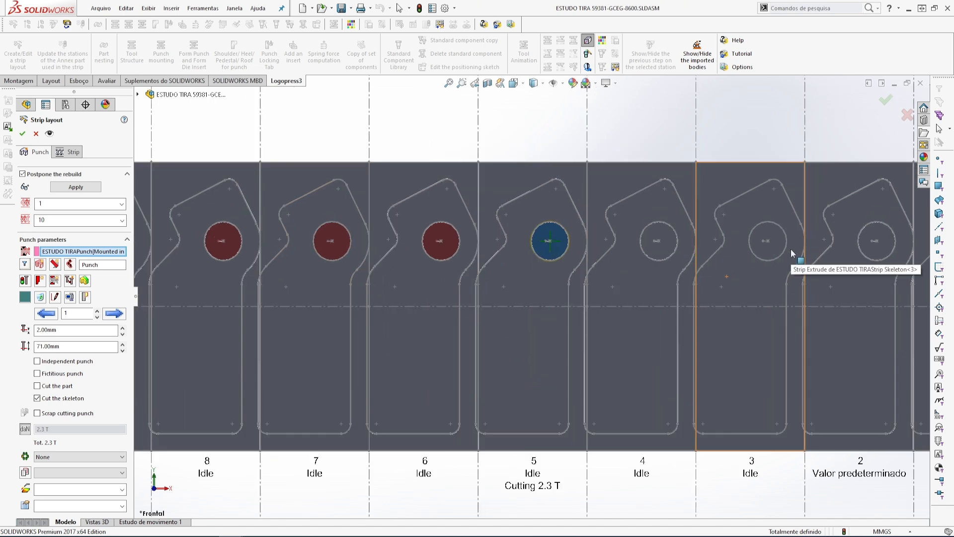
scroll(706, 247, down, 2)
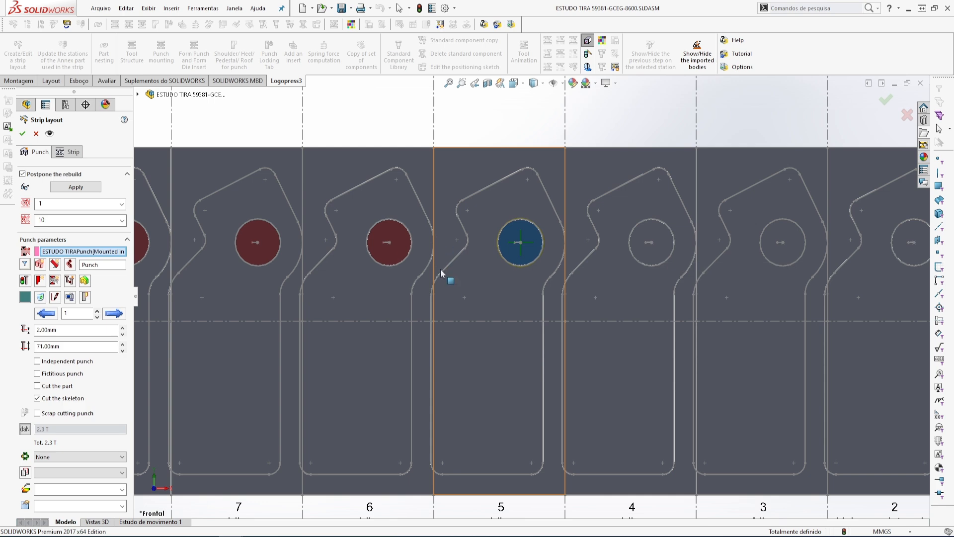
scroll(503, 282, up, 4)
scroll(464, 306, down, 3)
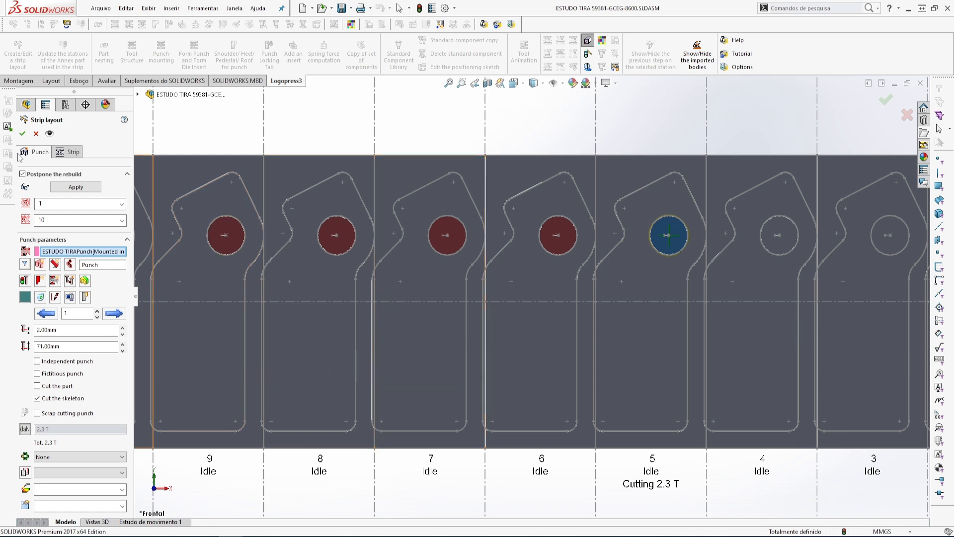
Accept the strip layout with the new punch, applying the postponed rebuild and updating the strip information.
click(23, 134)
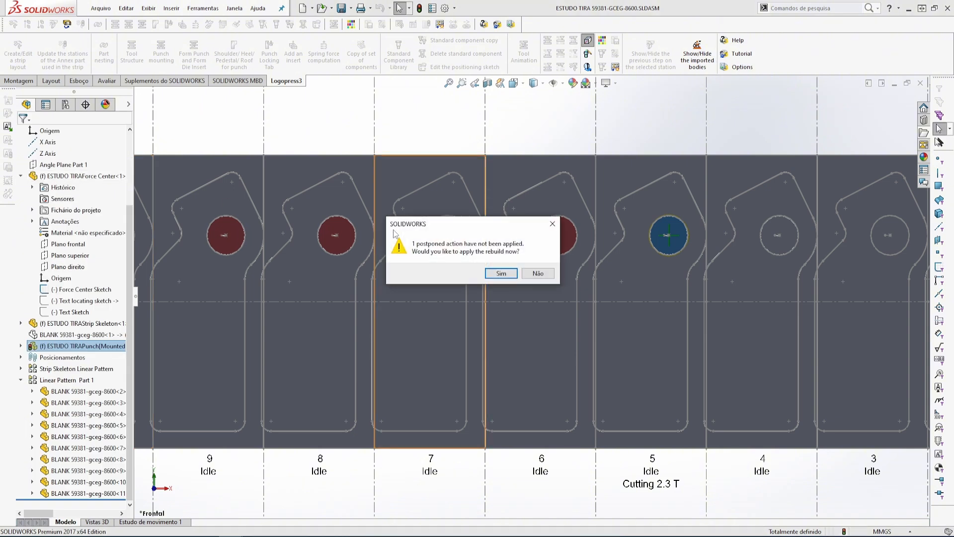
click(501, 275)
click(554, 358)
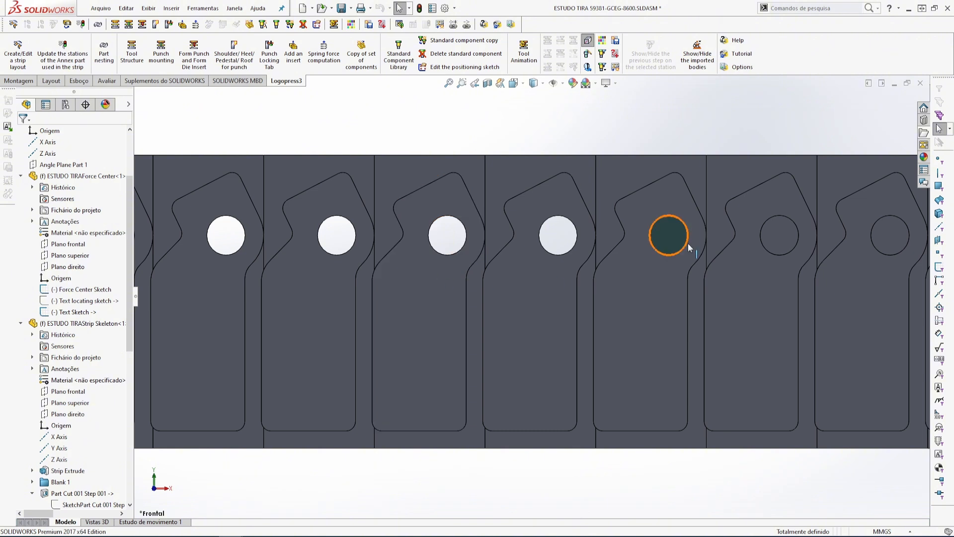
scroll(688, 245, up, 2)
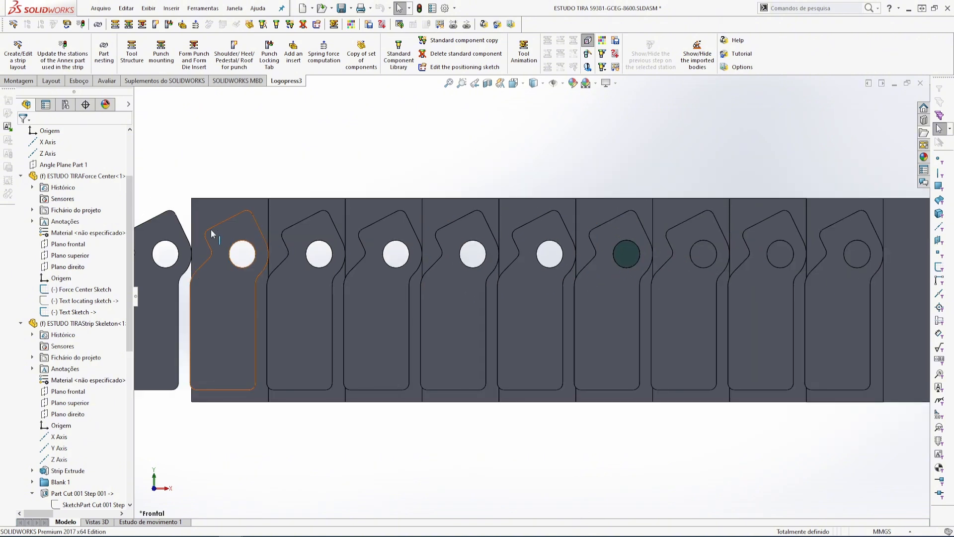
Reopen the strip layout for editing and set the blank's horizontal offset in the strip to 5 mm.
click(18, 51)
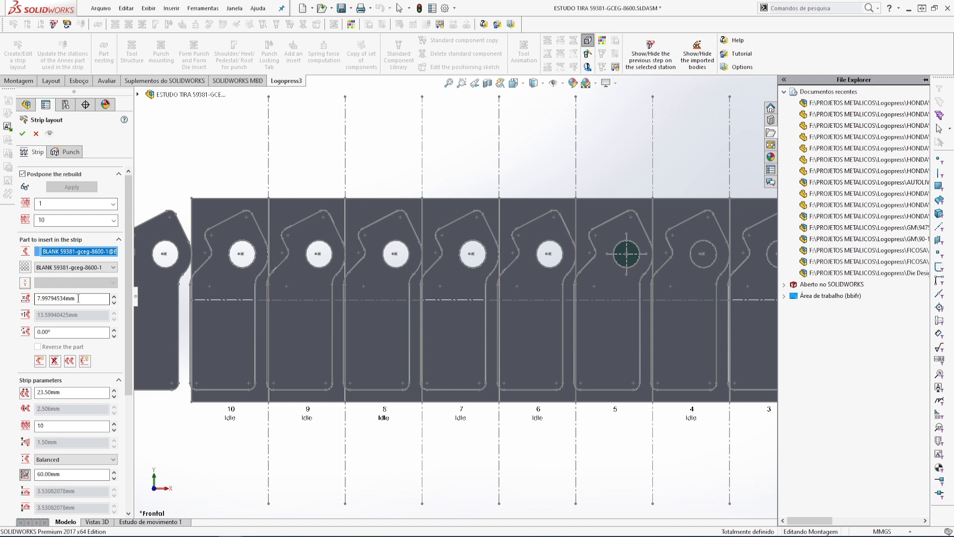
double_click(78, 298)
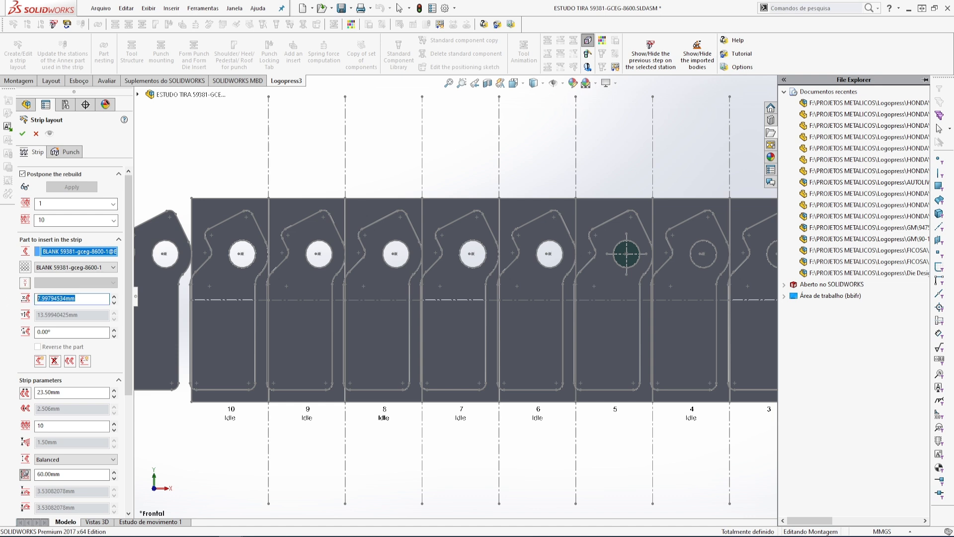
text(5)
click(391, 151)
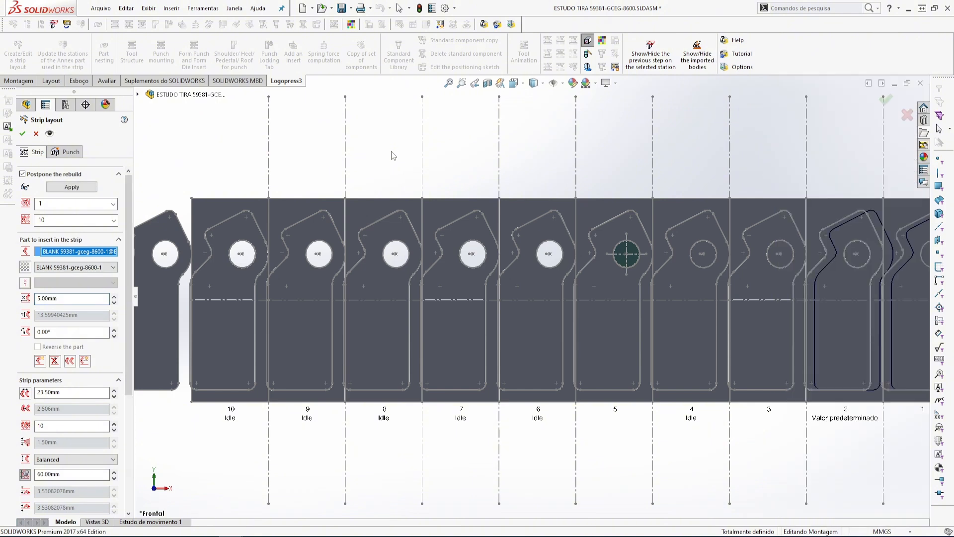
scroll(388, 254, up, 4)
scroll(744, 315, down, 5)
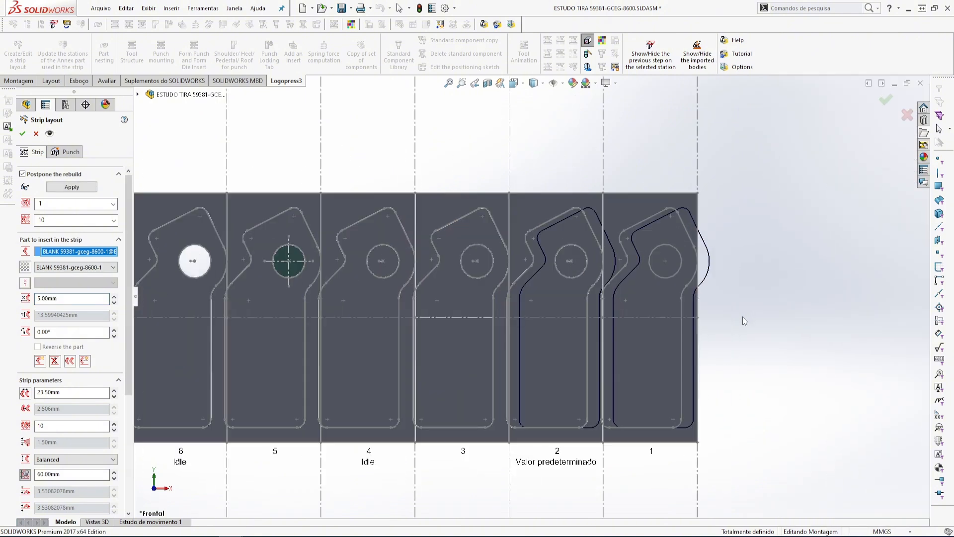
Accept the shifted blank position with a rebuild and strip information update, and save the assembly.
click(22, 133)
click(499, 274)
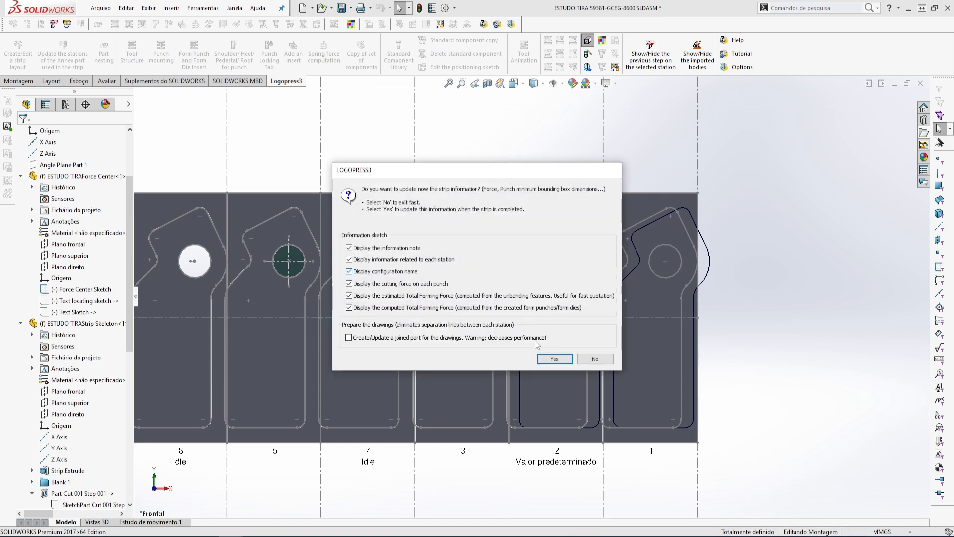
click(550, 355)
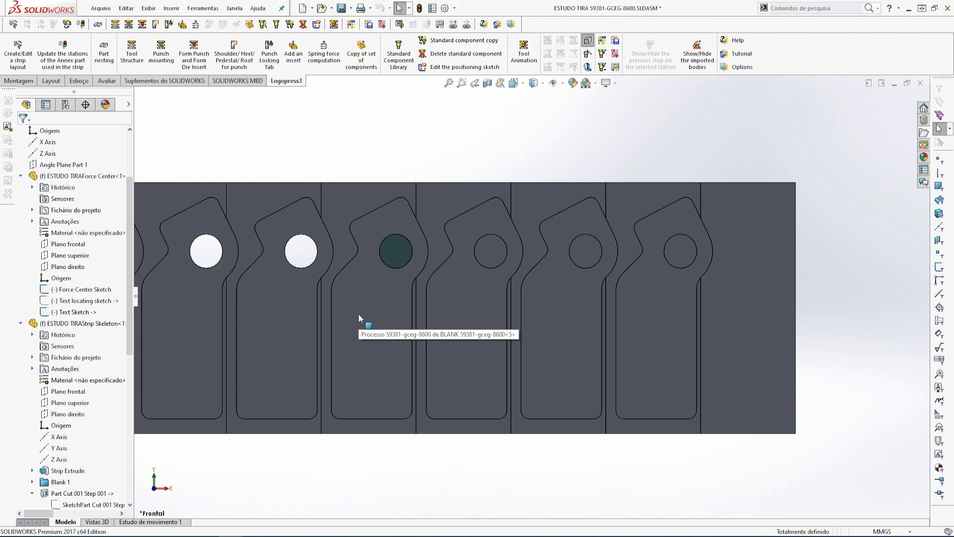
click(342, 8)
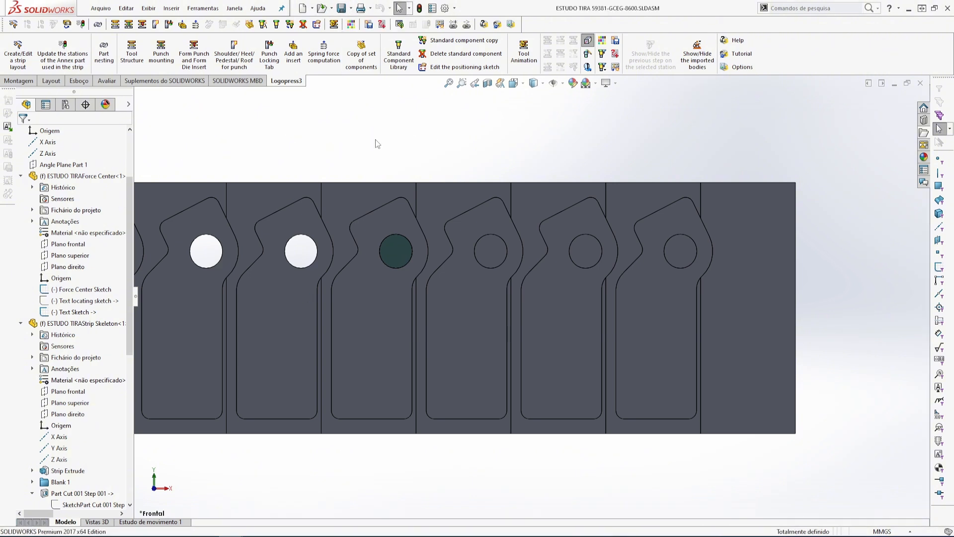
scroll(412, 322, down, 3)
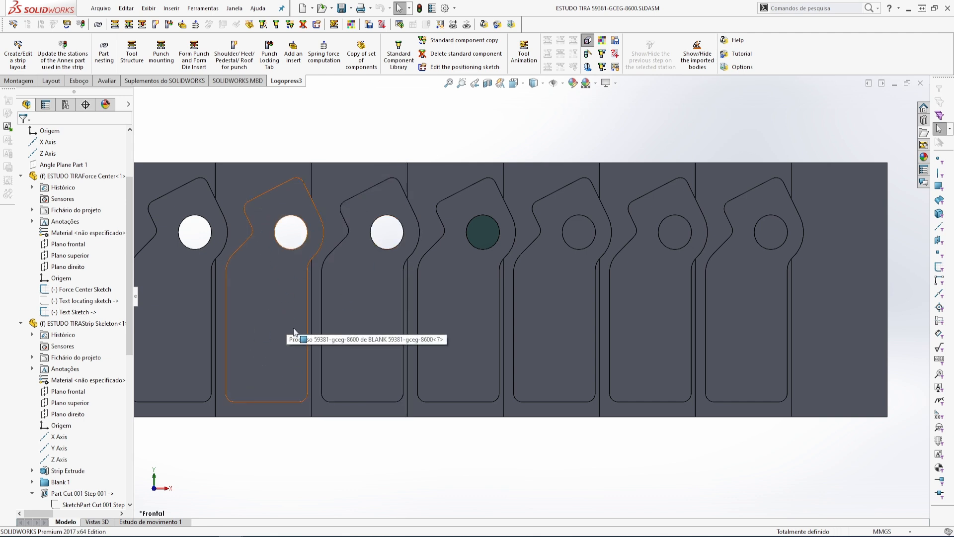
scroll(293, 332, up, 3)
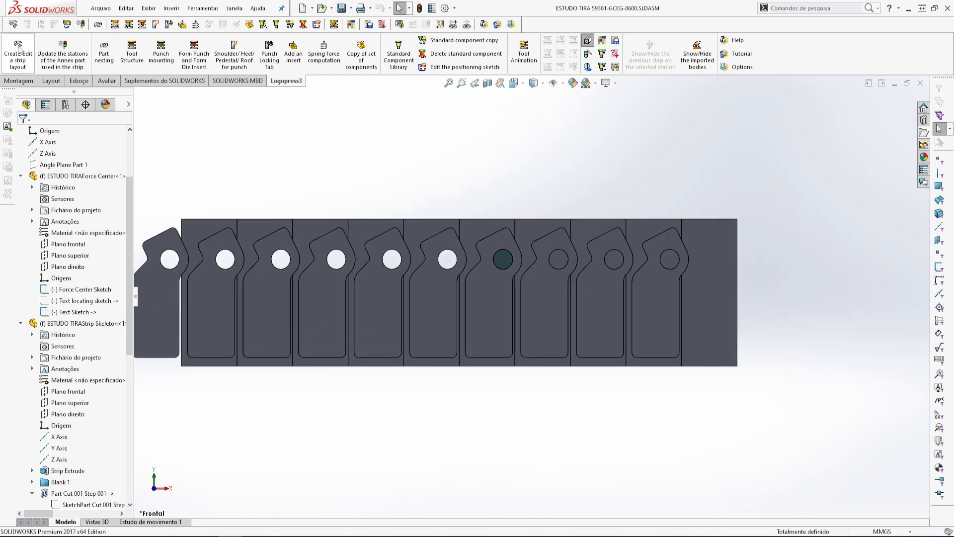
click(19, 50)
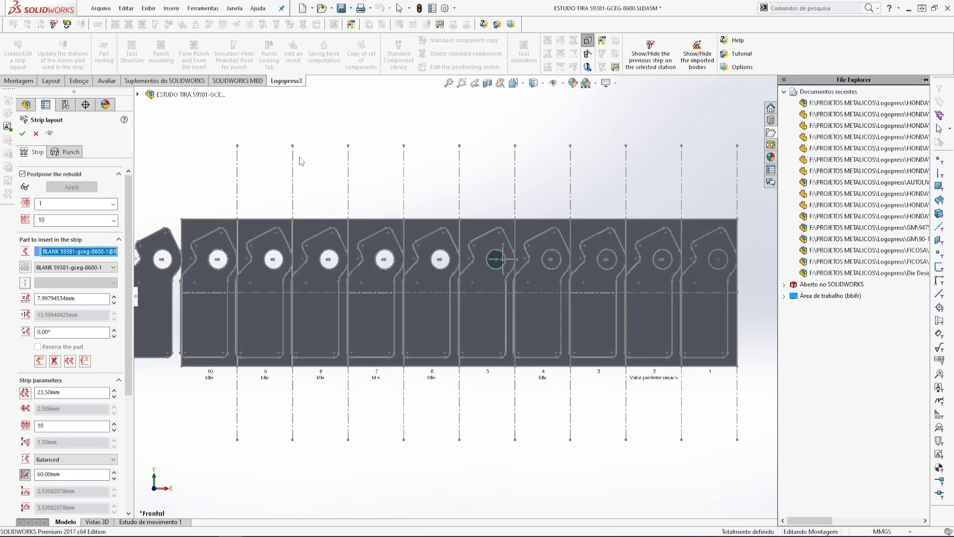
click(70, 153)
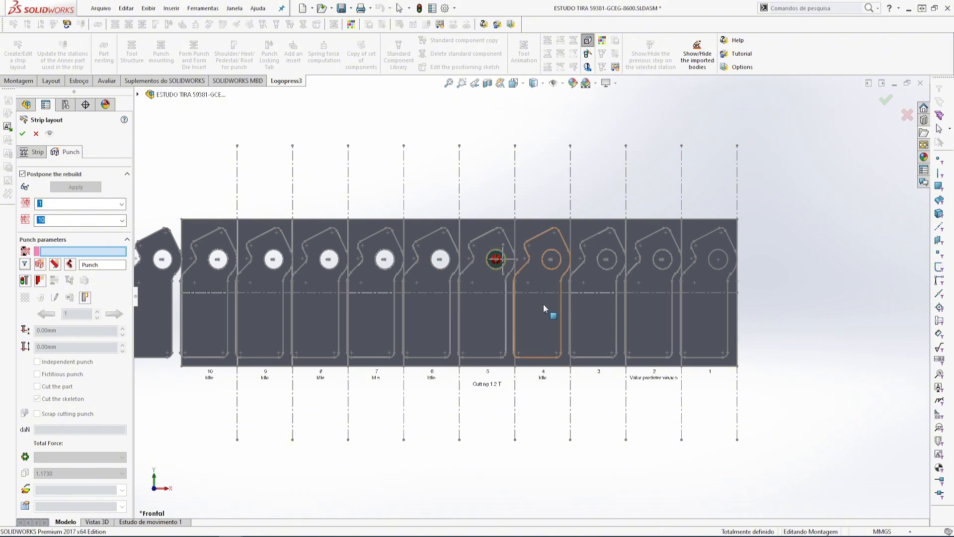
click(36, 134)
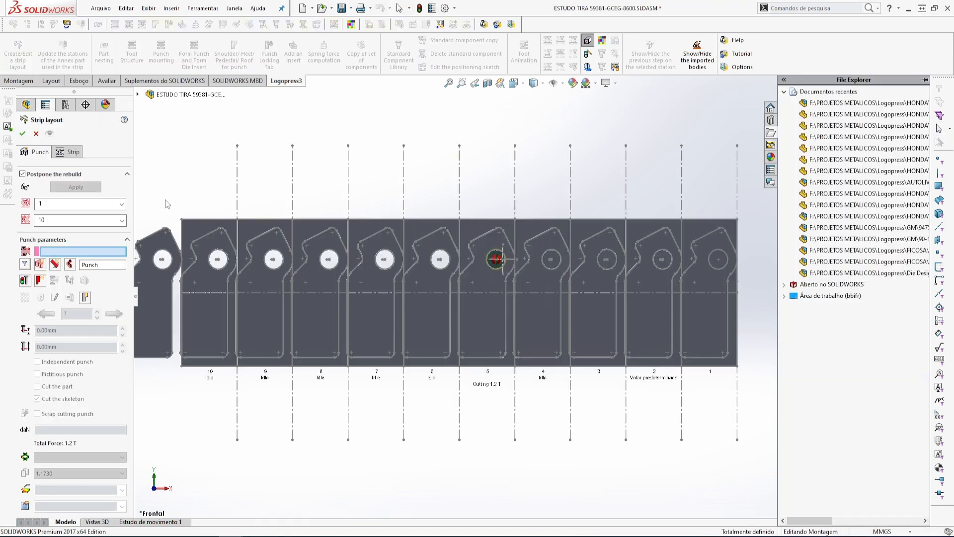
Set the blank's horizontal position in the strip parameters to 23.5-5 mm.
click(73, 152)
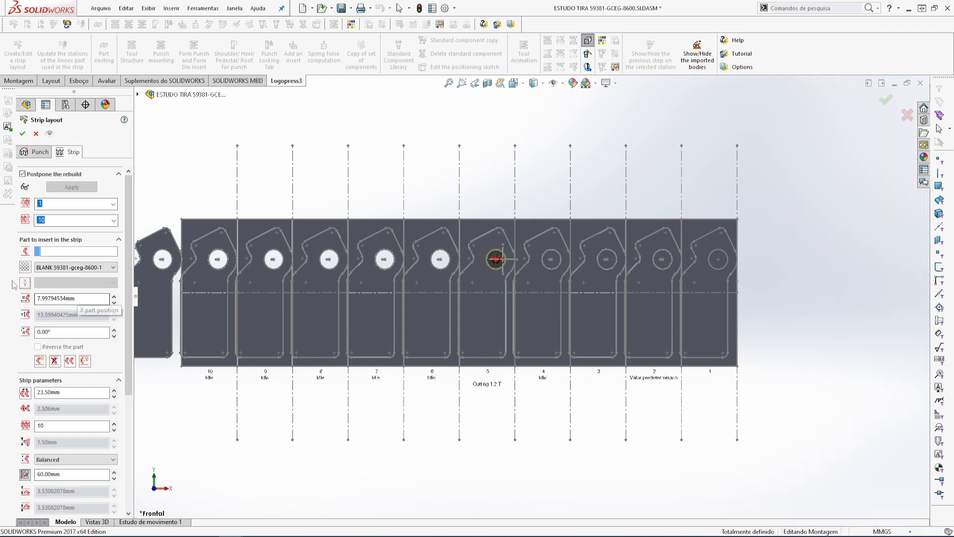
double_click(78, 298)
text(23)
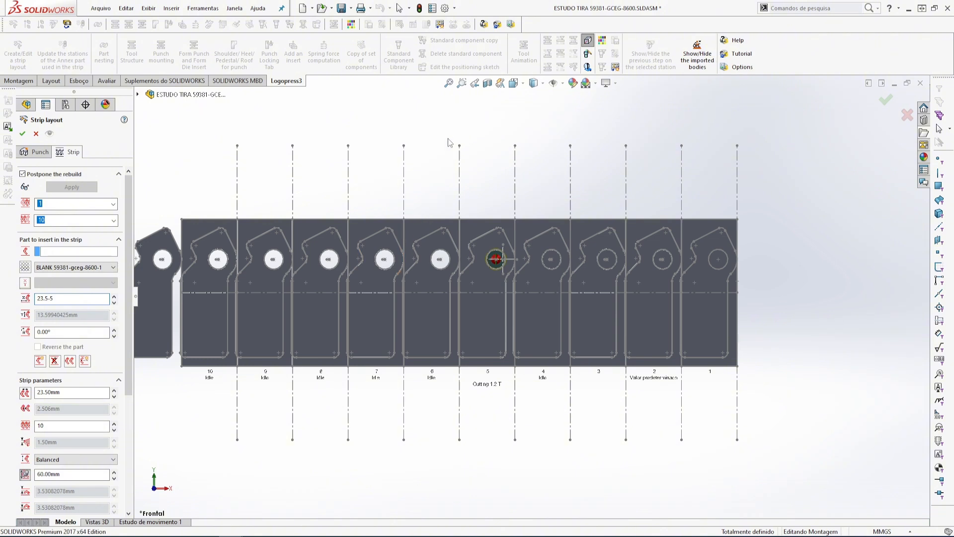
text(.5-5)
key(Return)
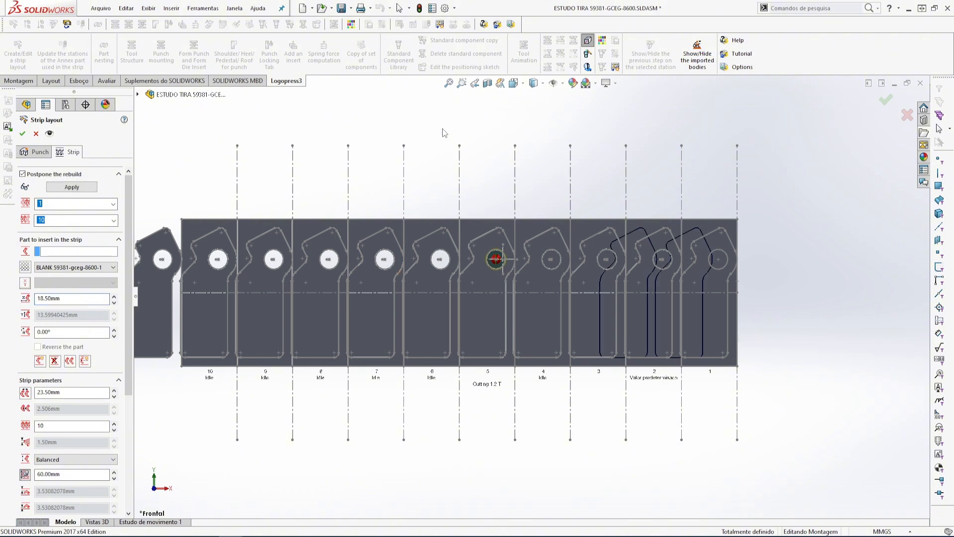
Set the blank's horizontal position in the strip to 28.5 mm.
scroll(721, 318, down, 3)
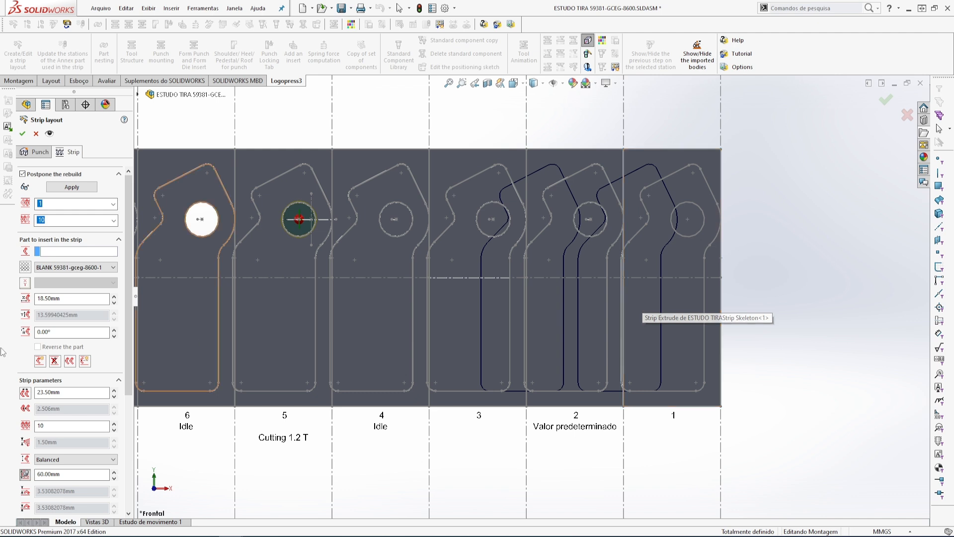
click(66, 299)
text(28.5)
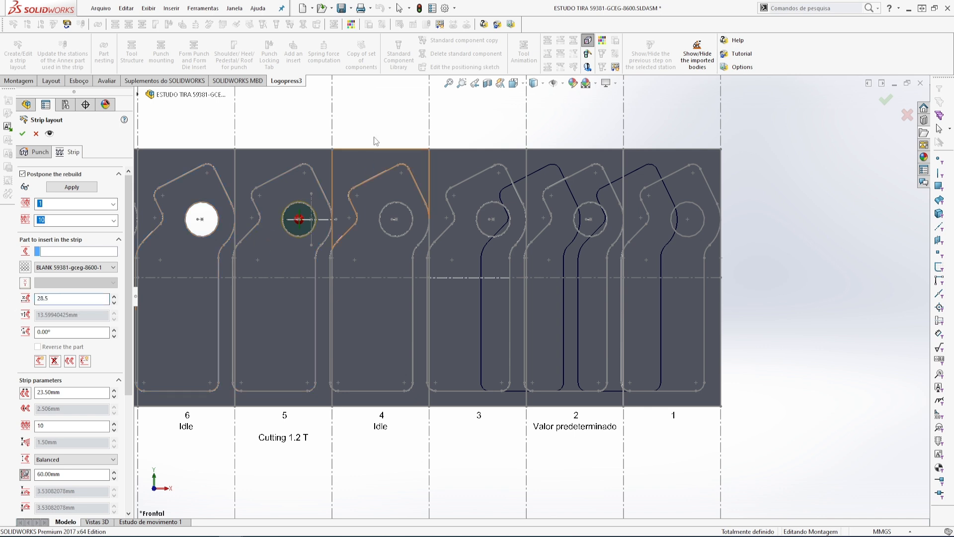
key(Return)
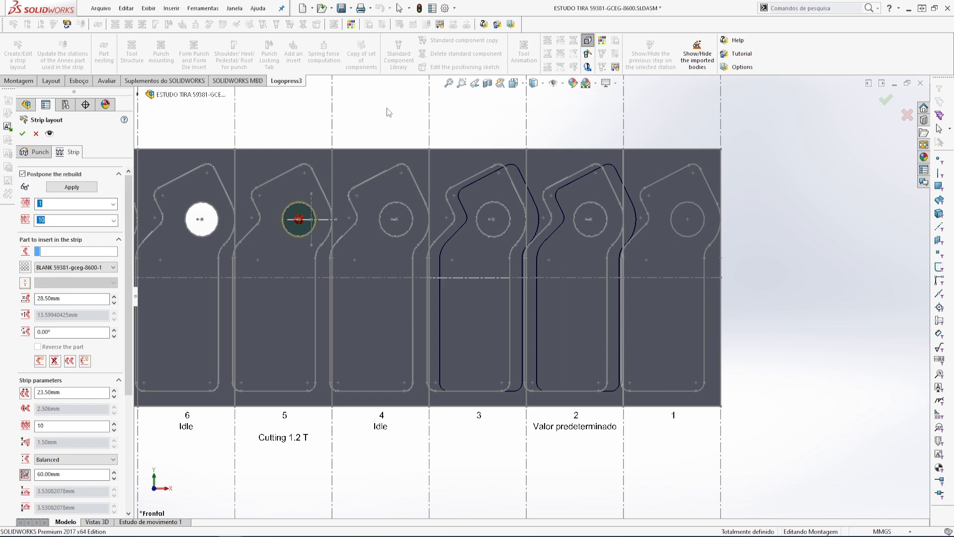
Accept the repositioned blank, applying the postponed rebuild and updating the strip information with the default display options.
click(23, 133)
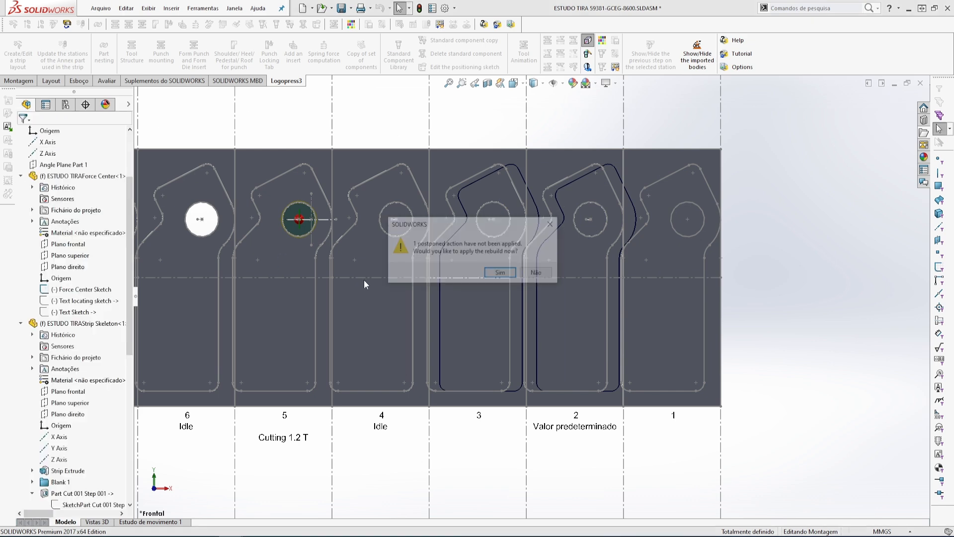
click(498, 273)
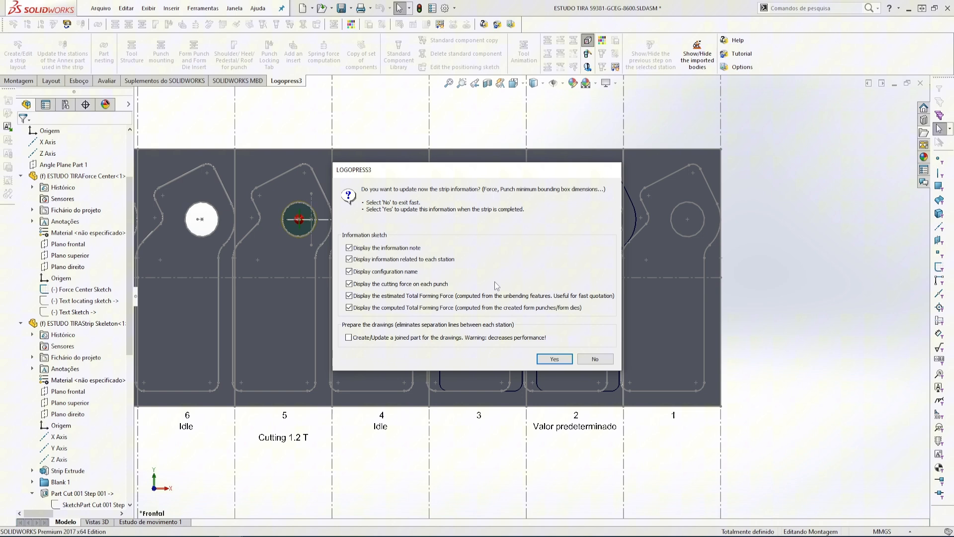
click(555, 359)
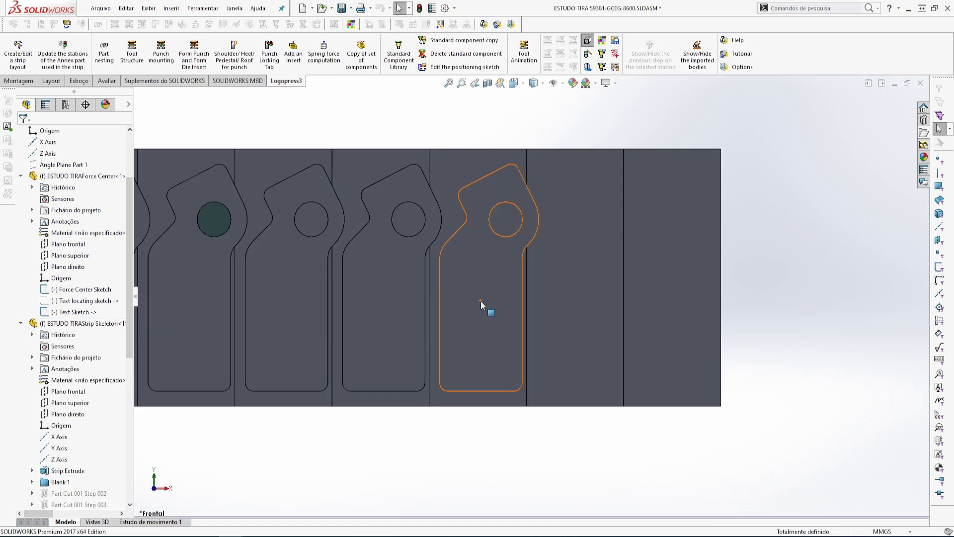
Reopen the strip layout for editing and start the sketch of a new punch mounted in the strip.
scroll(481, 305, down, 4)
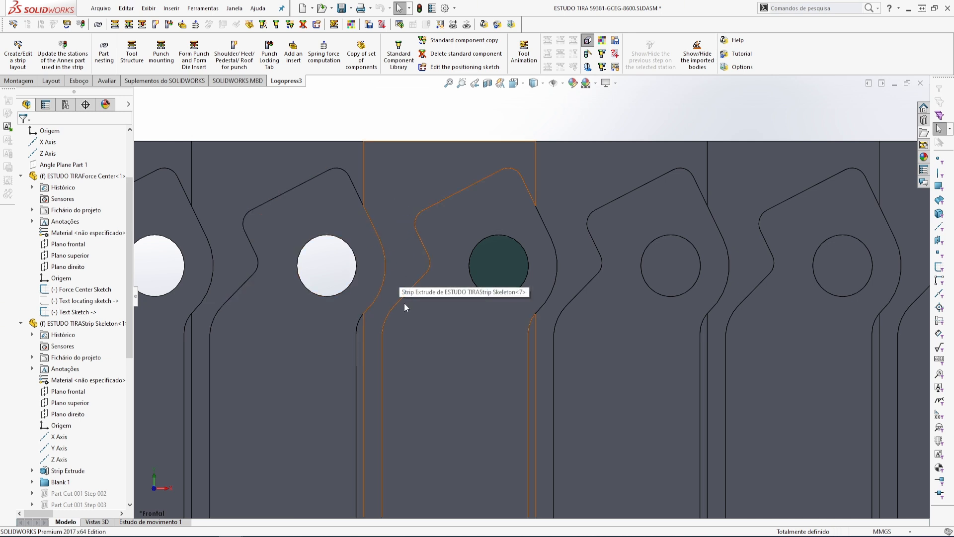
key(z)
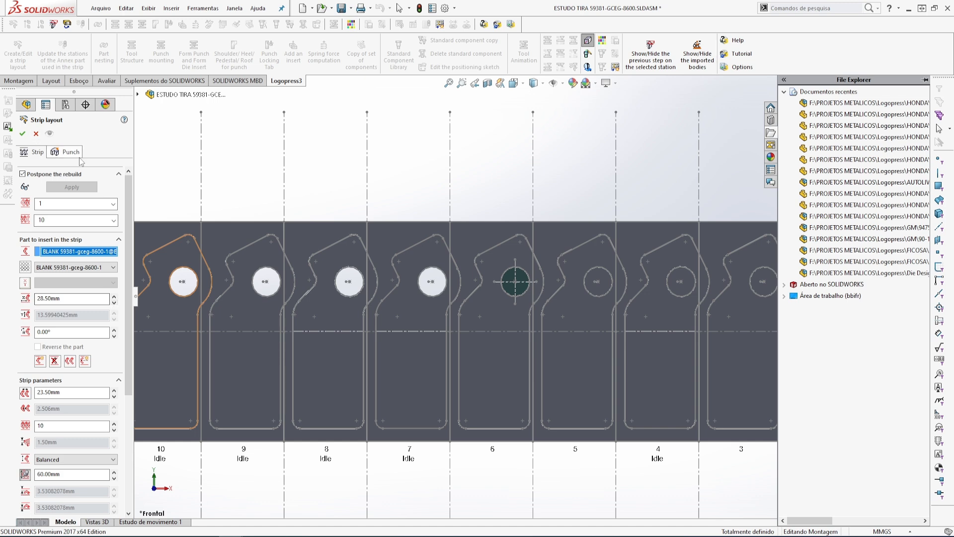
click(74, 153)
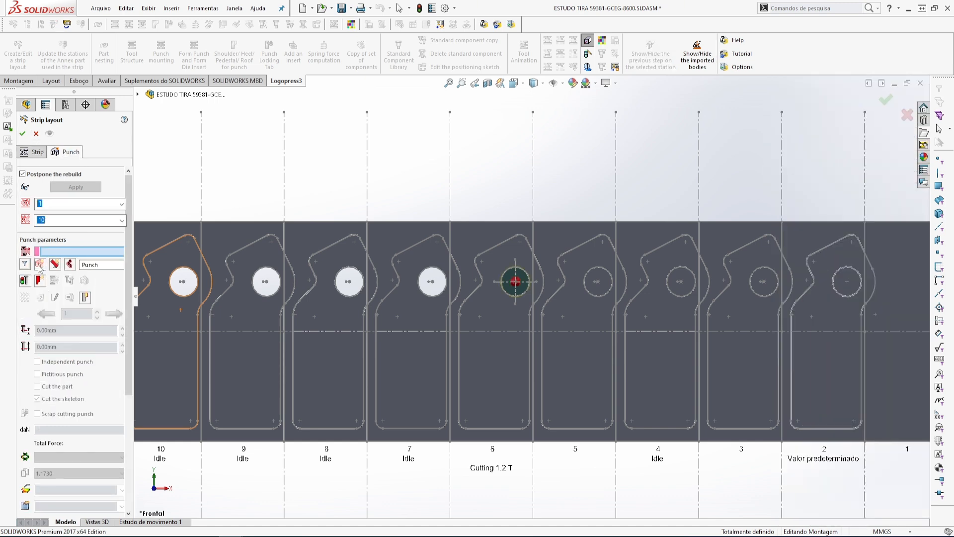
click(41, 281)
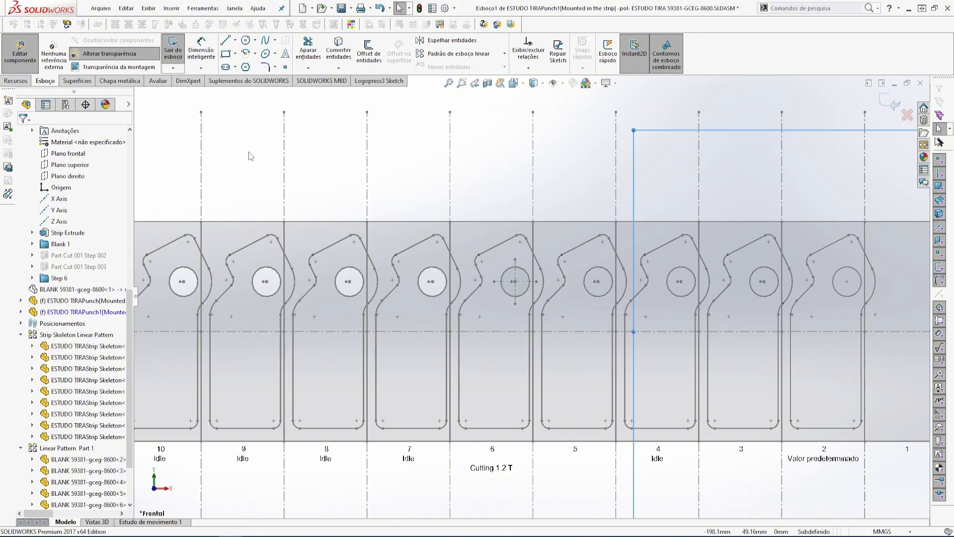
click(343, 148)
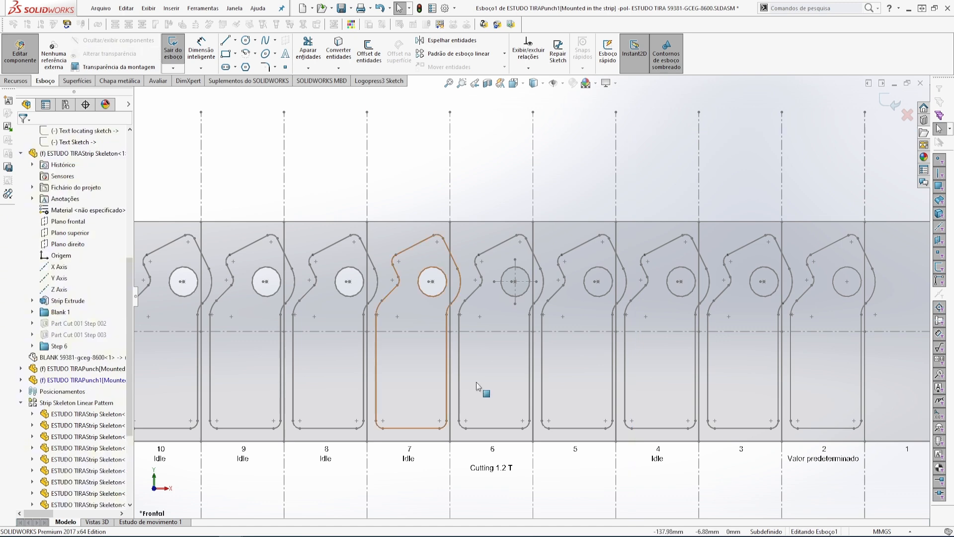
Offset the complete outer contour of the blank at station 8 inward by 0.10 mm to form the punch profile.
scroll(533, 365, down, 2)
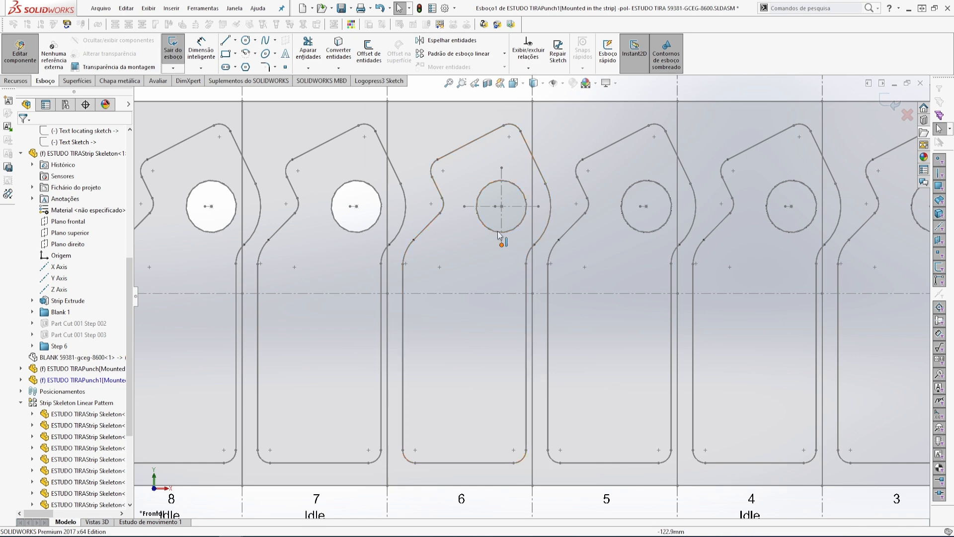
scroll(534, 308, up, 3)
scroll(366, 277, down, 3)
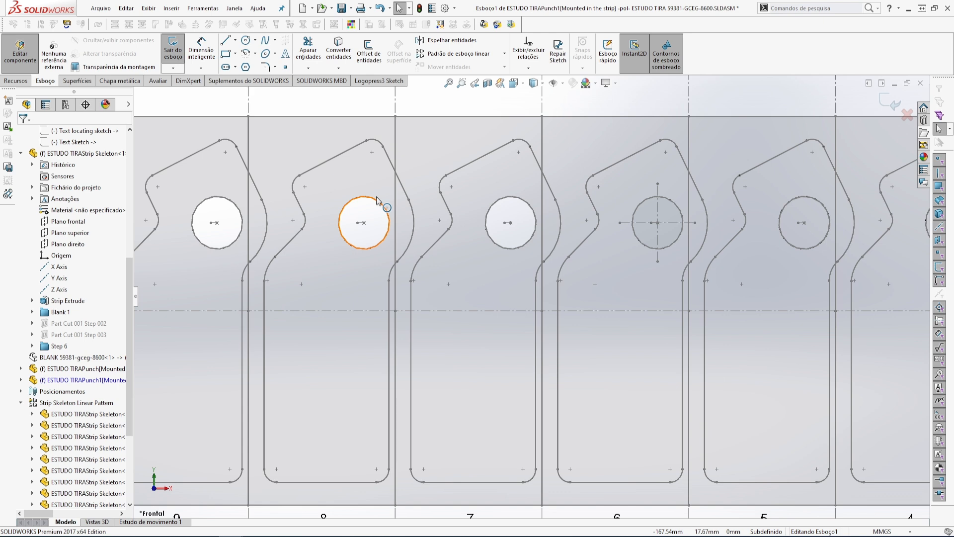
click(336, 159)
right_click(336, 162)
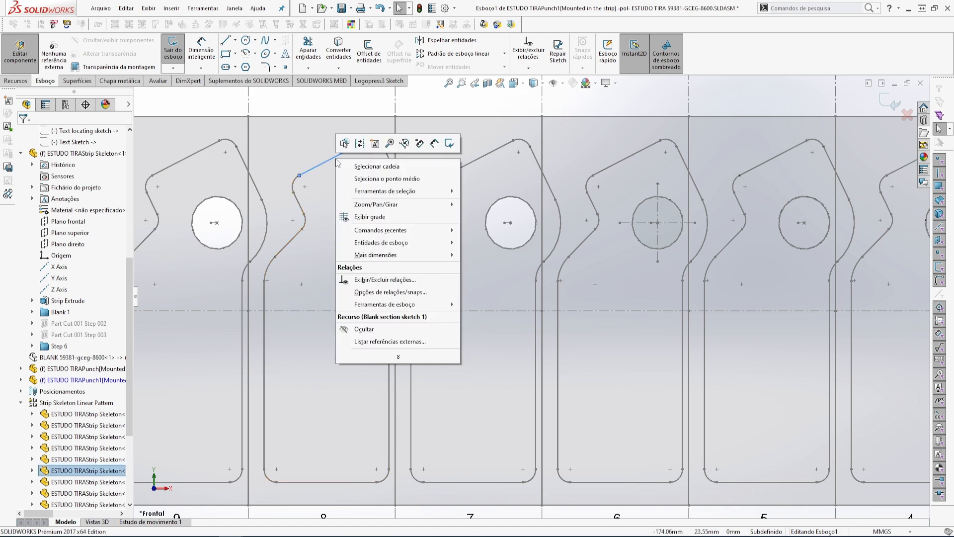
click(375, 166)
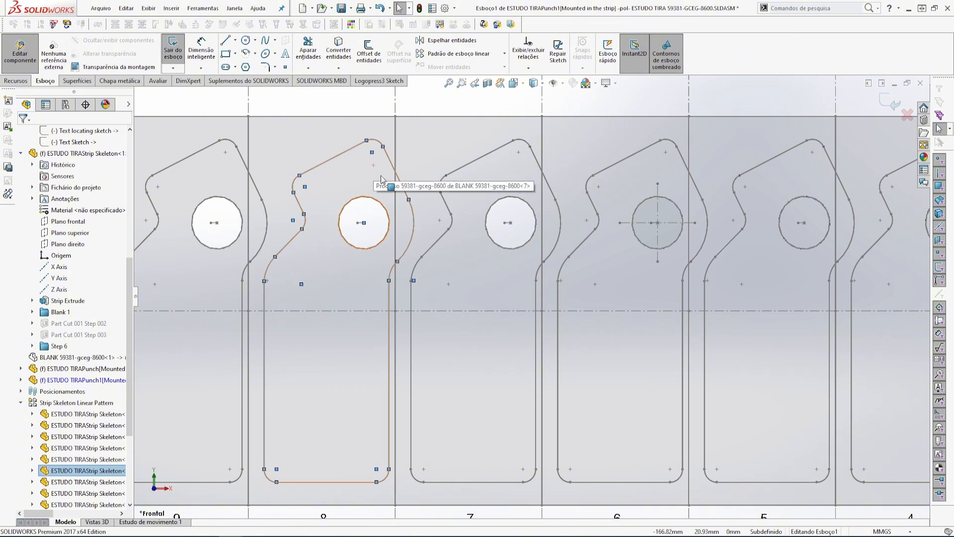
click(370, 57)
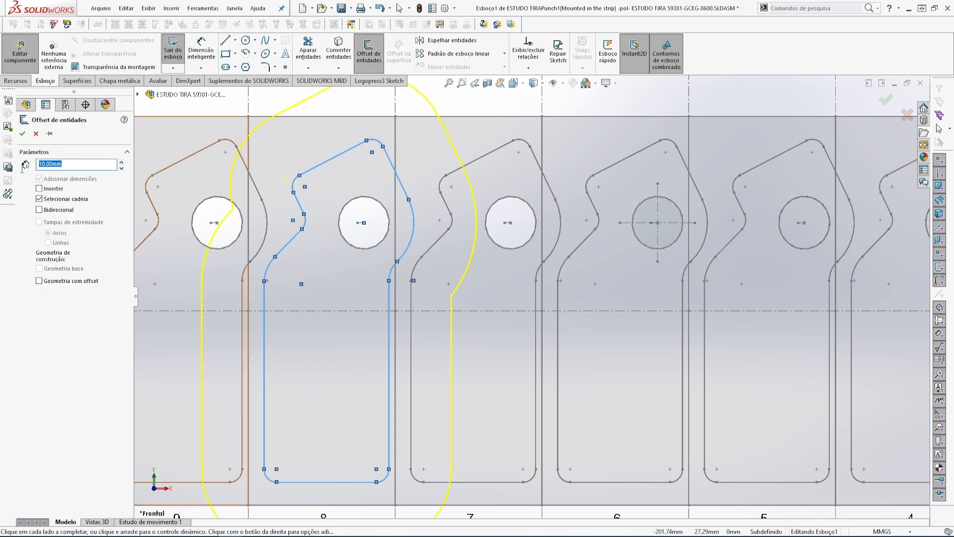
text(1)
key(Return)
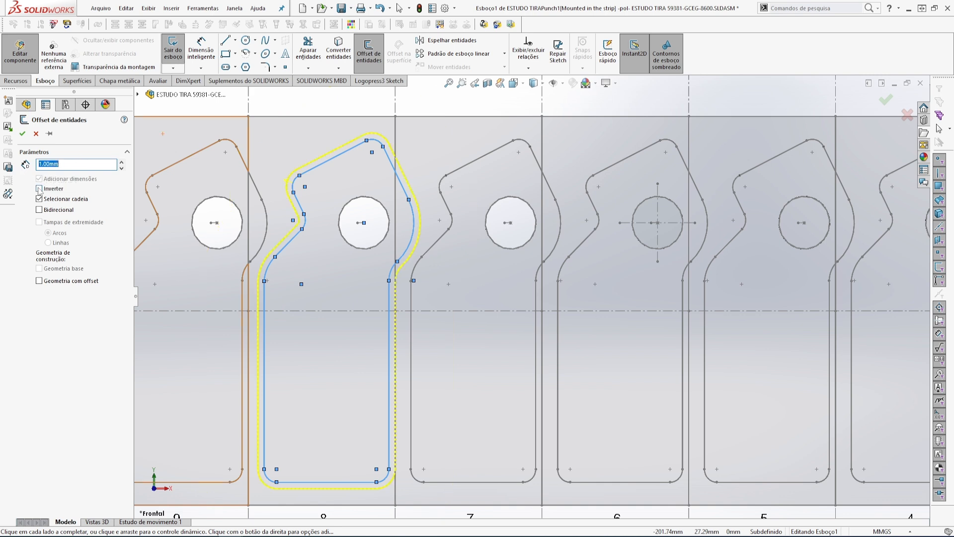
click(39, 189)
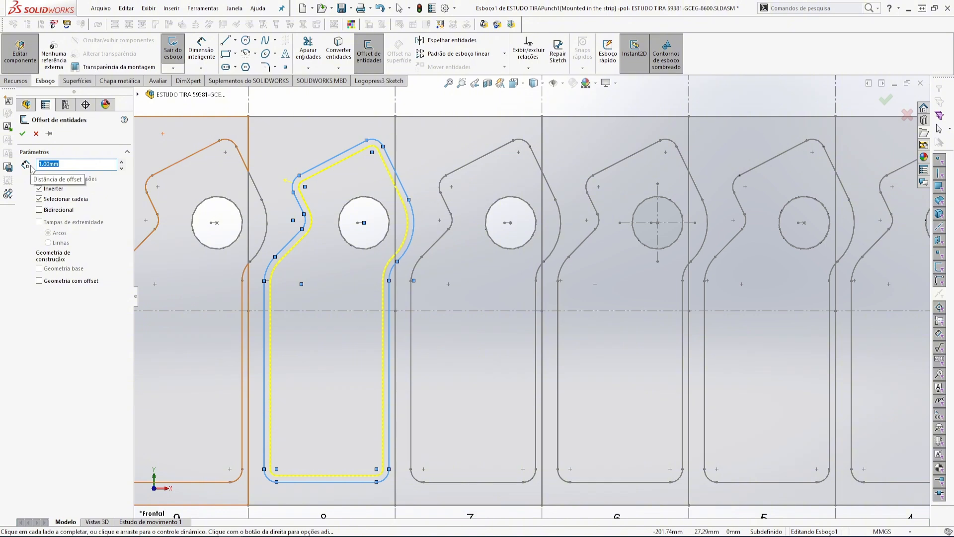
text(0.08)
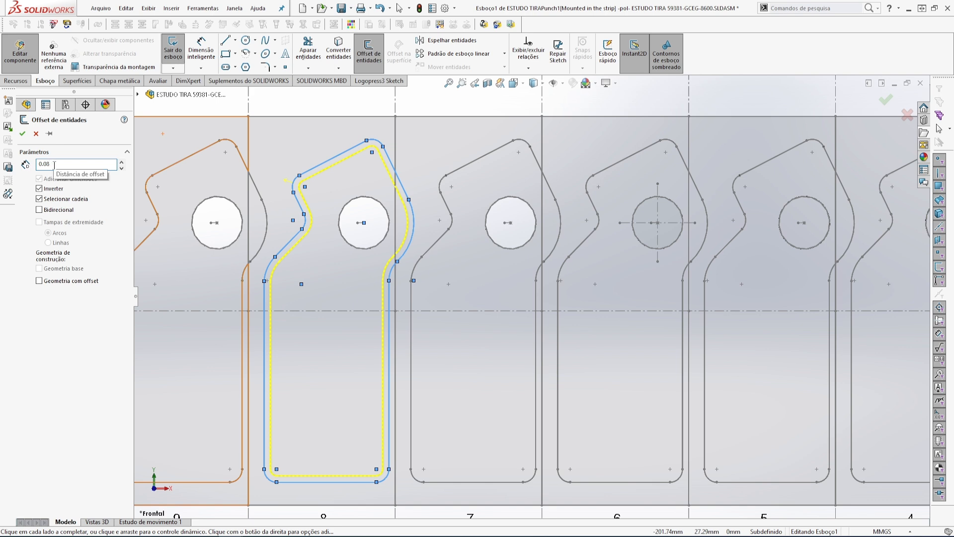
drag(52, 164, 44, 180)
text(10)
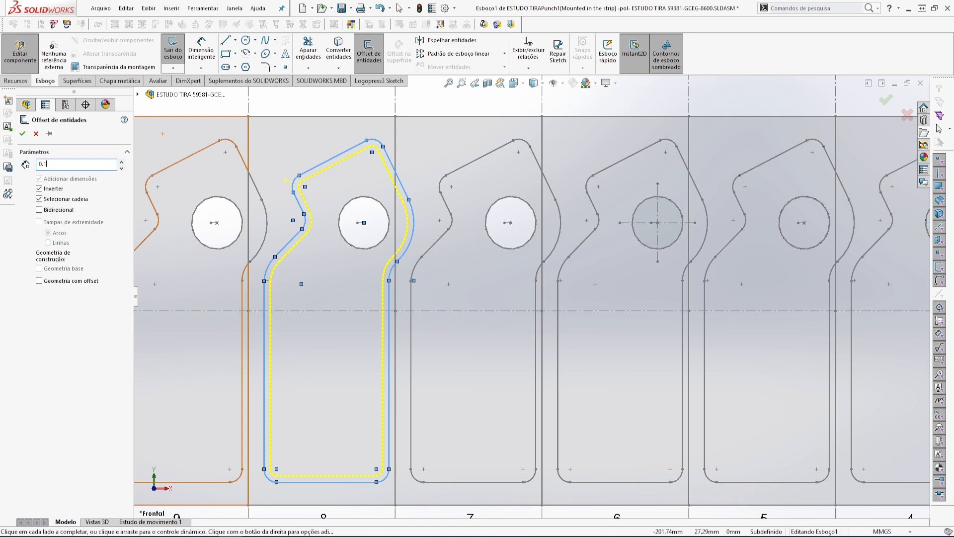
key(Return)
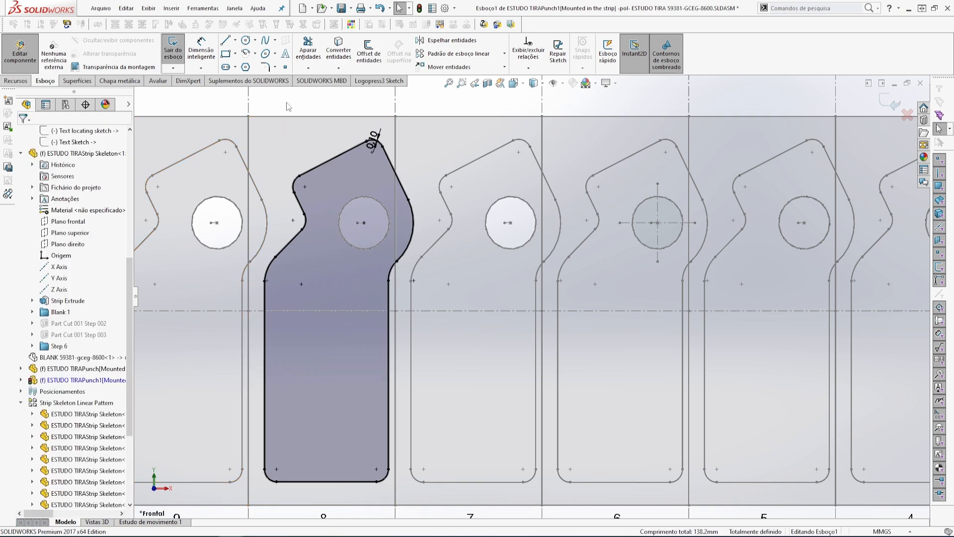
Examine the gap between the offset punch profile and the blank's contour at station 8.
scroll(321, 173, down, 5)
scroll(400, 230, down, 4)
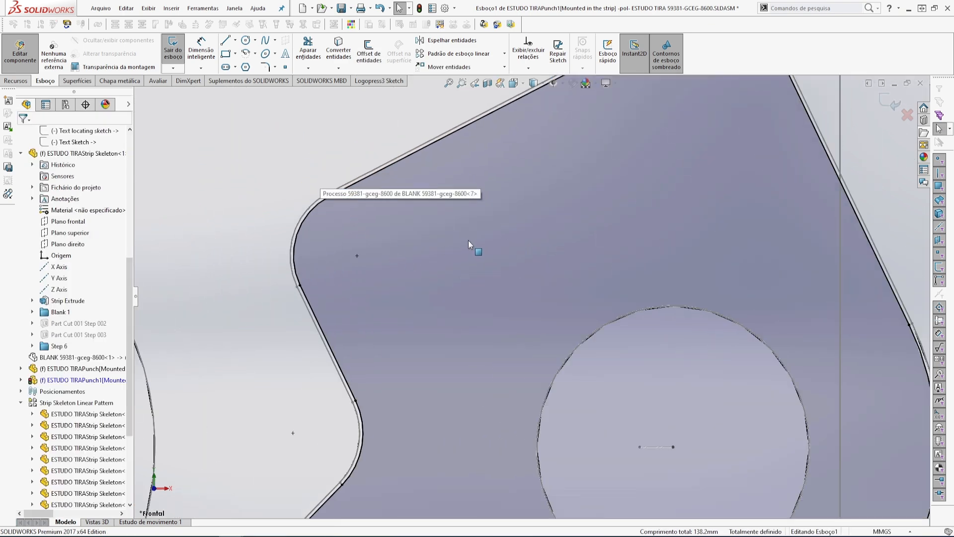
scroll(353, 220, up, 4)
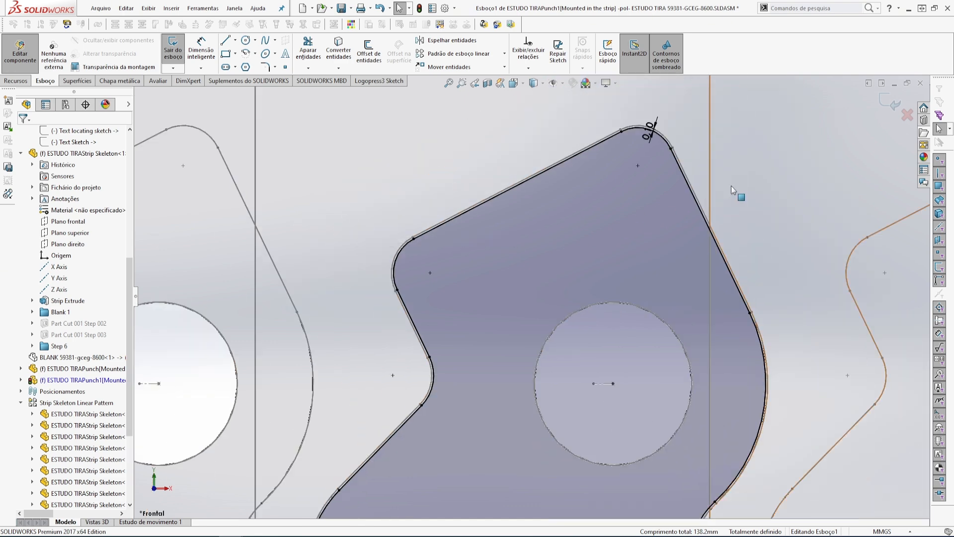
scroll(732, 186, down, 3)
scroll(335, 208, up, 3)
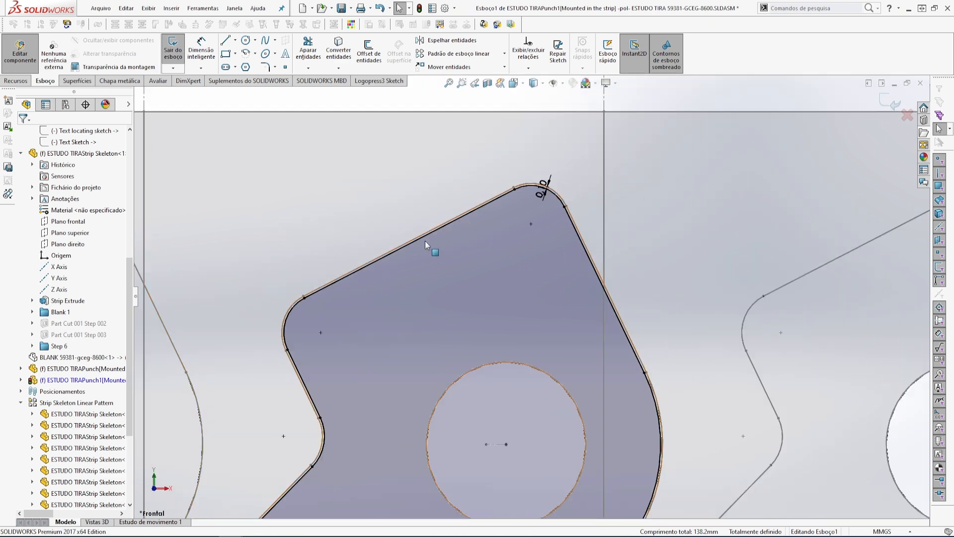
scroll(500, 316, up, 3)
scroll(516, 317, down, 3)
scroll(542, 160, down, 2)
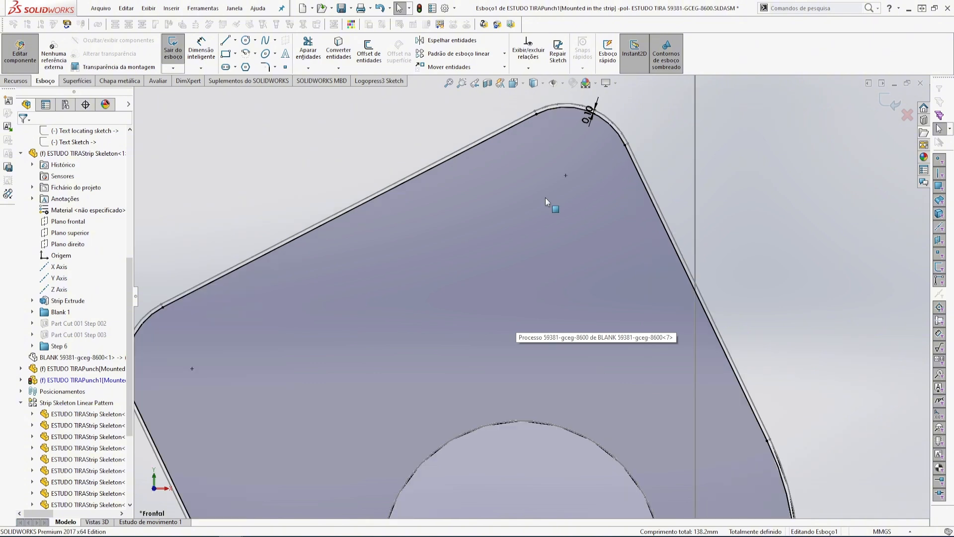
scroll(490, 243, up, 5)
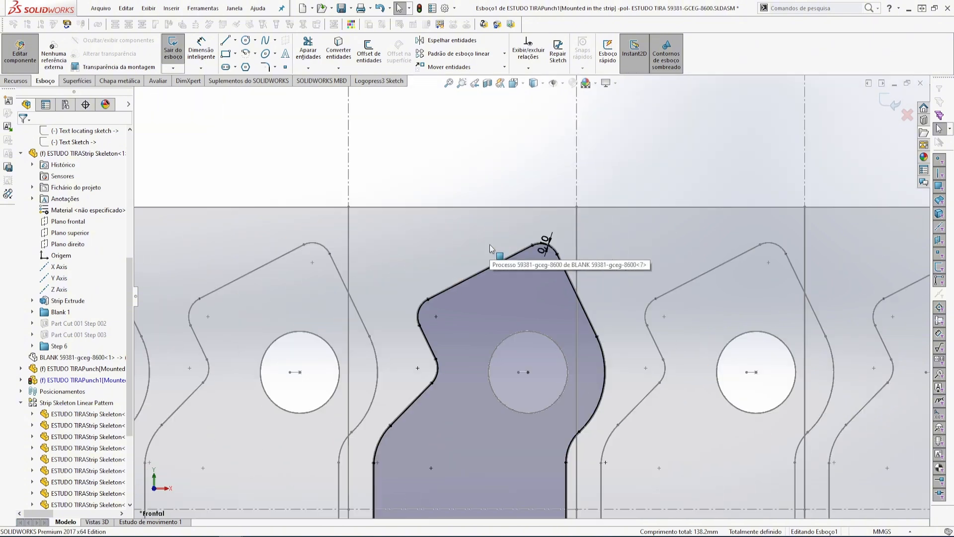
scroll(489, 351, up, 2)
scroll(569, 381, down, 1)
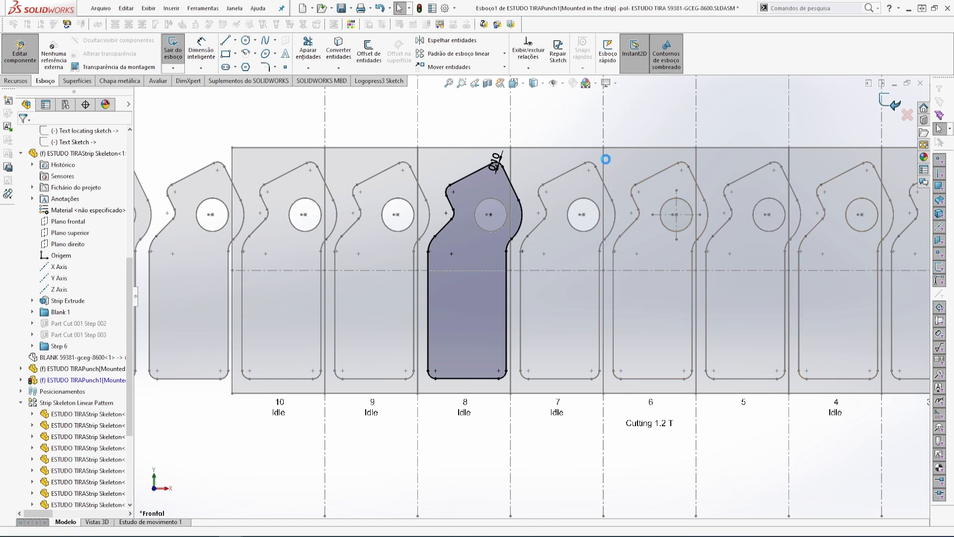
Finish the station 8 punch sketch and accept the punch, applying the rebuild and updating the strip information with the default display options.
click(896, 105)
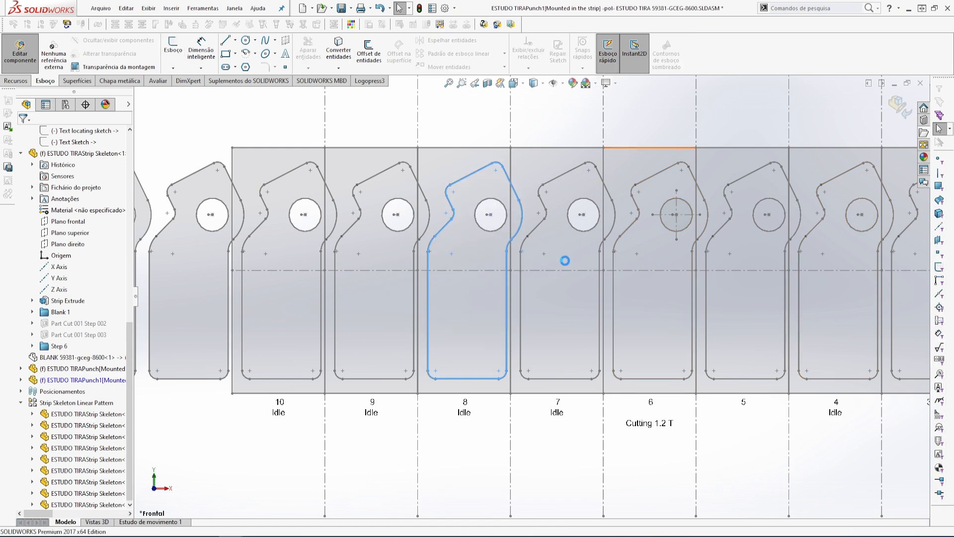
scroll(557, 332, up, 1)
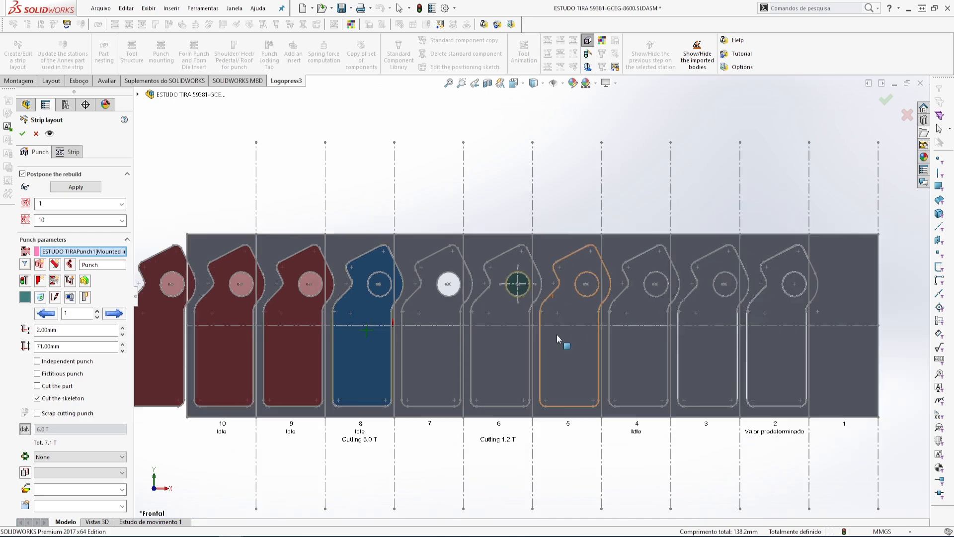
middle_drag(430, 358, 488, 202)
scroll(386, 389, up, 2)
middle_drag(386, 390, 360, 509)
click(22, 135)
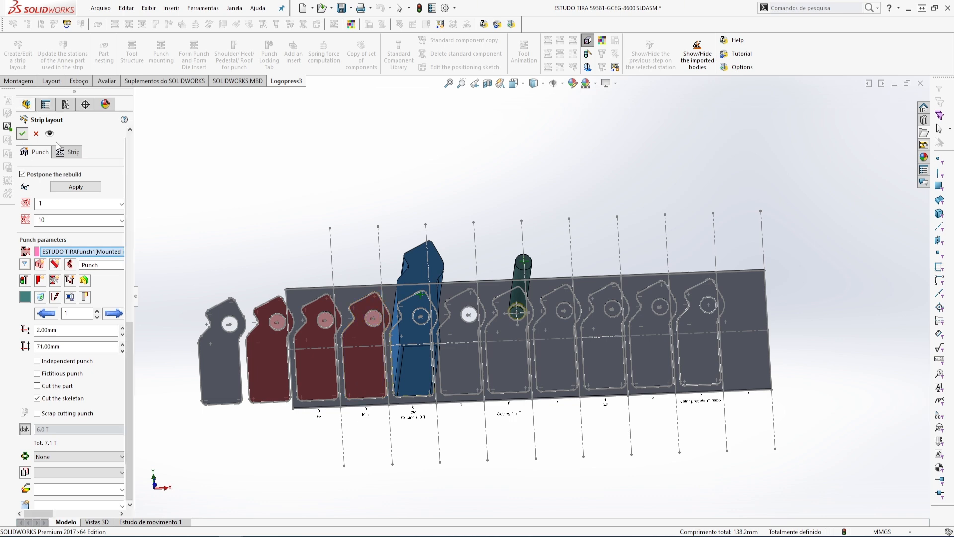
click(500, 273)
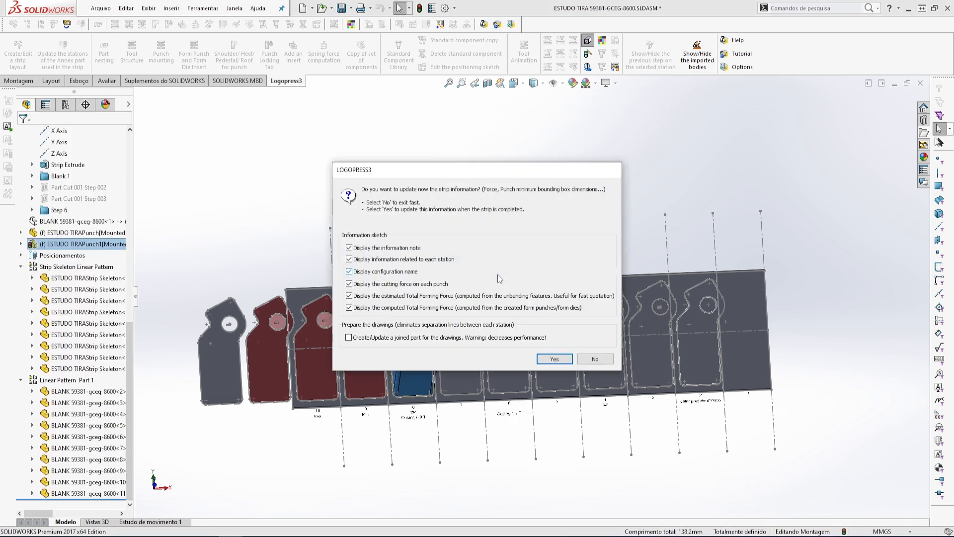
click(546, 358)
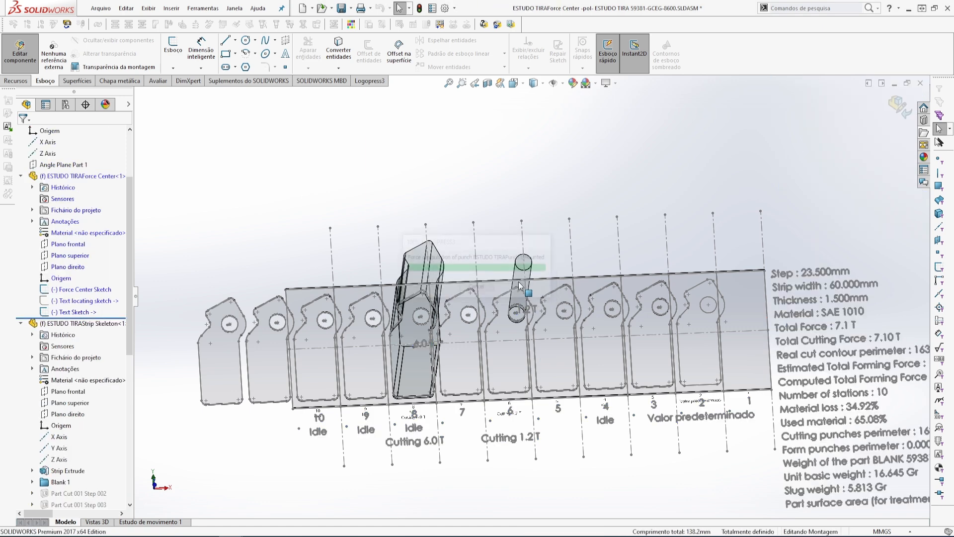
Set the strip layout's number of stations to 15 and accept, updating the strip information with the default display options.
middle_drag(318, 348, 424, 351)
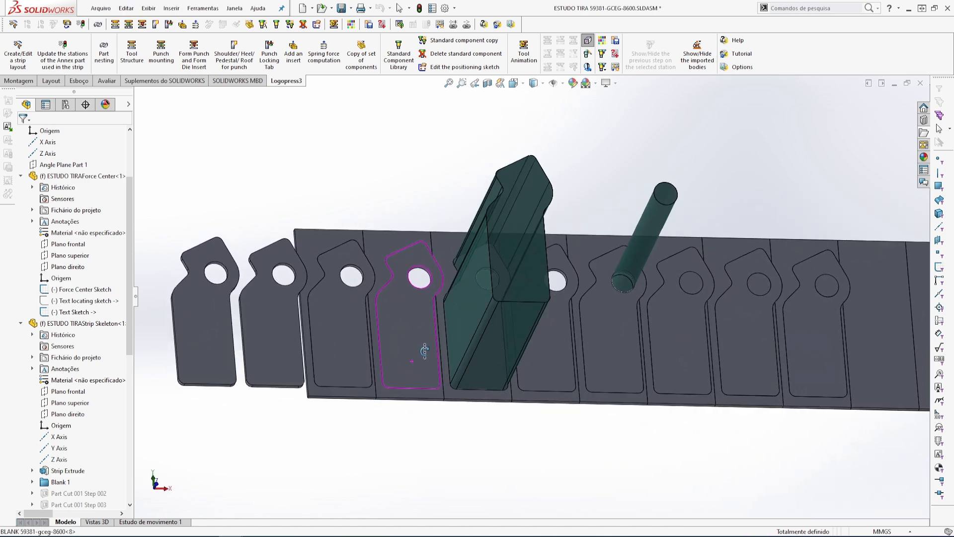
scroll(425, 351, up, 4)
scroll(545, 335, down, 2)
middle_drag(499, 328, 461, 284)
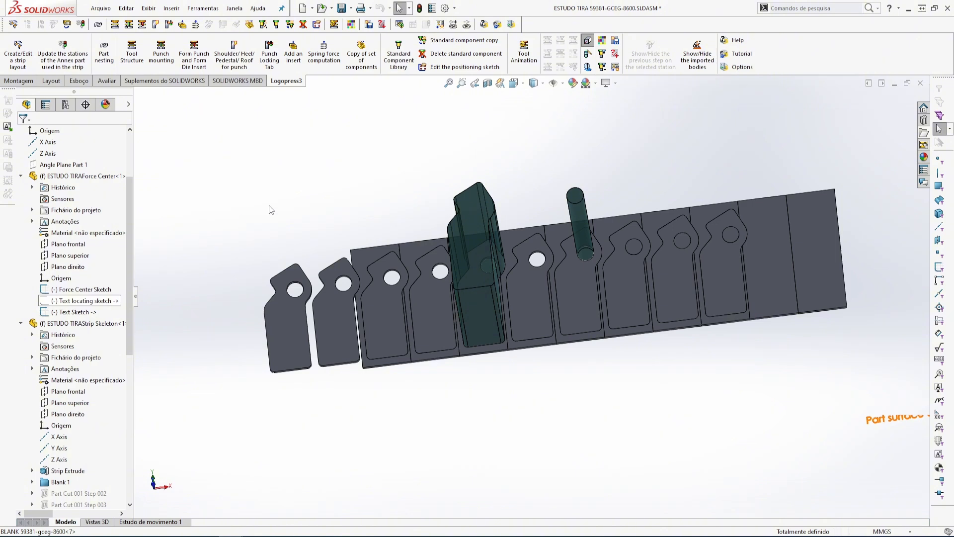
click(18, 57)
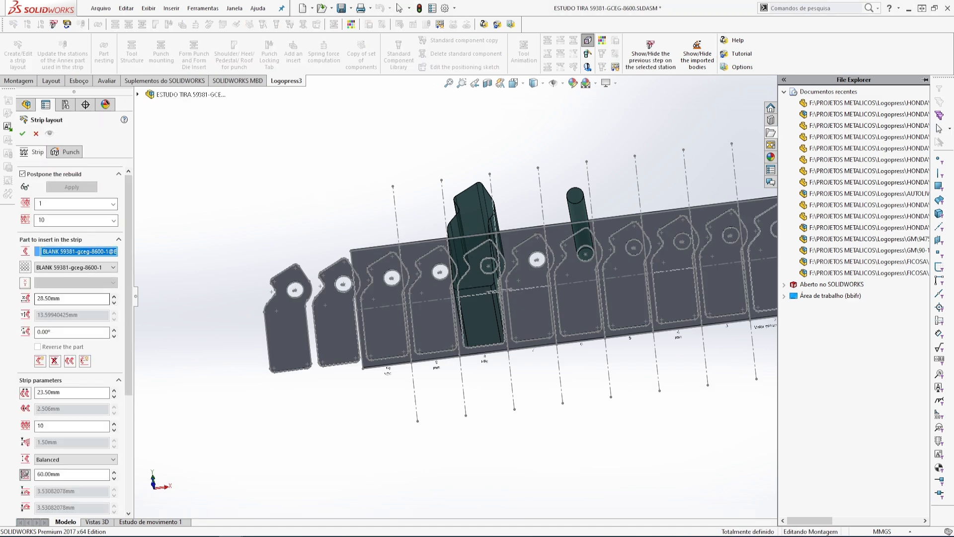
double_click(53, 426)
text(15)
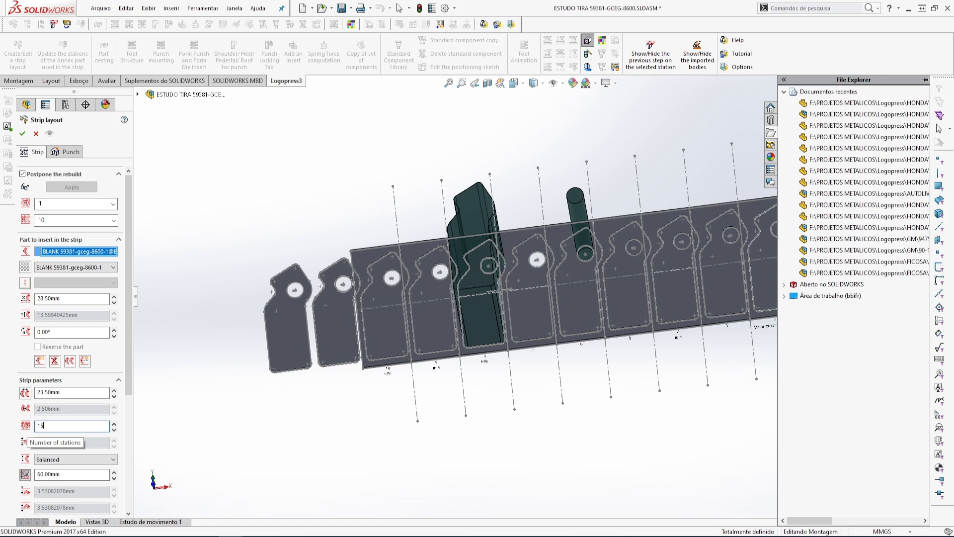
click(242, 240)
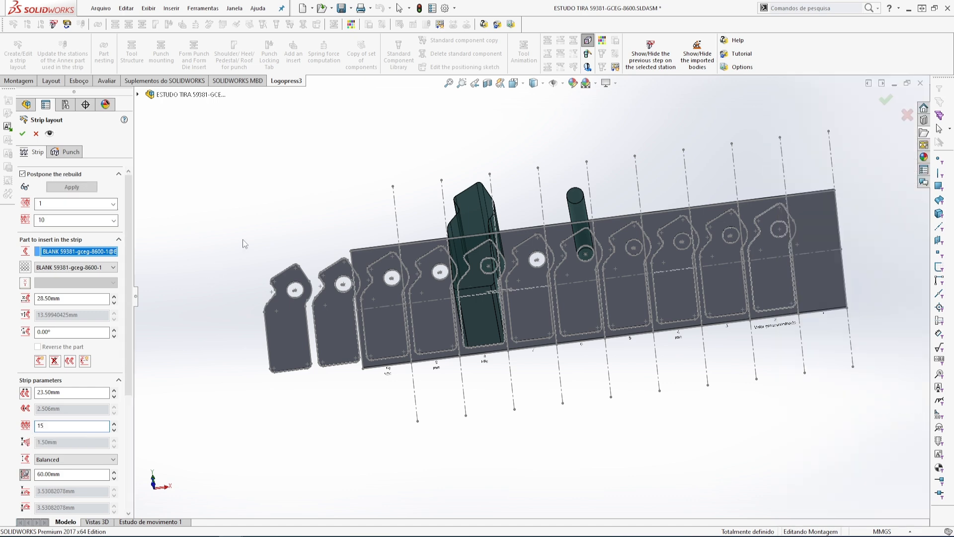
click(23, 134)
click(501, 279)
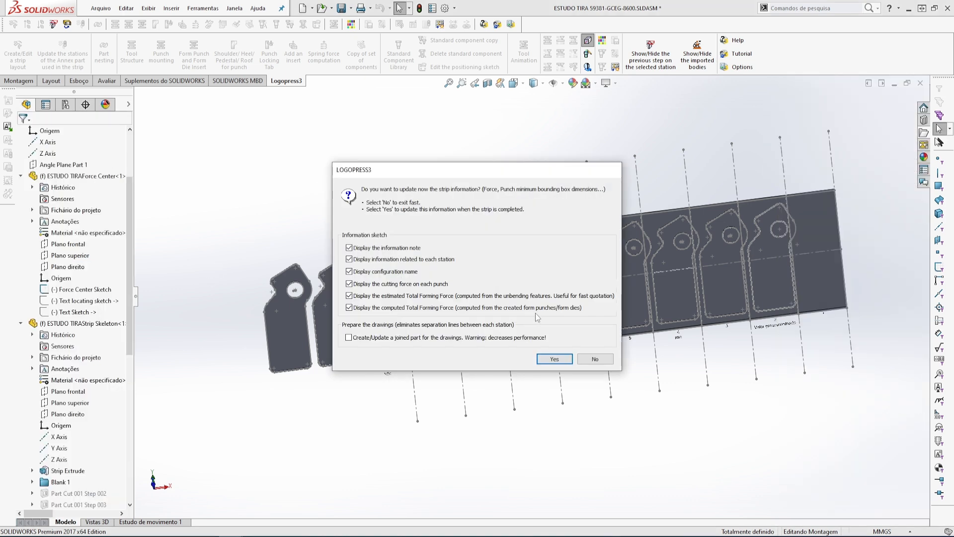
click(551, 358)
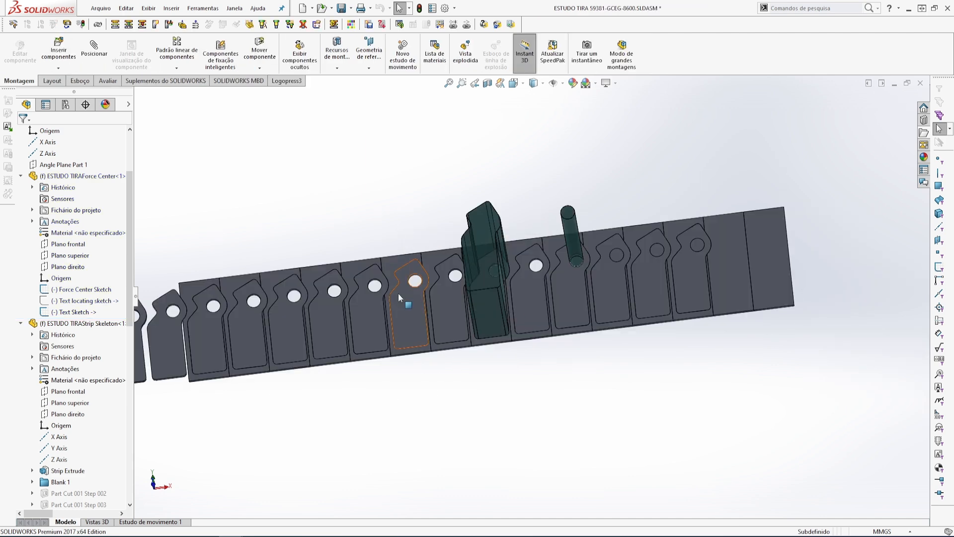
Examine the blanking punch at station 8 and the neighbouring strip stations from several angles.
scroll(398, 294, down, 3)
middle_drag(465, 327, 485, 251)
scroll(504, 361, down, 2)
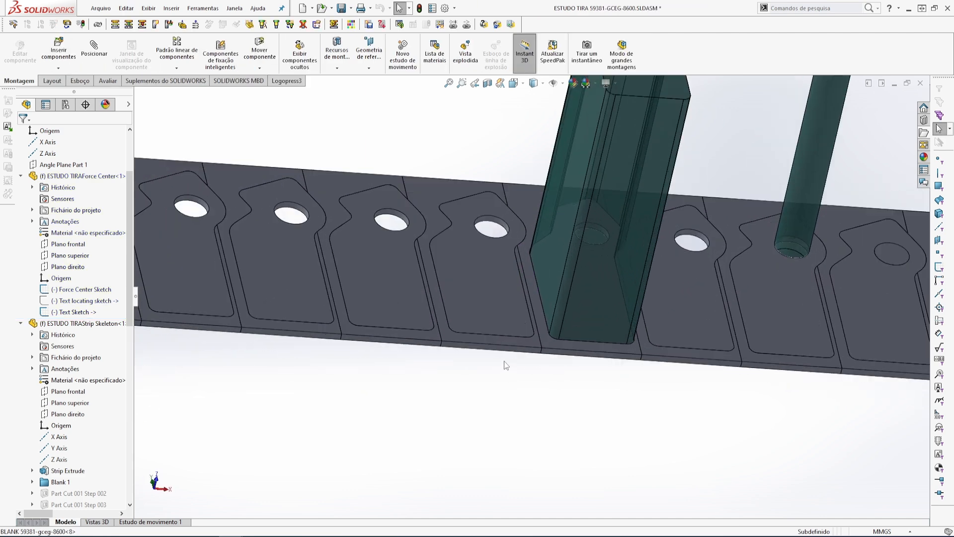
scroll(507, 353, up, 4)
middle_drag(393, 257, 517, 230)
scroll(537, 248, down, 3)
middle_drag(657, 210, 639, 309)
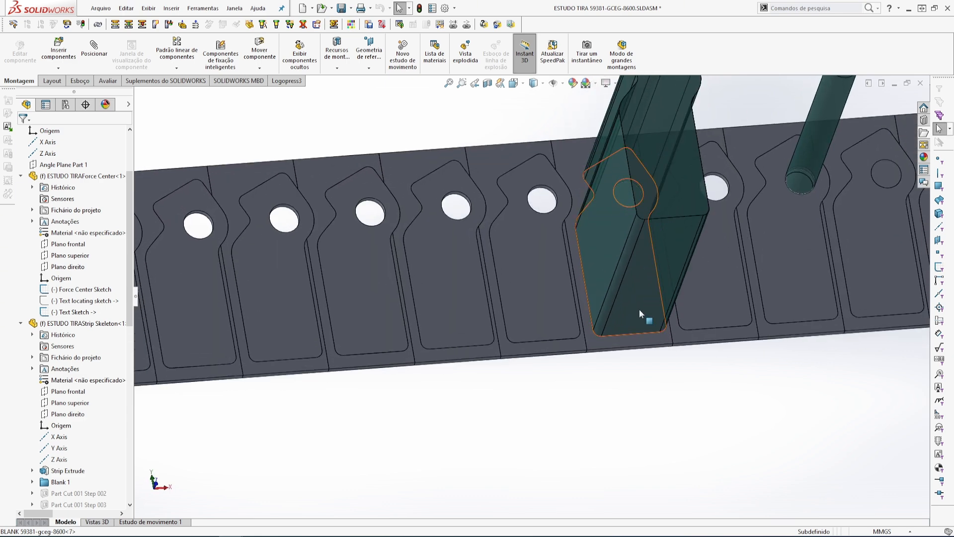
key(f)
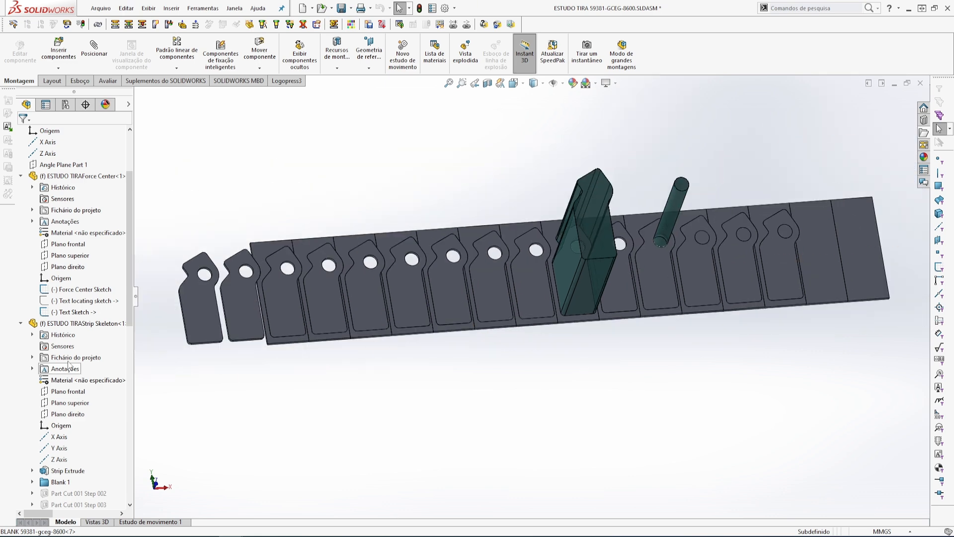
Edit the blank's linear pattern to skip the nine instances beyond the blanking punch, from station 9 to the strip's end.
drag(130, 278, 132, 493)
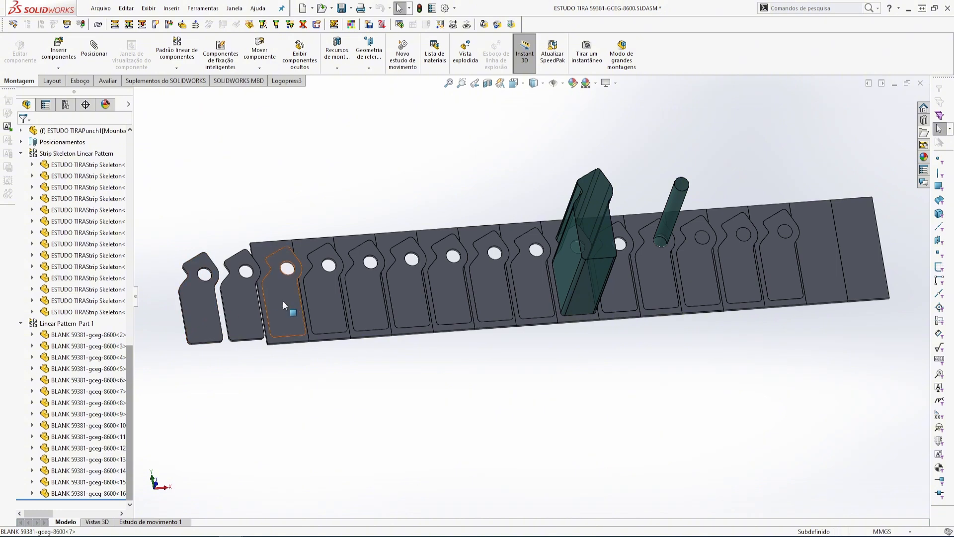
click(203, 309)
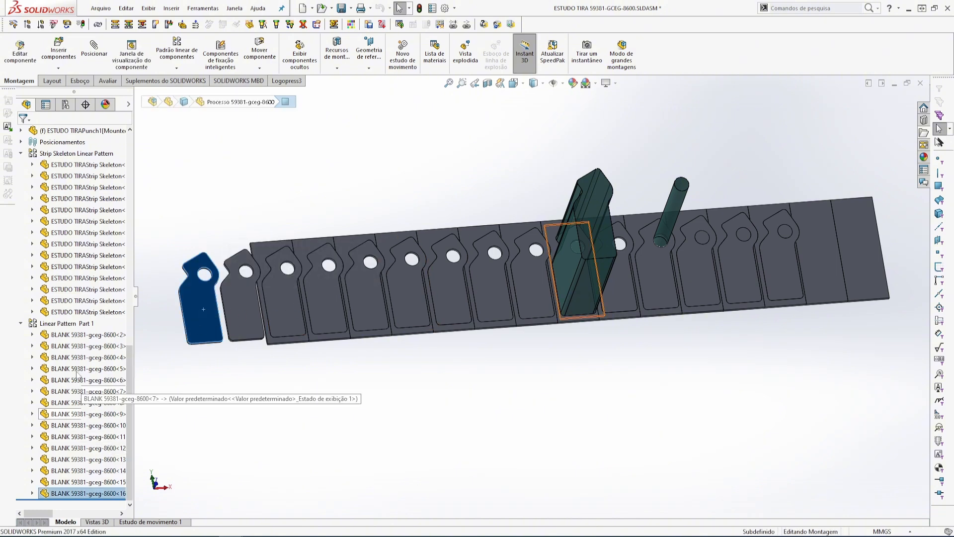
click(57, 325)
click(64, 293)
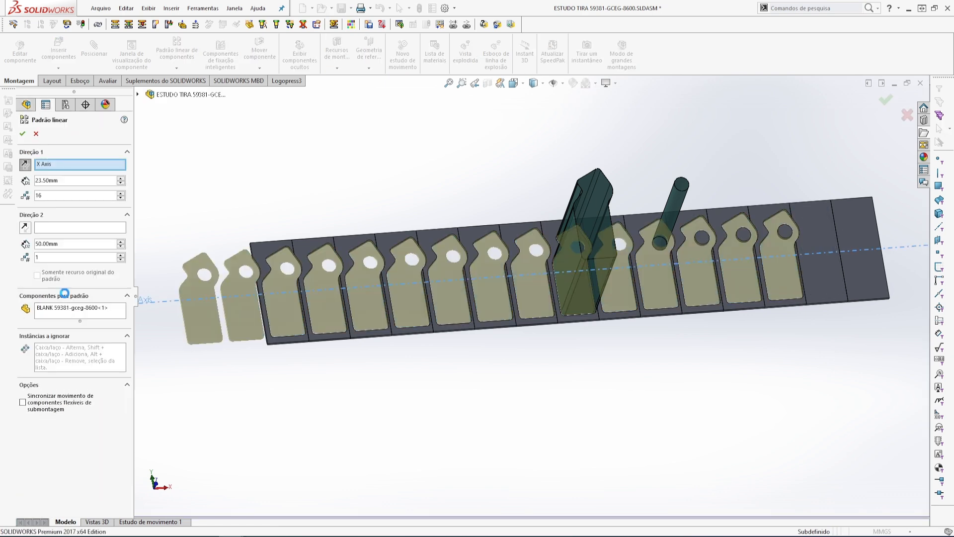
click(52, 357)
click(202, 299)
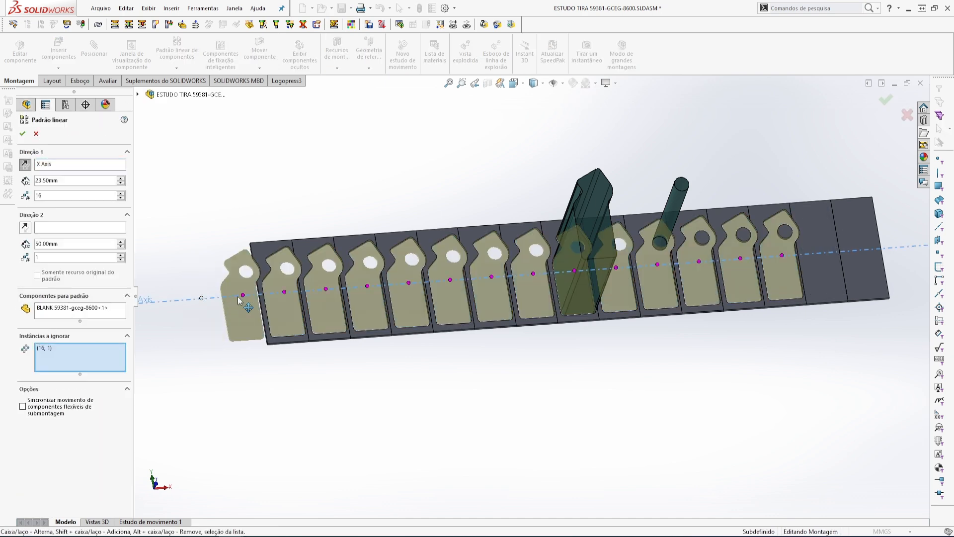
click(244, 296)
click(284, 294)
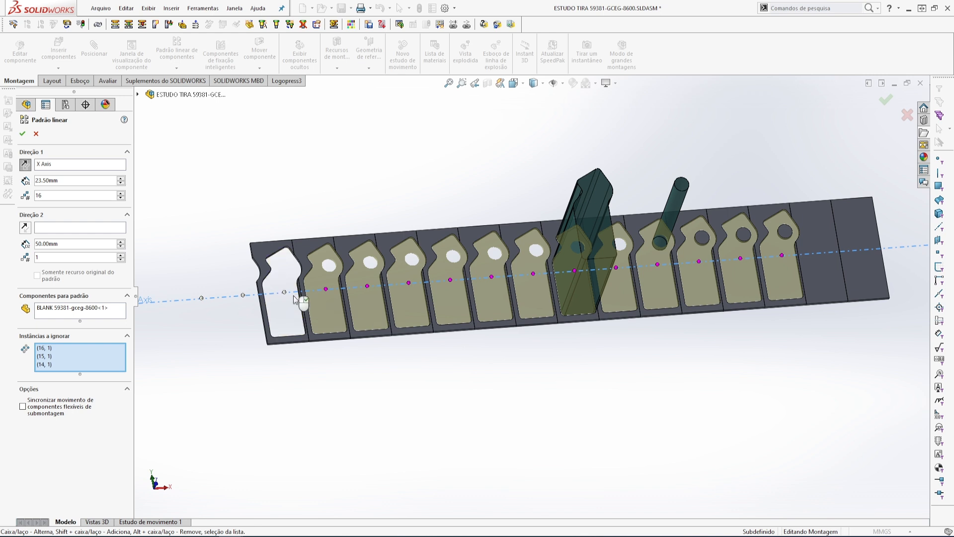
click(326, 290)
click(368, 286)
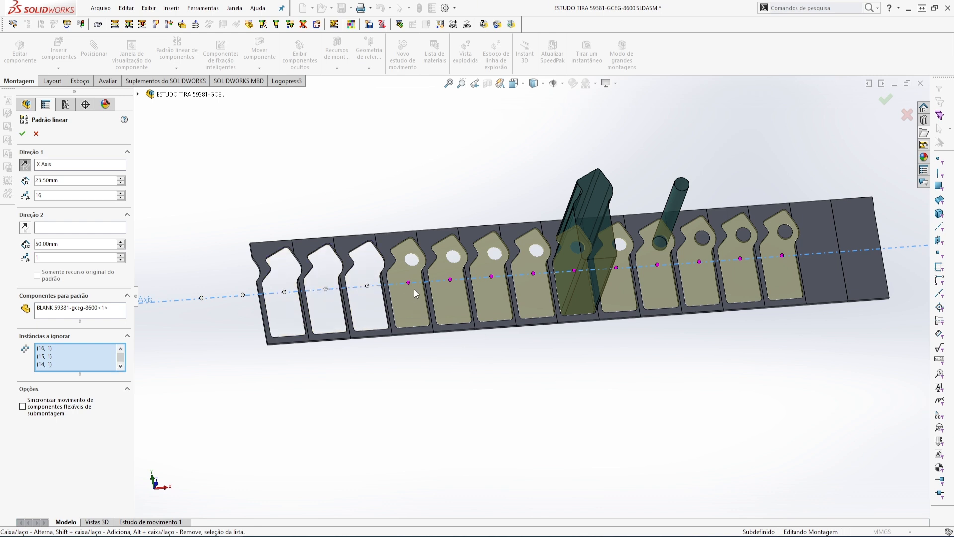
click(408, 282)
click(450, 280)
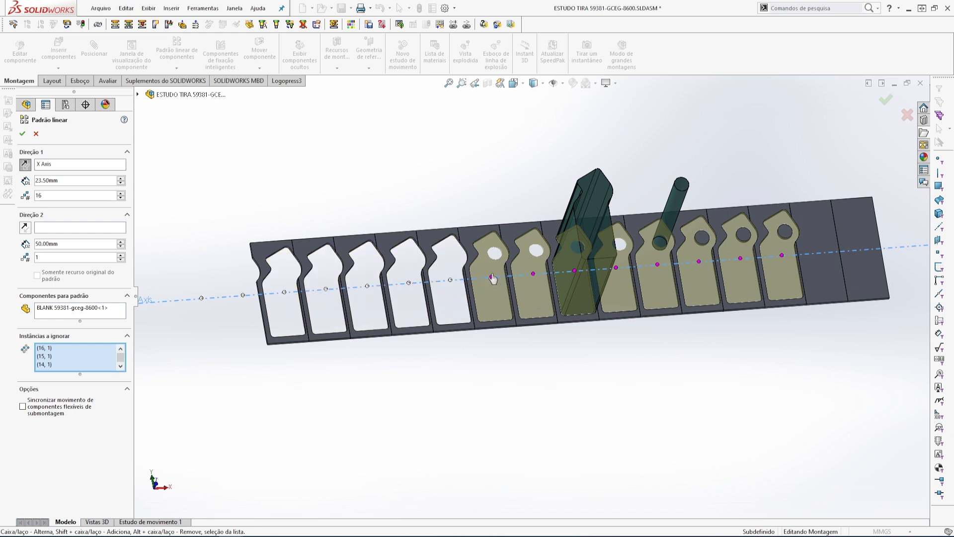
click(491, 277)
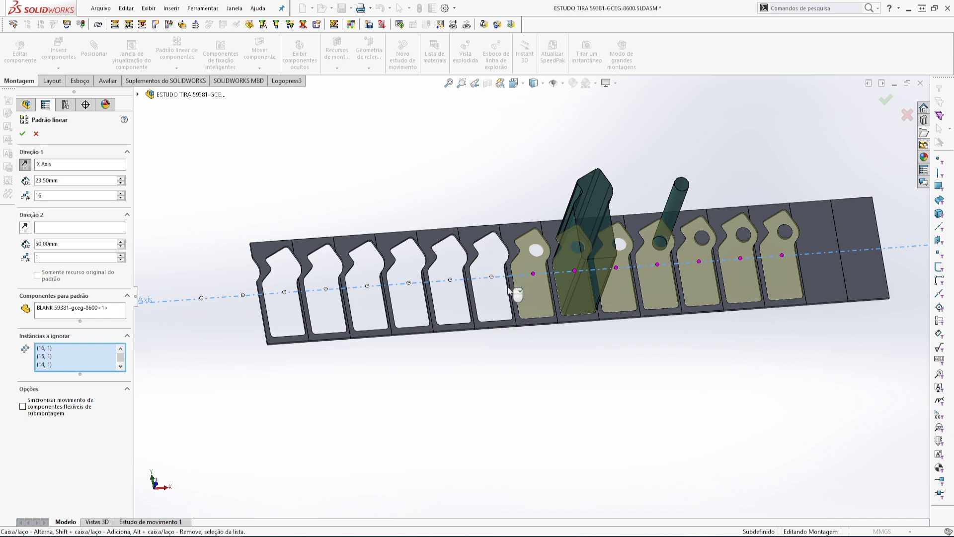
click(533, 274)
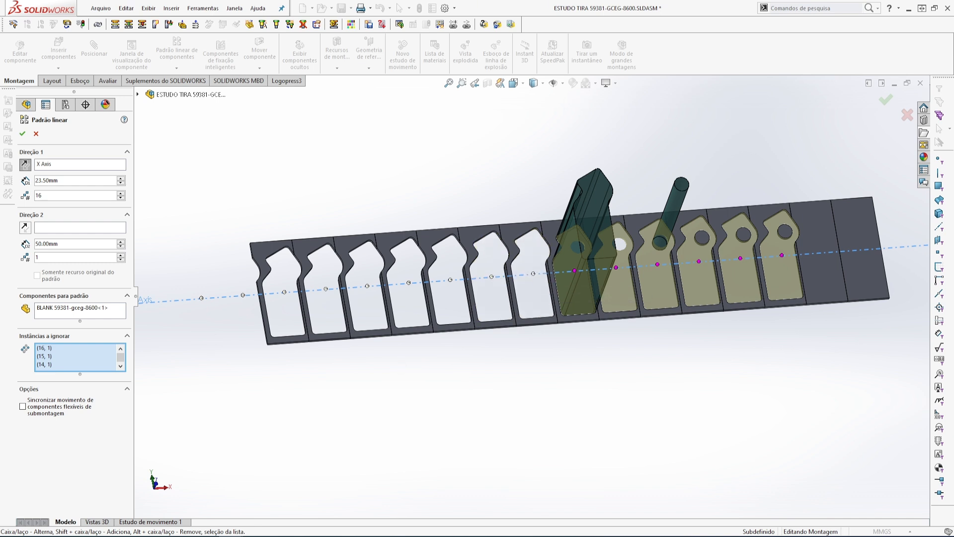
click(22, 135)
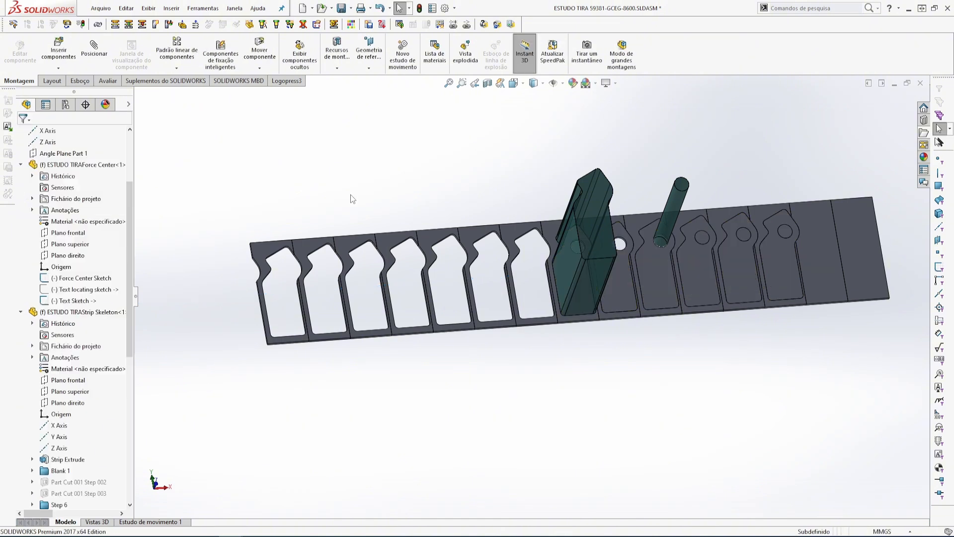
Examine the strip in front view, checking the station 8 blanking punch, the round hole punch and the cut-out skeleton.
scroll(679, 293, down, 1)
middle_drag(527, 304, 476, 368)
key(space)
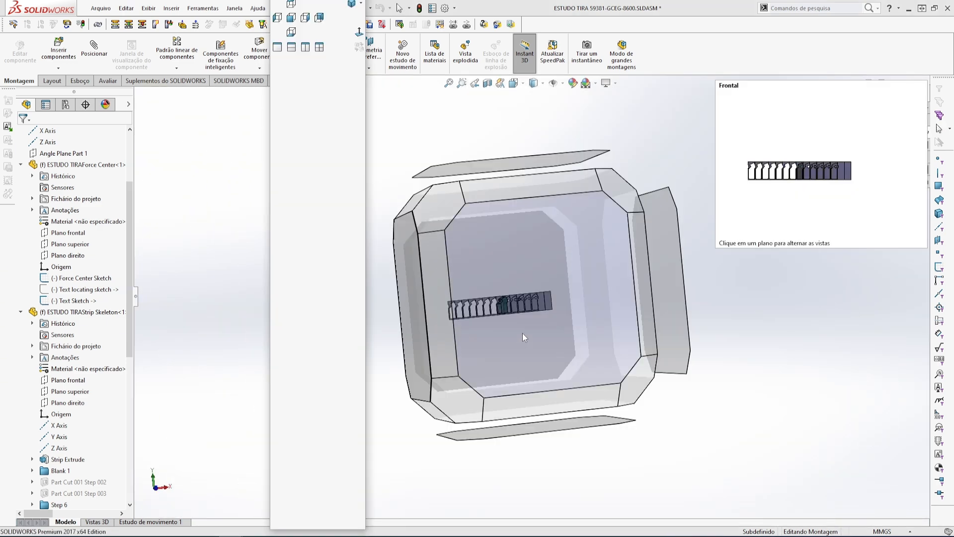
click(524, 326)
scroll(513, 324, down, 8)
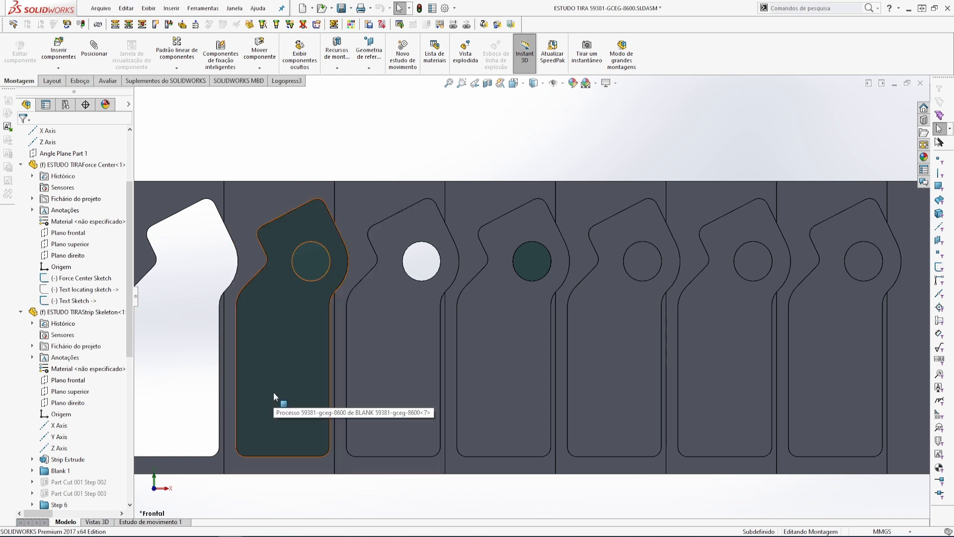
scroll(429, 348, up, 3)
scroll(425, 300, down, 3)
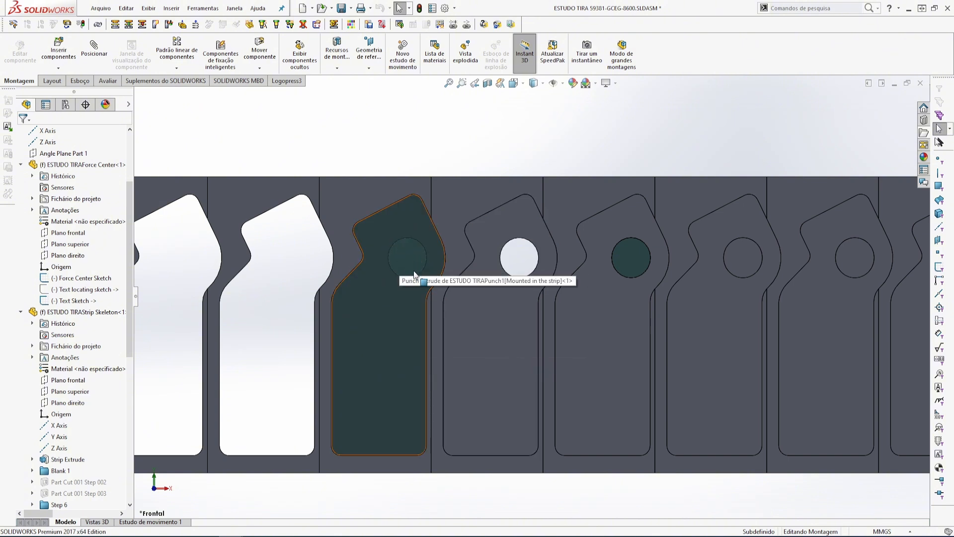
scroll(418, 327, up, 2)
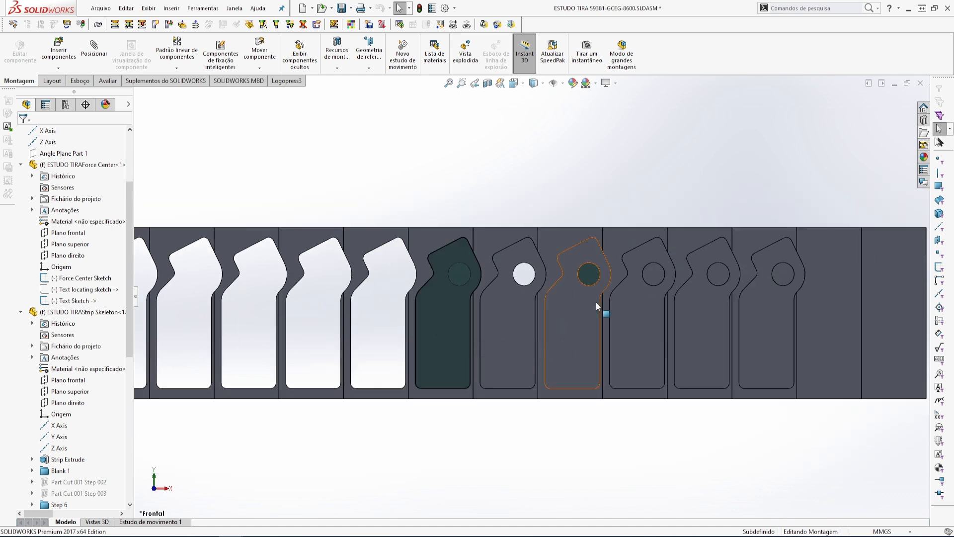
scroll(597, 304, up, 2)
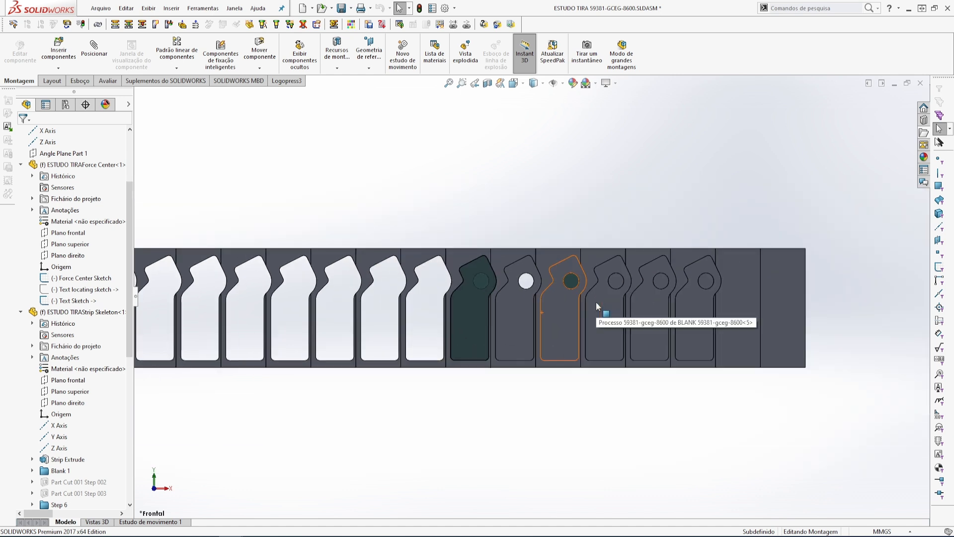
scroll(607, 261, down, 2)
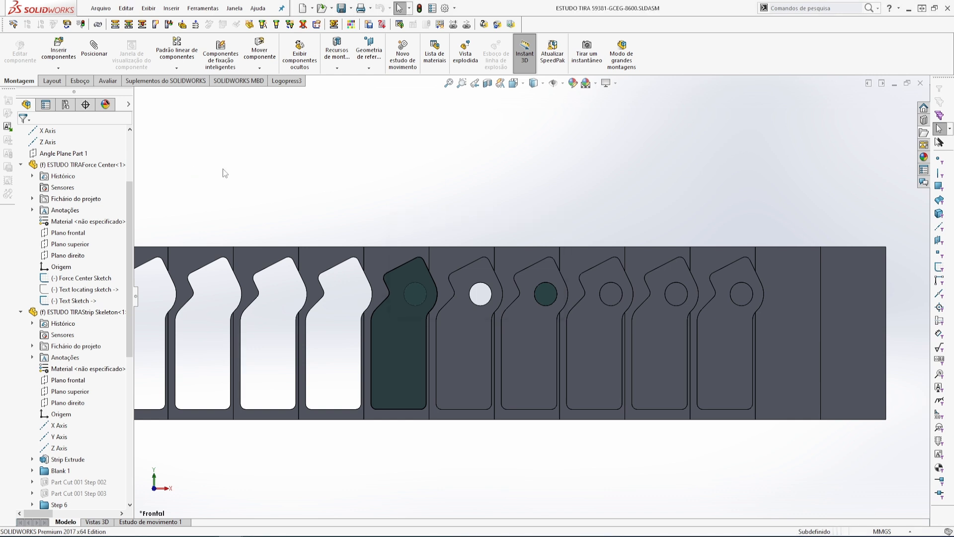
Reopen the strip layout for editing and start the sketch of a third punch mounted in the strip.
click(286, 81)
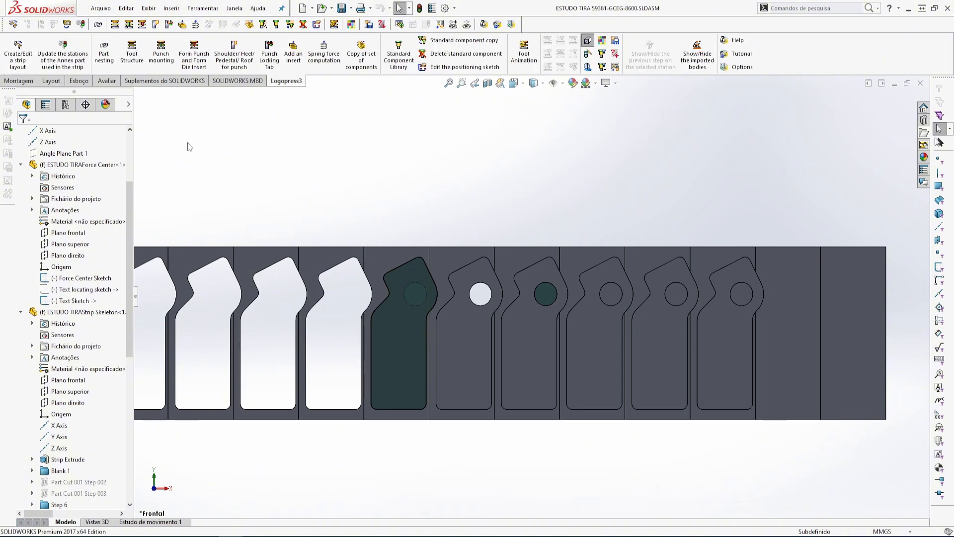
click(19, 50)
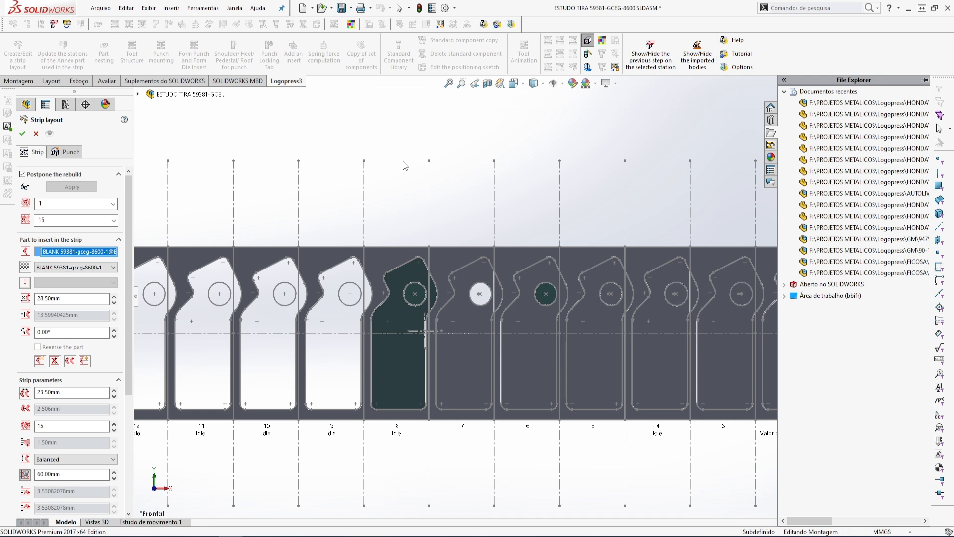
click(68, 152)
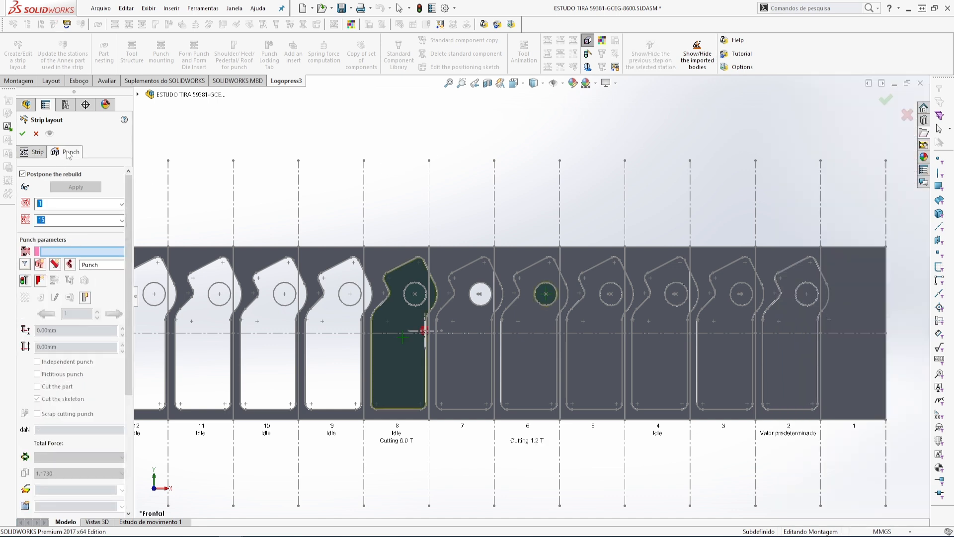
click(40, 264)
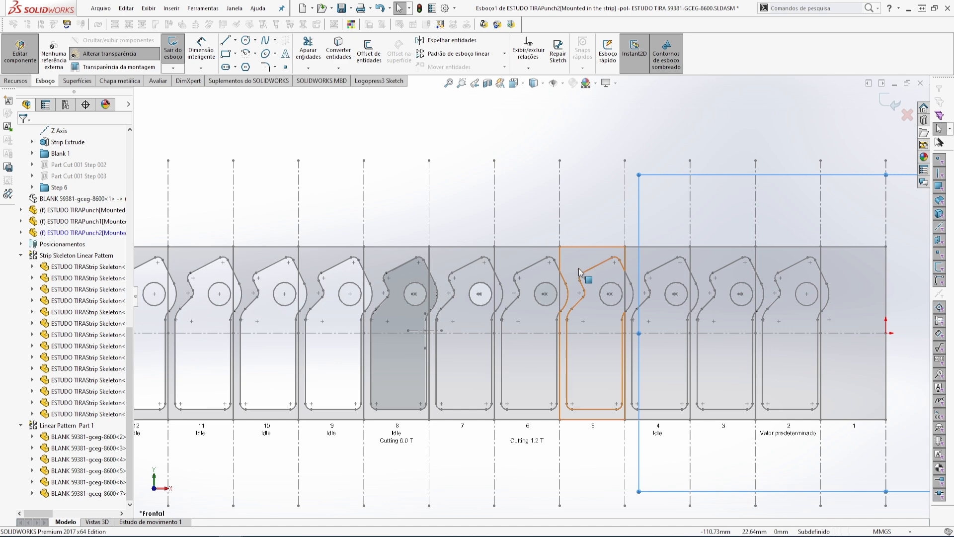
Sketch a corner rectangle about 4.7 mm high across the strip's upper edge at station 6, nearly one station wide.
scroll(578, 270, down, 5)
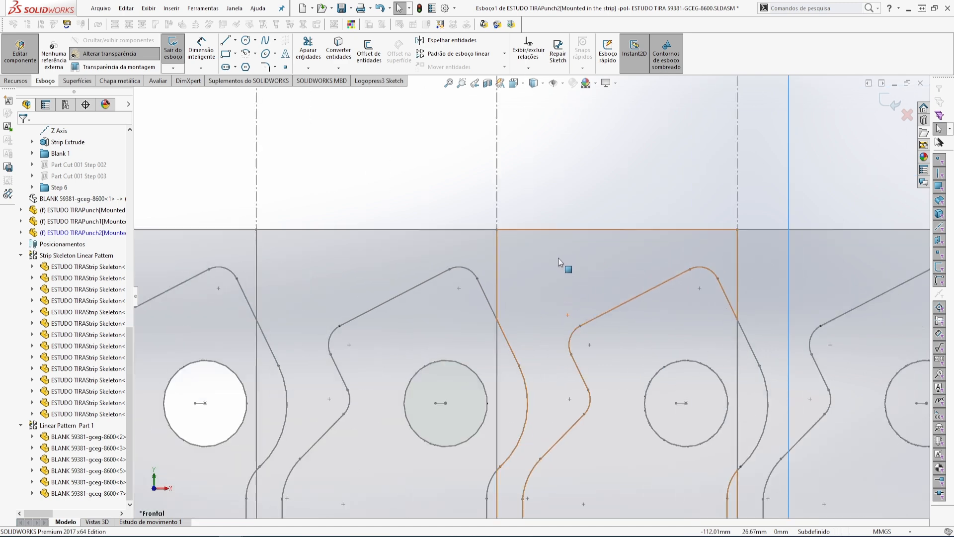
click(362, 160)
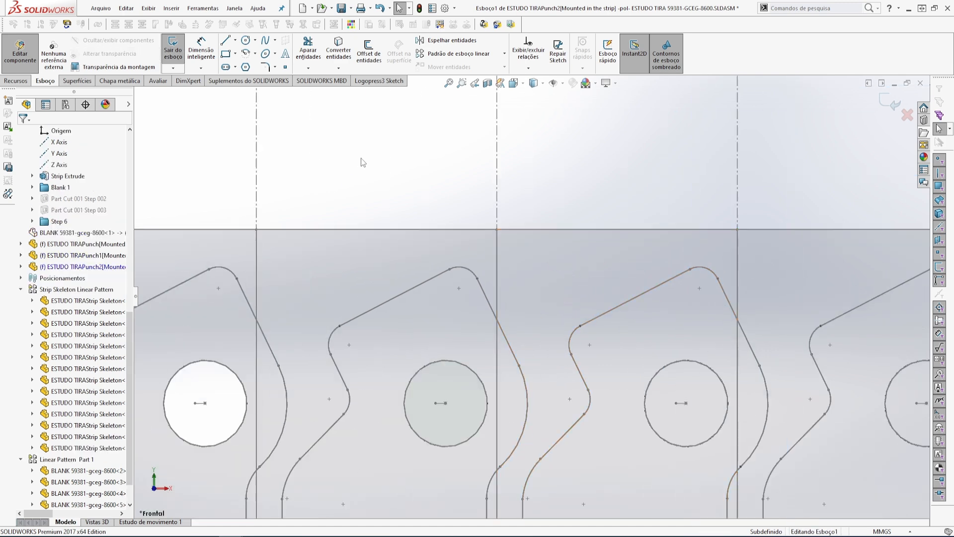
click(226, 53)
click(264, 194)
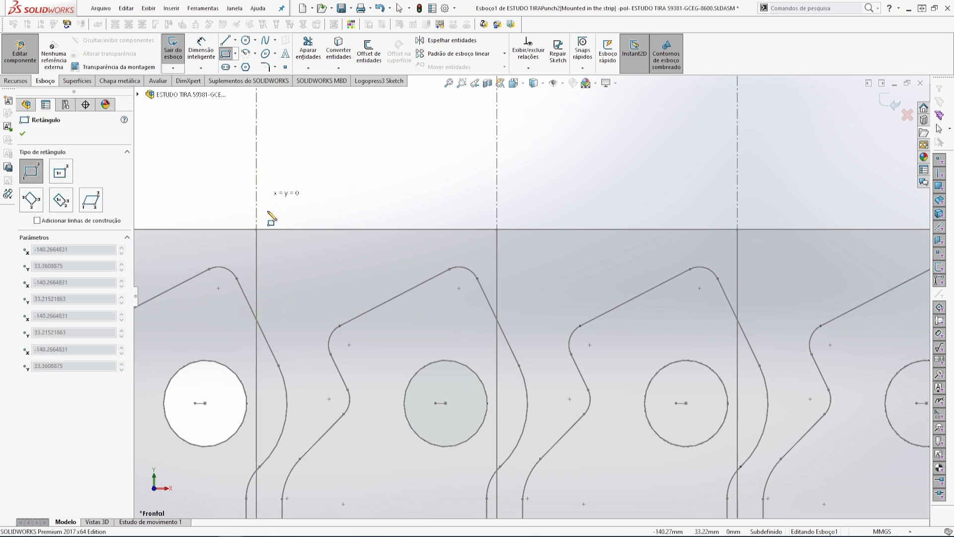
click(489, 243)
key(Escape)
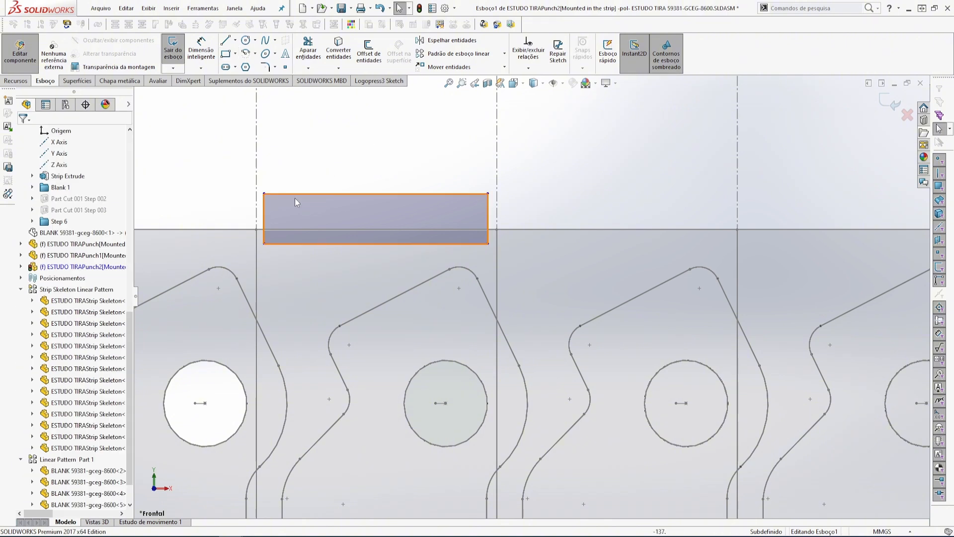
Make the rectangle's two vertical sides collinear with the station lines bounding station 6.
click(265, 217)
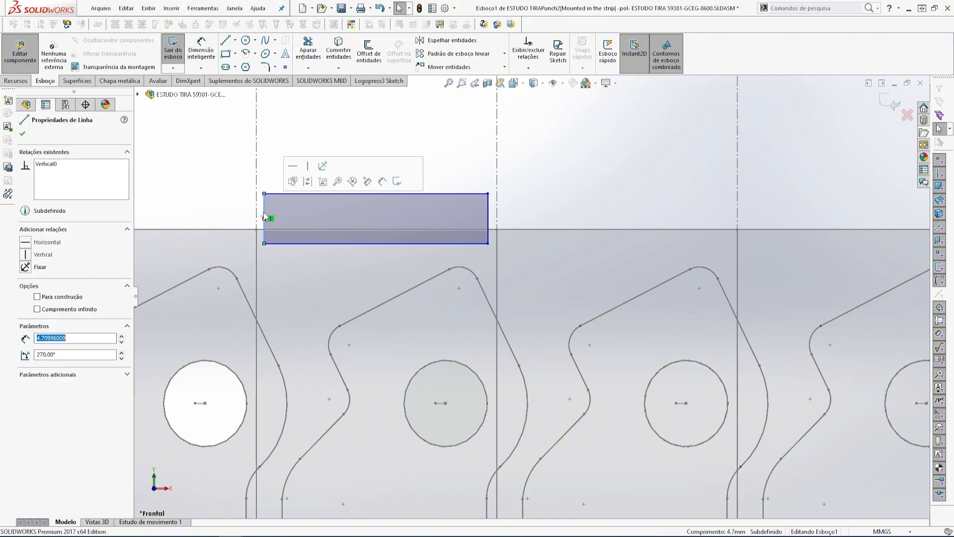
ctrl+click(257, 215)
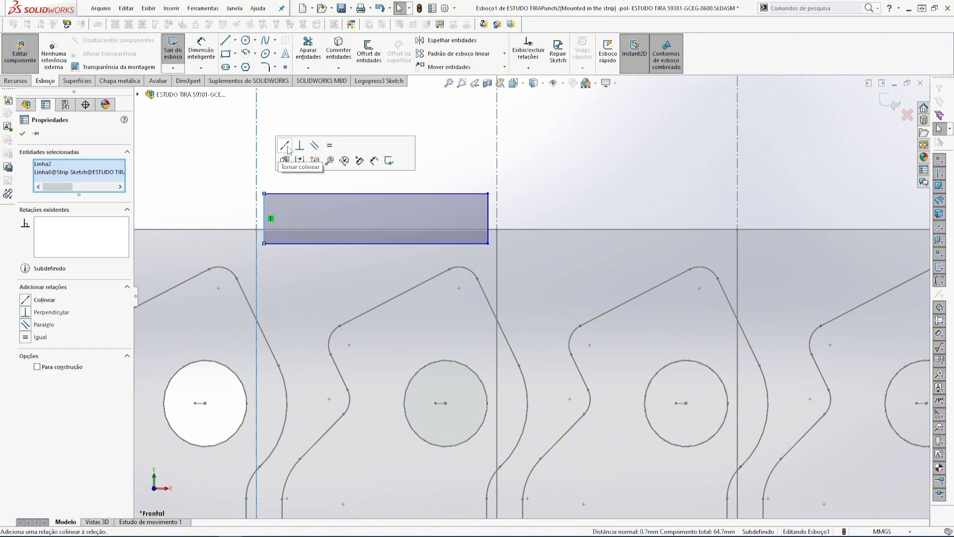
click(286, 148)
key(Escape)
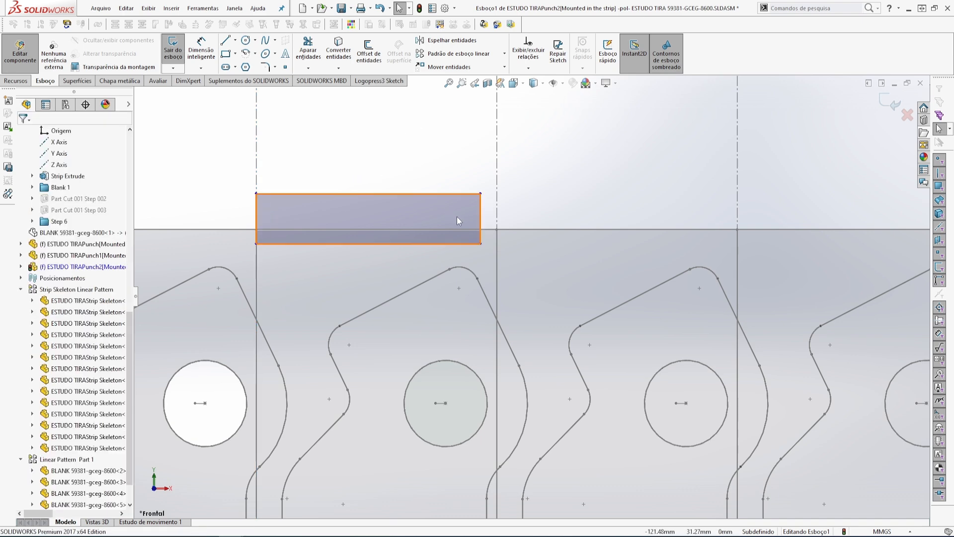
click(481, 219)
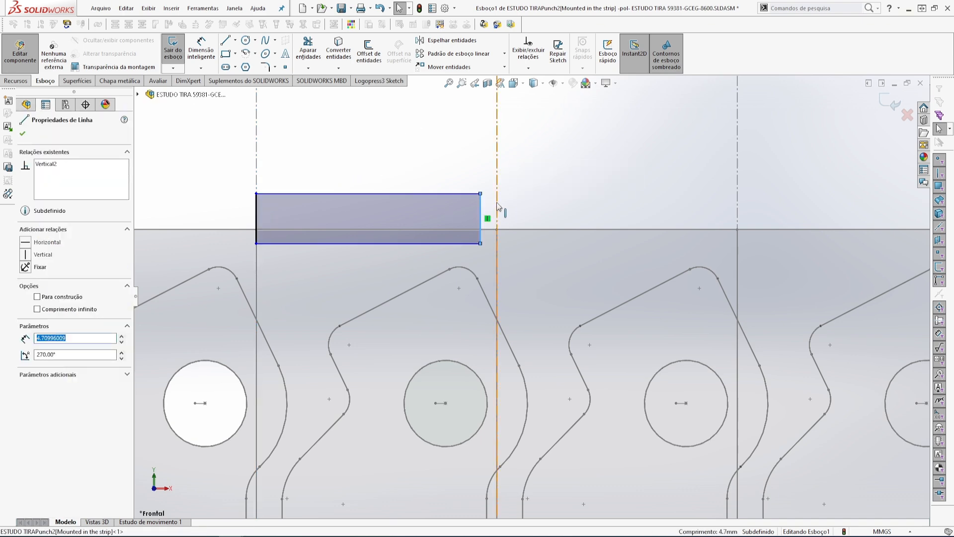
ctrl+click(497, 202)
click(527, 156)
click(428, 141)
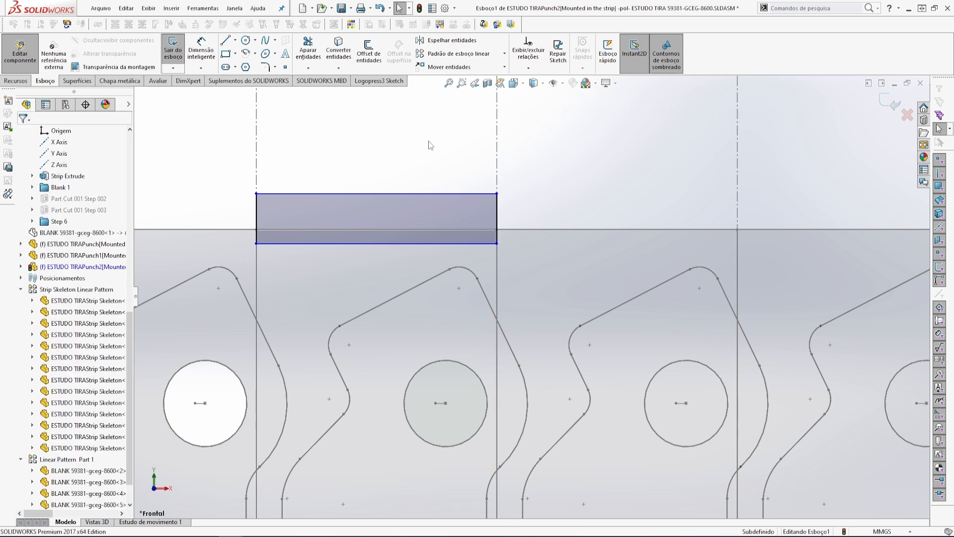
Dimension the rectangle's lower side 1.5 mm below the strip's upper edge.
scroll(429, 144, up, 3)
scroll(553, 303, down, 5)
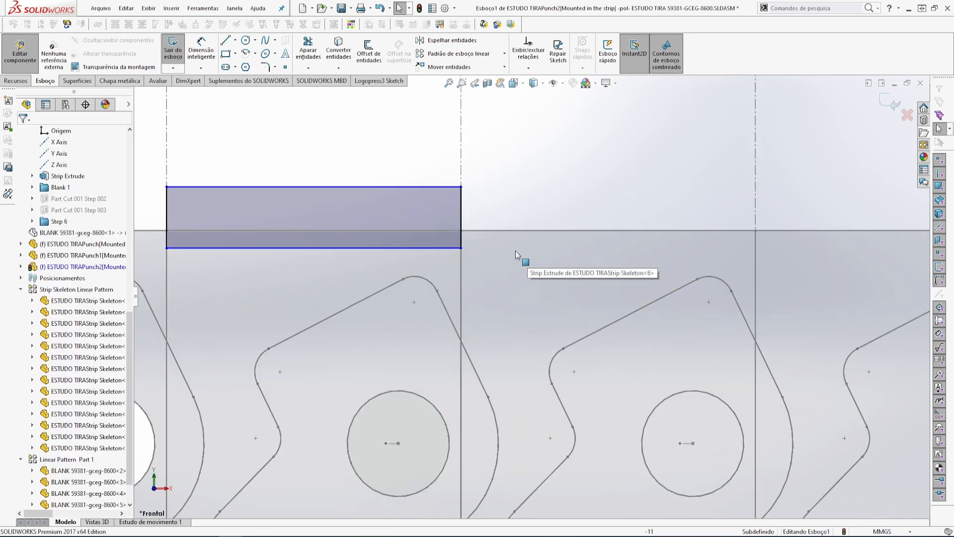
scroll(512, 251, up, 1)
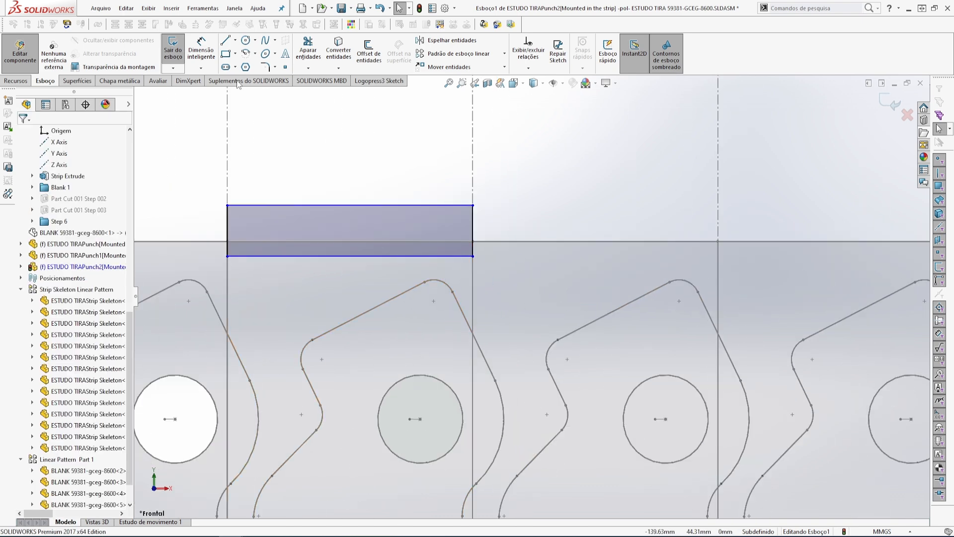
click(201, 50)
click(457, 256)
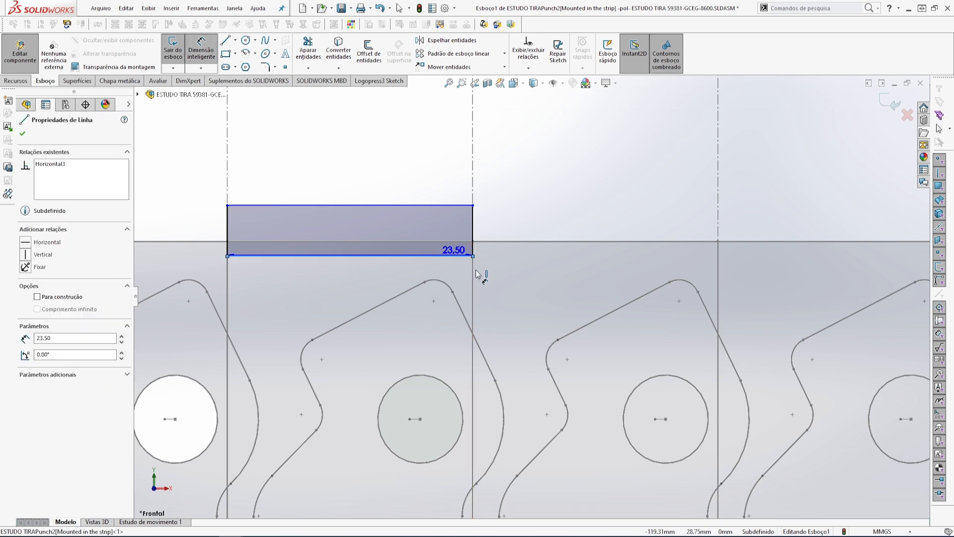
click(500, 242)
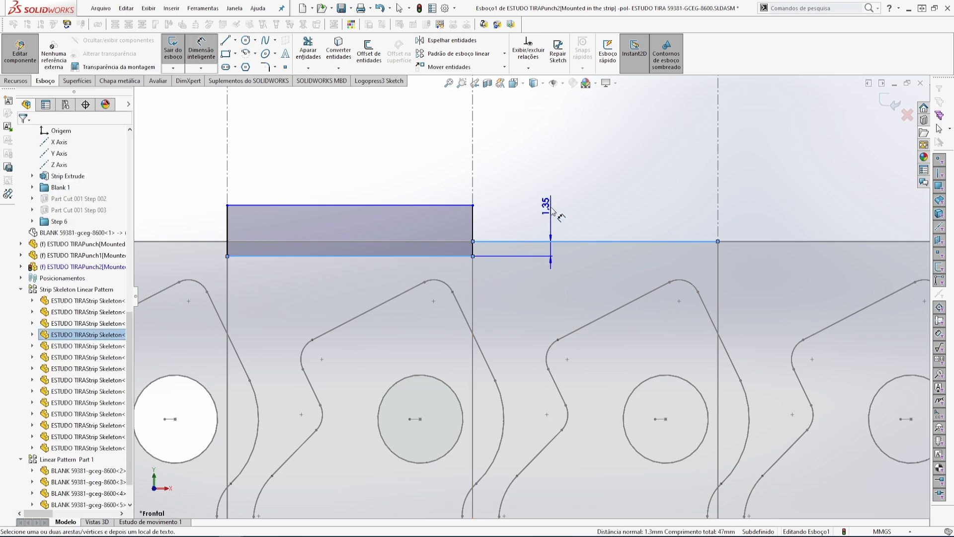
click(552, 211)
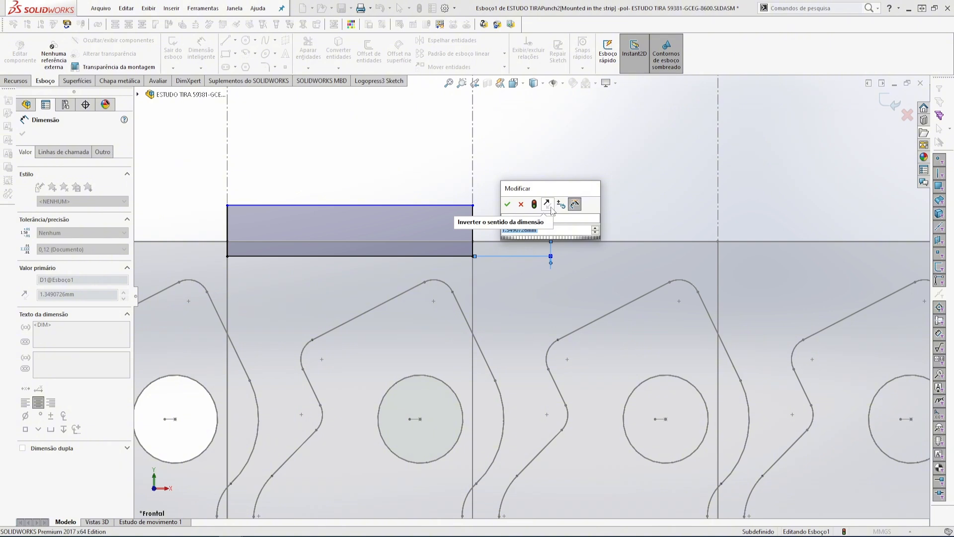
text(1.5)
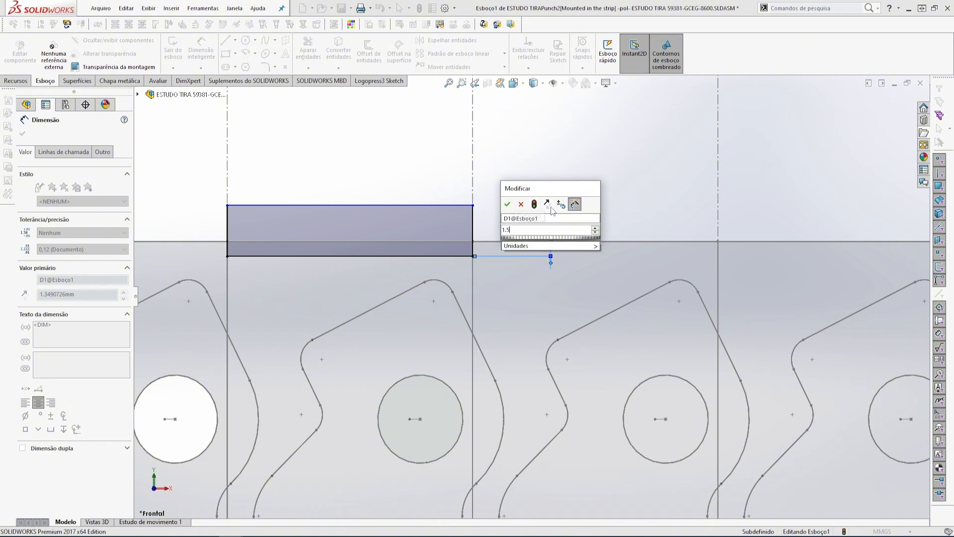
click(634, 157)
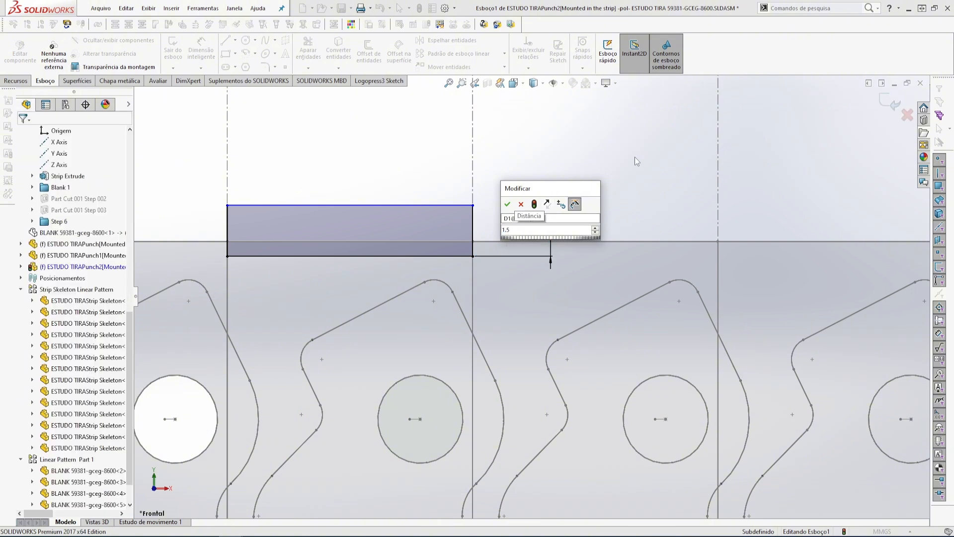
click(507, 205)
click(508, 204)
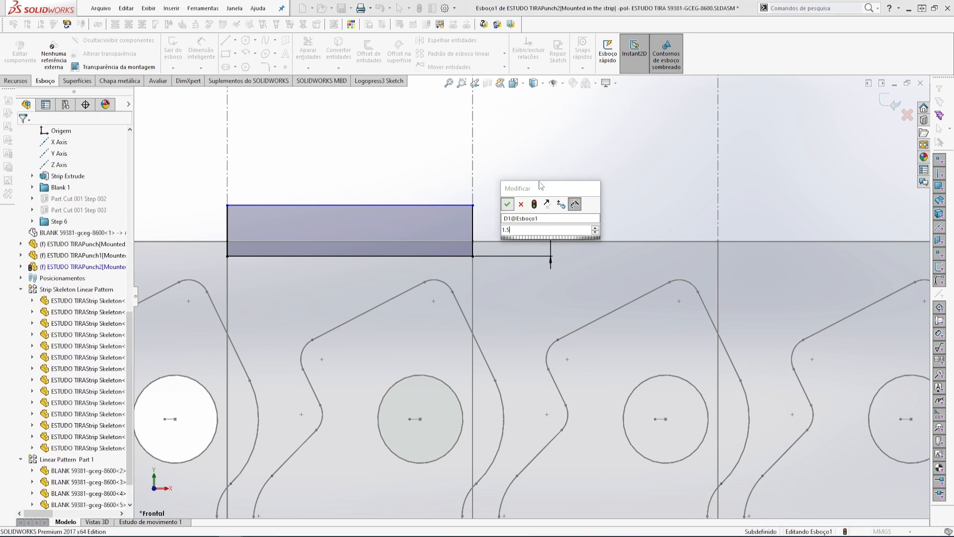
click(588, 163)
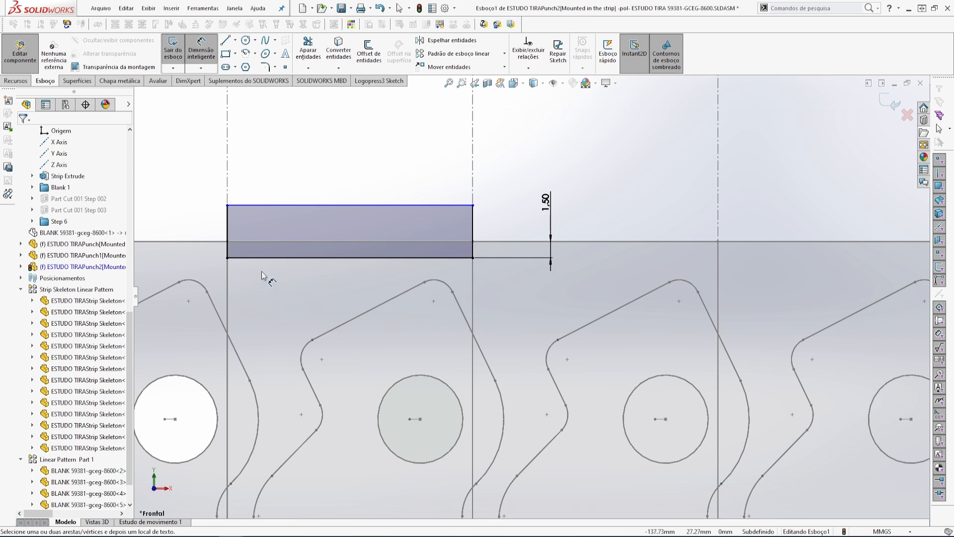
Dimension the rectangle's height between its two horizontal sides as 10 mm.
click(245, 259)
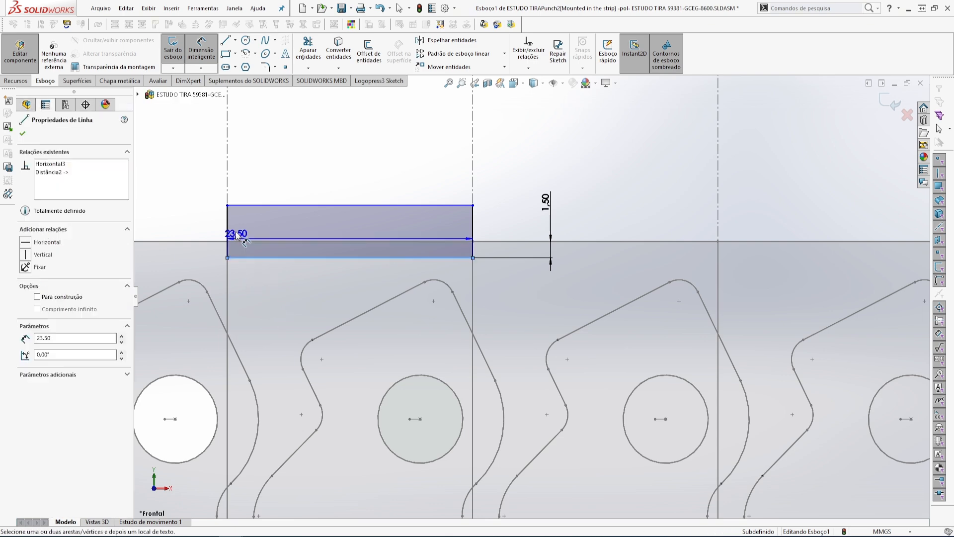
click(238, 206)
click(172, 220)
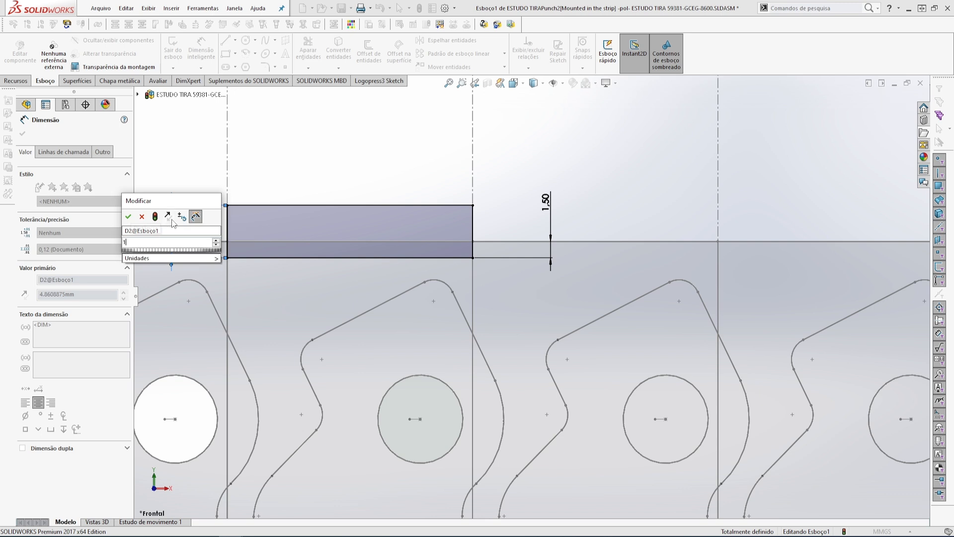
text(10)
key(Return)
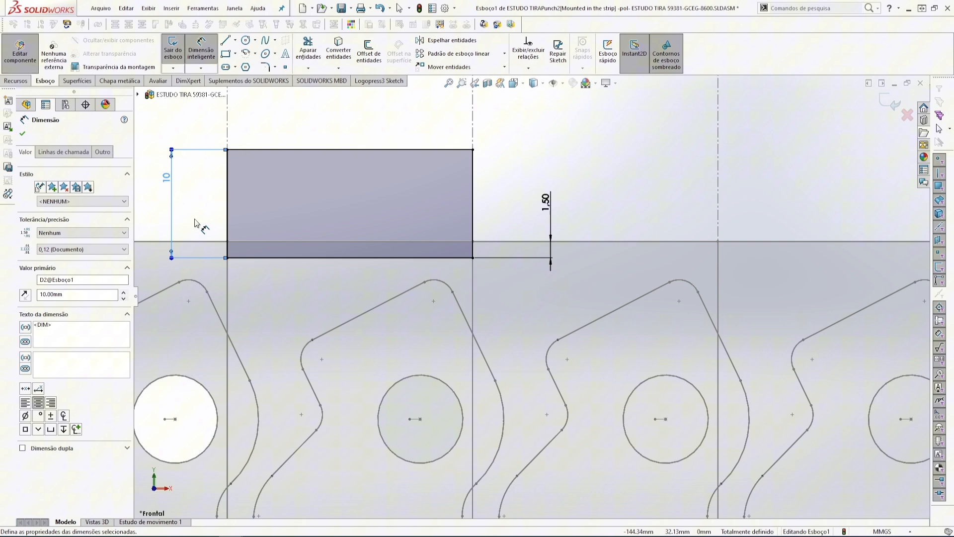
click(587, 157)
Examine the rectangle's overlap with the strip's upper edge, its lower corners and its position relative to the neighbouring stations.
scroll(601, 192, up, 3)
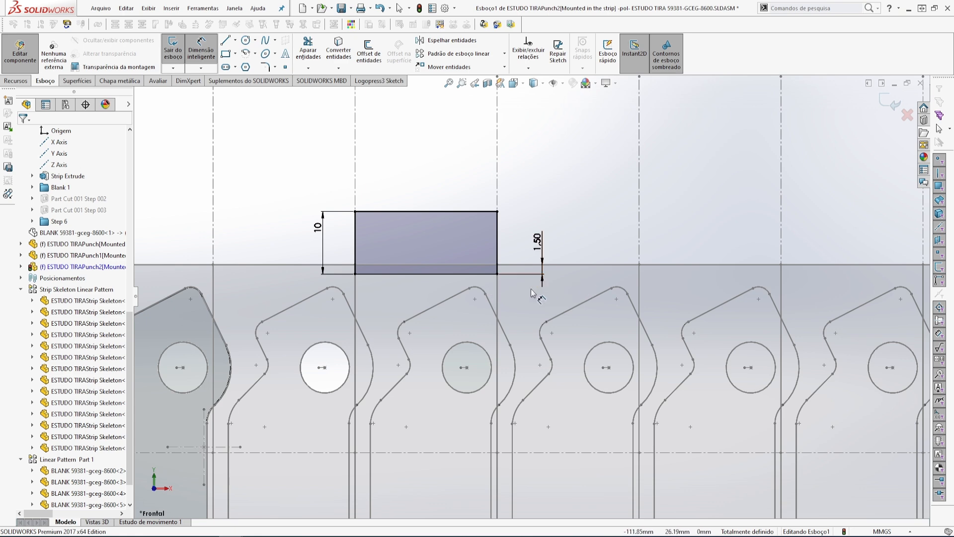
scroll(517, 285, down, 4)
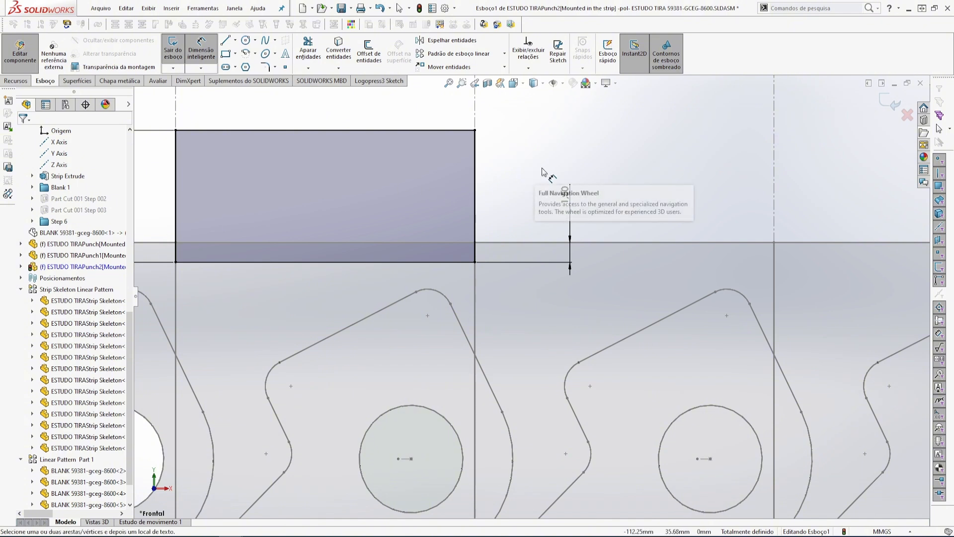
scroll(522, 268, up, 3)
scroll(522, 277, down, 2)
scroll(523, 276, down, 2)
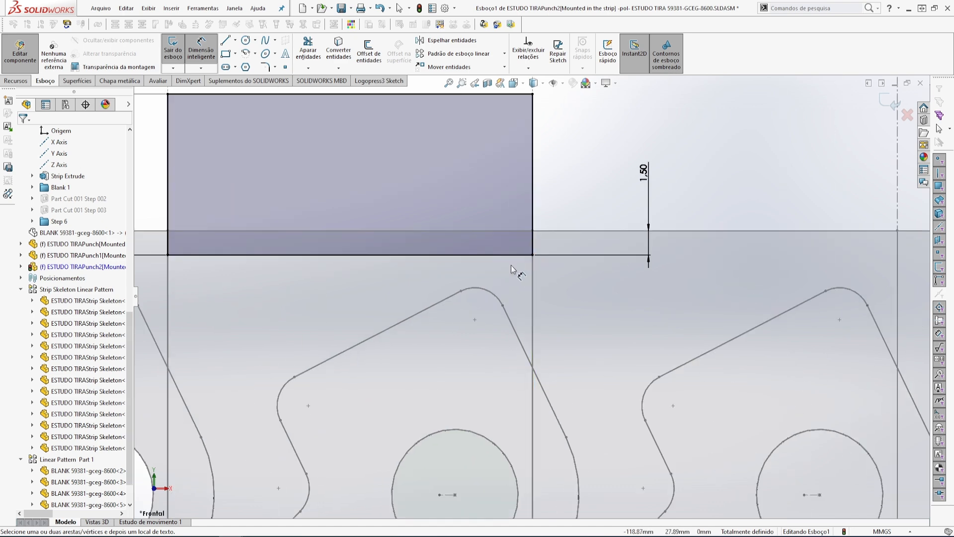
scroll(541, 276, up, 2)
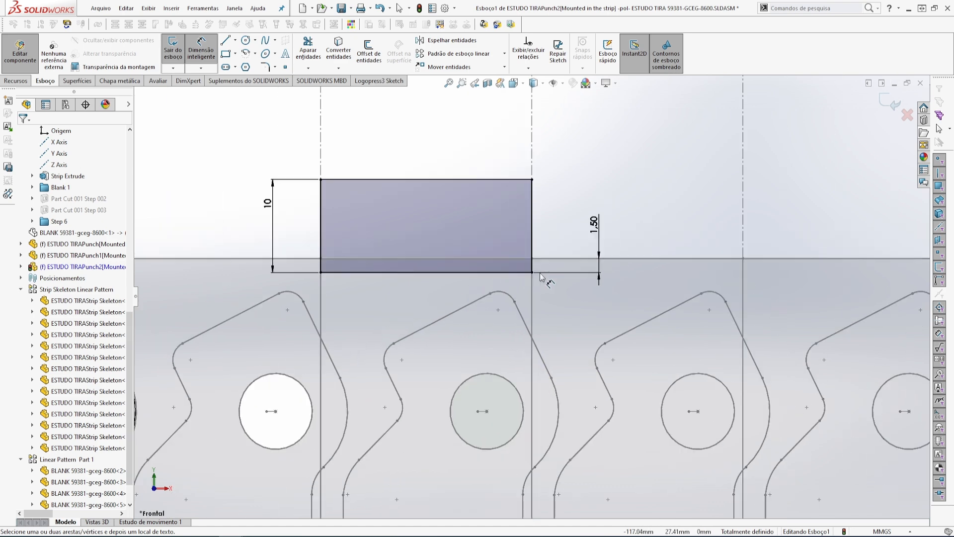
scroll(540, 277, down, 3)
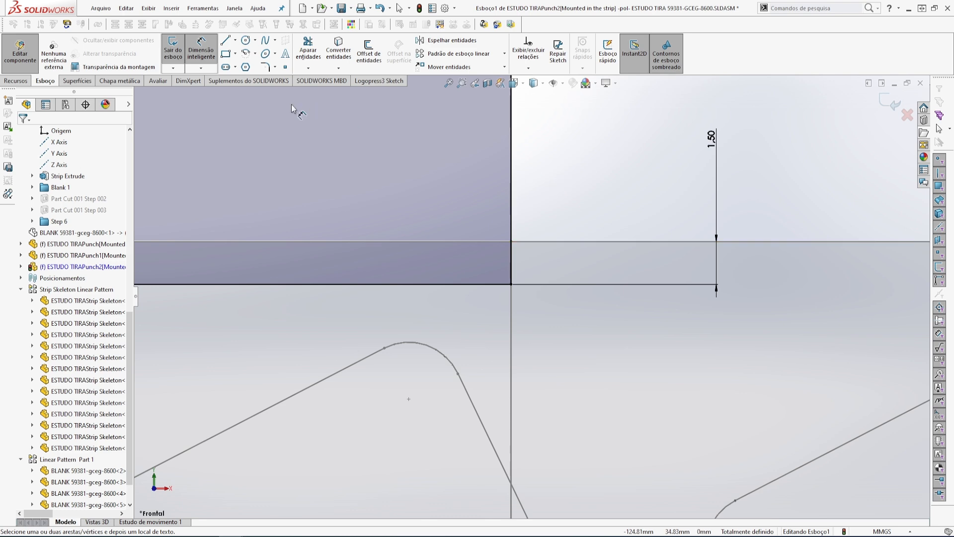
scroll(596, 148, up, 3)
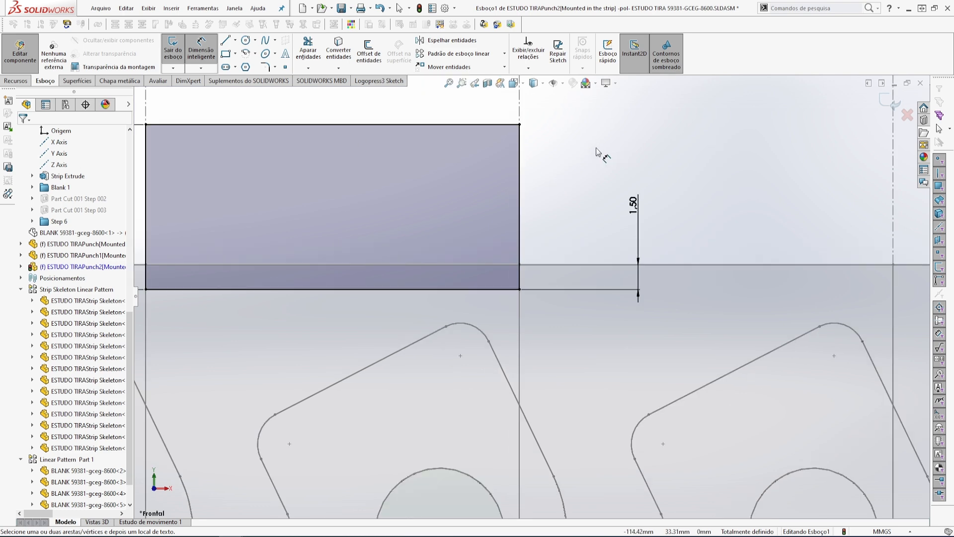
scroll(587, 150, up, 4)
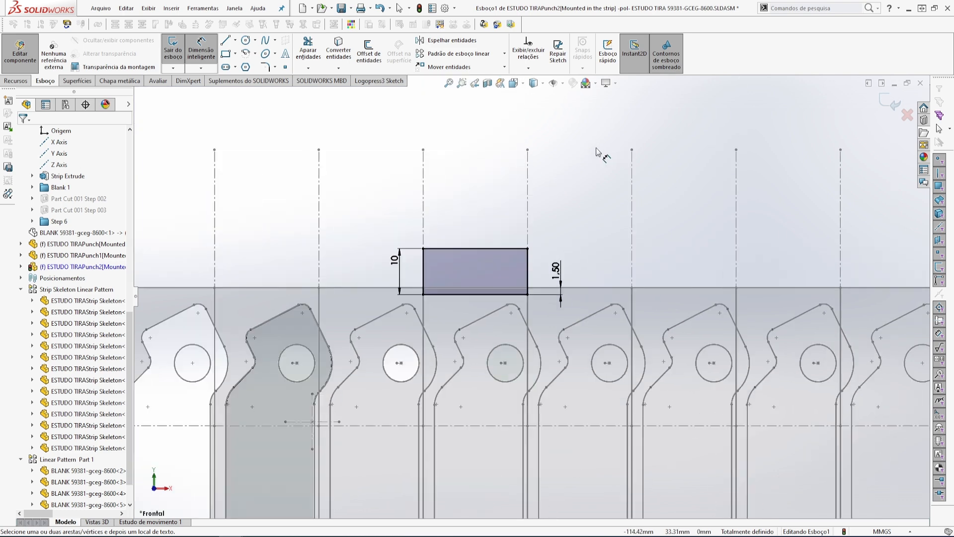
scroll(547, 348, down, 2)
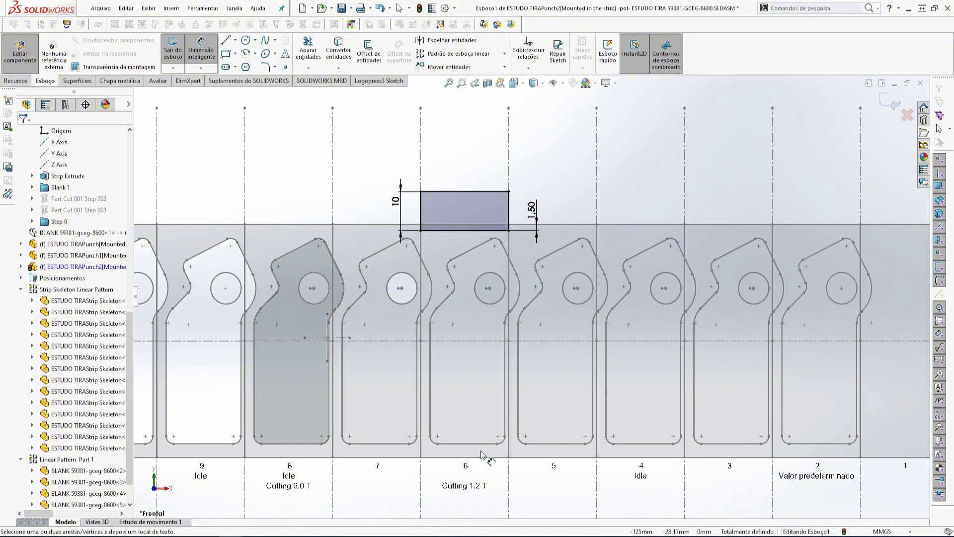
scroll(534, 219, down, 4)
scroll(539, 251, down, 2)
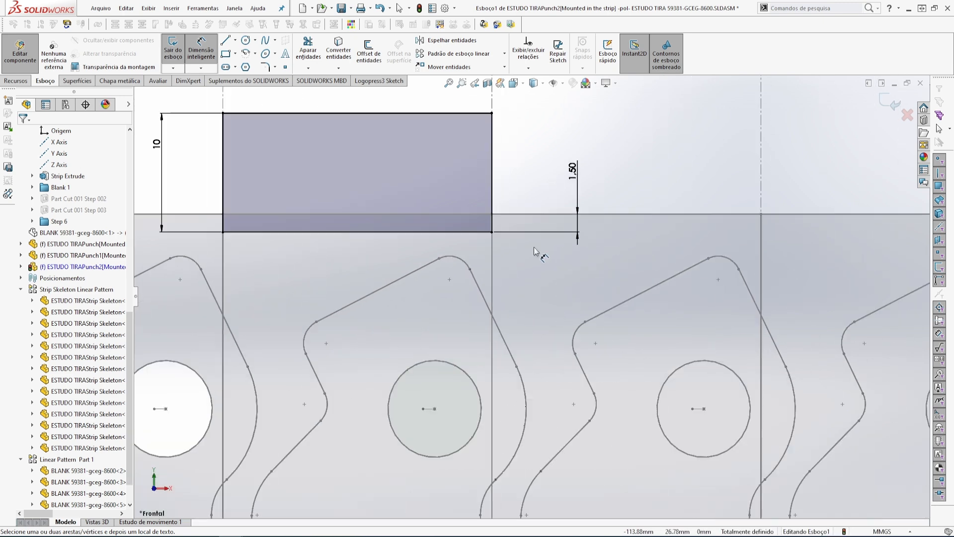
scroll(544, 160, down, 1)
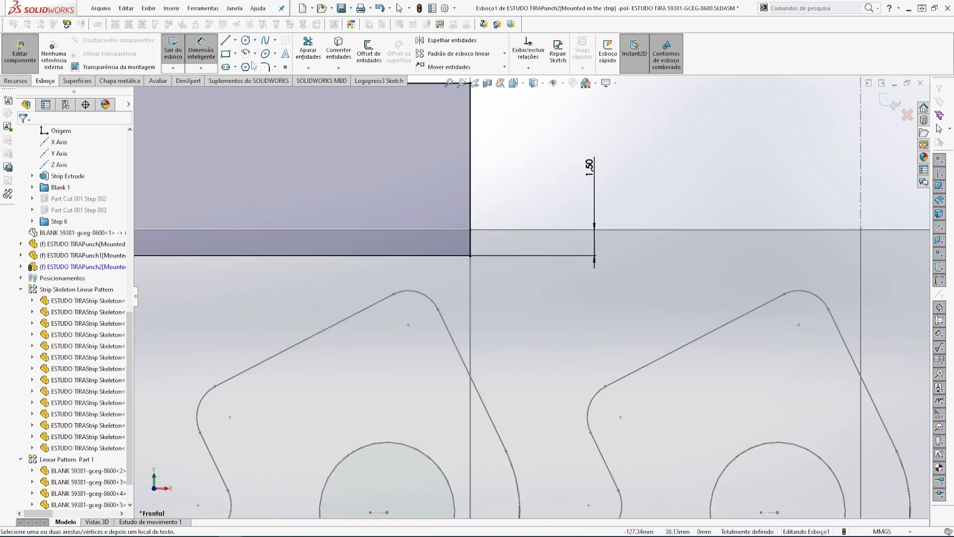
Sketch a slanted line about 0.8 mm long across the rectangle's lower side, continued by a horizontal line about 2.5 mm long past the station line.
scroll(493, 285, down, 3)
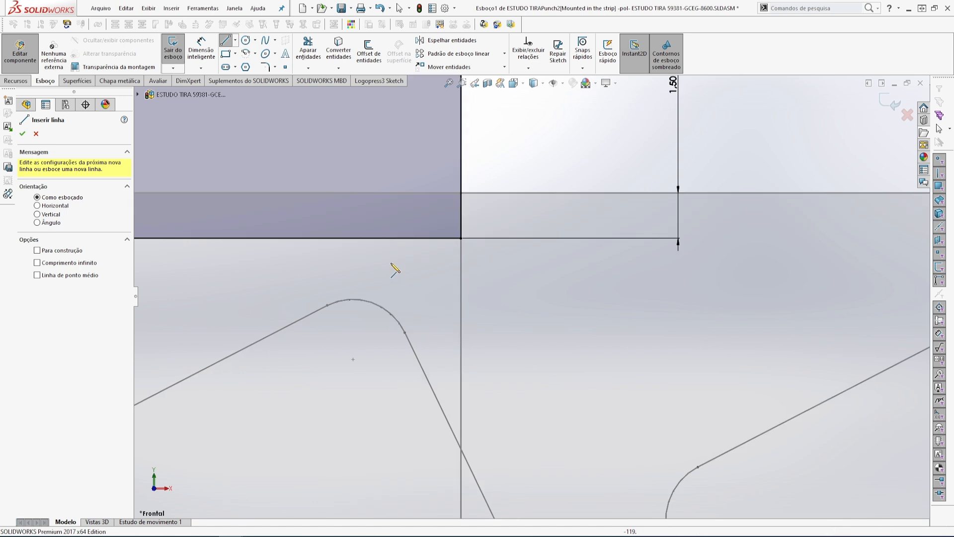
click(377, 232)
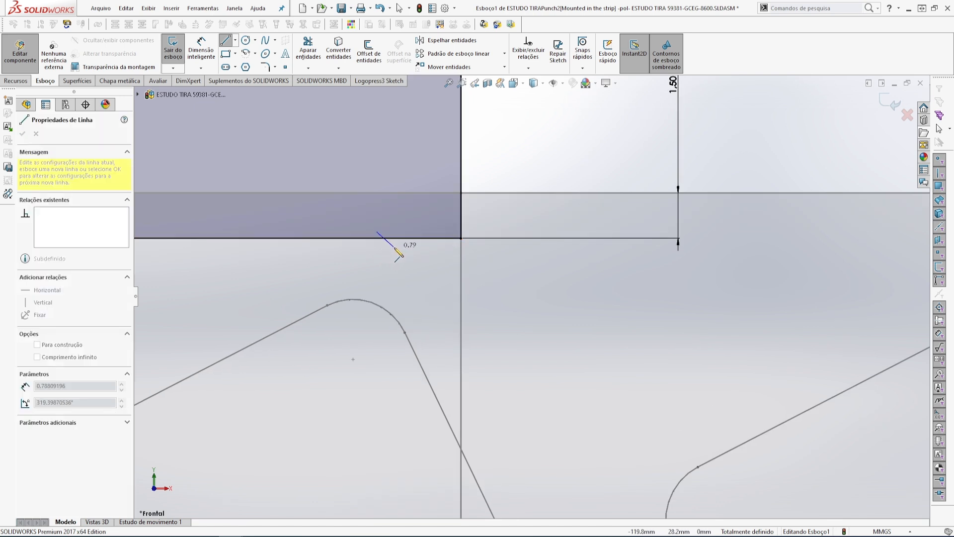
click(396, 247)
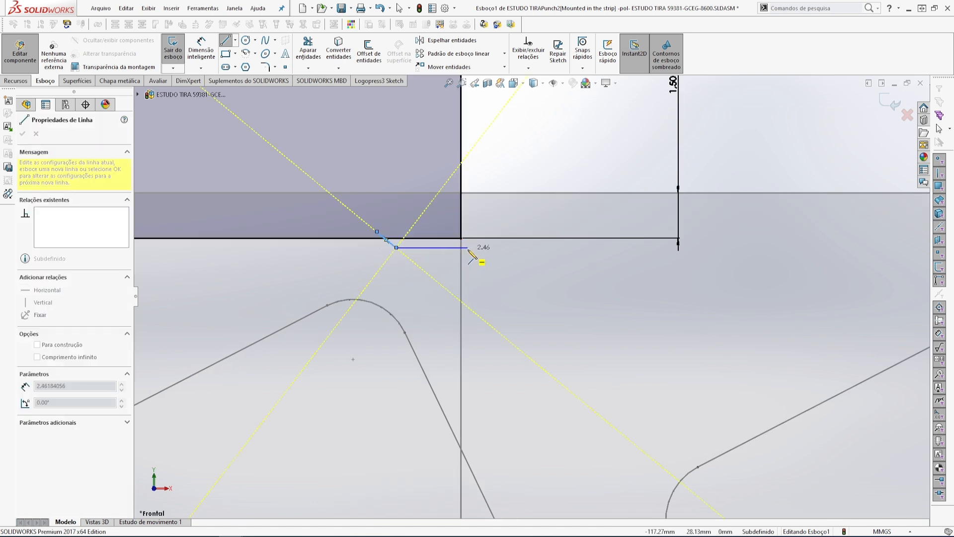
click(467, 247)
key(Escape)
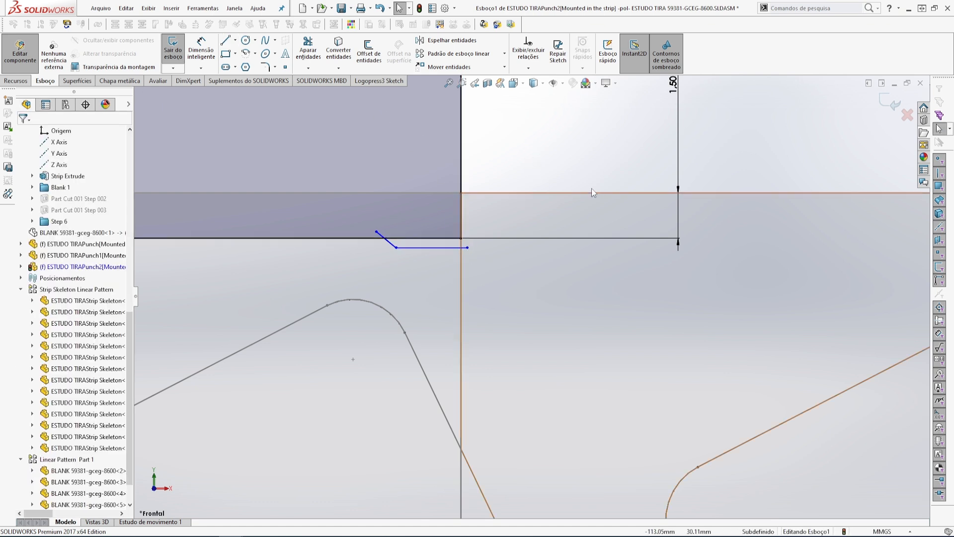
Trim the slanted line's overhanging end and the part of the rectangle's lower side between that line and the right corner.
click(308, 50)
scroll(406, 253, down, 5)
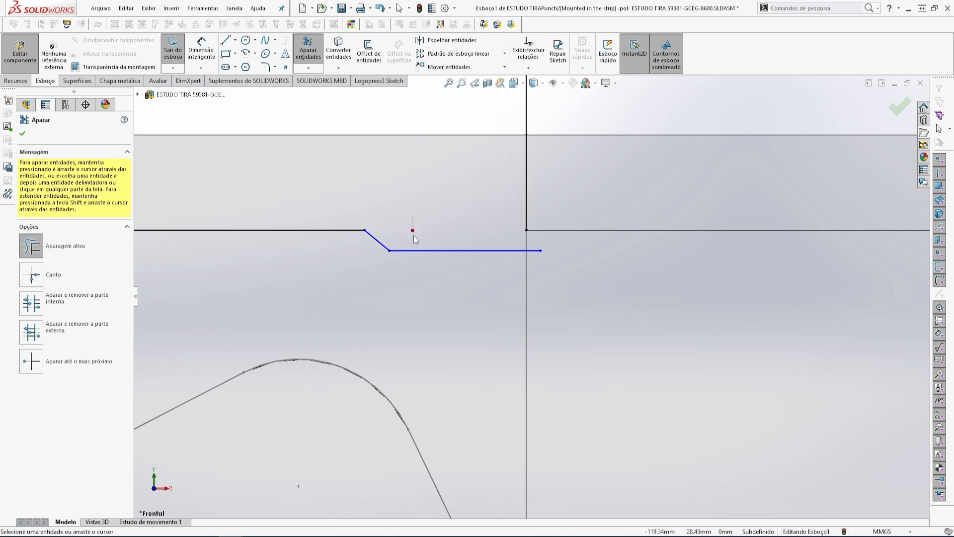
key(Escape)
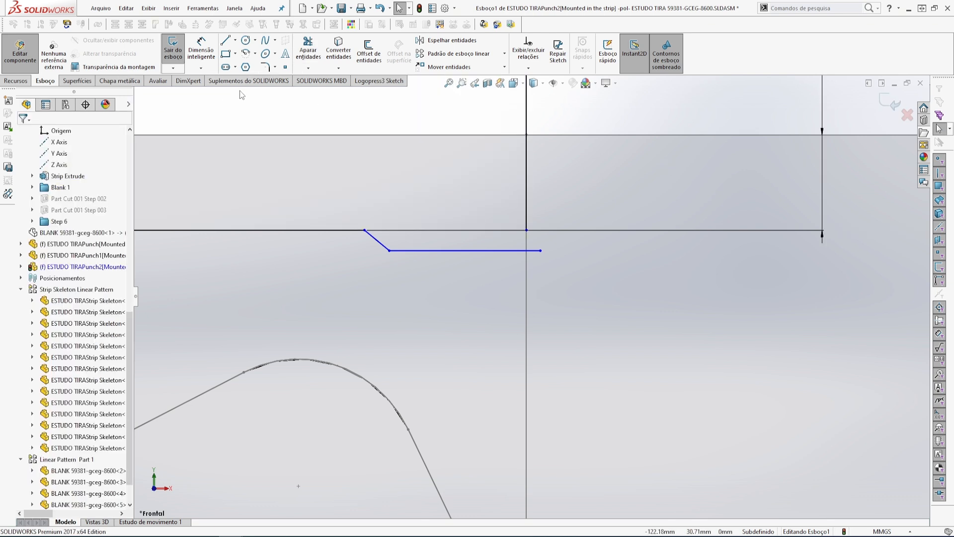
Trim the short horizontal line and the rectangle's right side to each other so they meet in a corner.
click(308, 52)
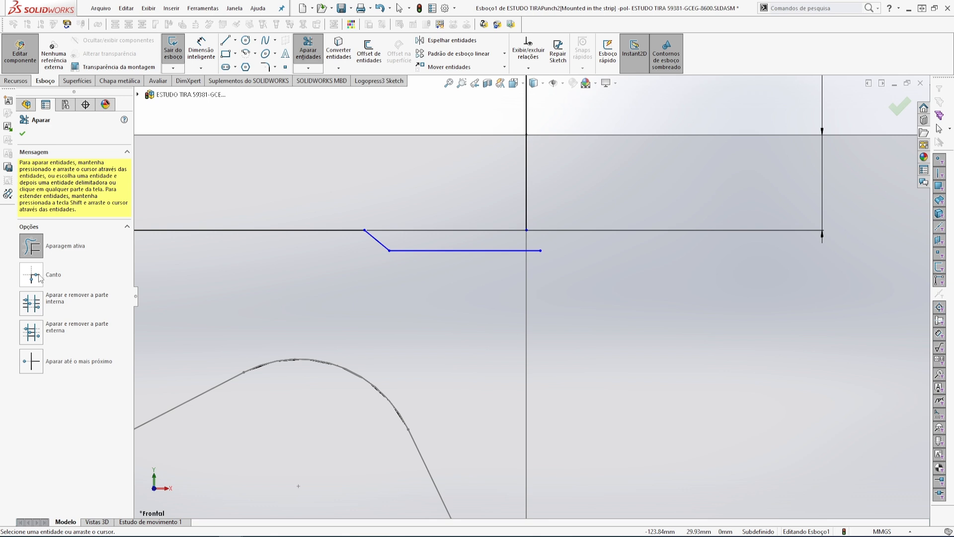
click(31, 275)
click(475, 252)
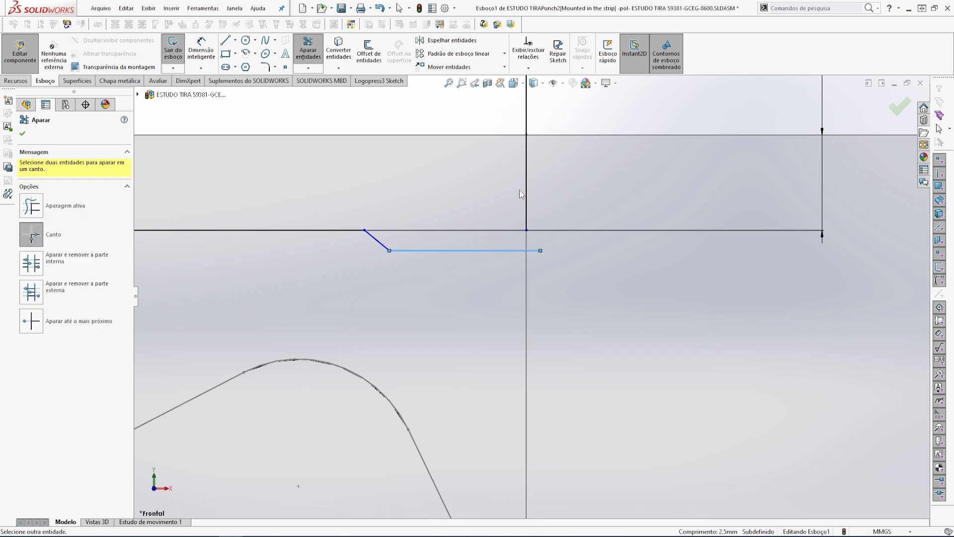
click(527, 163)
scroll(537, 195, up, 3)
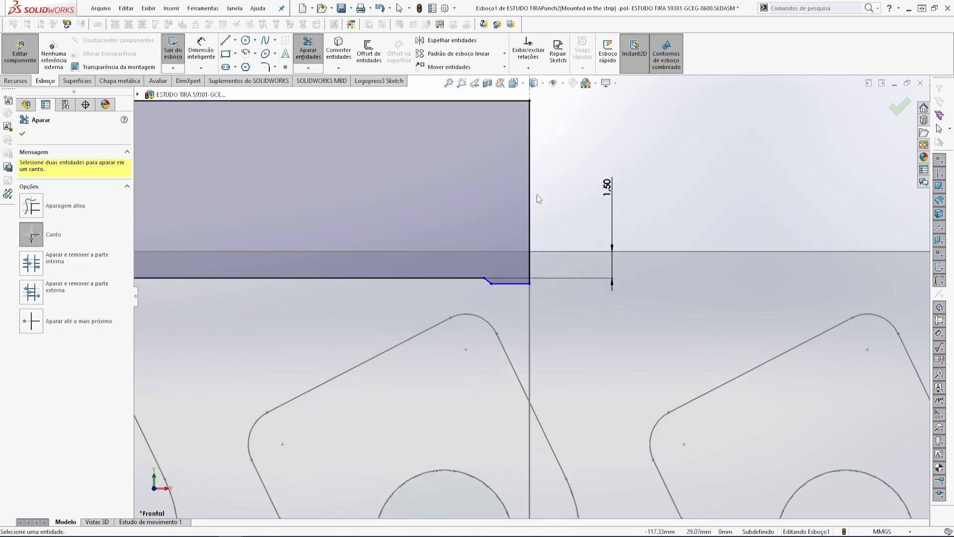
scroll(512, 316, down, 5)
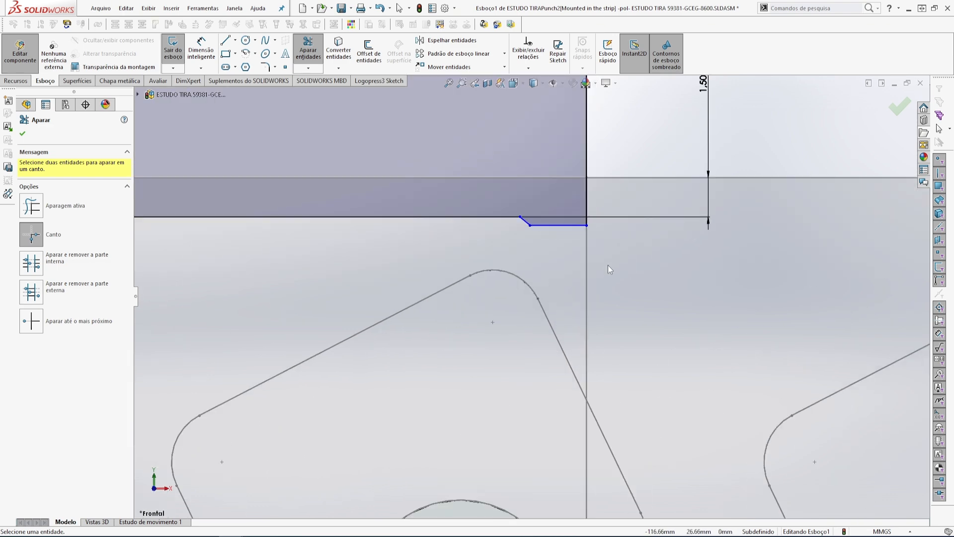
Dimension the junction of the slanted and short horizontal lines 3 mm from the rectangle's right side.
click(201, 50)
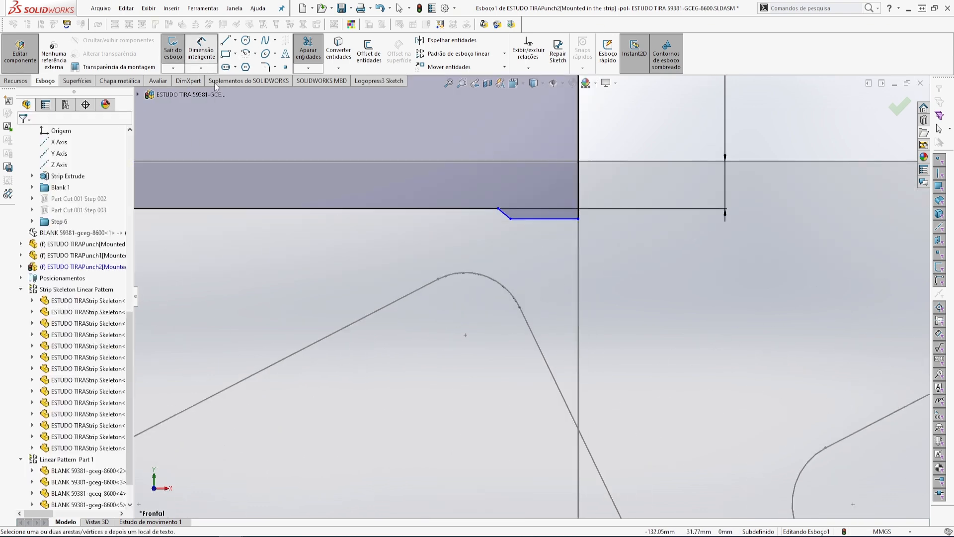
click(511, 220)
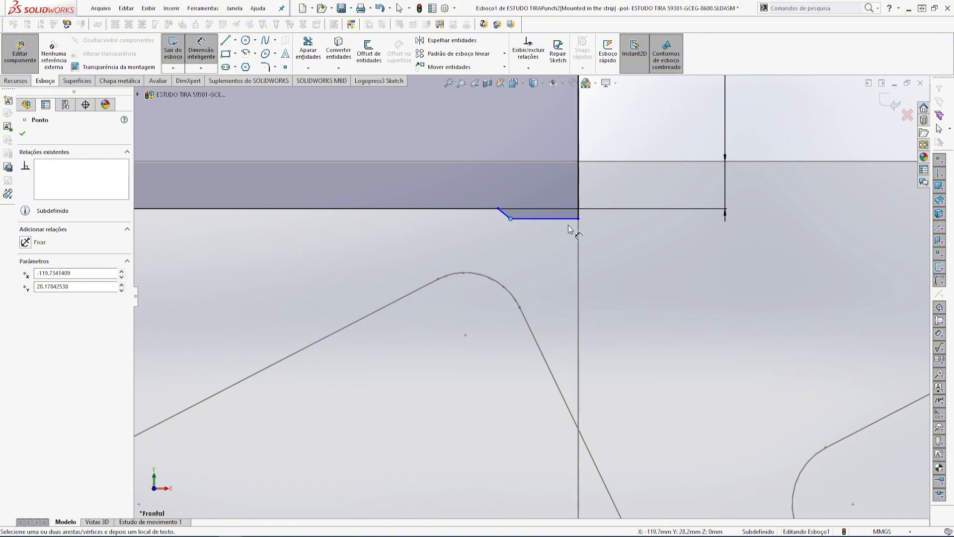
click(579, 199)
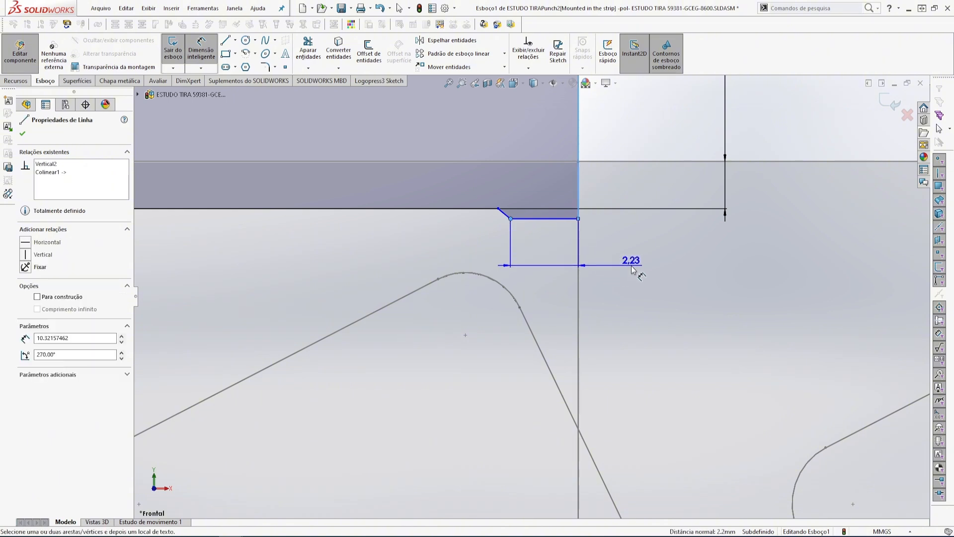
click(632, 265)
text(3)
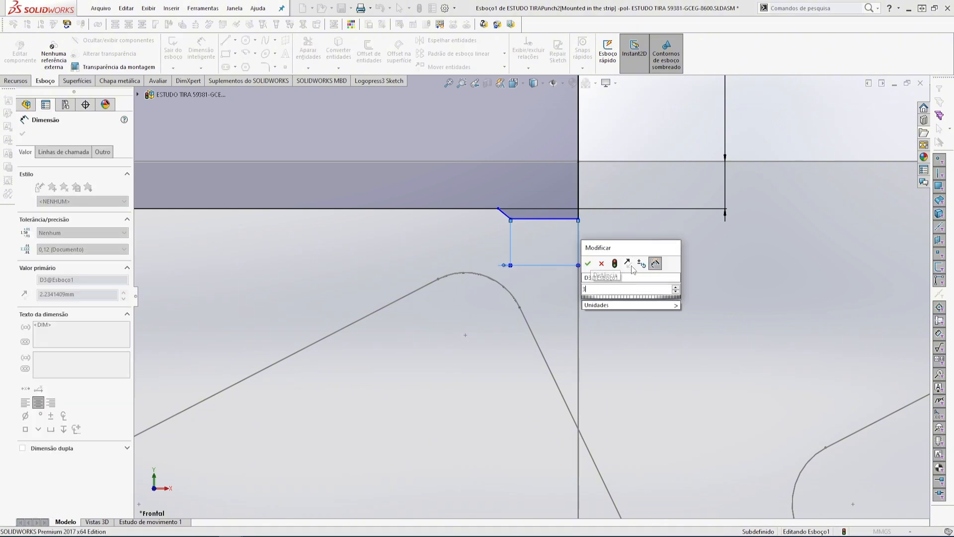
key(Return)
click(615, 129)
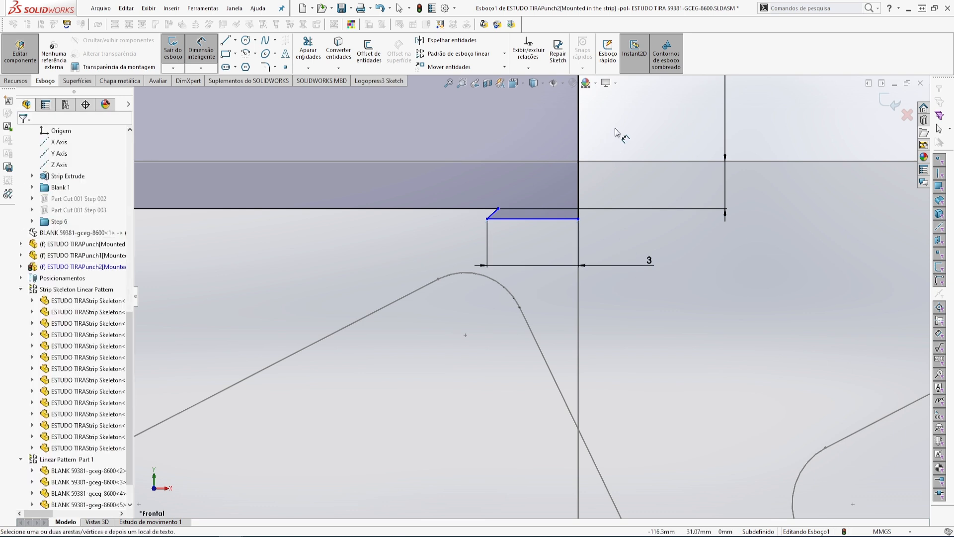
Move the slanted line's upper endpoint along the rectangle's lower side to the left of its lower endpoint, about 0.3 mm beyond it.
scroll(555, 177, down, 3)
click(454, 234)
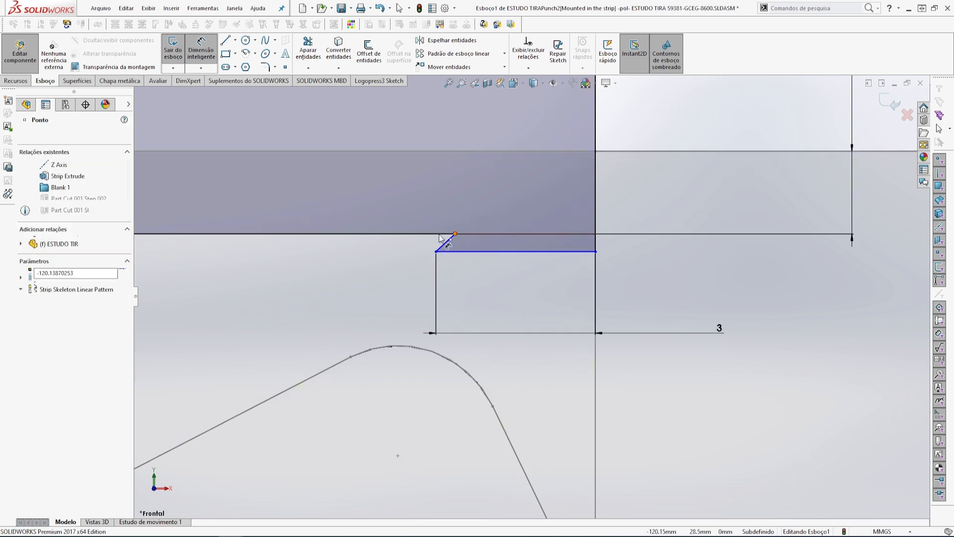
click(410, 237)
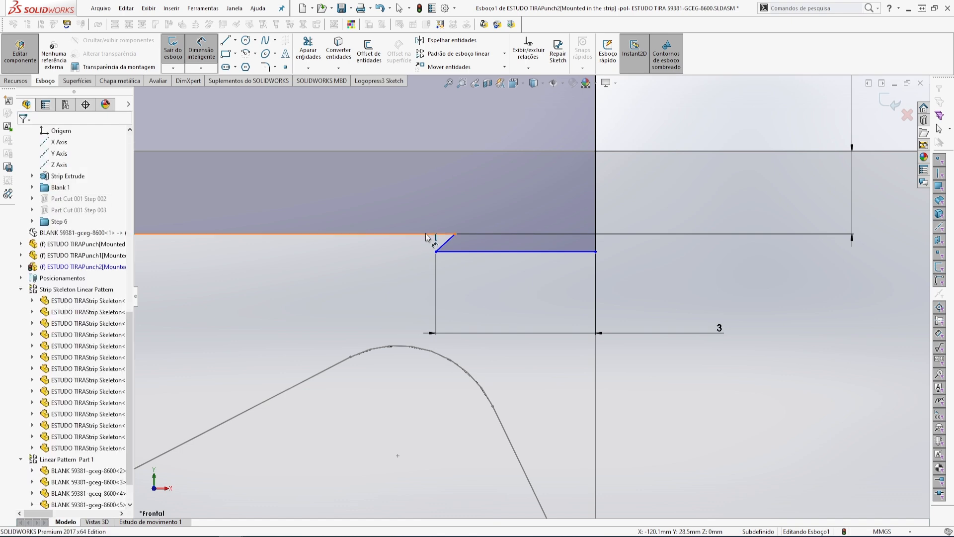
click(453, 234)
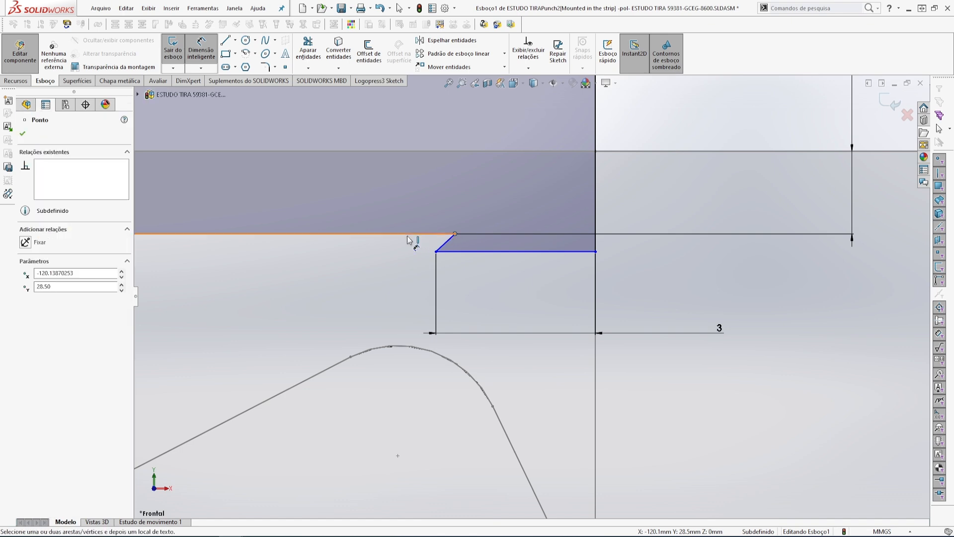
key(Escape)
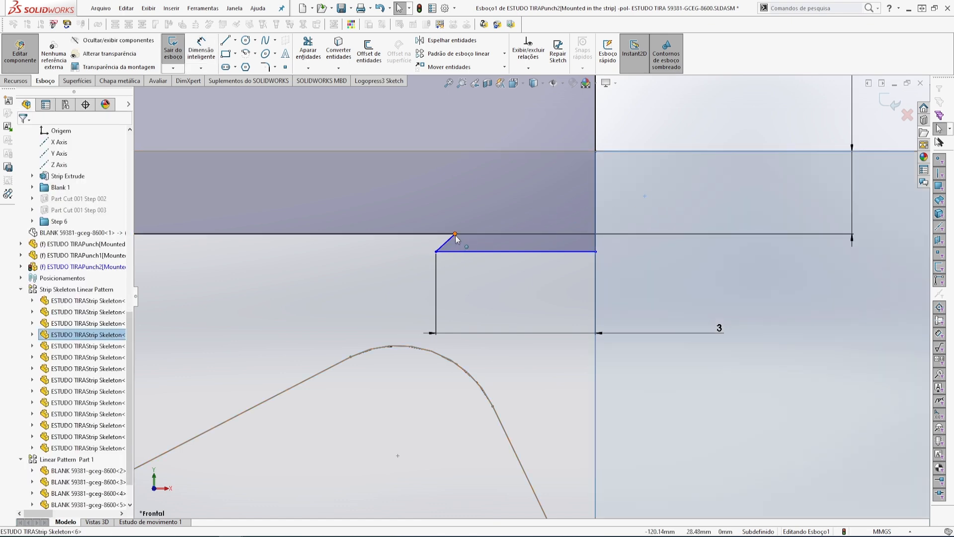
drag(455, 235, 419, 238)
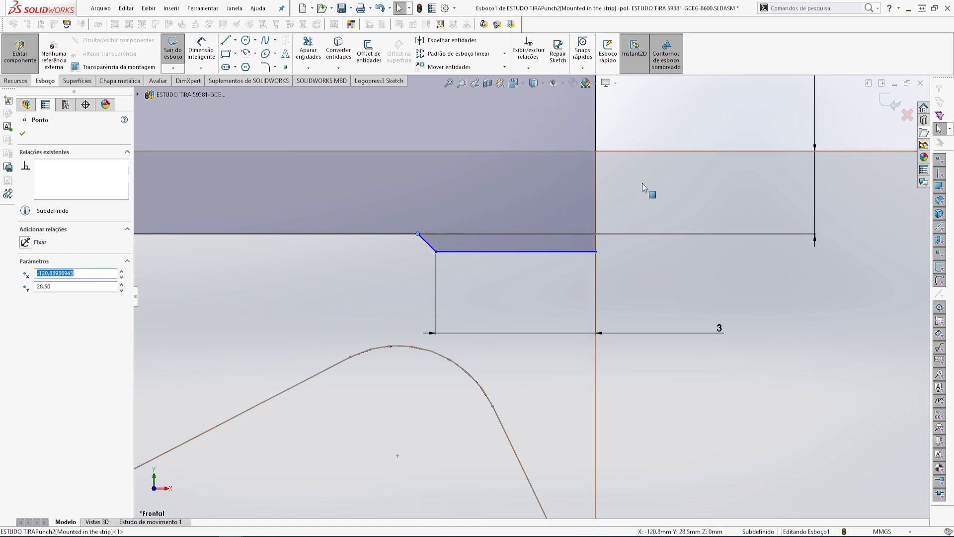
Dimension the angle between the slanted line and the rectangle's right side as 45°.
scroll(600, 219, up, 1)
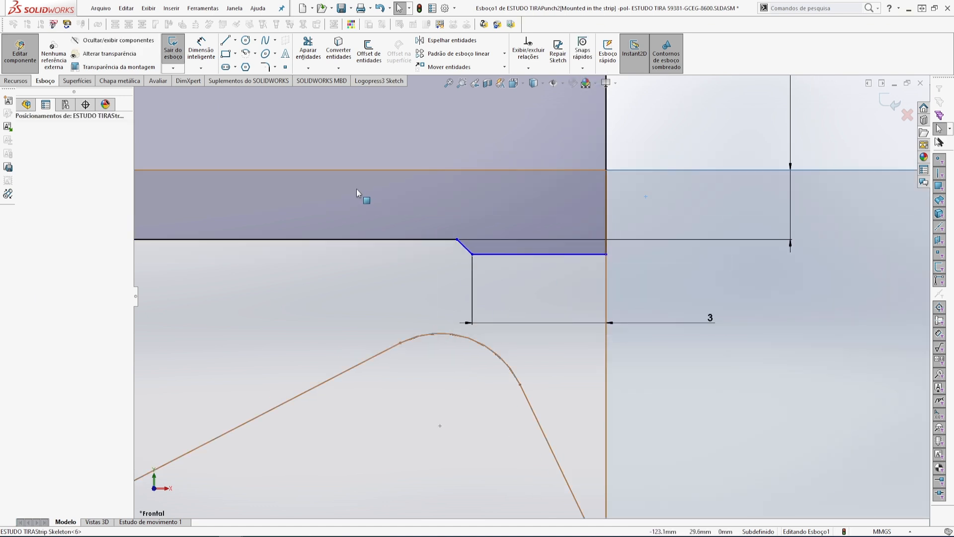
key(d)
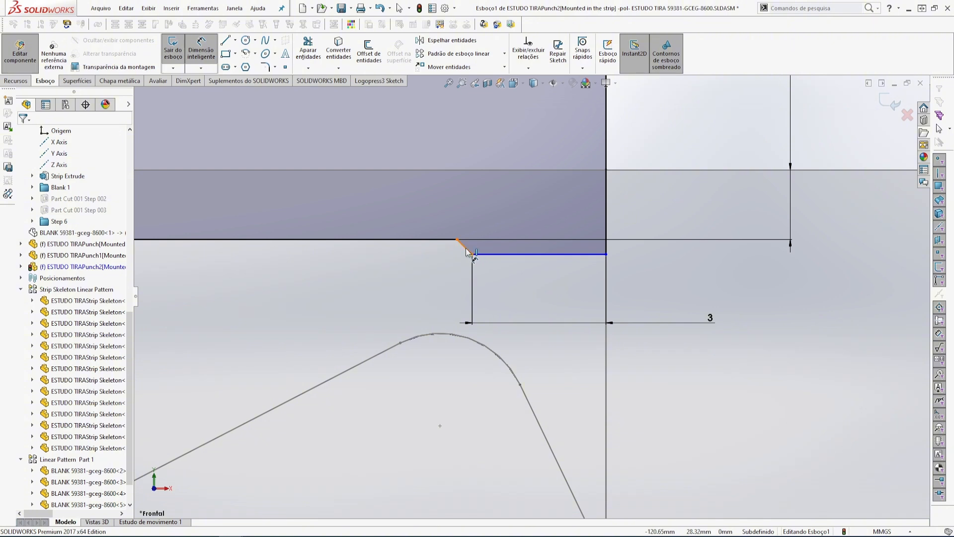
click(465, 247)
click(606, 206)
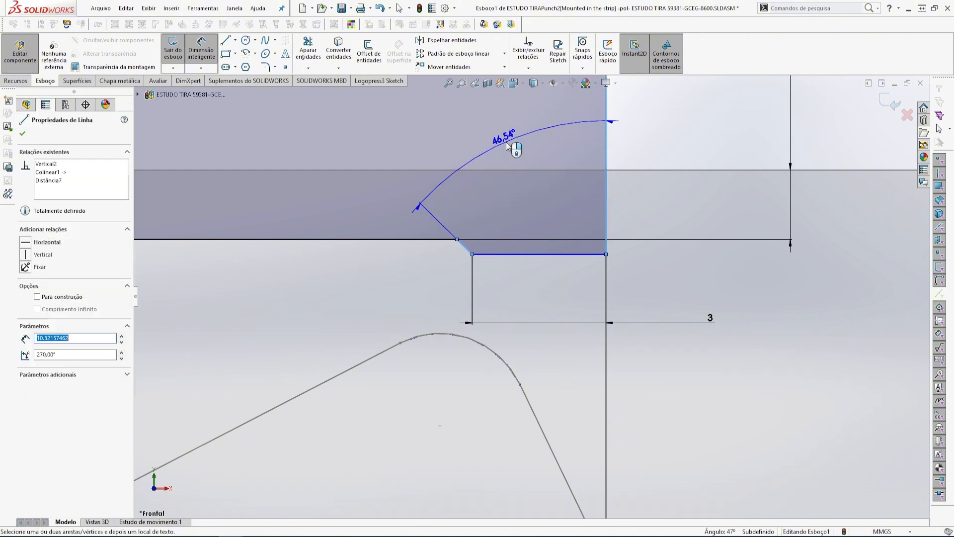
click(509, 147)
text(45)
key(Return)
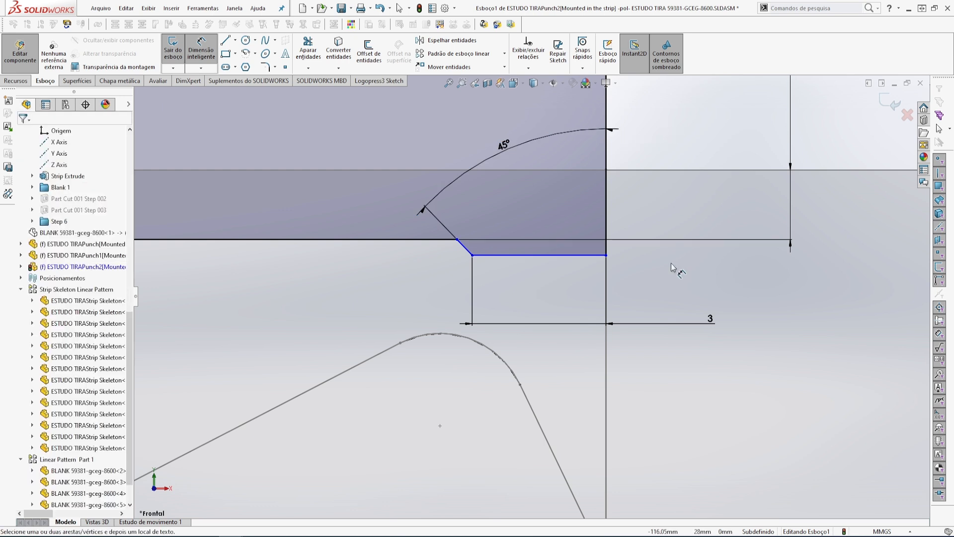
Dimension the vertical distance from the rectangle's lower side to the short horizontal line as 0.5 mm.
scroll(641, 298, down, 3)
scroll(635, 317, up, 2)
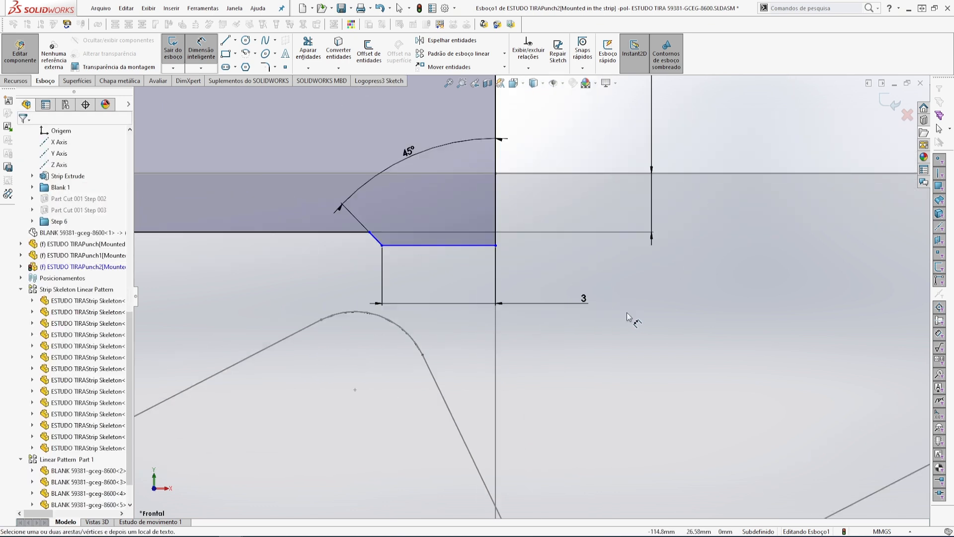
click(465, 245)
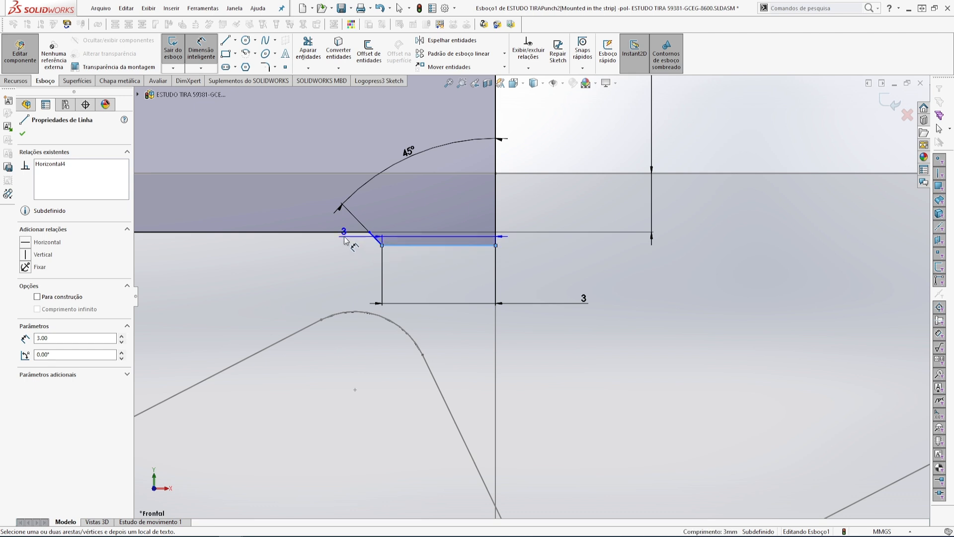
click(340, 232)
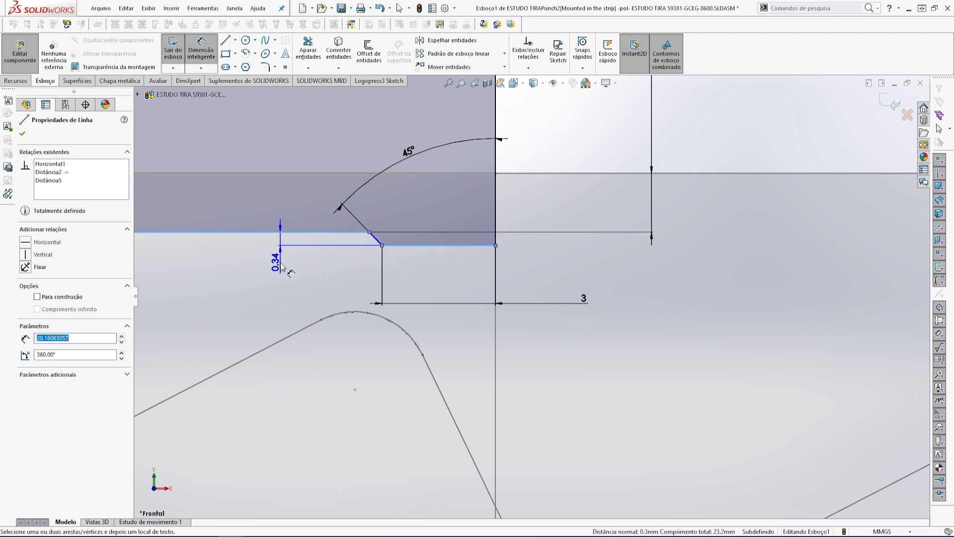
click(281, 263)
text(0.5)
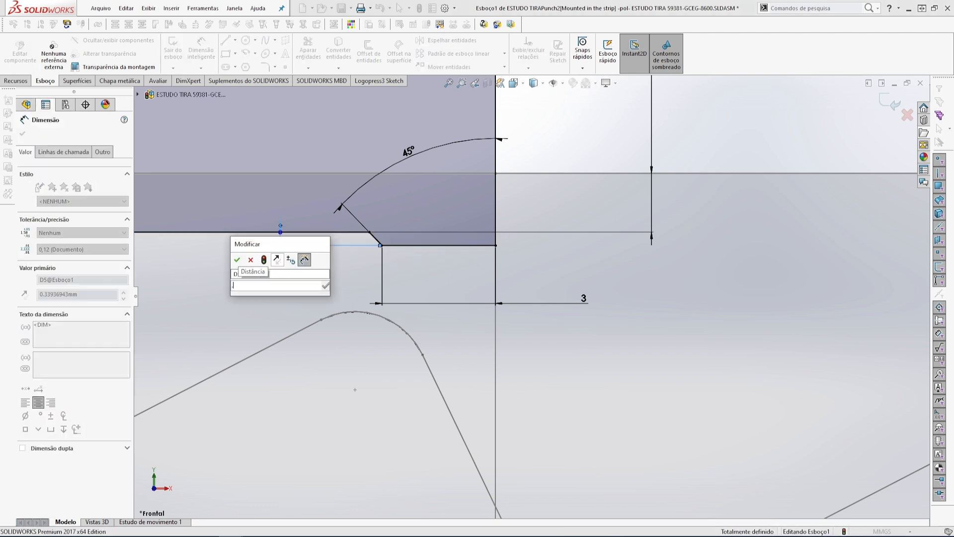
key(Return)
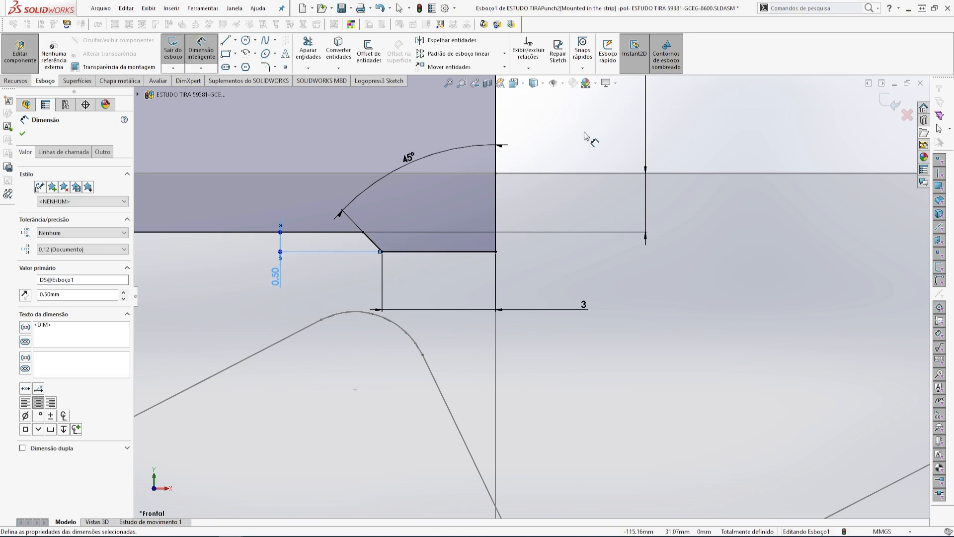
key(Escape)
scroll(529, 256, up, 2)
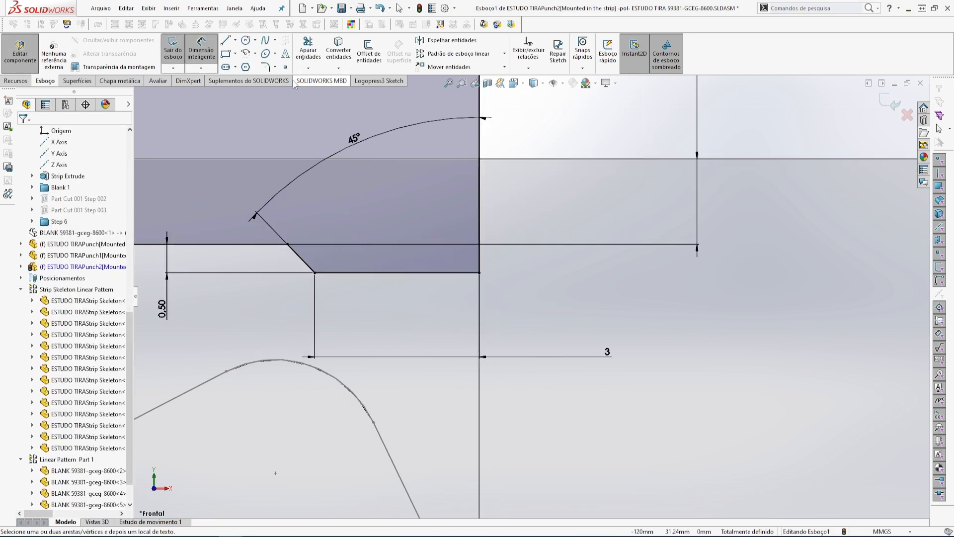
Round the lower right corner of the notch projection with a 0.3 mm sketch fillet.
click(266, 68)
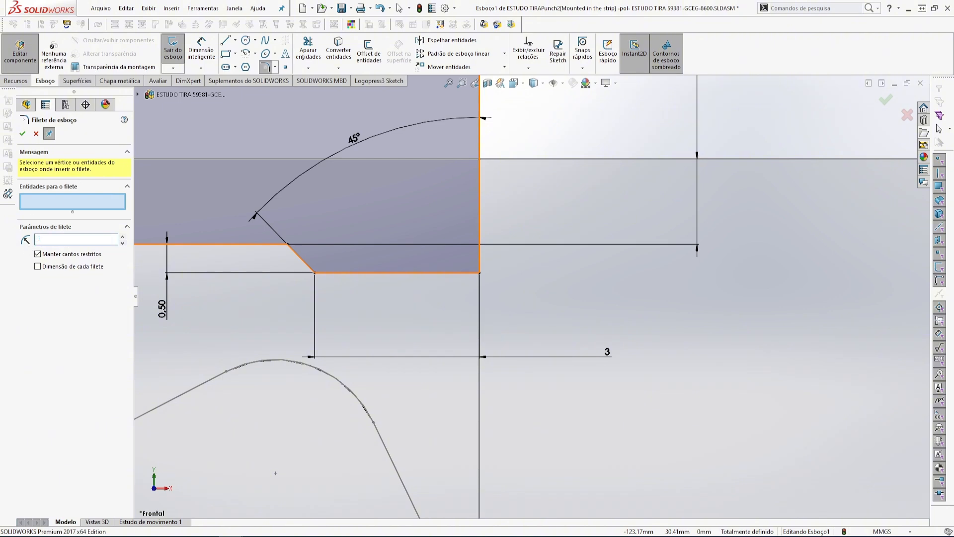
key(Return)
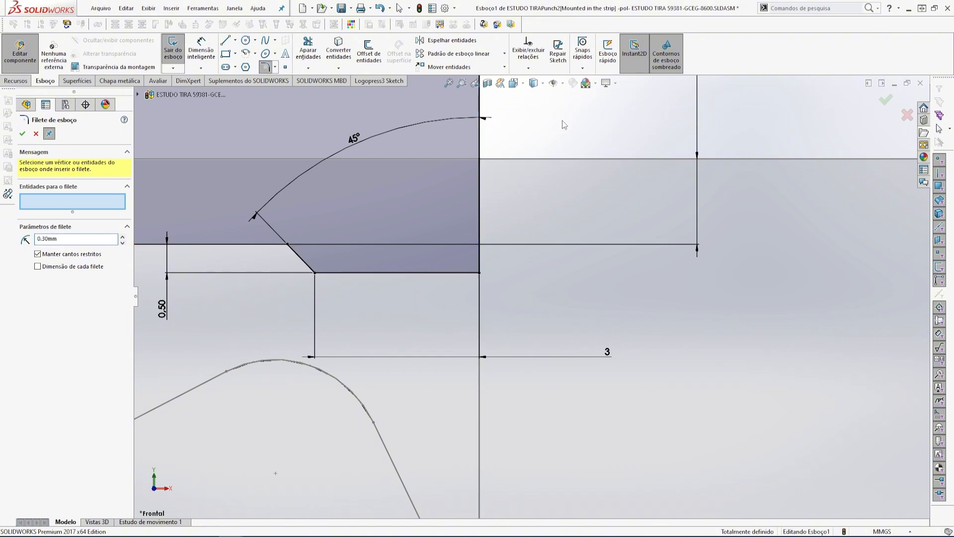
click(480, 274)
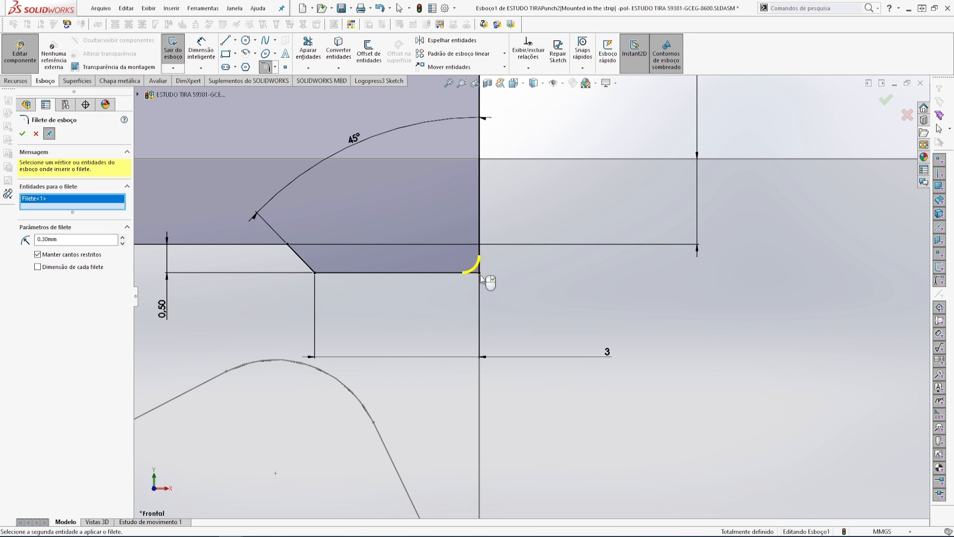
click(22, 133)
scroll(597, 206, up, 10)
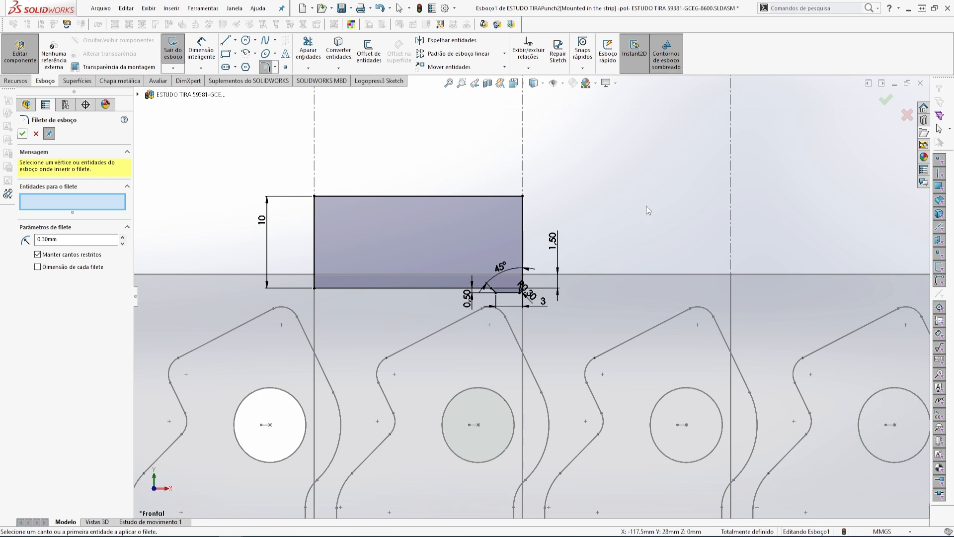
click(22, 134)
Sketch a slanted line about 1.3 mm long across the rectangle's lower side near its left corner, continued by a horizontal line past the left side.
scroll(463, 317, up, 3)
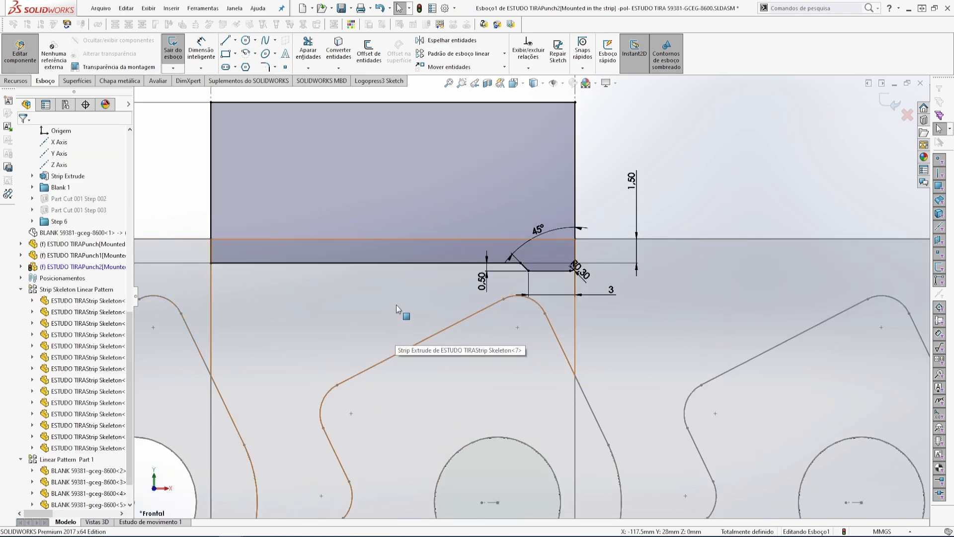
scroll(396, 306, down, 3)
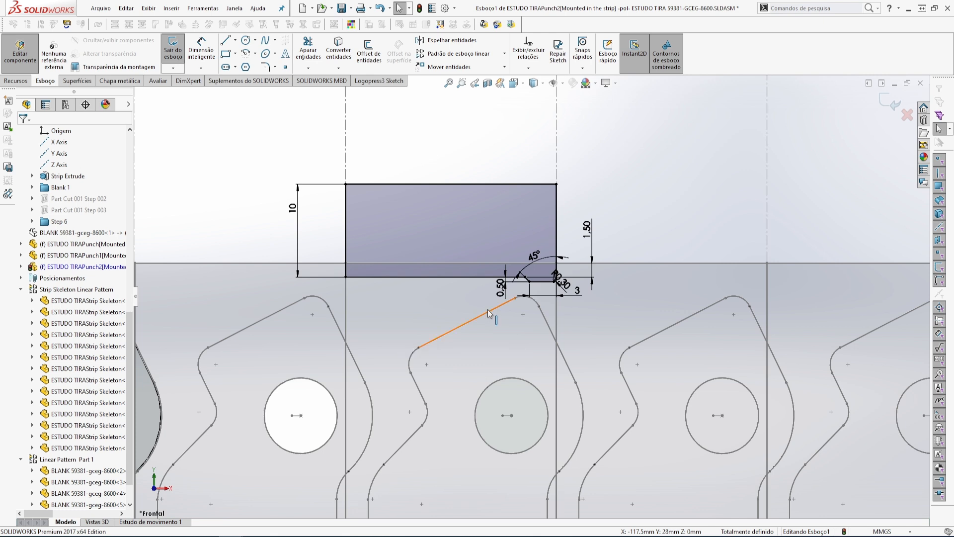
scroll(487, 310, up, 2)
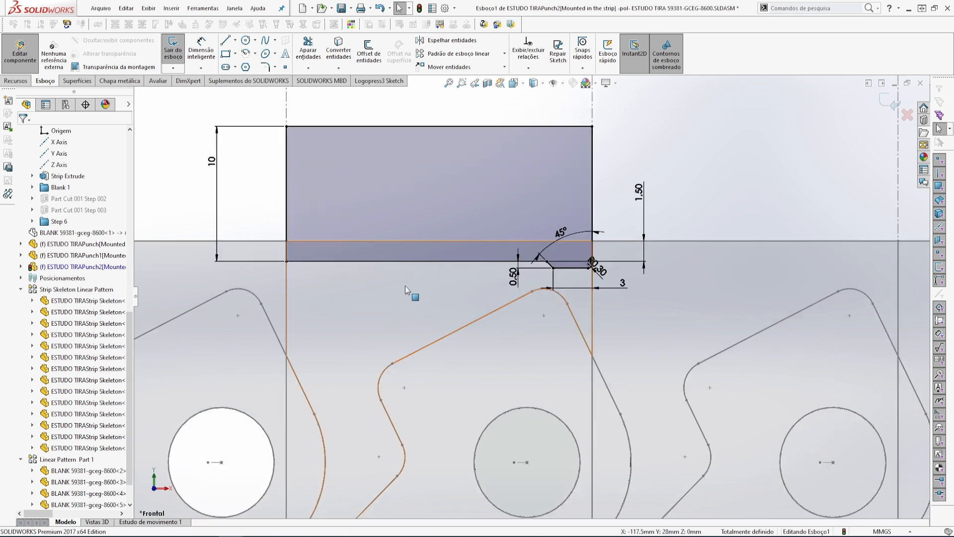
scroll(377, 273, up, 2)
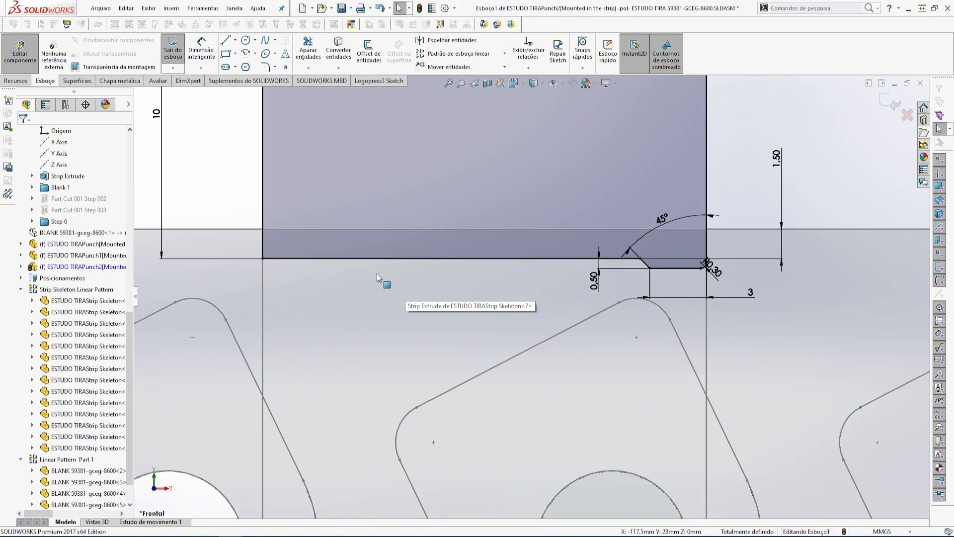
click(227, 41)
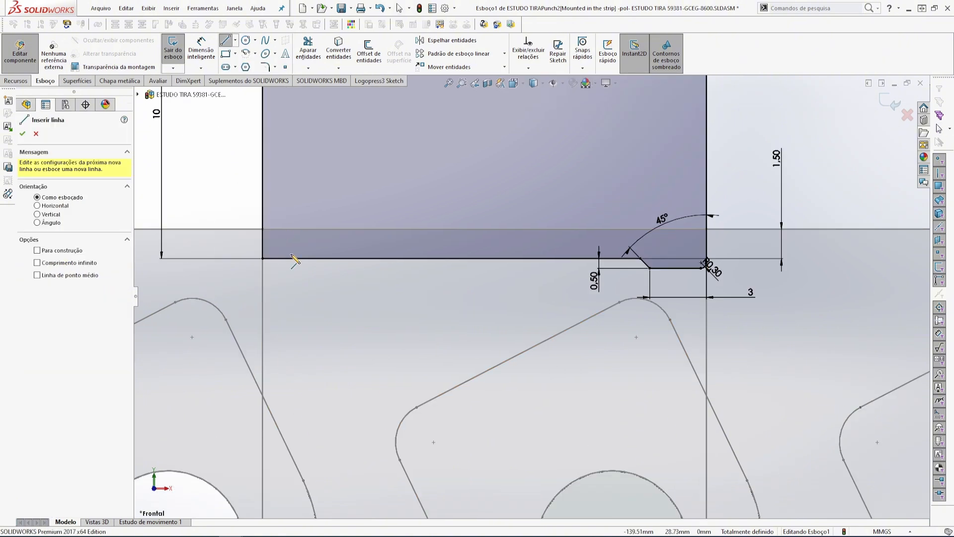
click(332, 252)
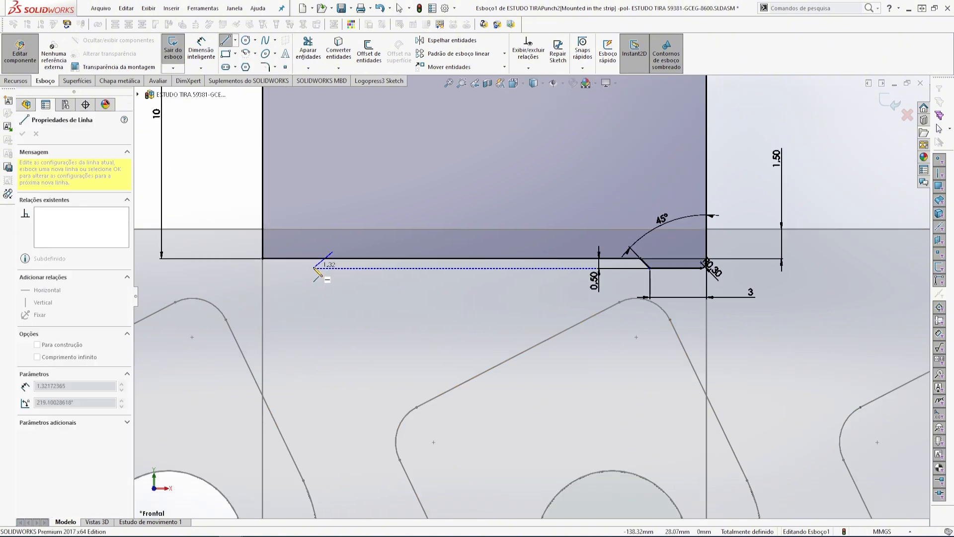
click(314, 268)
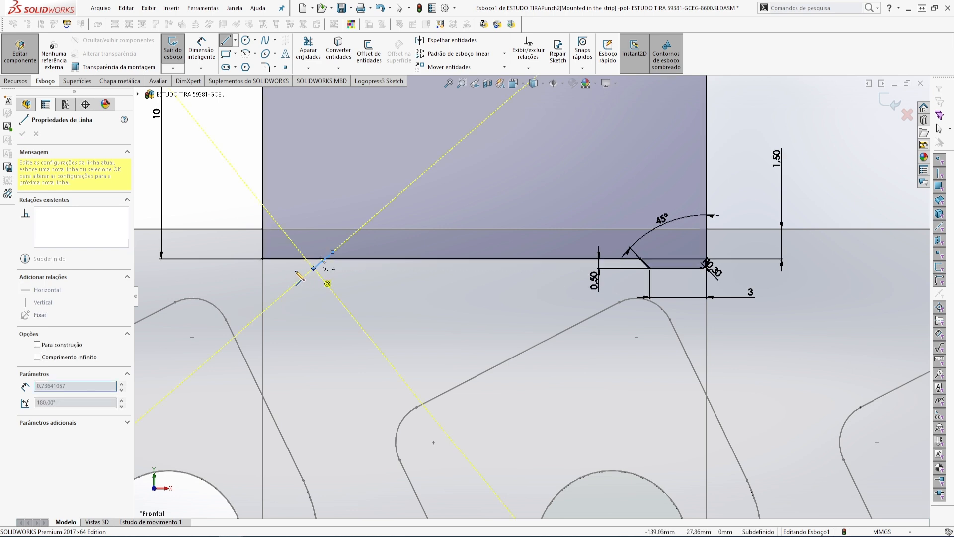
double_click(254, 268)
key(Escape)
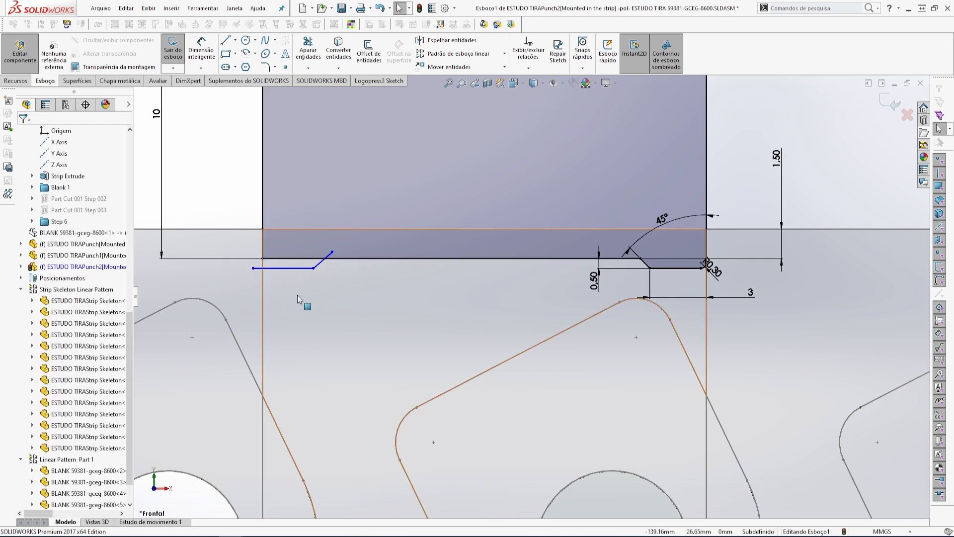
Power-trim the slanted line's end above the rectangle's lower side and the portion of that side to the left of the slanted line.
scroll(304, 273, down, 2)
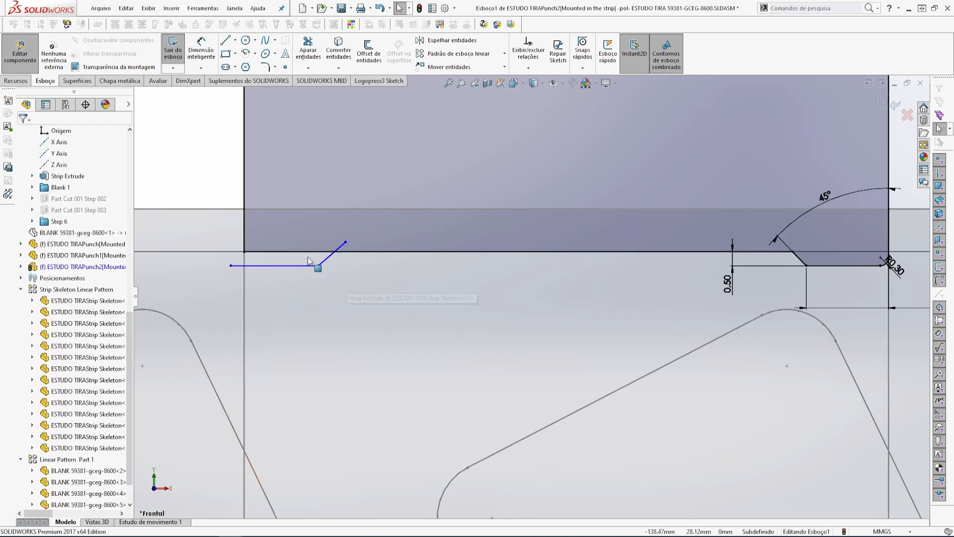
click(308, 50)
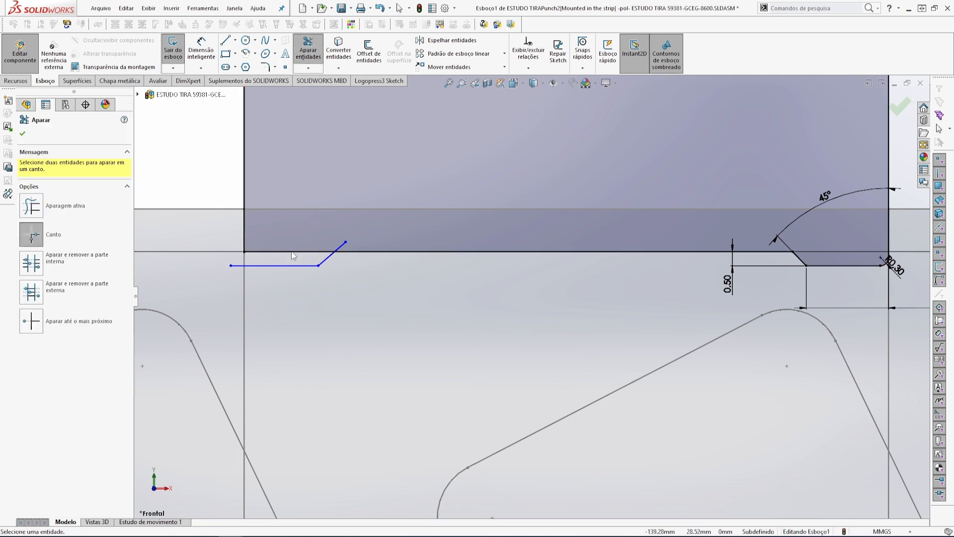
click(31, 206)
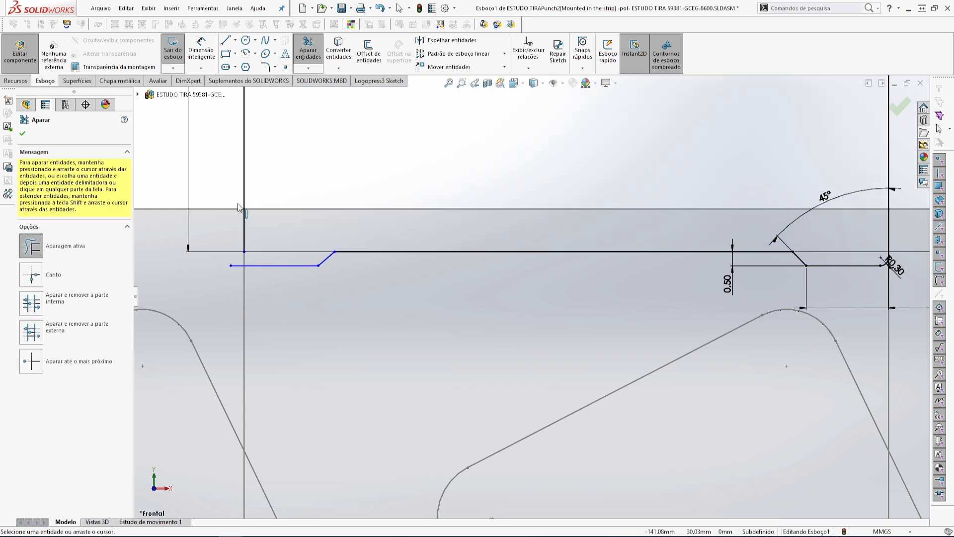
key(Escape)
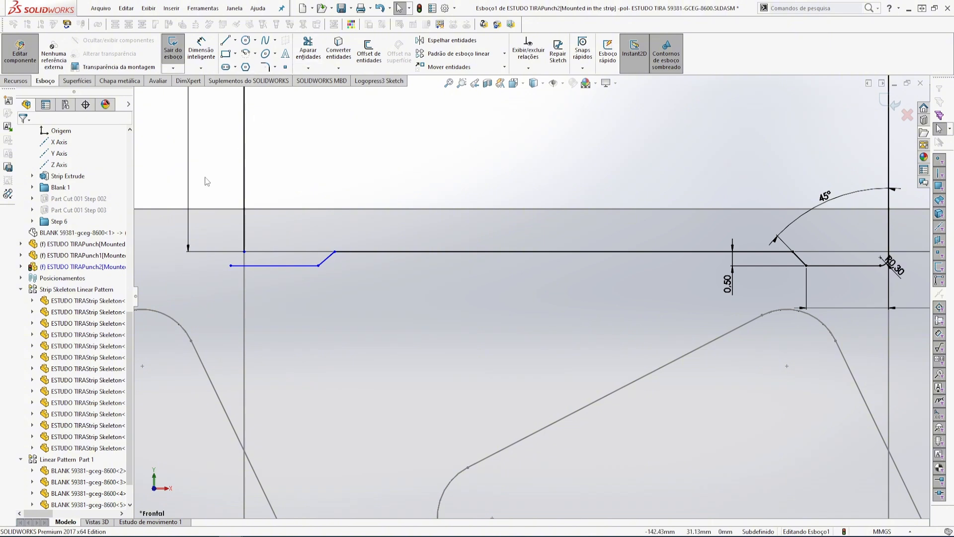
Corner-trim the rectangle's left side and the new short horizontal line so they meet and close the profile.
click(308, 69)
click(328, 80)
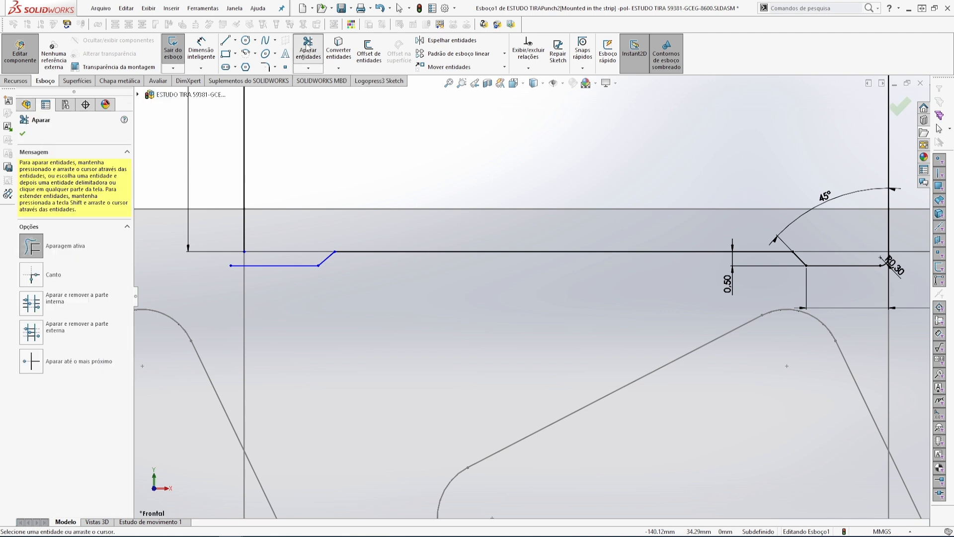
click(244, 271)
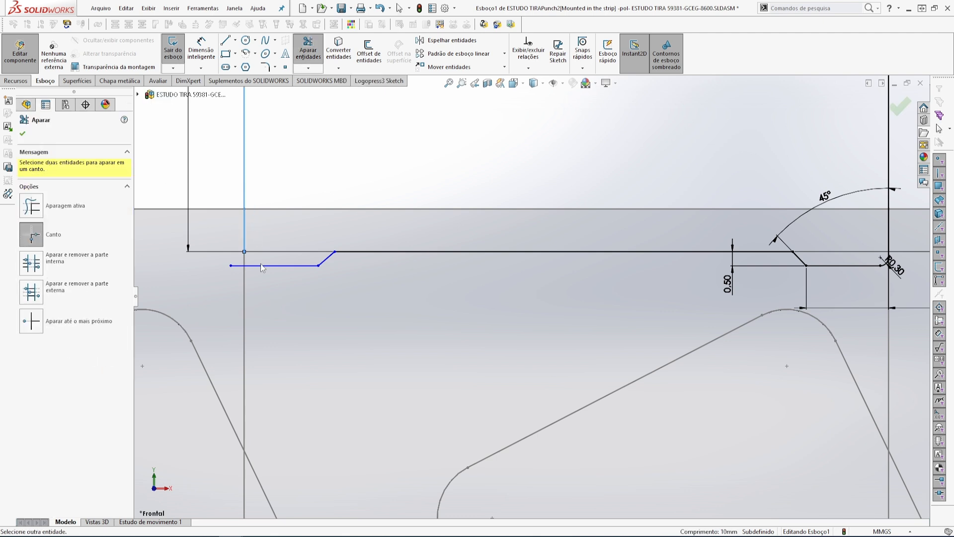
click(272, 267)
key(Escape)
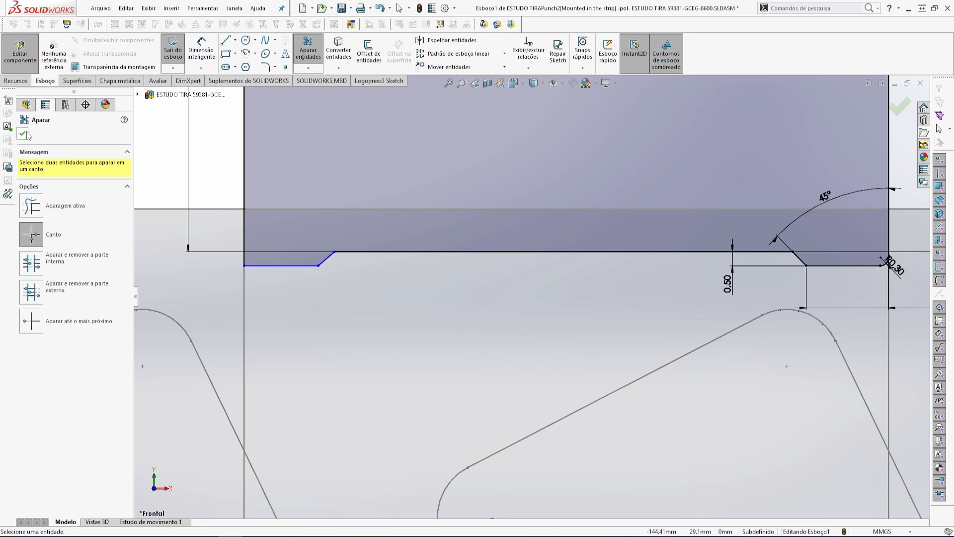
Make the left projection's short horizontal line collinear with the right projection's short horizontal line.
key(z)
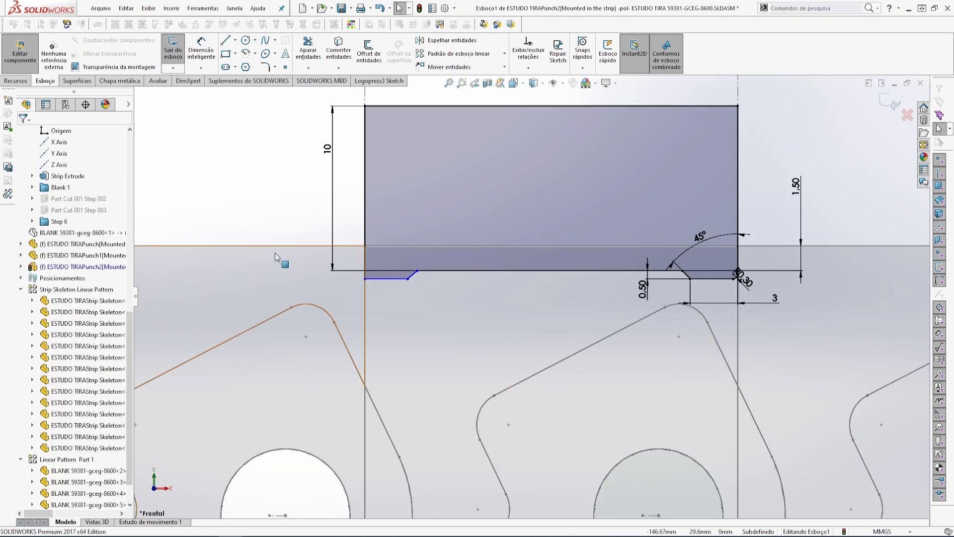
click(387, 279)
key(Escape)
click(398, 280)
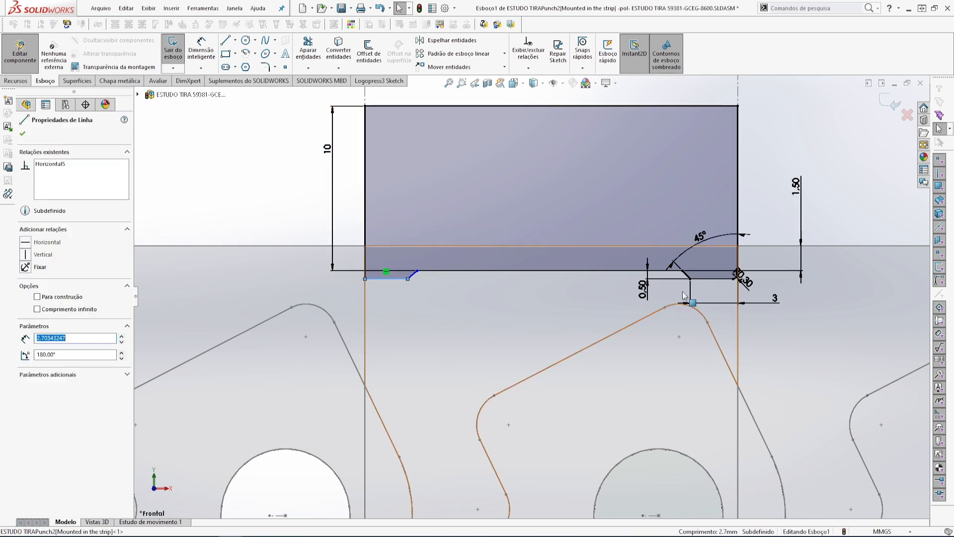
ctrl+click(708, 285)
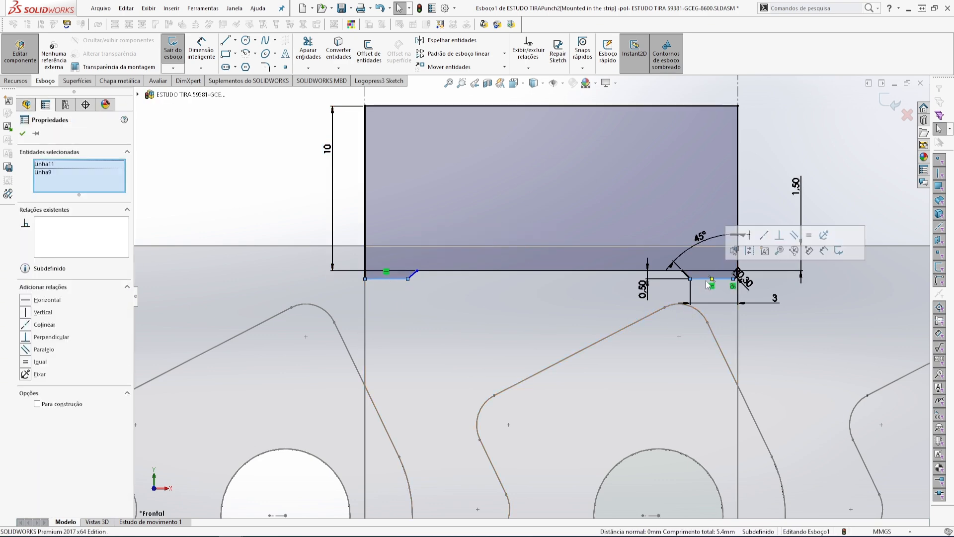
click(763, 233)
key(Escape)
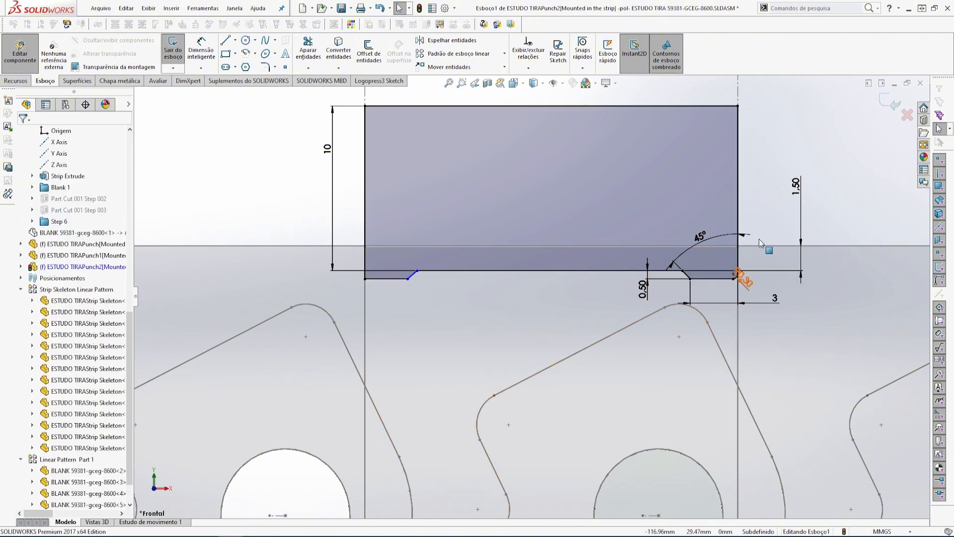
Round the lower left corner of the left projection with a 0.3 mm sketch fillet.
scroll(804, 270, down, 2)
scroll(748, 284, up, 3)
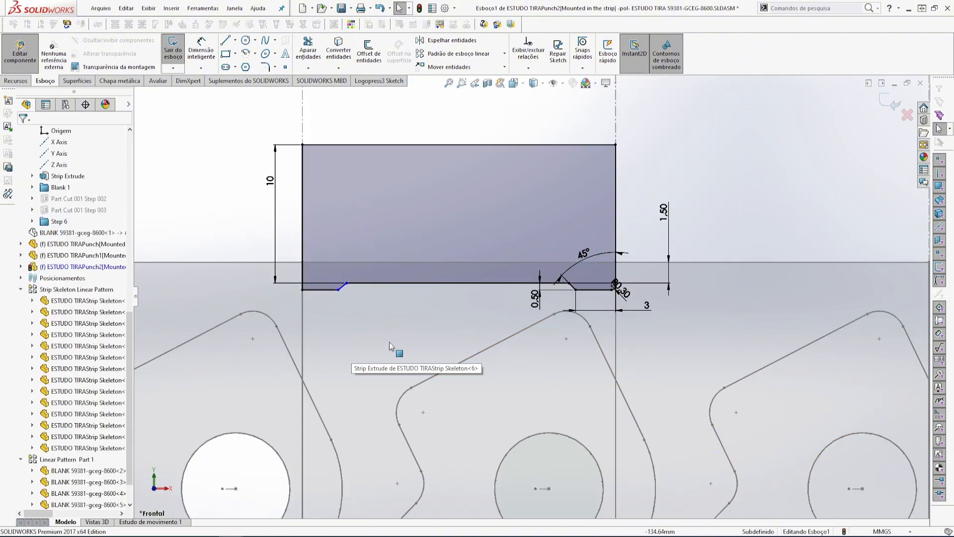
scroll(321, 307, down, 2)
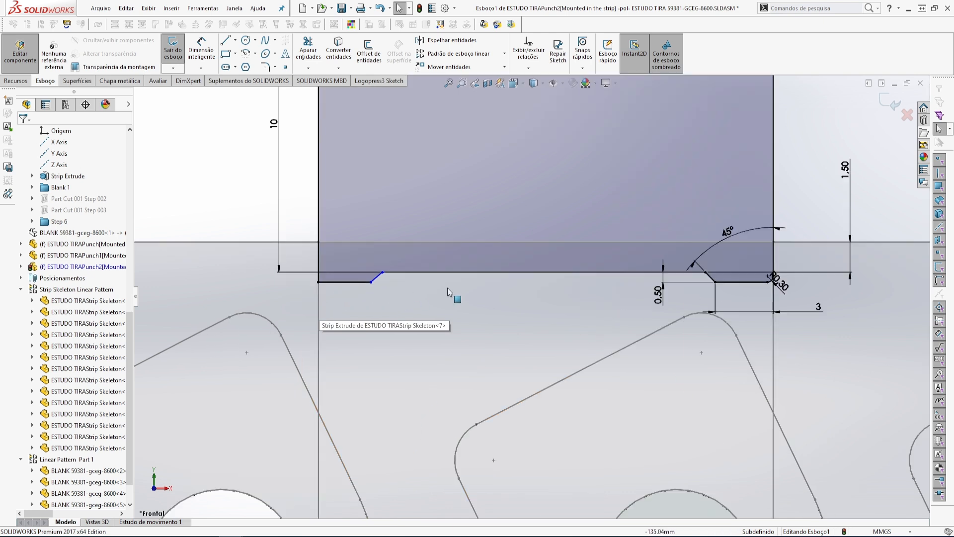
click(266, 67)
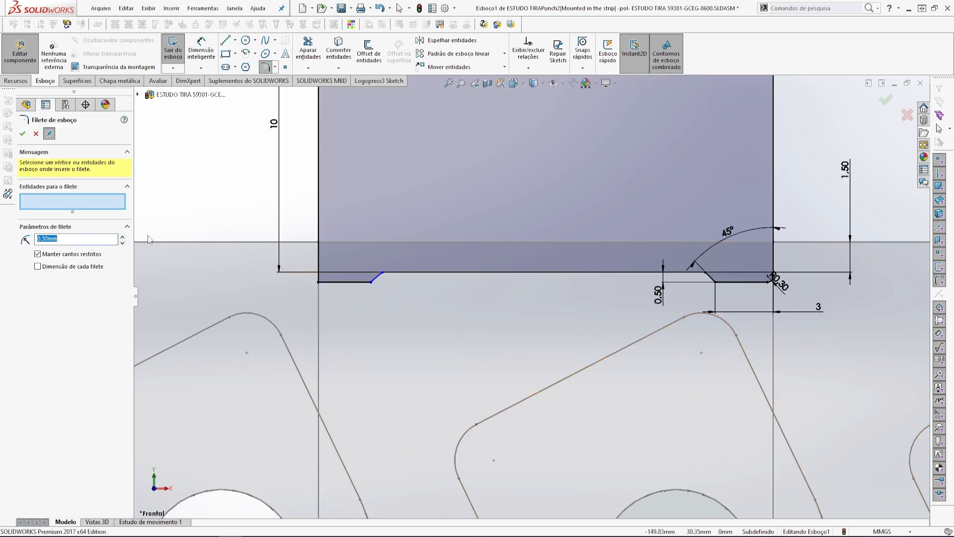
click(320, 281)
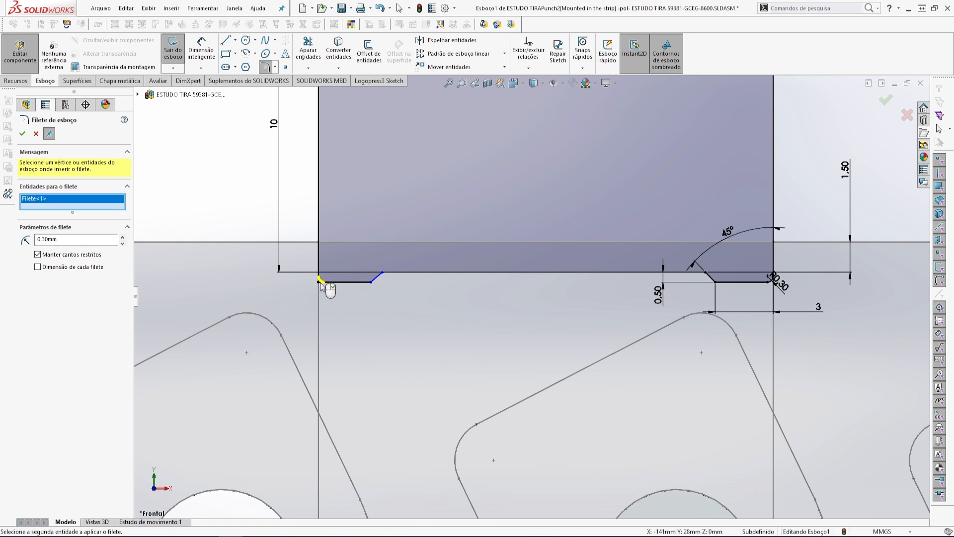
click(23, 134)
scroll(338, 288, down, 2)
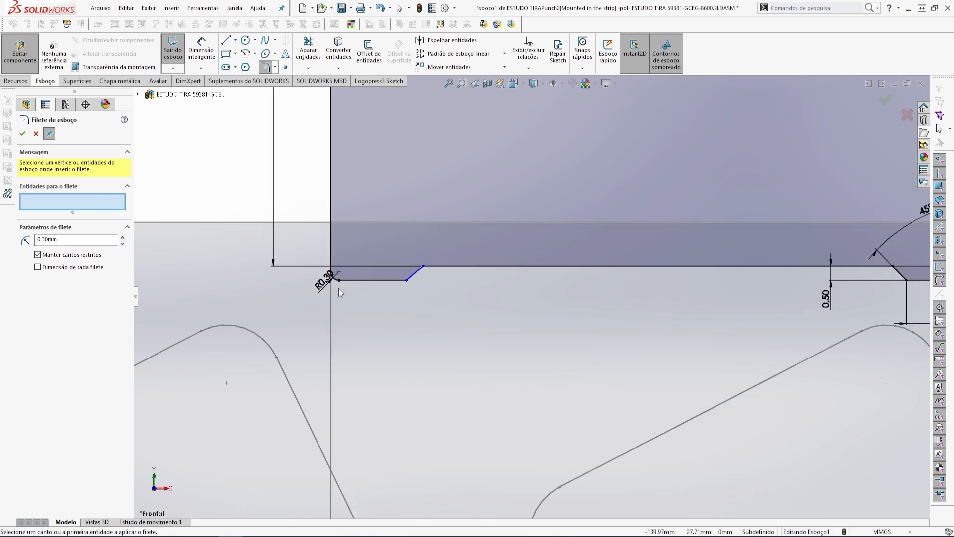
click(35, 135)
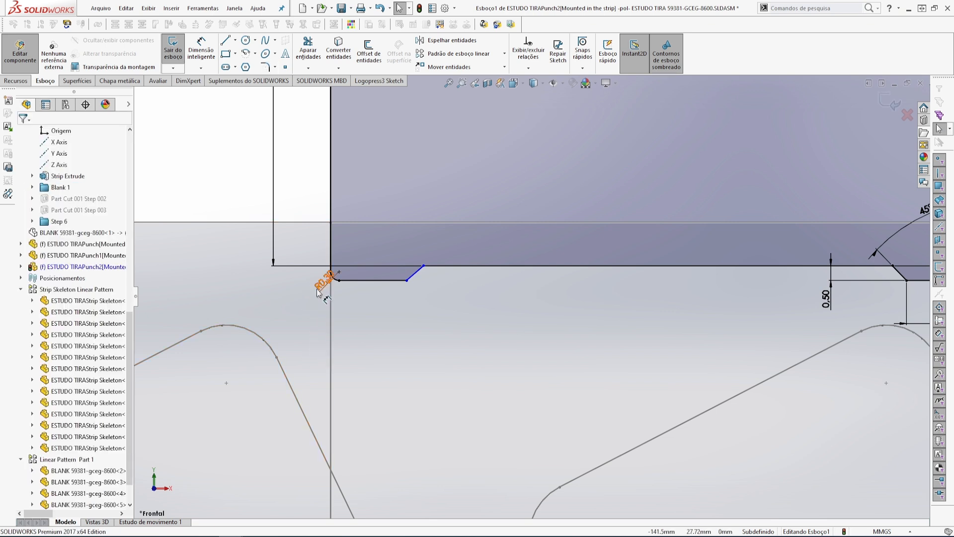
Delete the radius dimension of the left projection's corner fillet.
scroll(343, 285, down, 3)
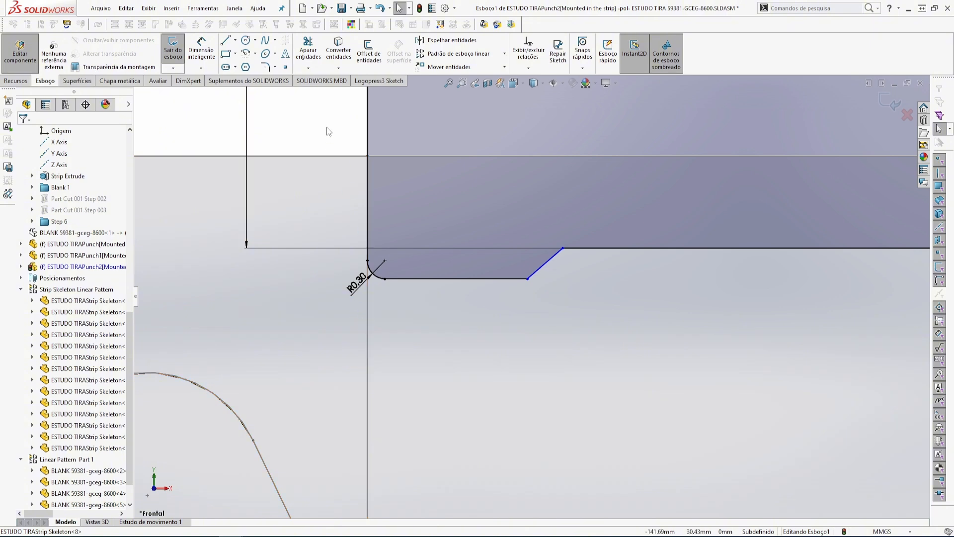
click(347, 283)
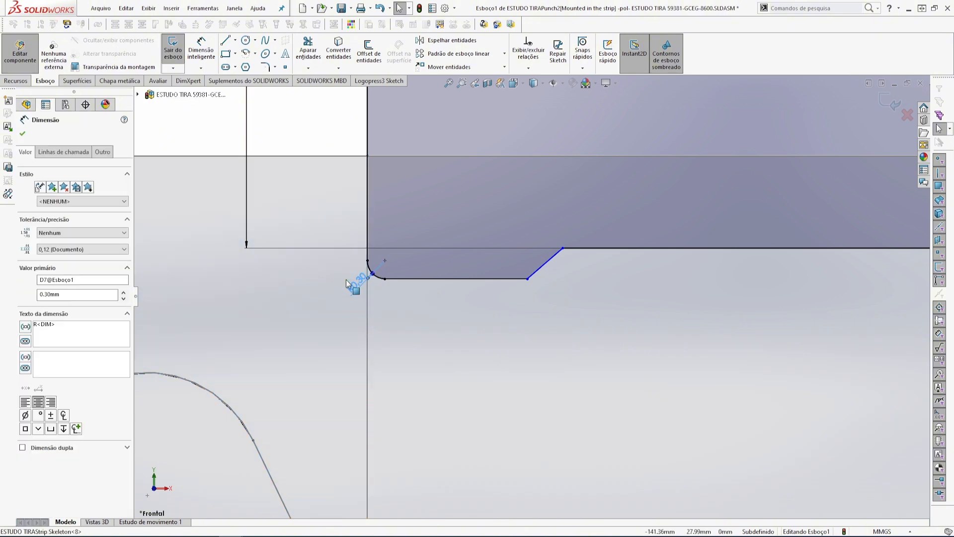
key(Delete)
Apply an Equal relation between the left projection's fillet arc and the right projection's fillet arc.
scroll(346, 279, up, 7)
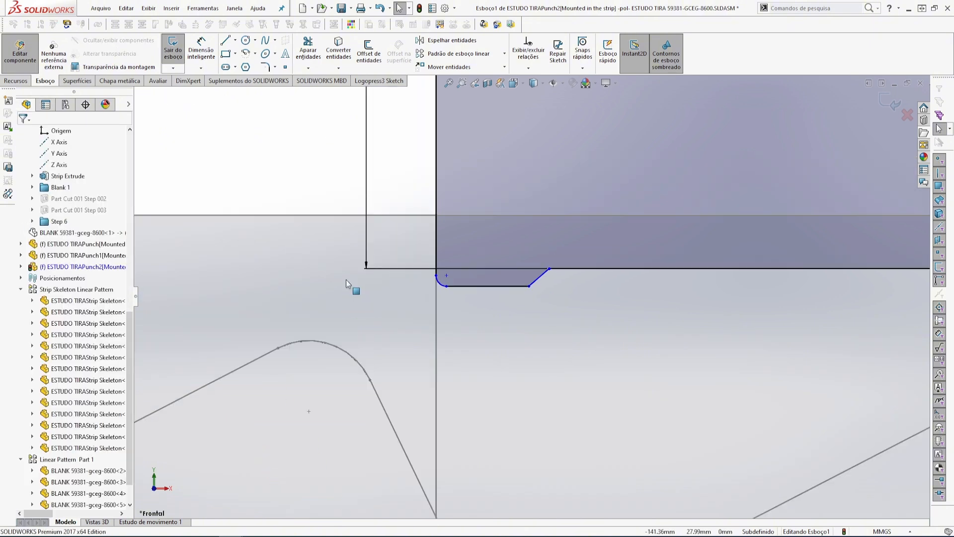
scroll(853, 355, down, 2)
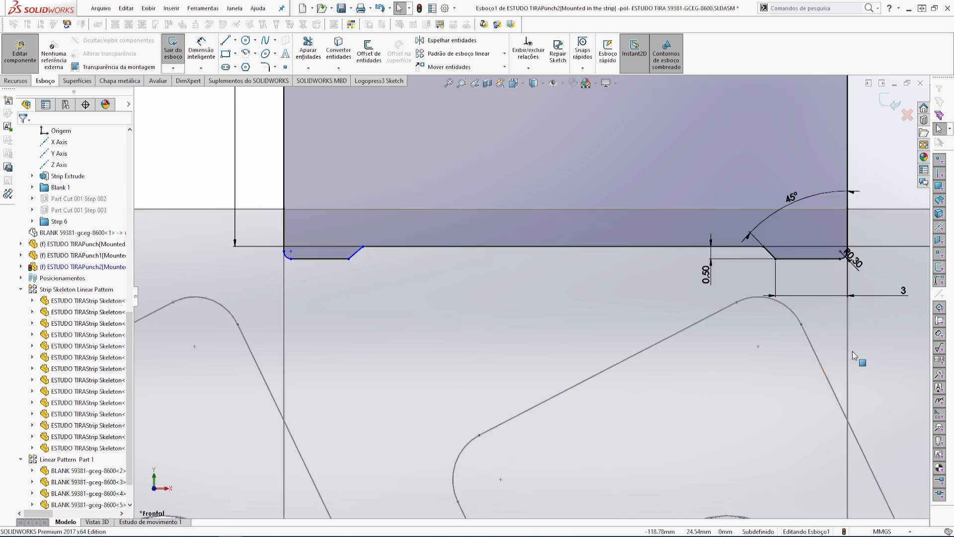
click(286, 256)
scroll(835, 281, down, 3)
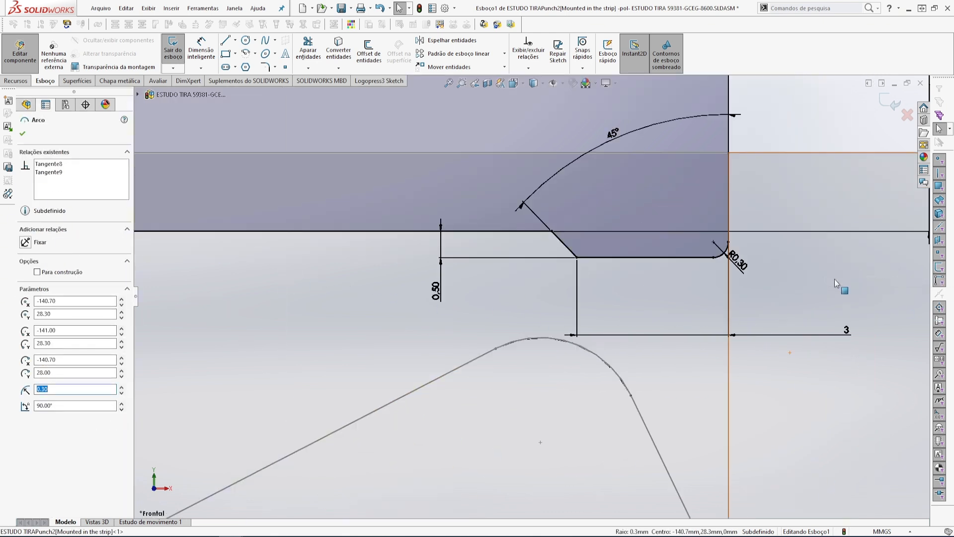
ctrl+click(731, 255)
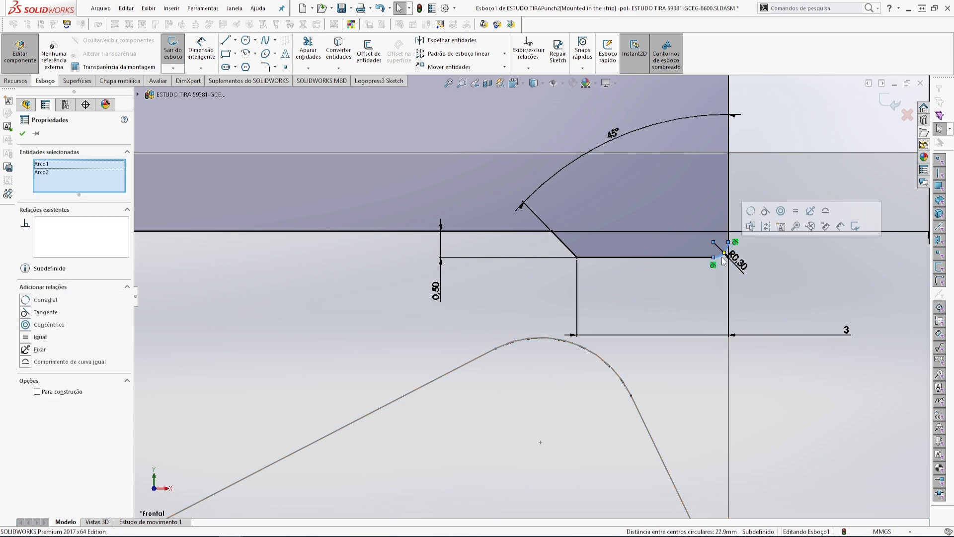
click(796, 211)
click(815, 227)
scroll(646, 280, up, 6)
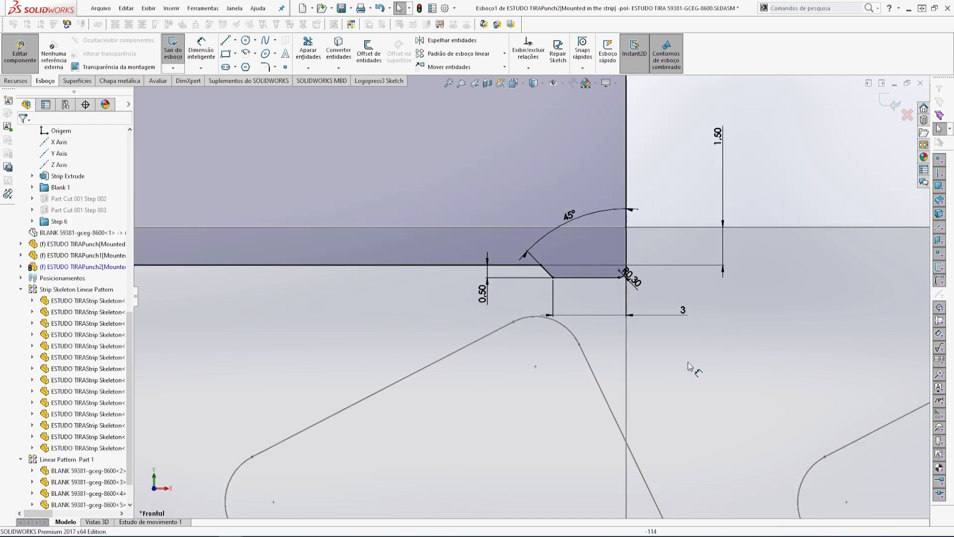
Apply an Equal relation between the short horizontal lines of the left and right projections.
scroll(359, 321, up, 3)
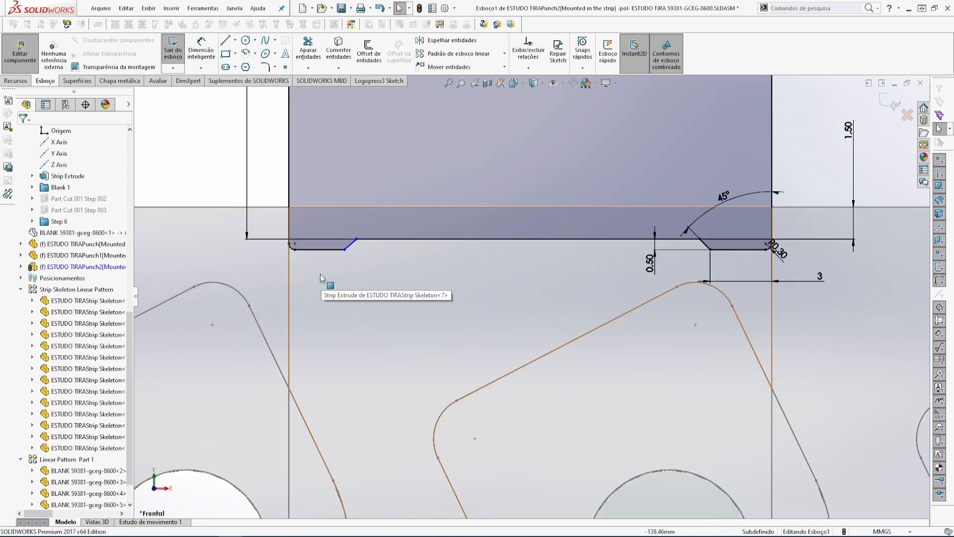
click(317, 252)
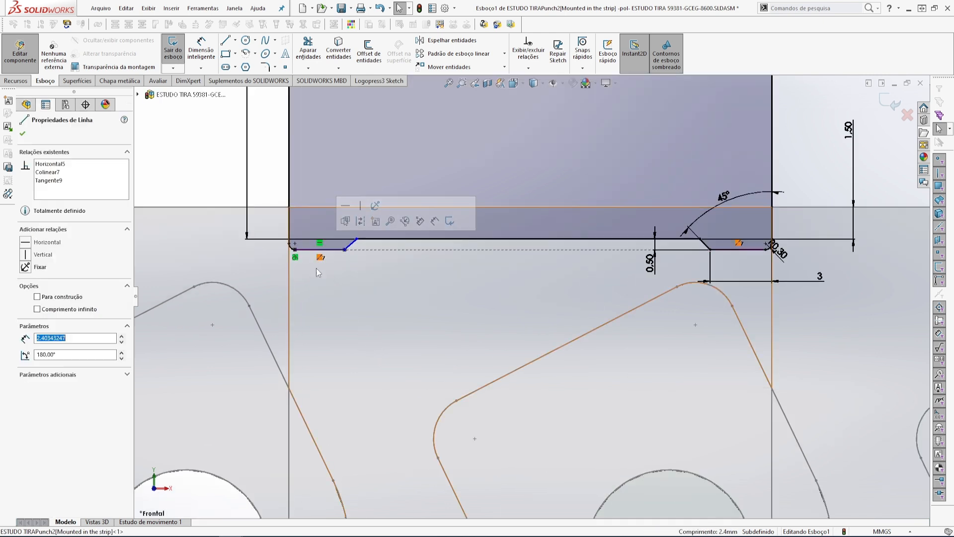
ctrl+click(741, 257)
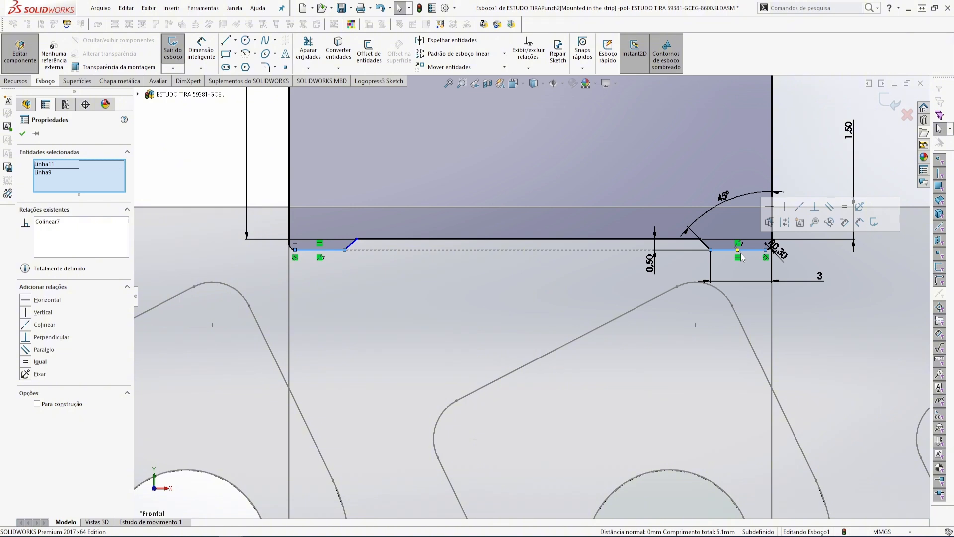
click(847, 211)
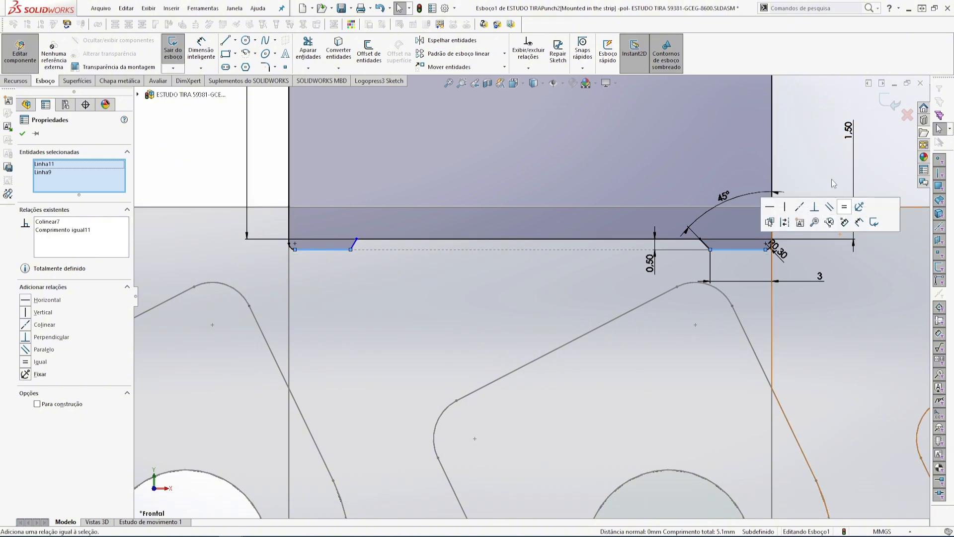
click(828, 146)
Dimension the angle between the left projection's slanted line and the punch's left edge at 45°.
scroll(361, 229, down, 2)
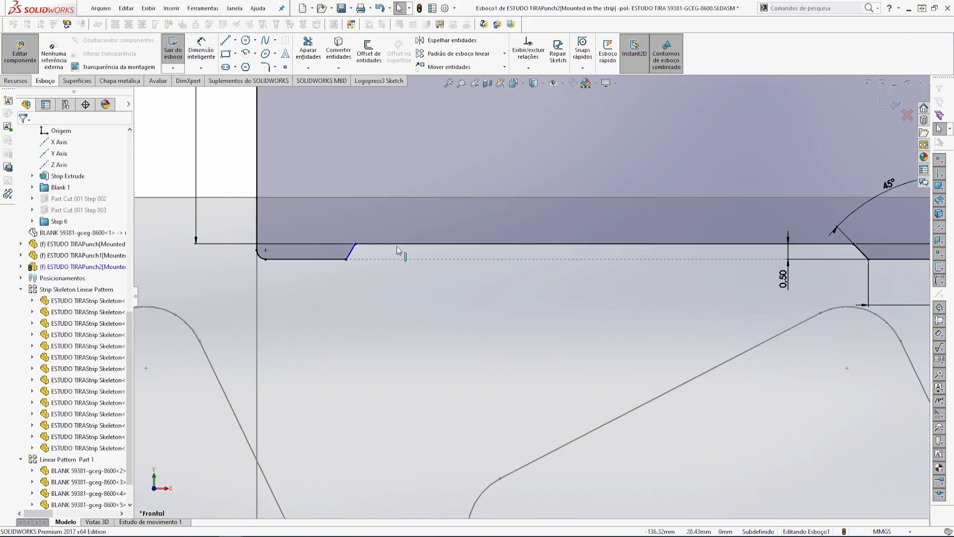
click(201, 50)
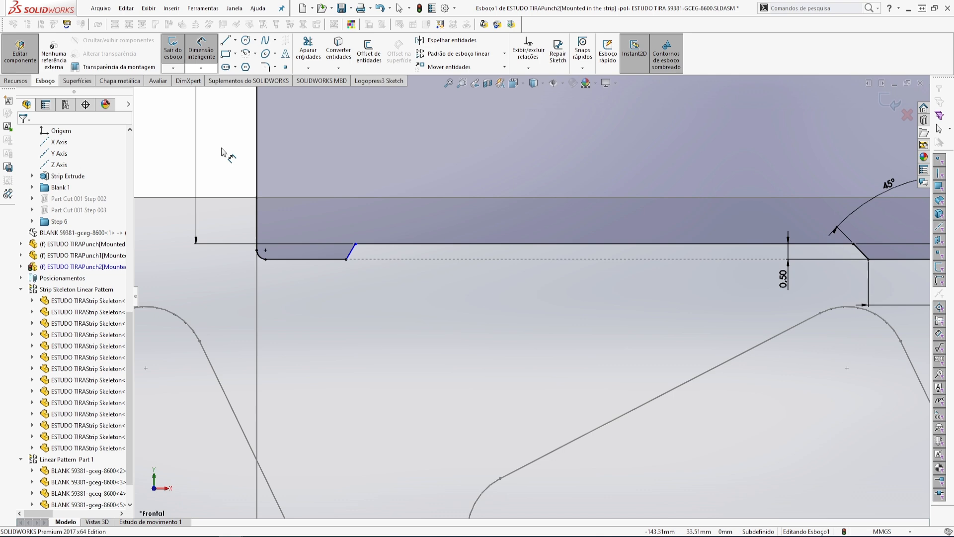
click(352, 256)
click(257, 166)
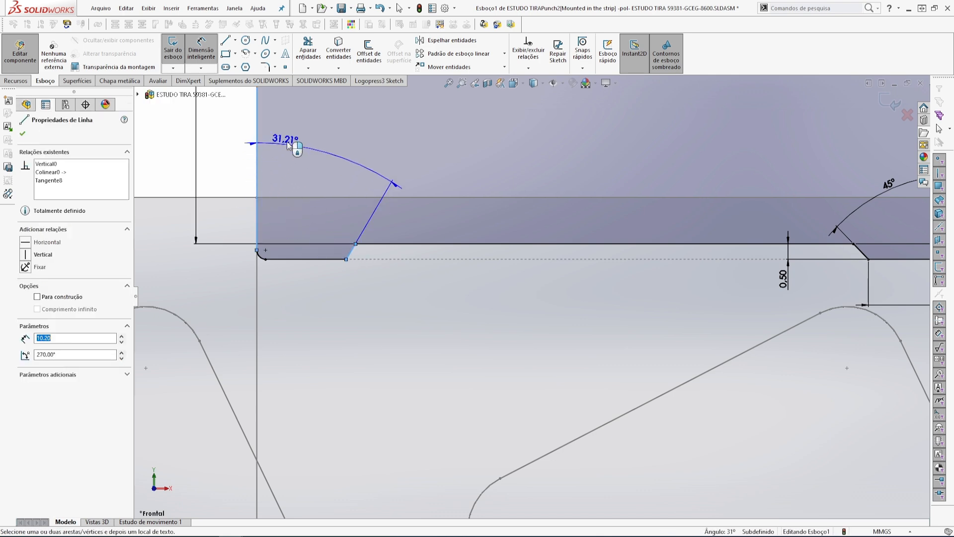
click(298, 139)
text(45)
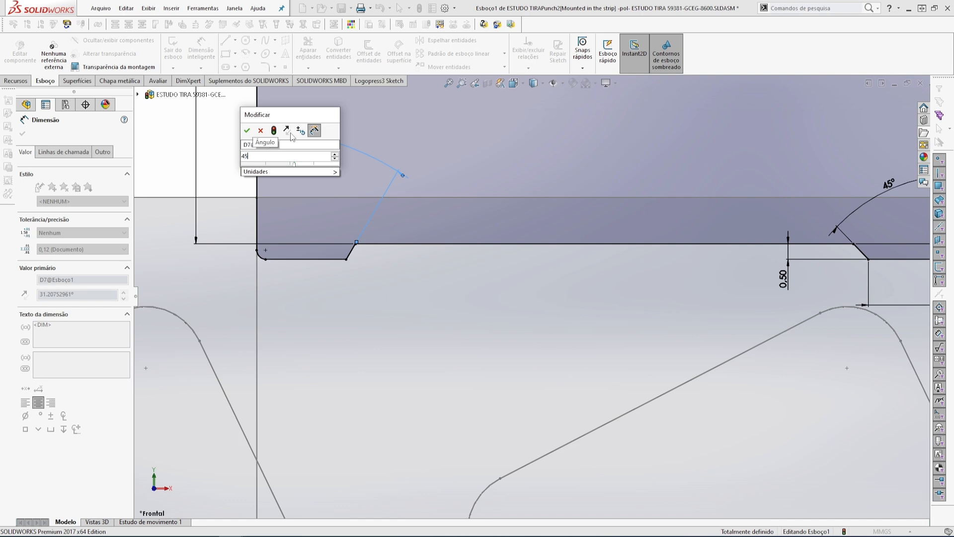
key(Return)
scroll(269, 260, up, 6)
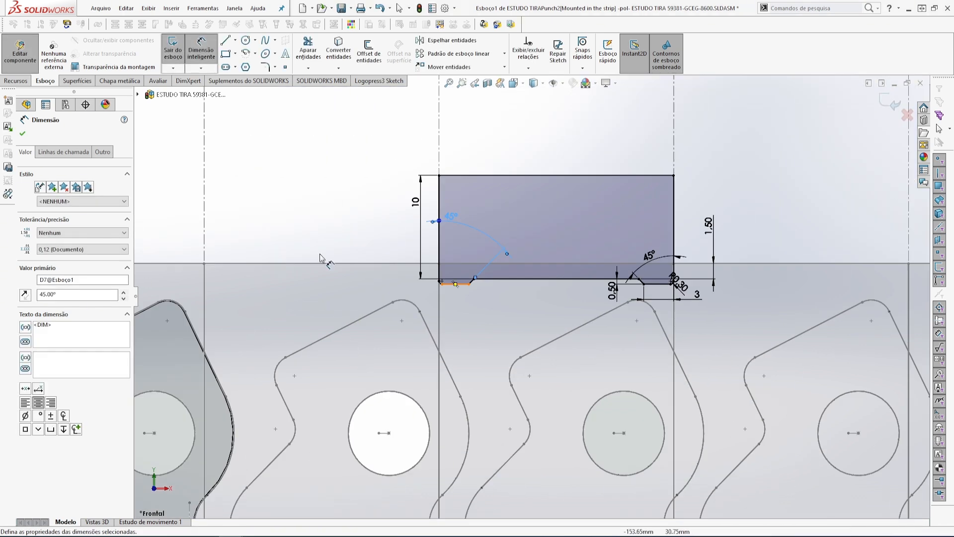
click(755, 151)
Round both upper corners of the punch profile with 1 mm sketch fillets.
scroll(761, 223, up, 3)
scroll(752, 231, down, 2)
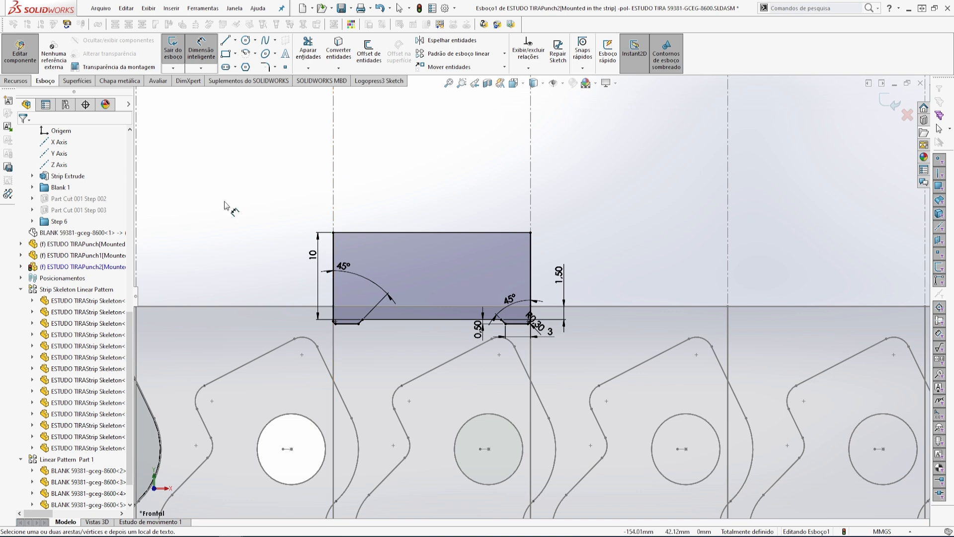
click(264, 68)
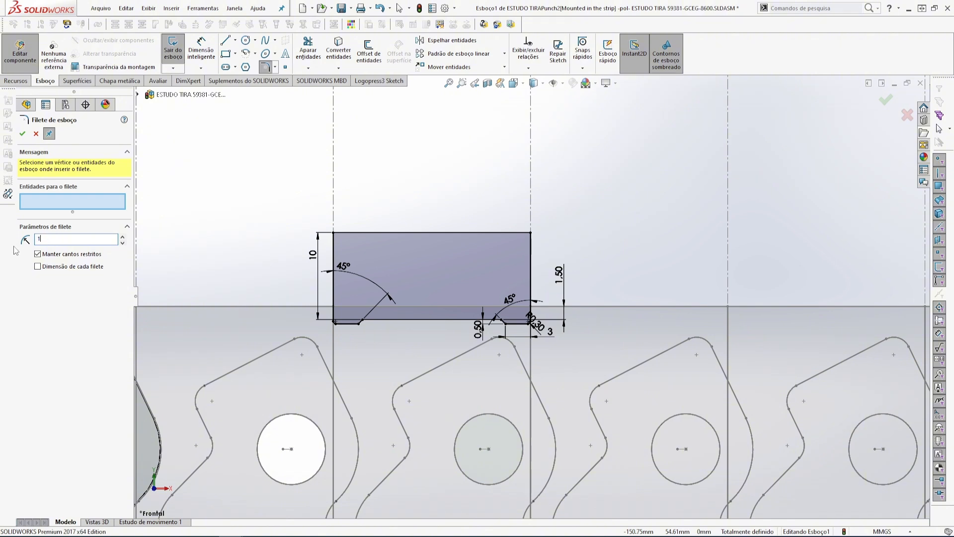
text(1)
key(Return)
click(334, 233)
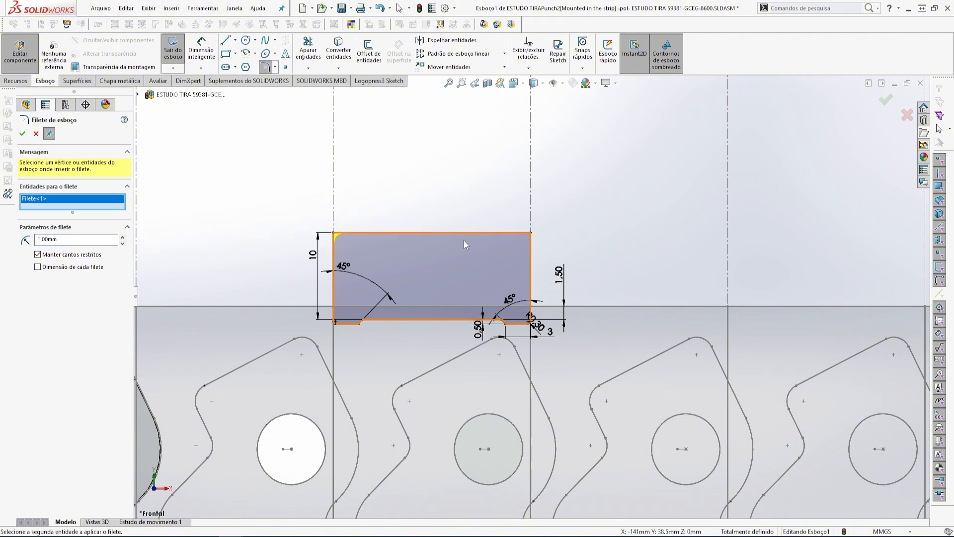
click(530, 232)
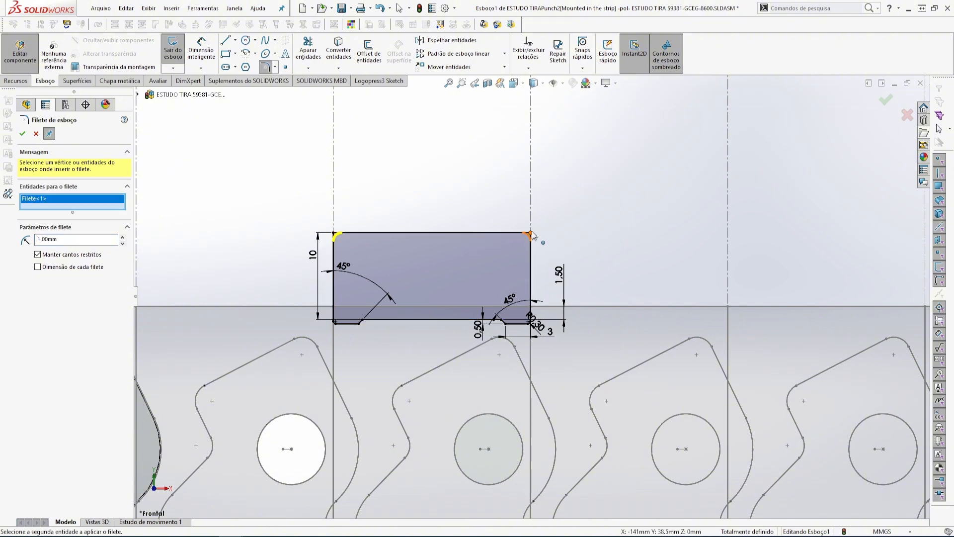
click(22, 135)
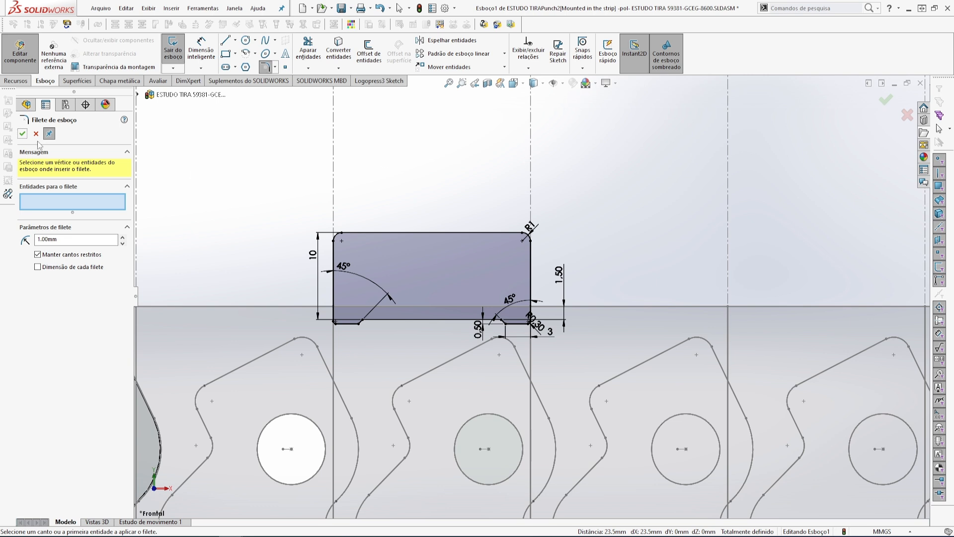
click(23, 135)
Exit the punch sketch and accept the strip layout, applying the postponed rebuild.
click(892, 102)
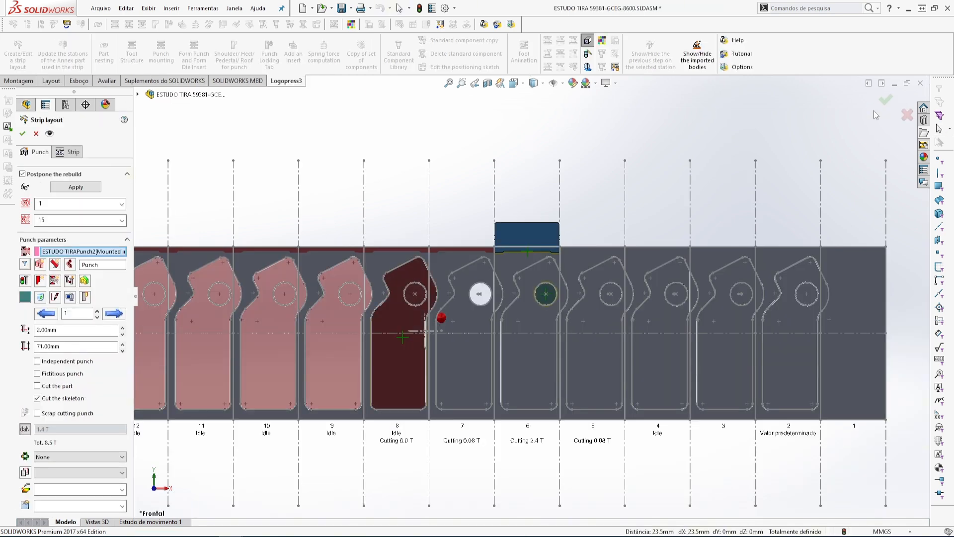
scroll(429, 276, up, 3)
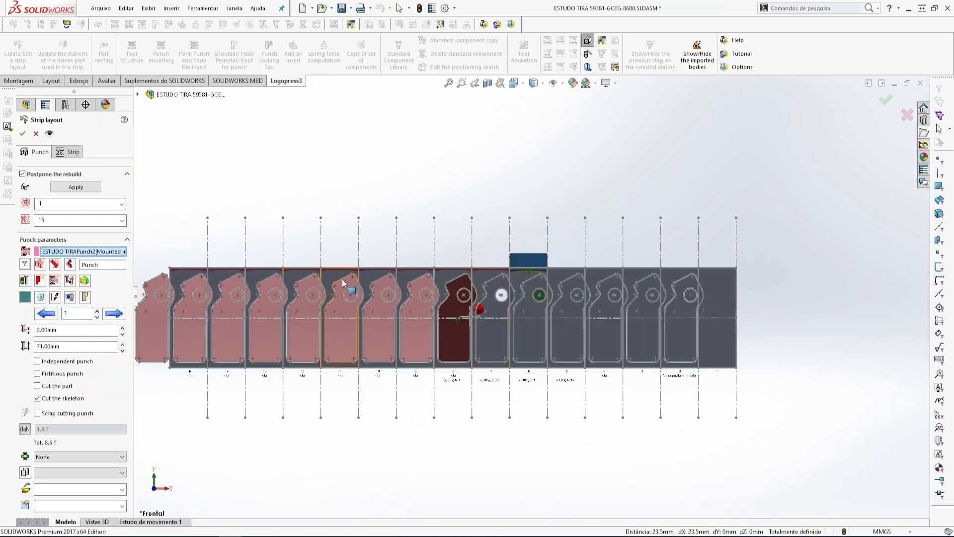
click(22, 133)
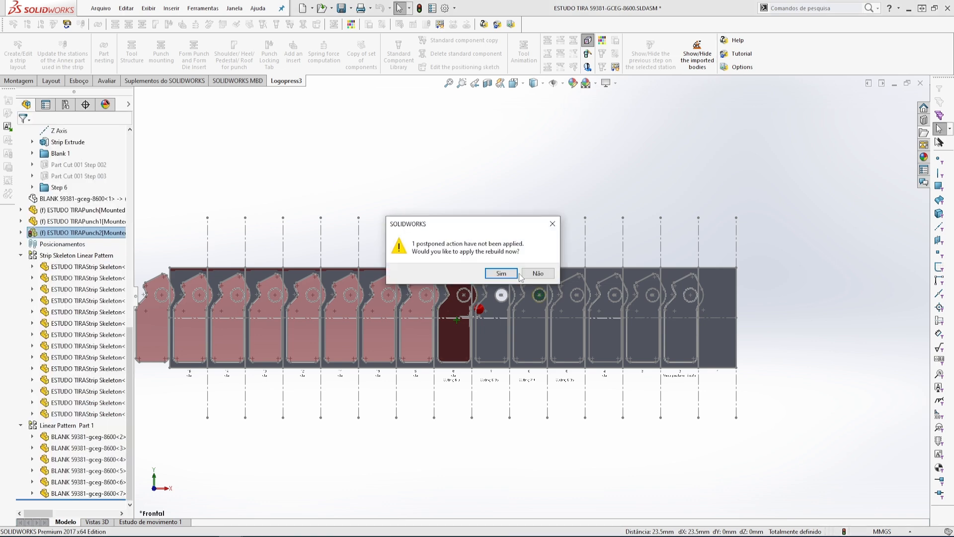
click(501, 273)
click(547, 358)
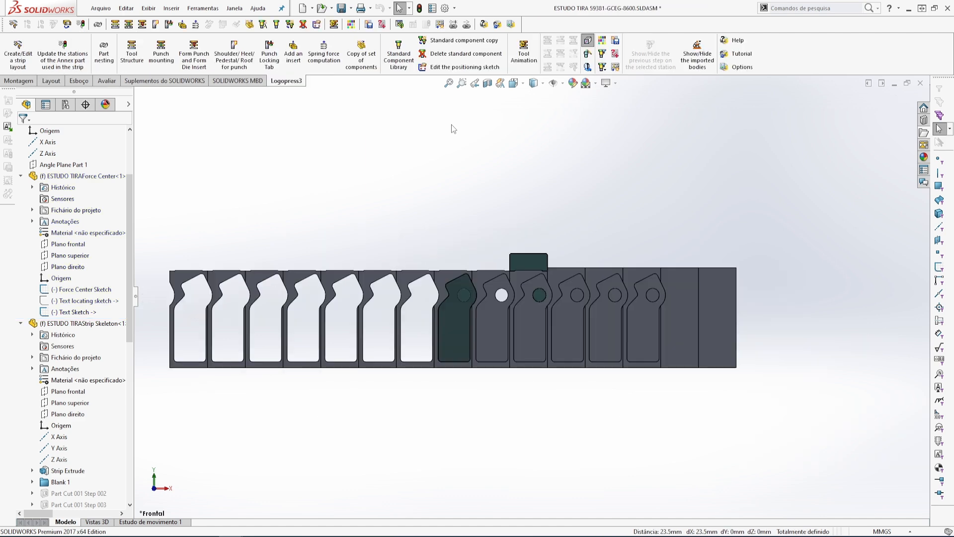
Examine the trimmed upper strip edge around the station 6 punch and the cuts at the neighbouring stations.
scroll(518, 309, down, 5)
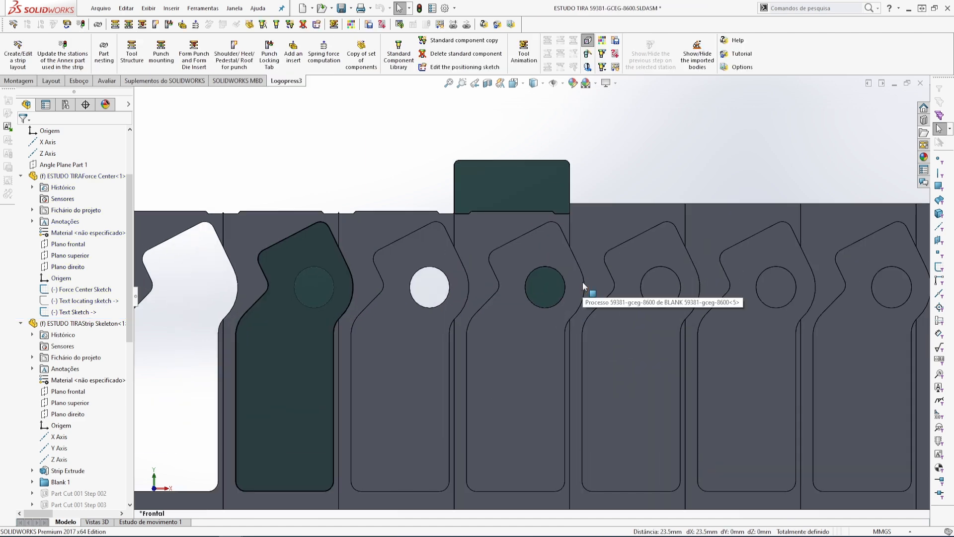
scroll(460, 219, up, 4)
scroll(649, 347, down, 4)
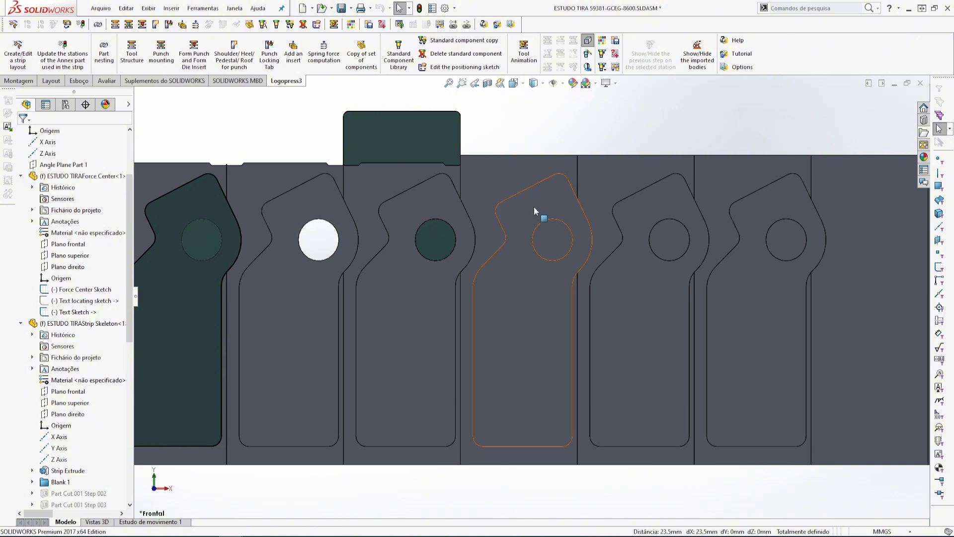
scroll(343, 166, down, 4)
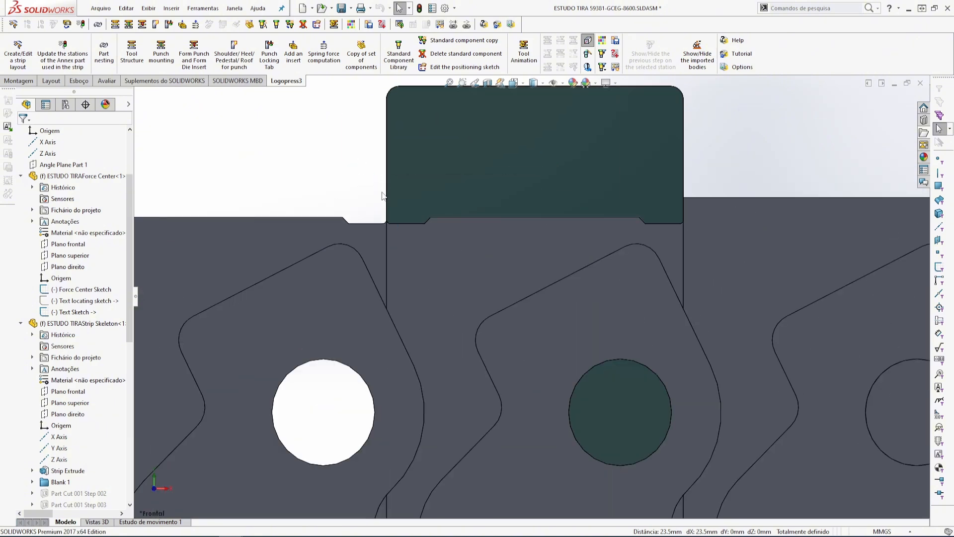
scroll(383, 195, up, 4)
scroll(568, 285, down, 2)
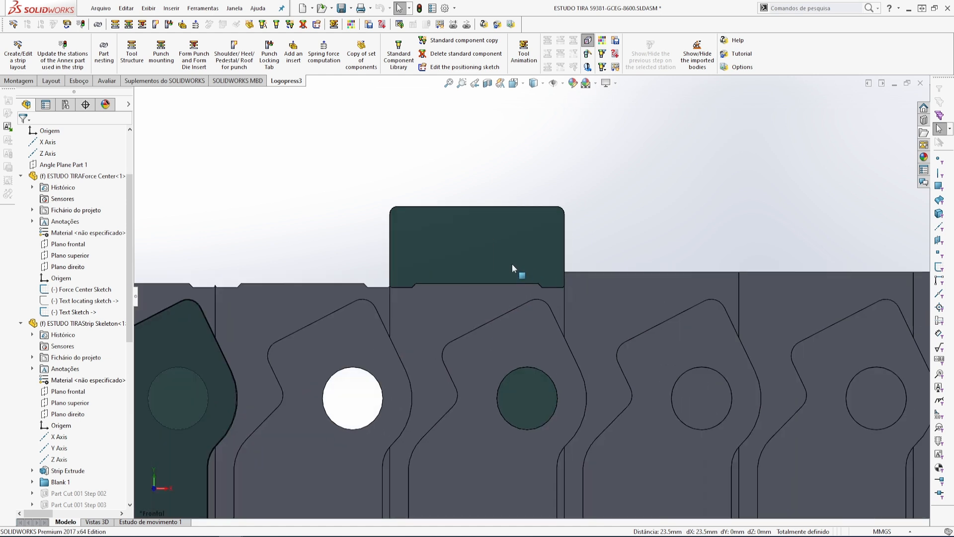
scroll(551, 407, up, 2)
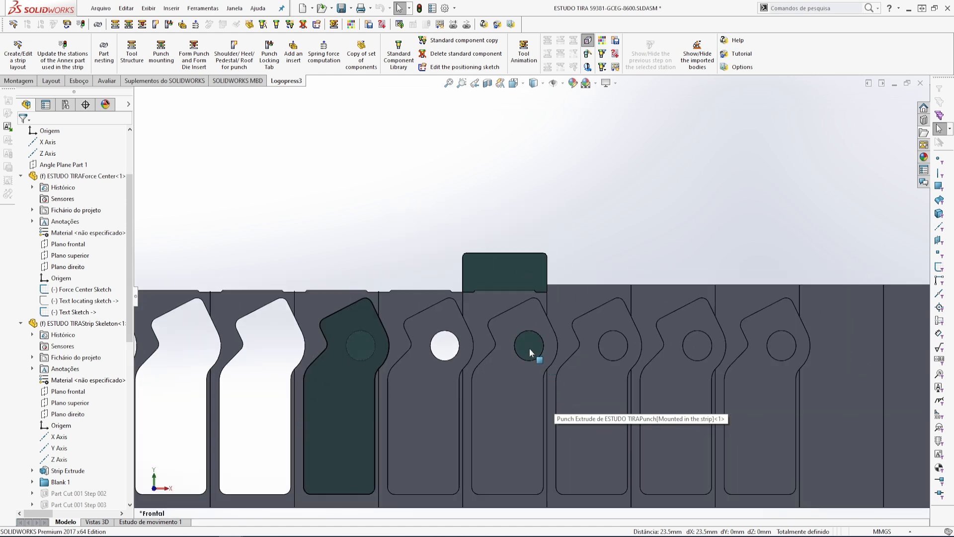
scroll(449, 373, down, 2)
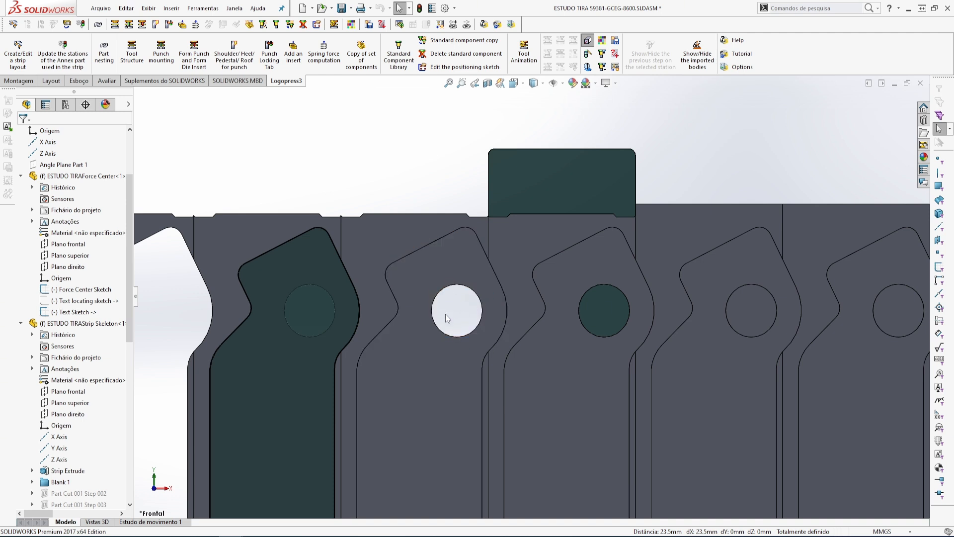
scroll(446, 314, up, 3)
scroll(455, 332, down, 3)
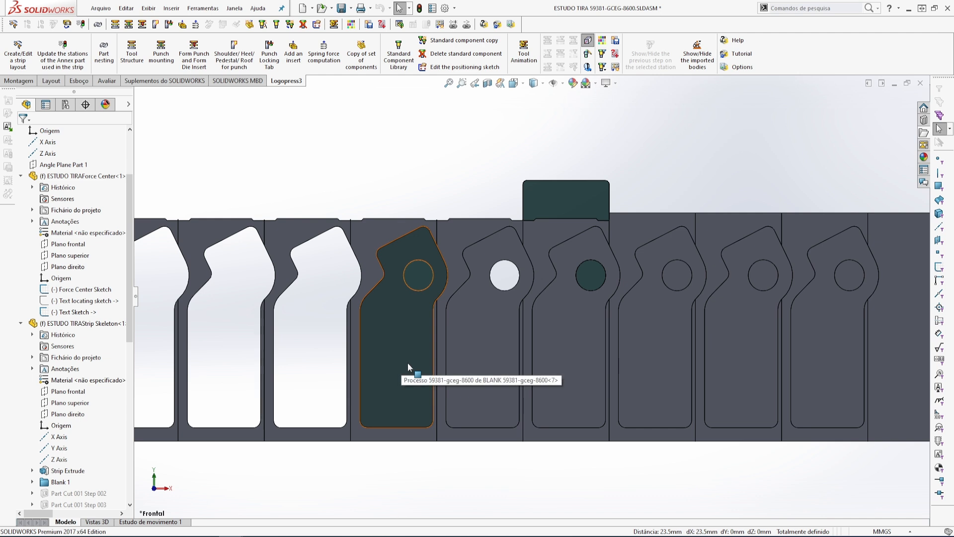
scroll(522, 308, down, 2)
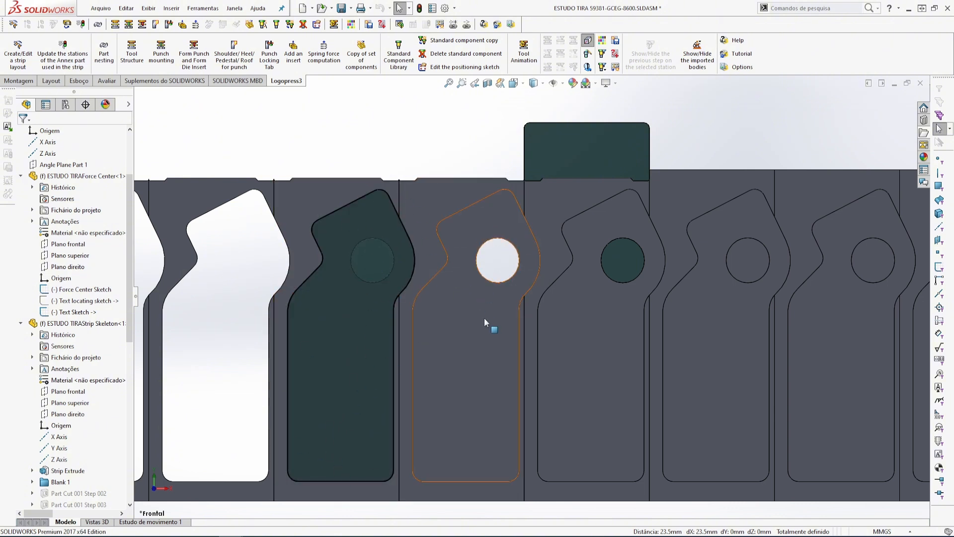
scroll(497, 332, up, 2)
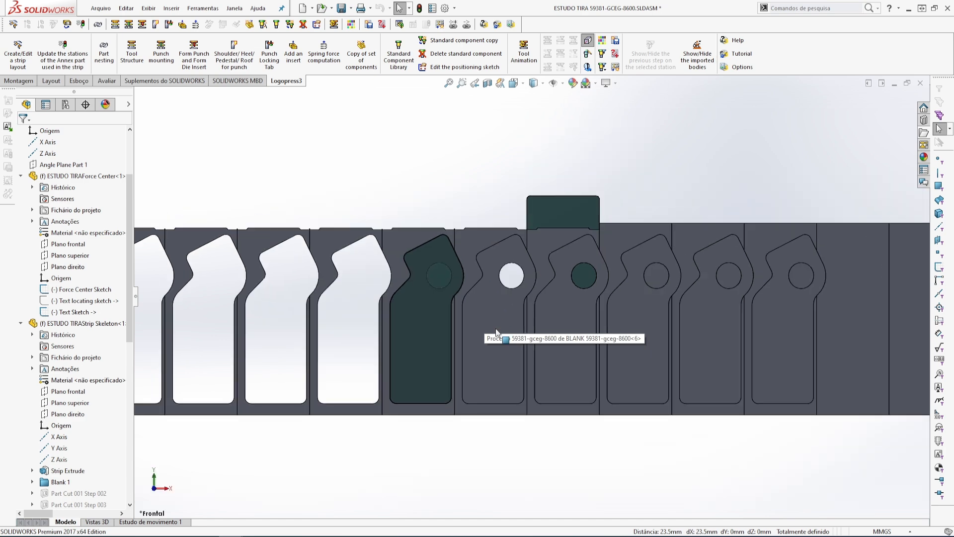
scroll(497, 332, up, 3)
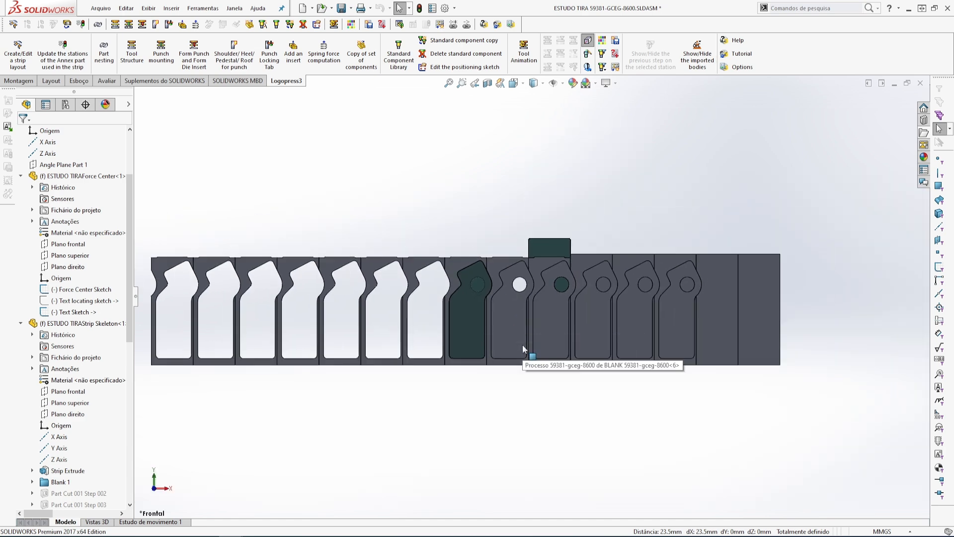
Examine the three punches on the strip in a tilted view and the station sequence in the front view.
key(space)
click(523, 316)
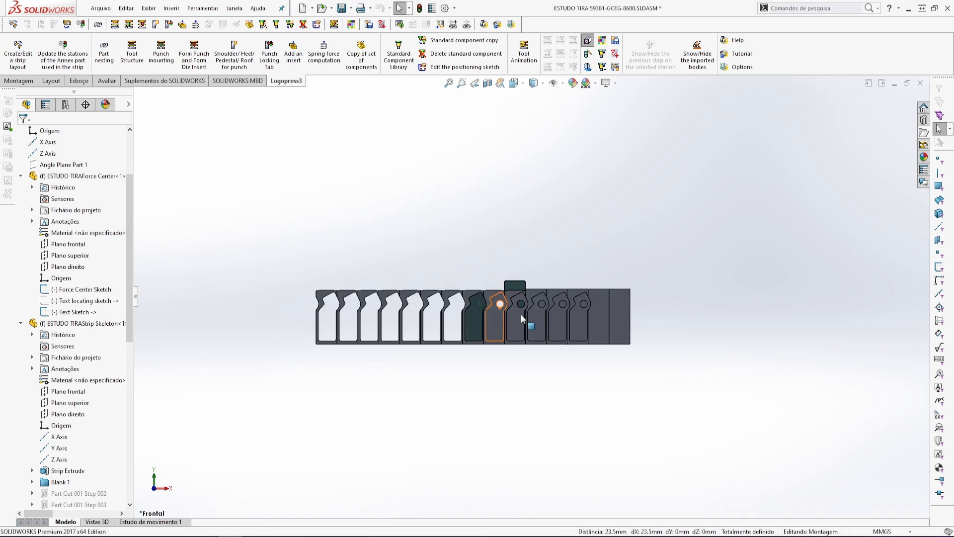
scroll(517, 318, down, 2)
scroll(508, 328, down, 1)
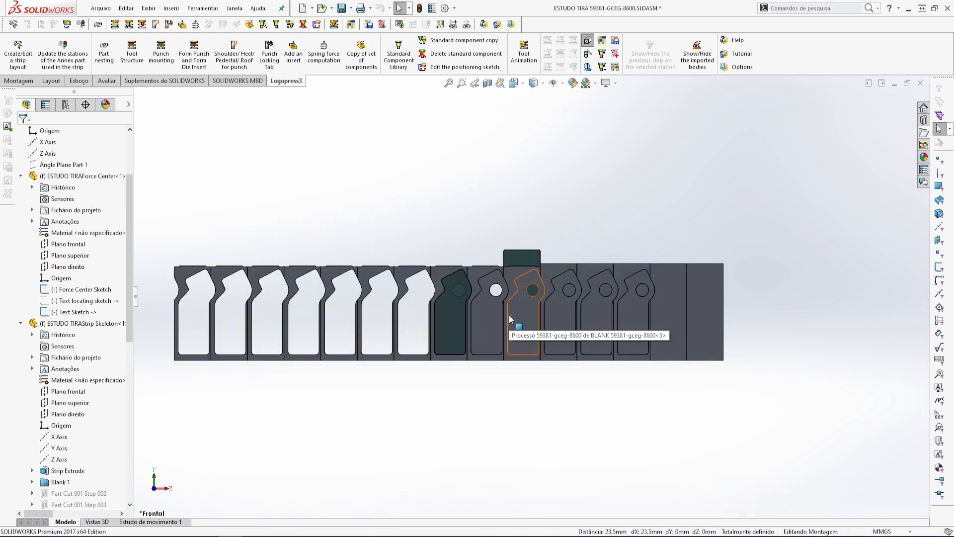
middle_drag(524, 329, 491, 340)
scroll(487, 330, down, 2)
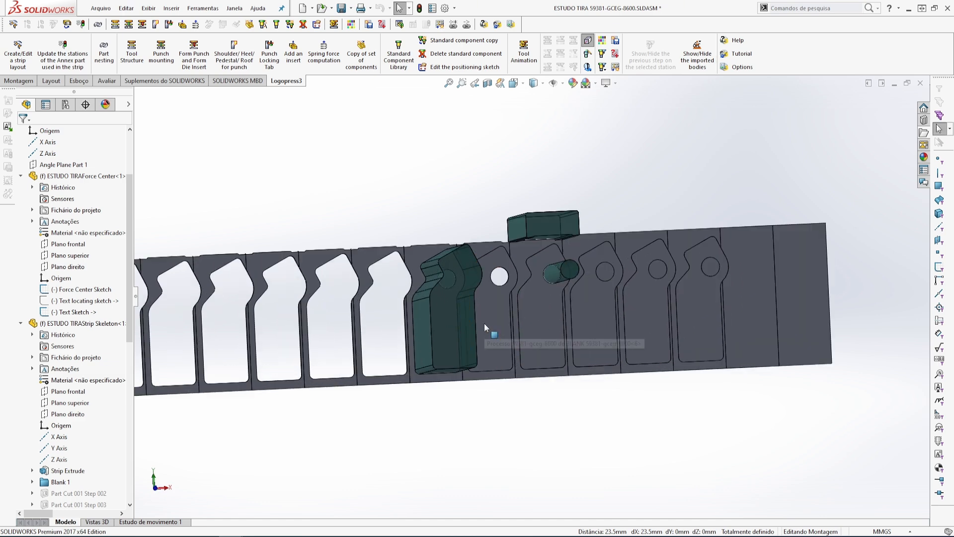
scroll(485, 298, down, 2)
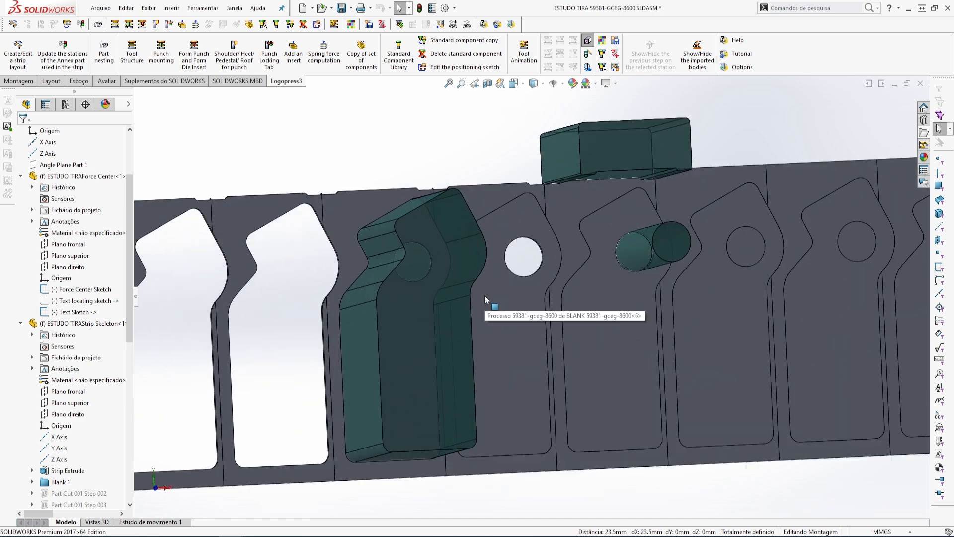
key(space)
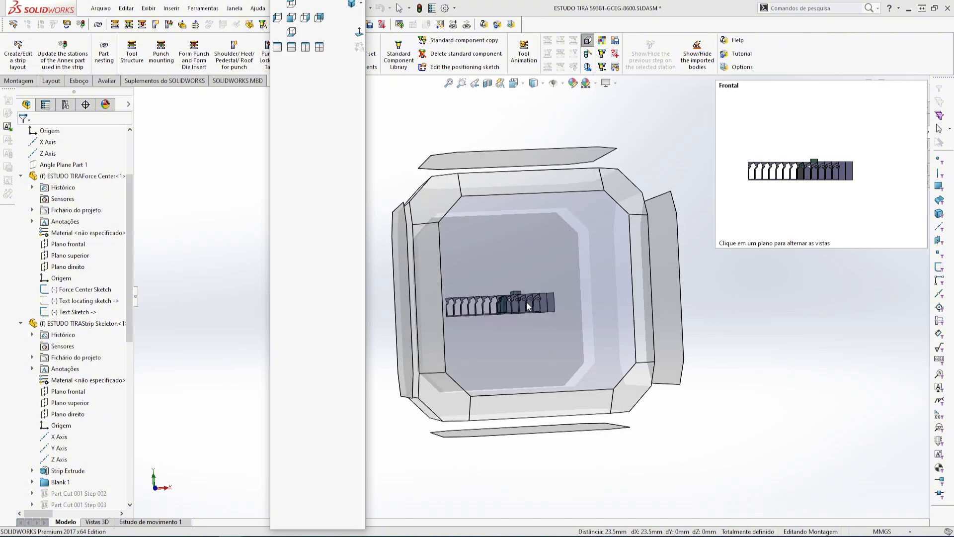
click(526, 303)
scroll(517, 353, down, 4)
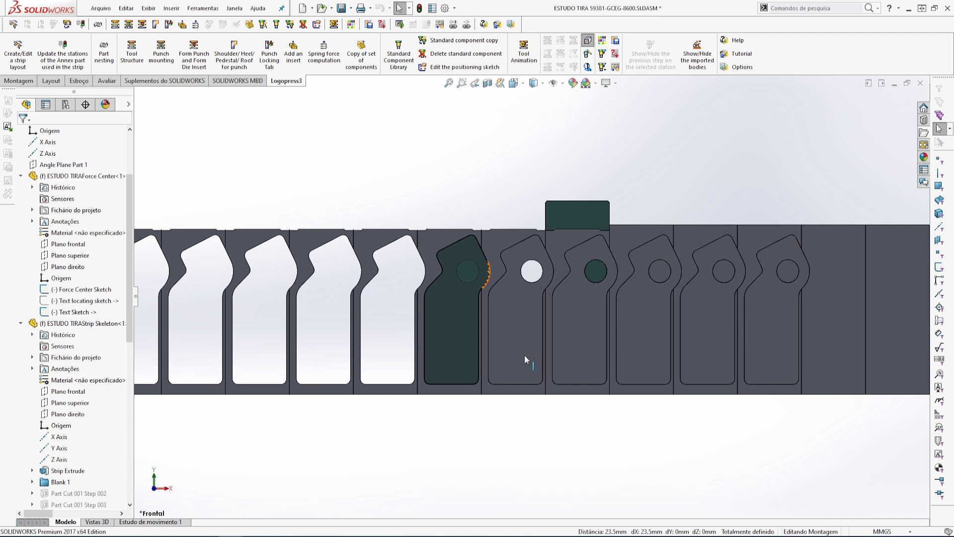
scroll(599, 305, down, 5)
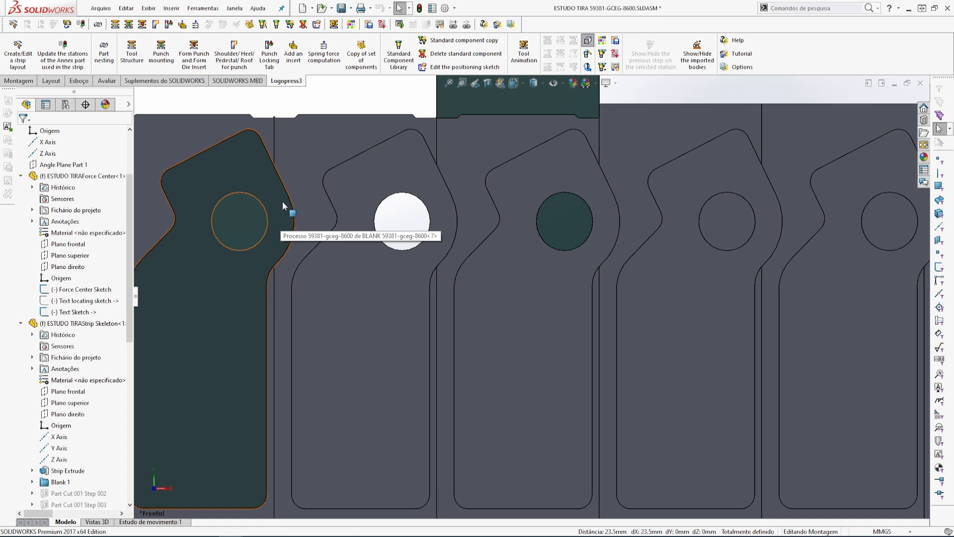
scroll(289, 226, up, 2)
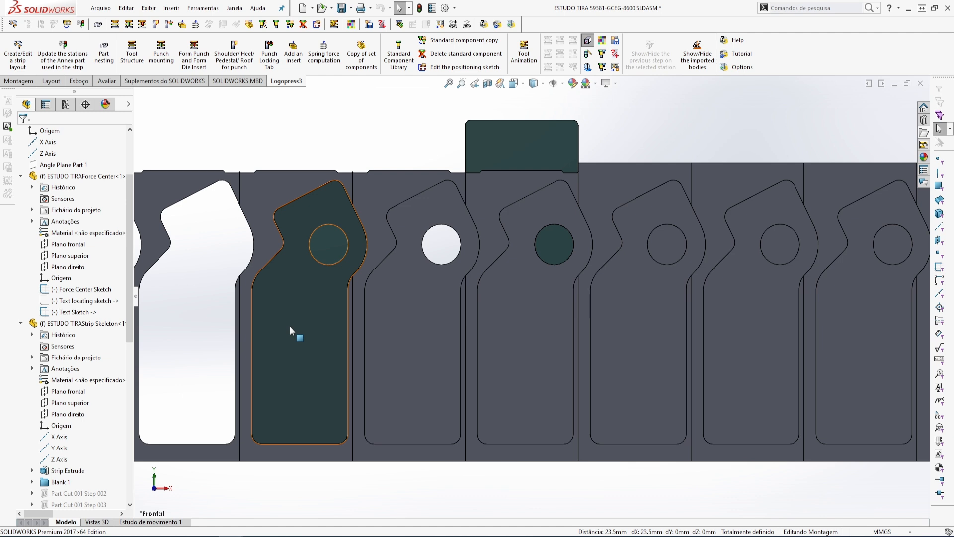
scroll(291, 326, up, 5)
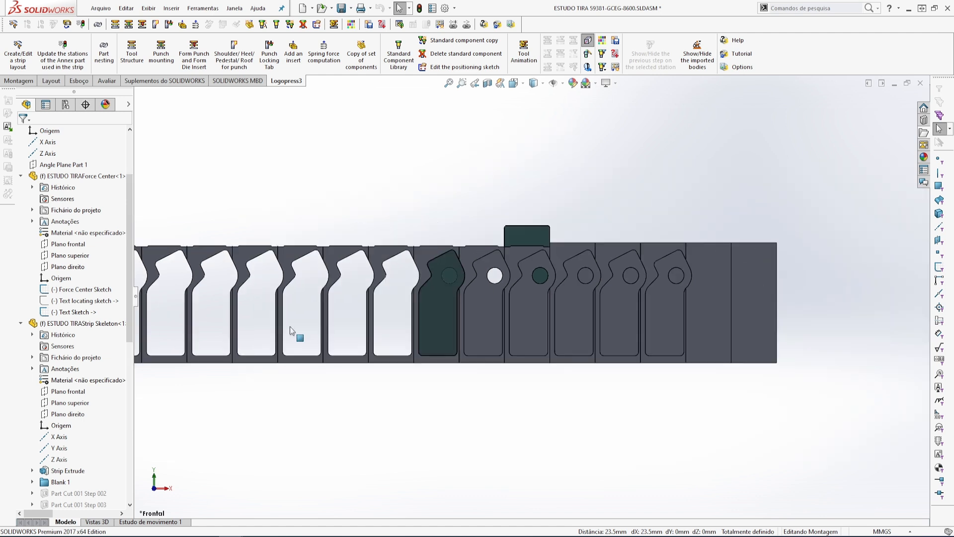
scroll(473, 317, up, 3)
scroll(512, 316, down, 4)
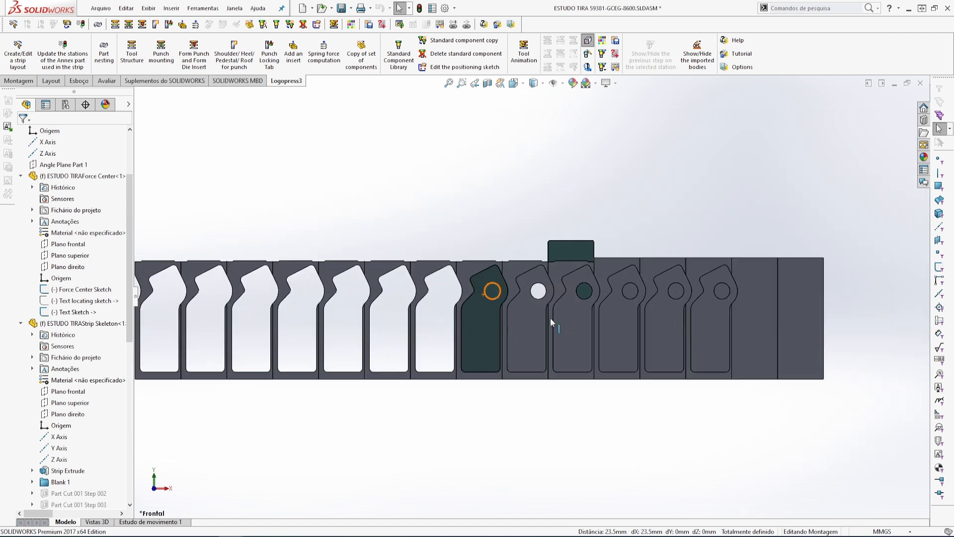